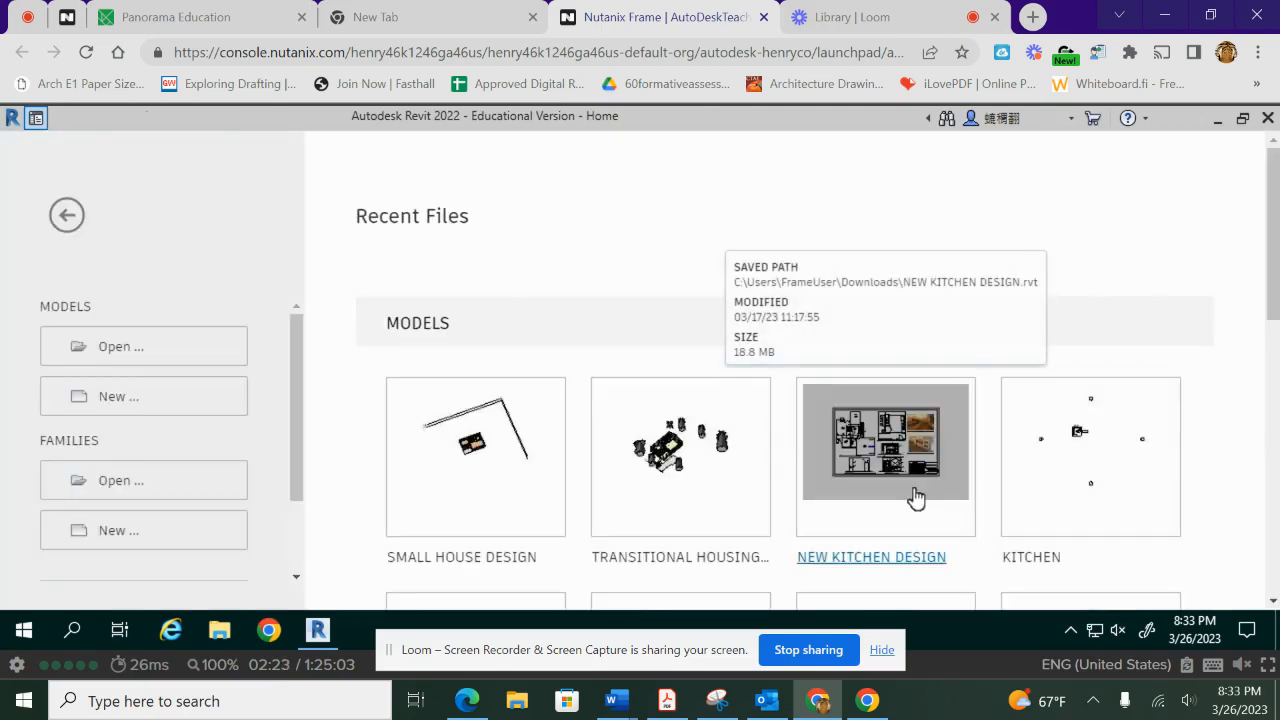
# Open the SMALL HOUSE DESIGN model and look over the living room and kitchen in the 3D view
pyautogui.click(476, 456)
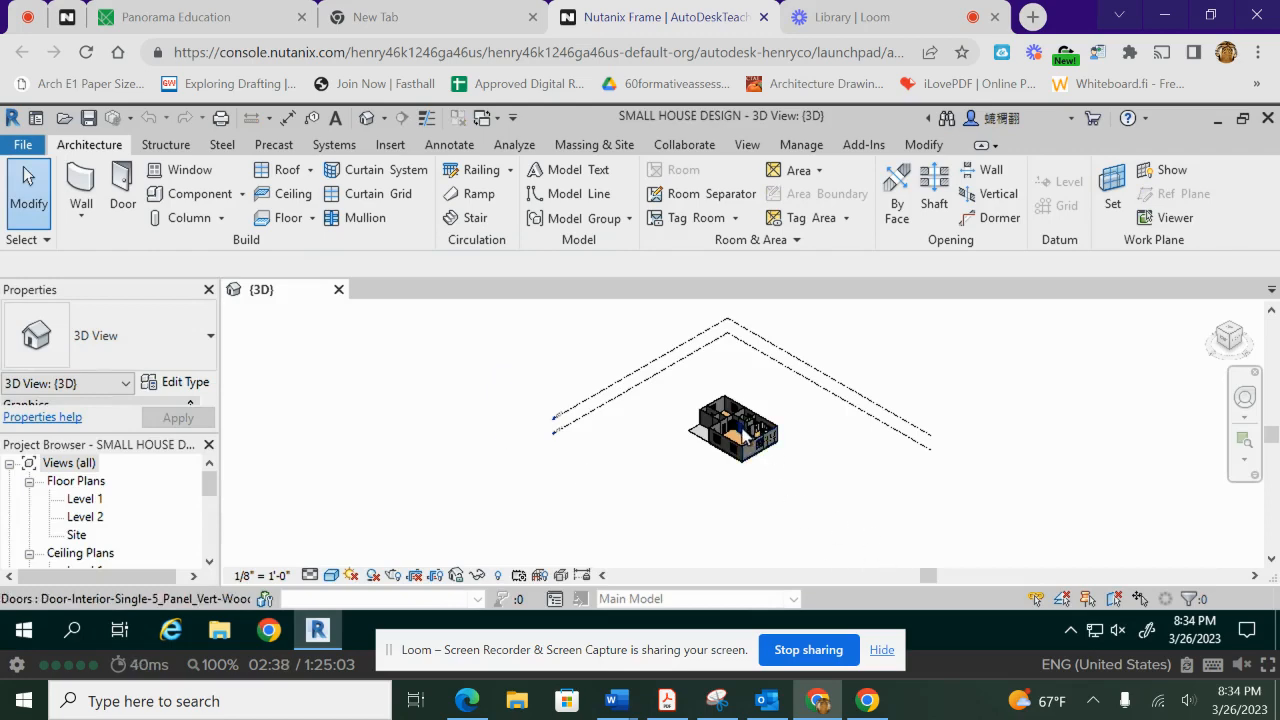
pyautogui.scroll(8, 745, 432)
pyautogui.scroll(3, 745, 432)
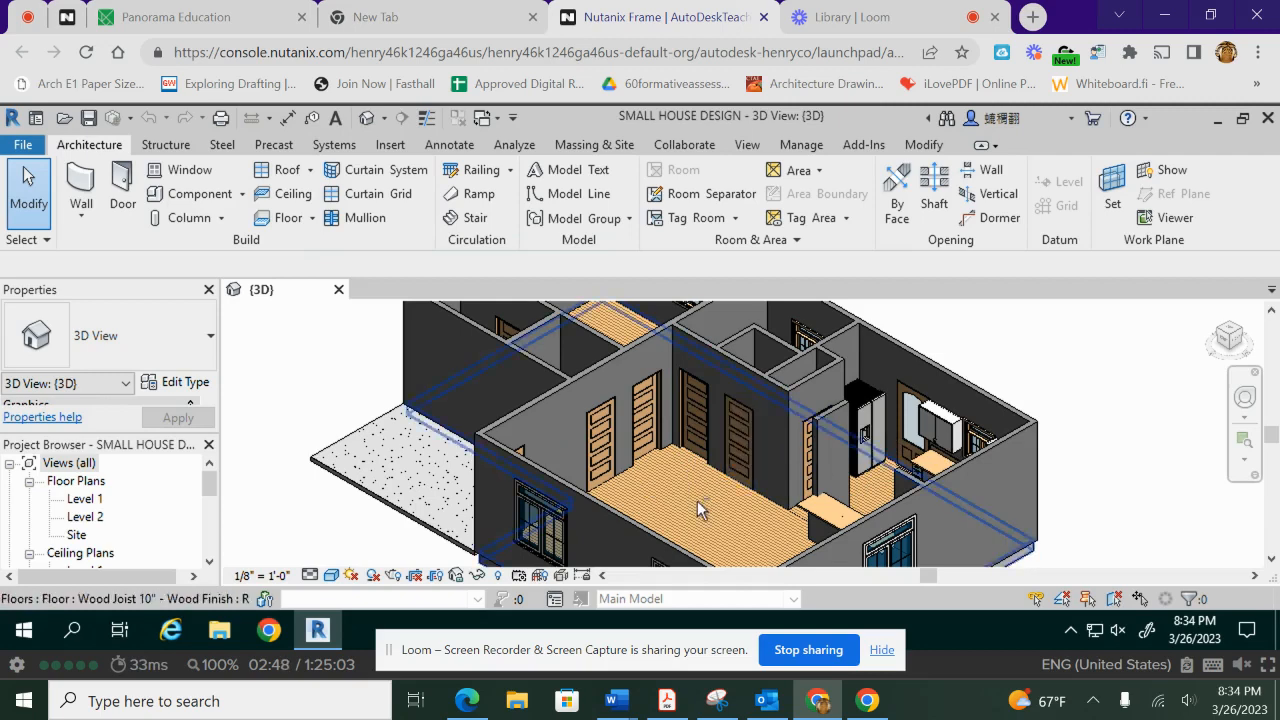
pyautogui.keyDown('shift'); pyautogui.moveTo(640, 508); pyautogui.dragTo(802, 326, button='middle'); pyautogui.keyUp('shift')
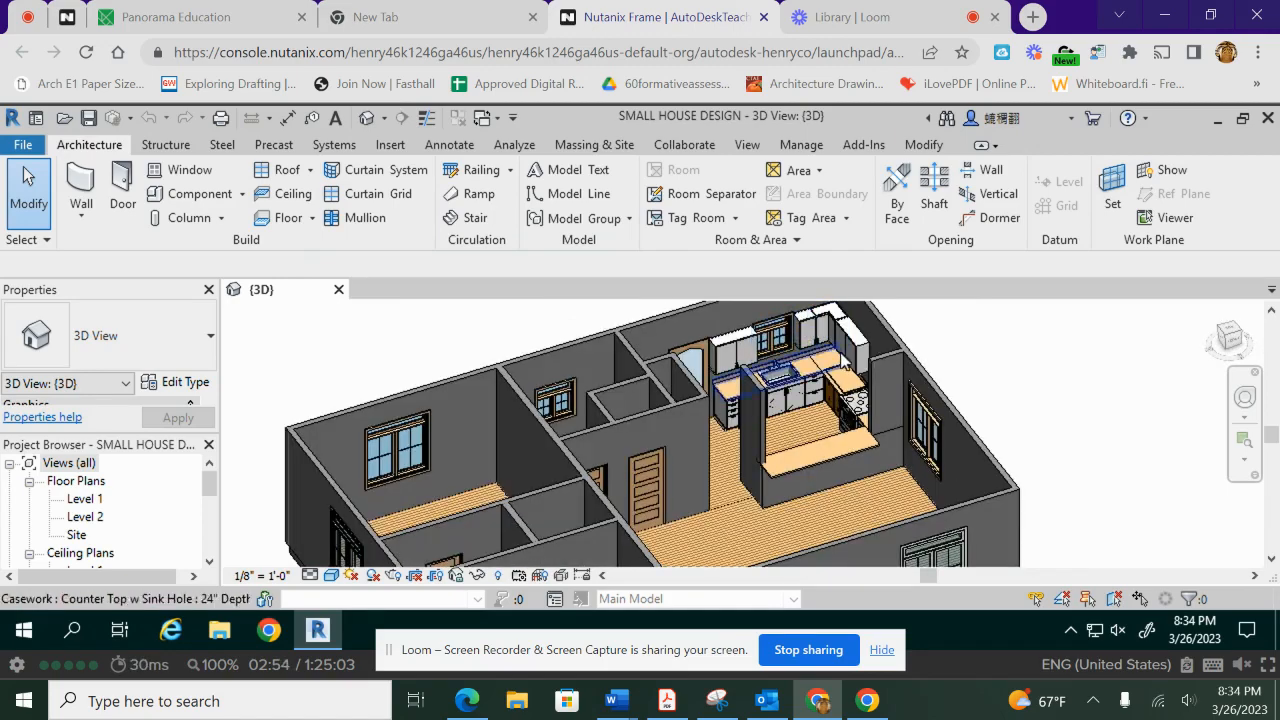
pyautogui.scroll(4, 886, 360)
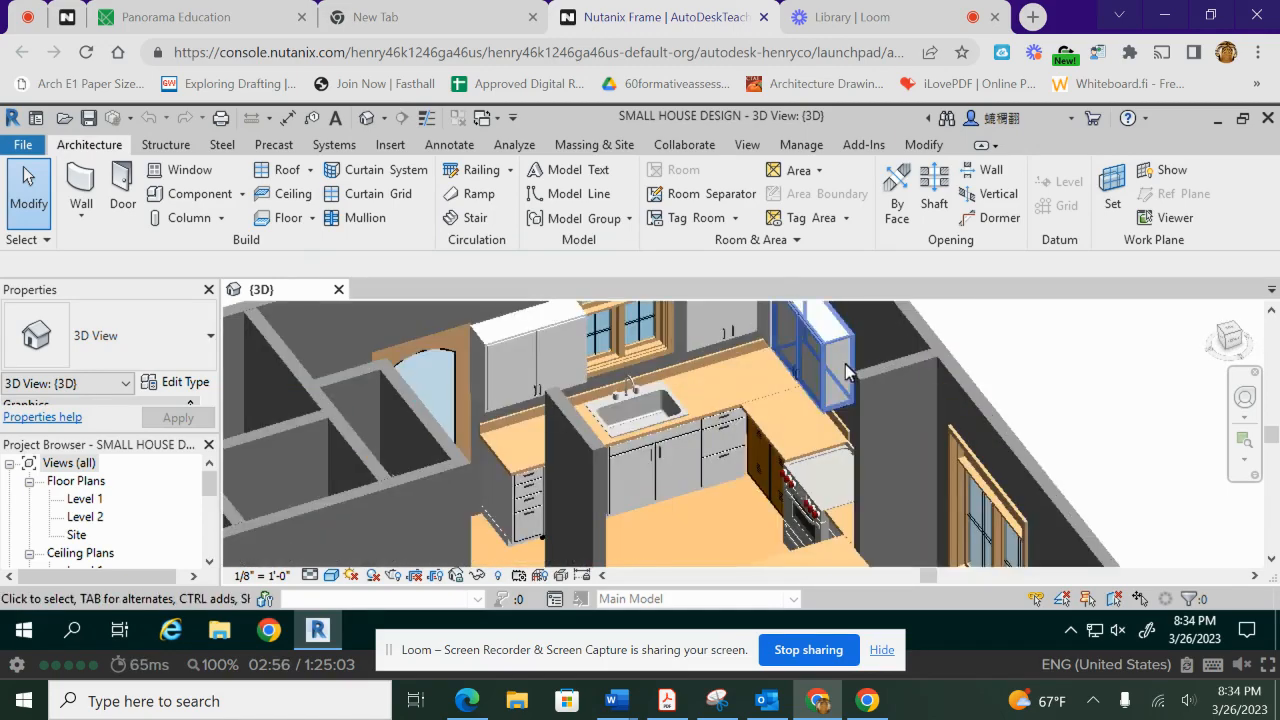
pyautogui.keyDown('shift'); pyautogui.moveTo(845, 372); pyautogui.dragTo(620, 450, button='middle'); pyautogui.keyUp('shift')
pyautogui.scroll(-4, 585, 441)
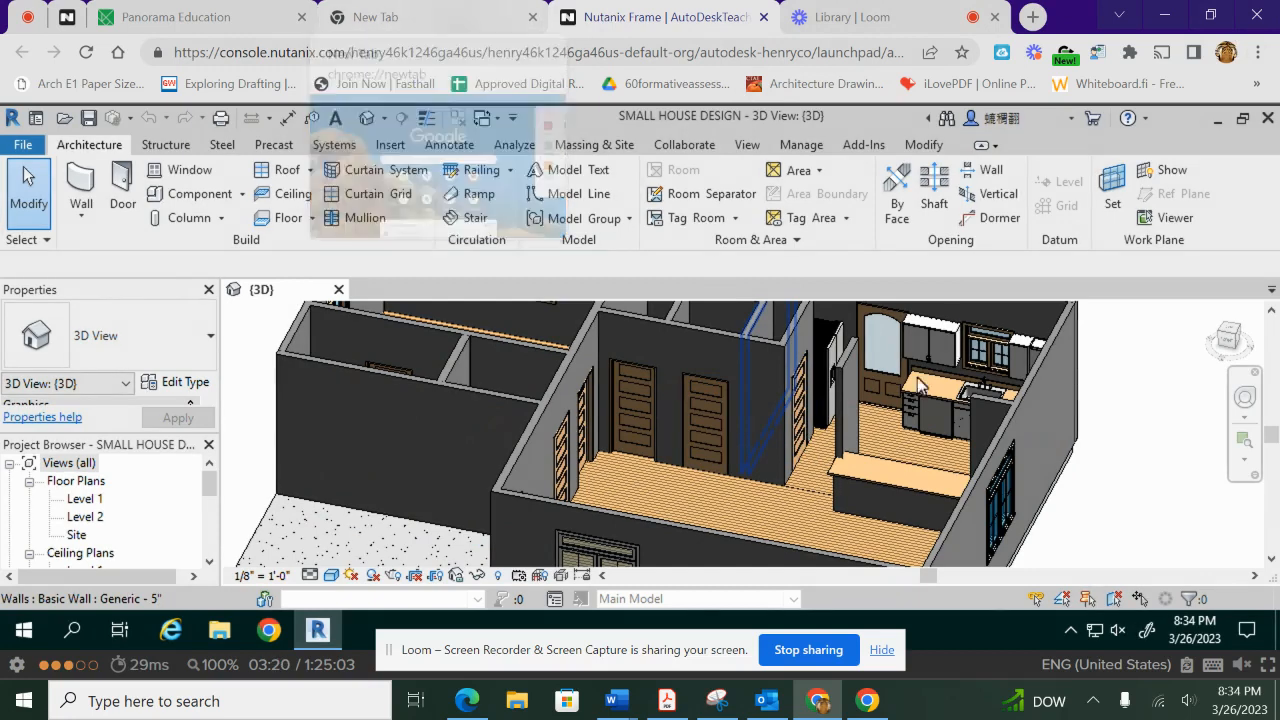
# Switch the remote session to full screen and refit the modelling window so the house fills the view
pyautogui.click(1267, 668)
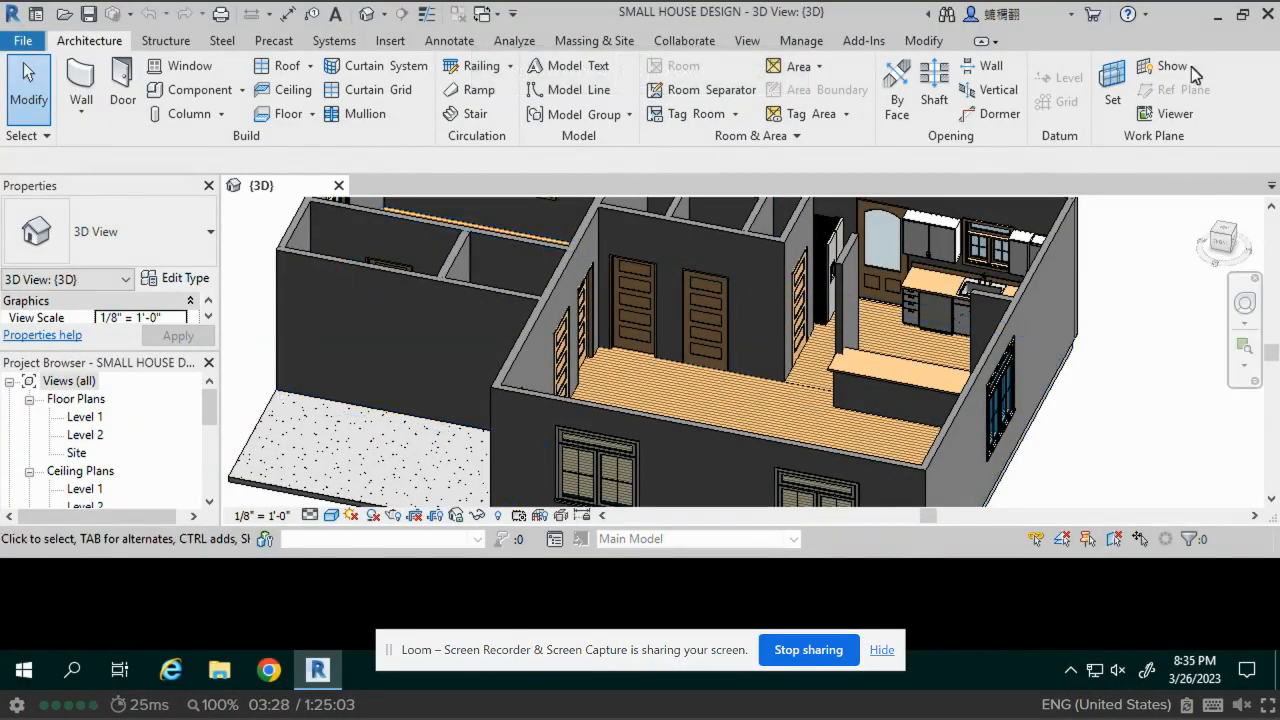
pyautogui.click(1243, 22)
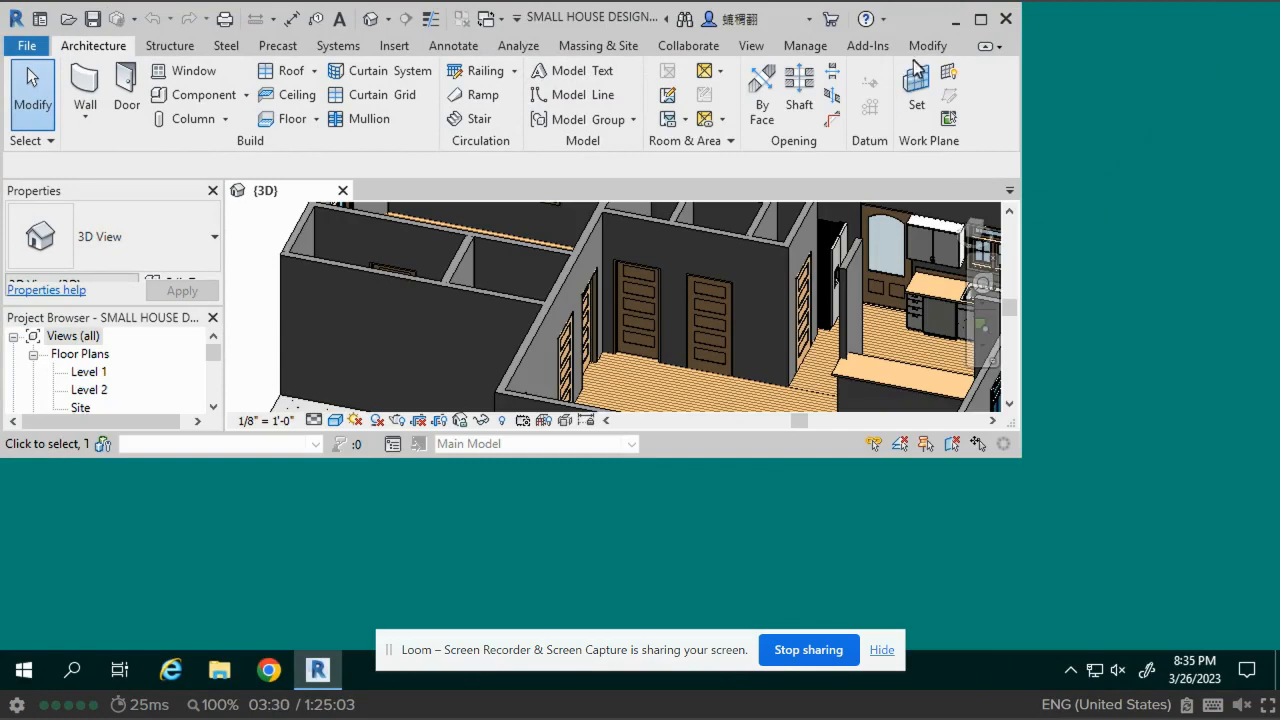
pyautogui.click(980, 19)
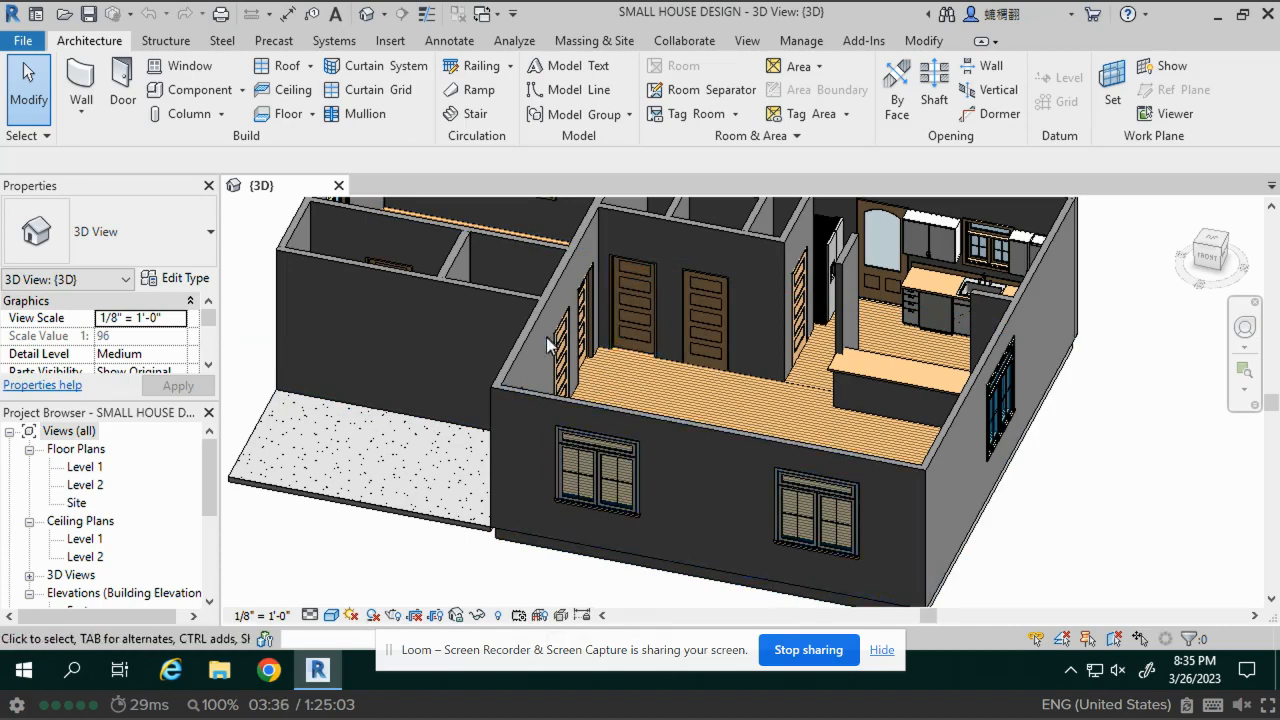
pyautogui.moveTo(546, 337); pyautogui.dragTo(626, 450, button='middle')
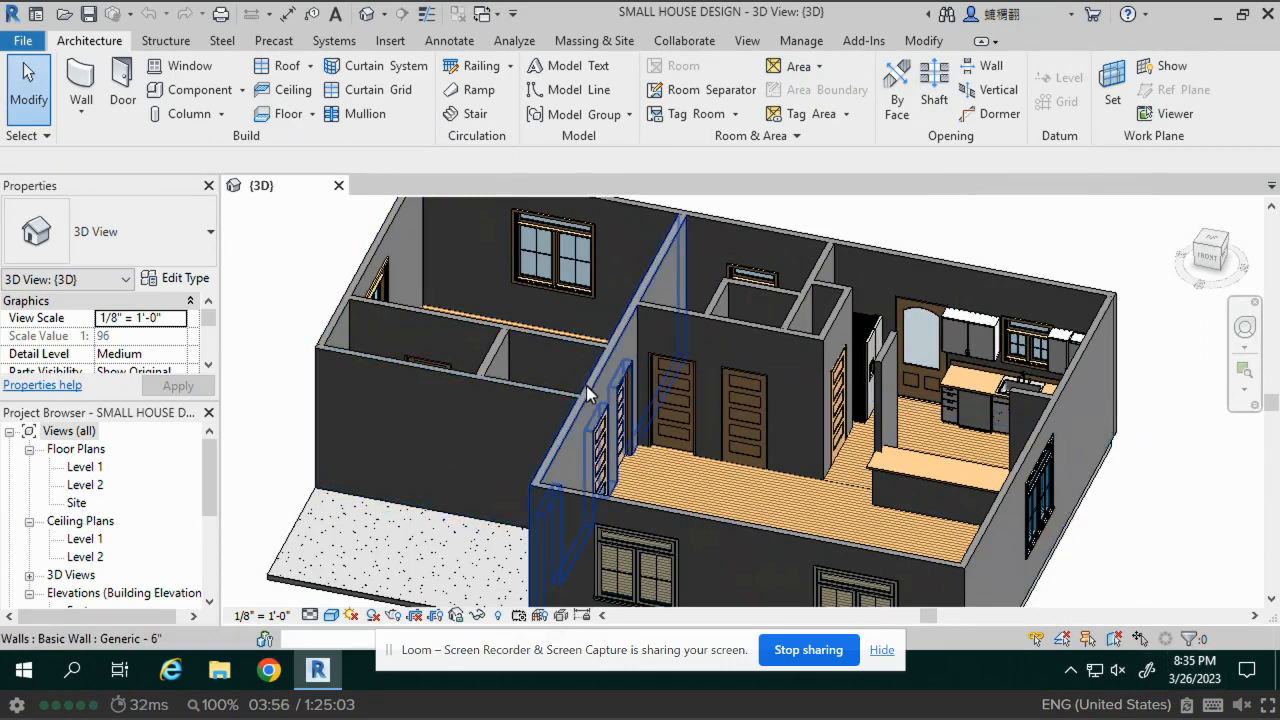
# In the Level 1 floor plan, split the porch–living room wall with a 1" gap just below the laundry and delete the short piece
pyautogui.doubleClick(84, 468)
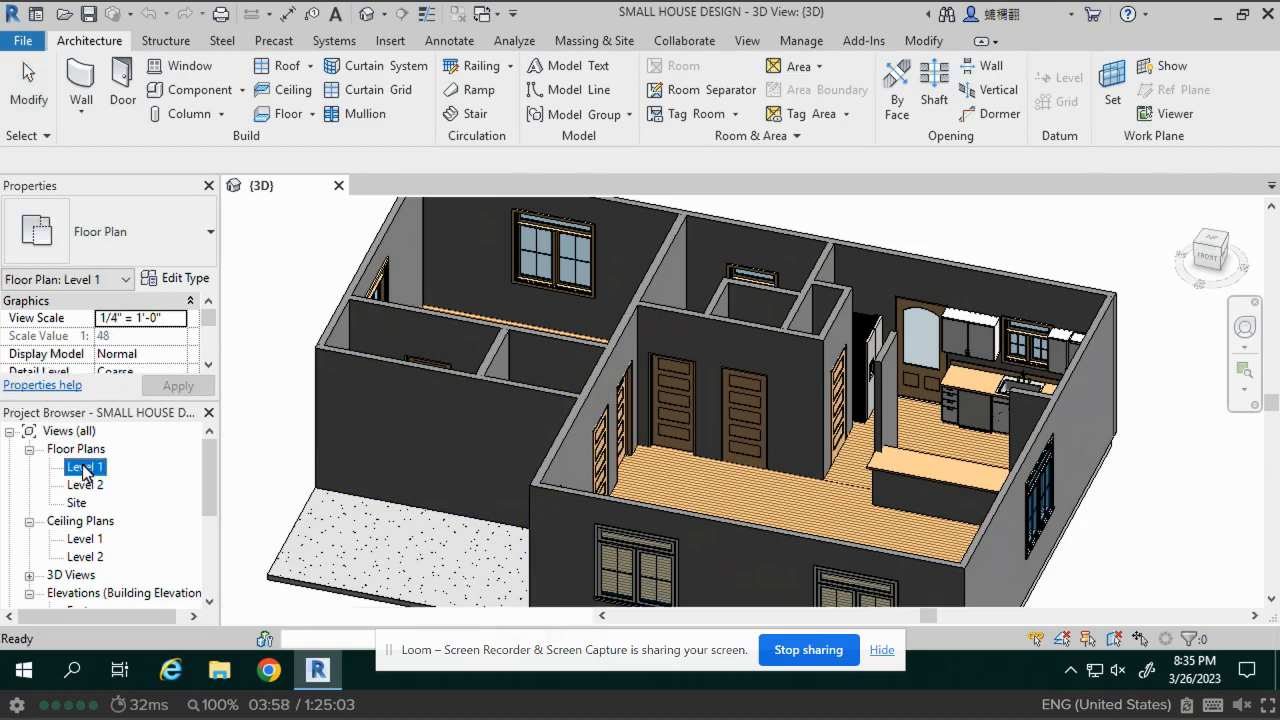
pyautogui.scroll(6, 717, 418)
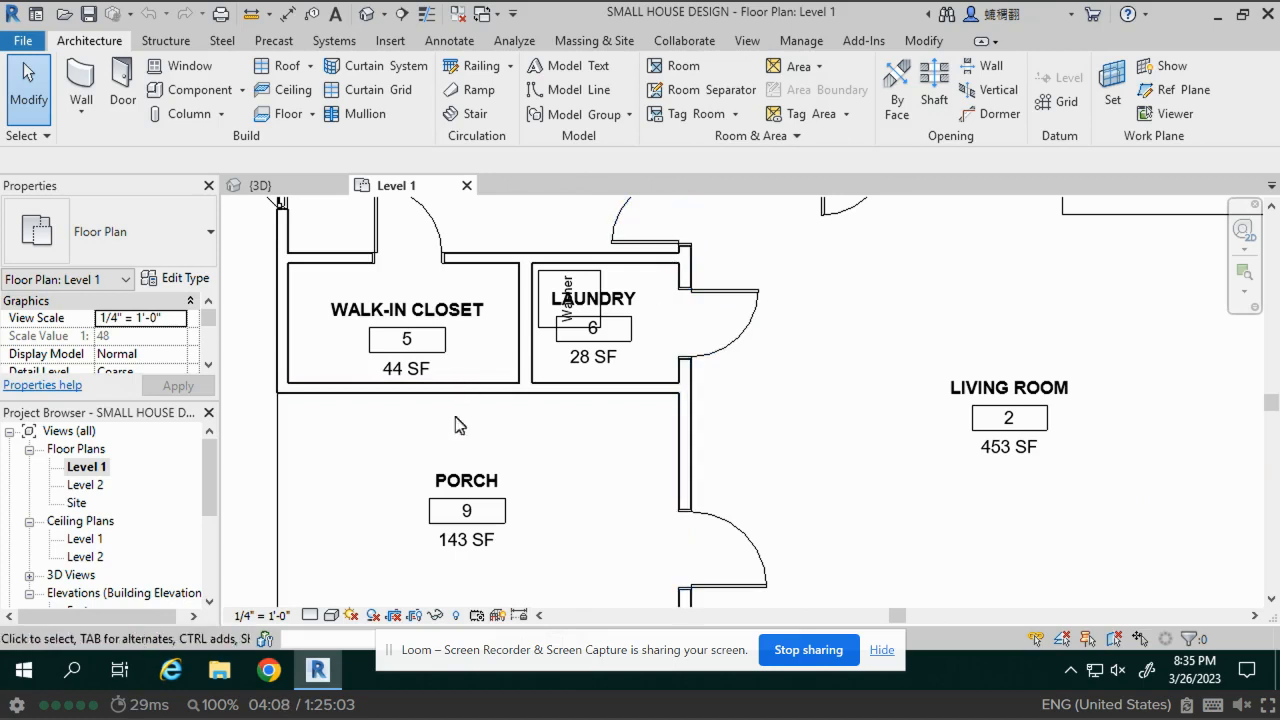
pyautogui.scroll(5, 704, 402)
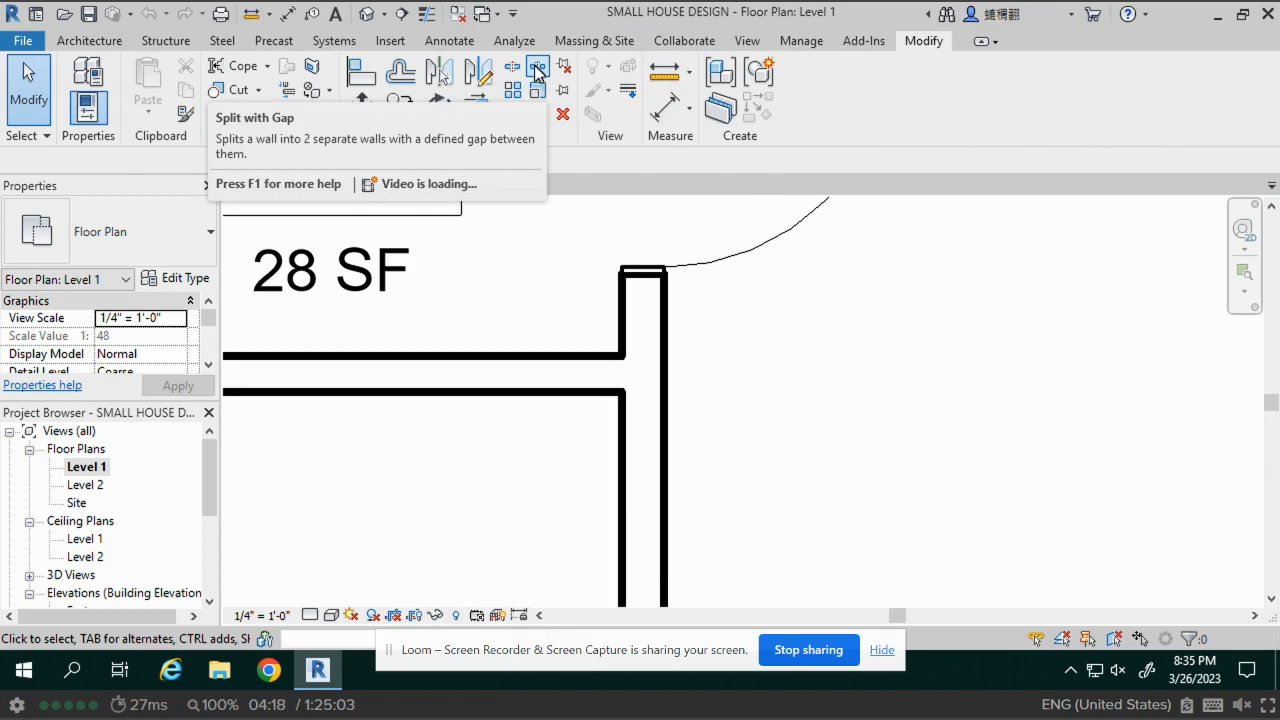
pyautogui.click(538, 68)
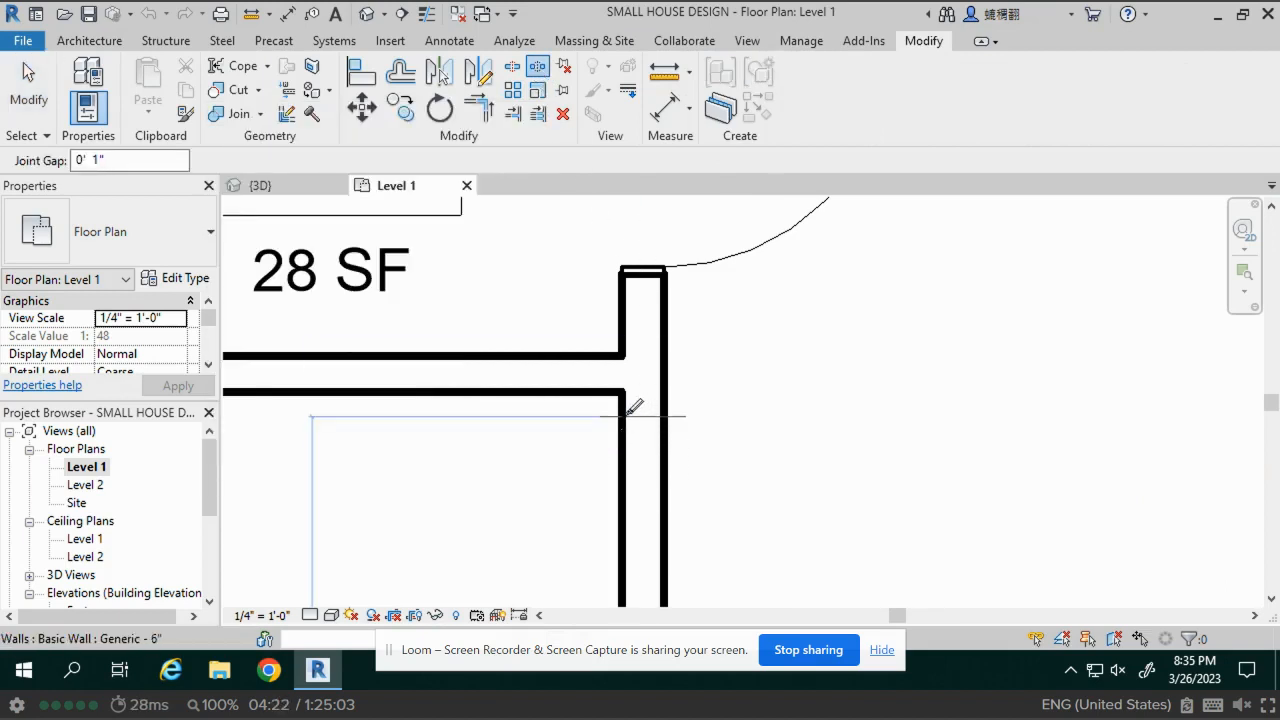
pyautogui.click(633, 416)
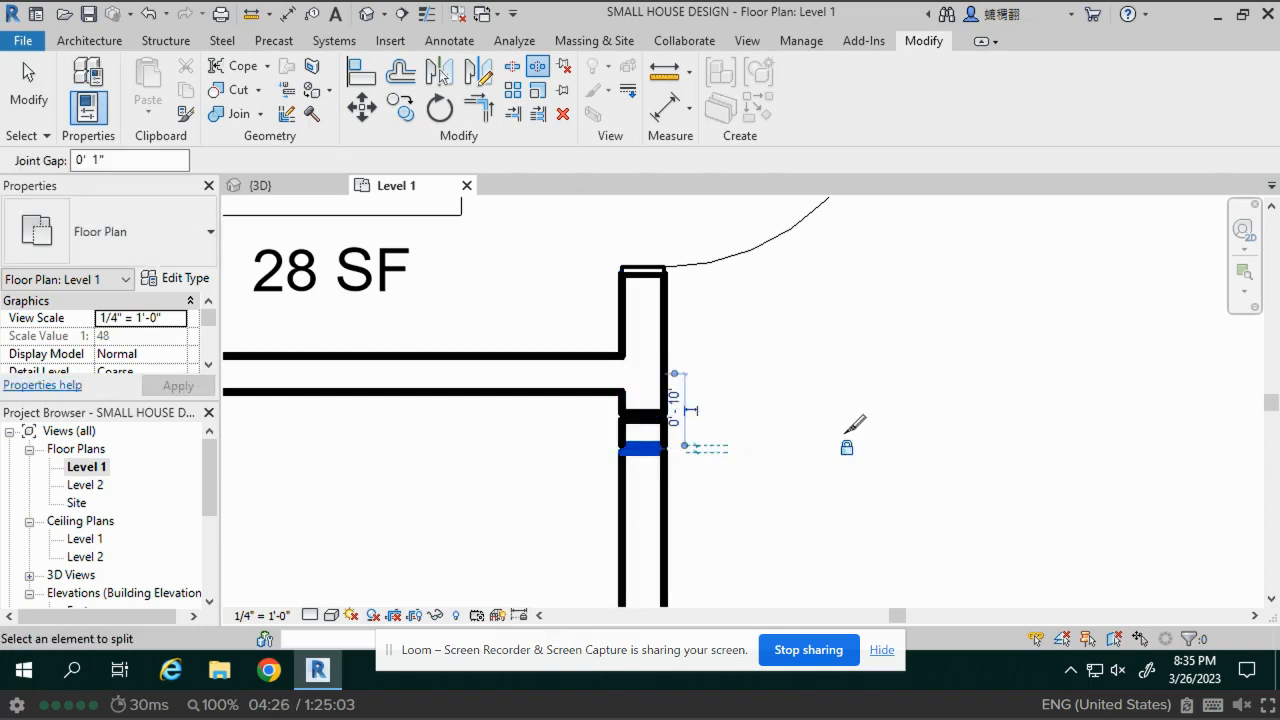
pyautogui.press('Escape')
pyautogui.press('Escape')
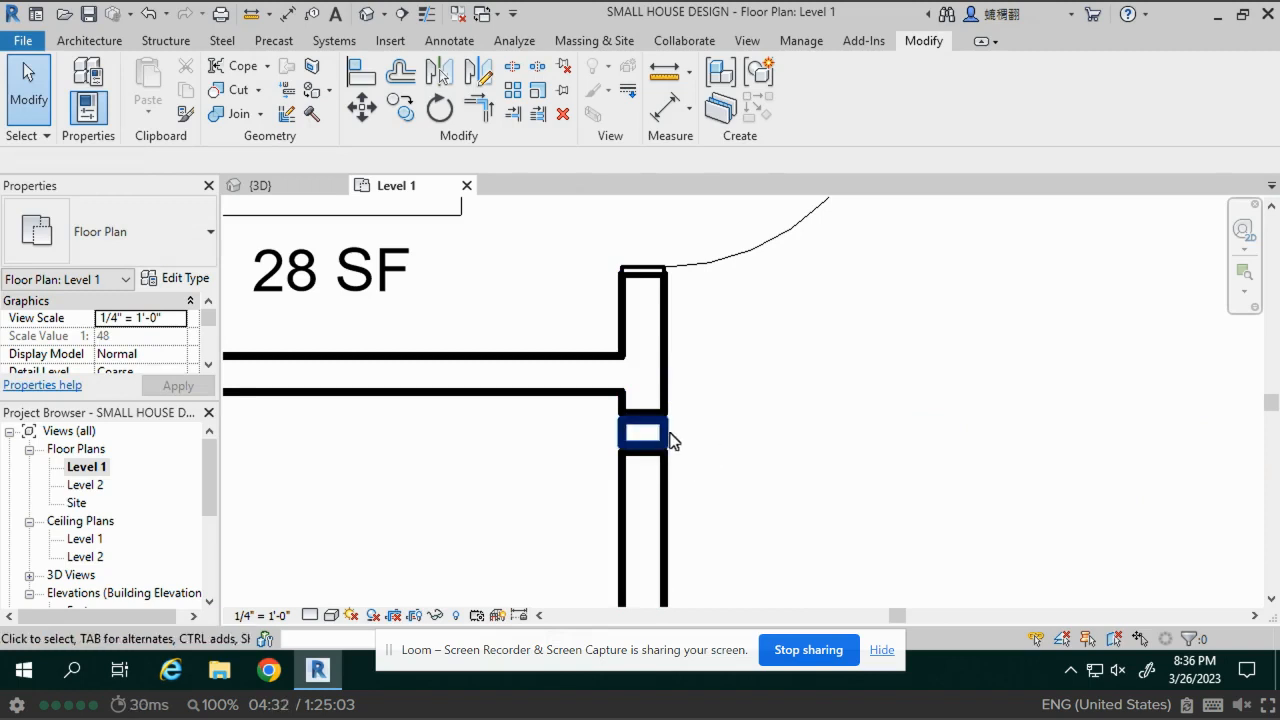
pyautogui.click(666, 438)
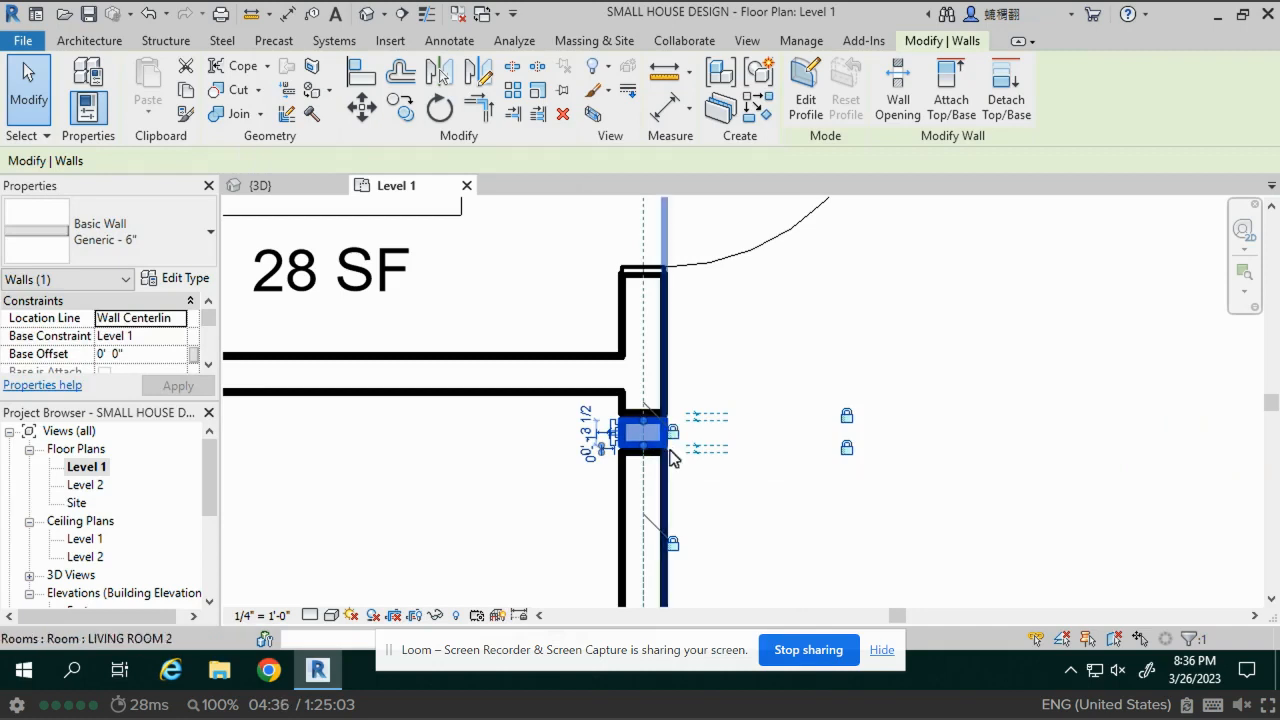
pyautogui.press('Delete')
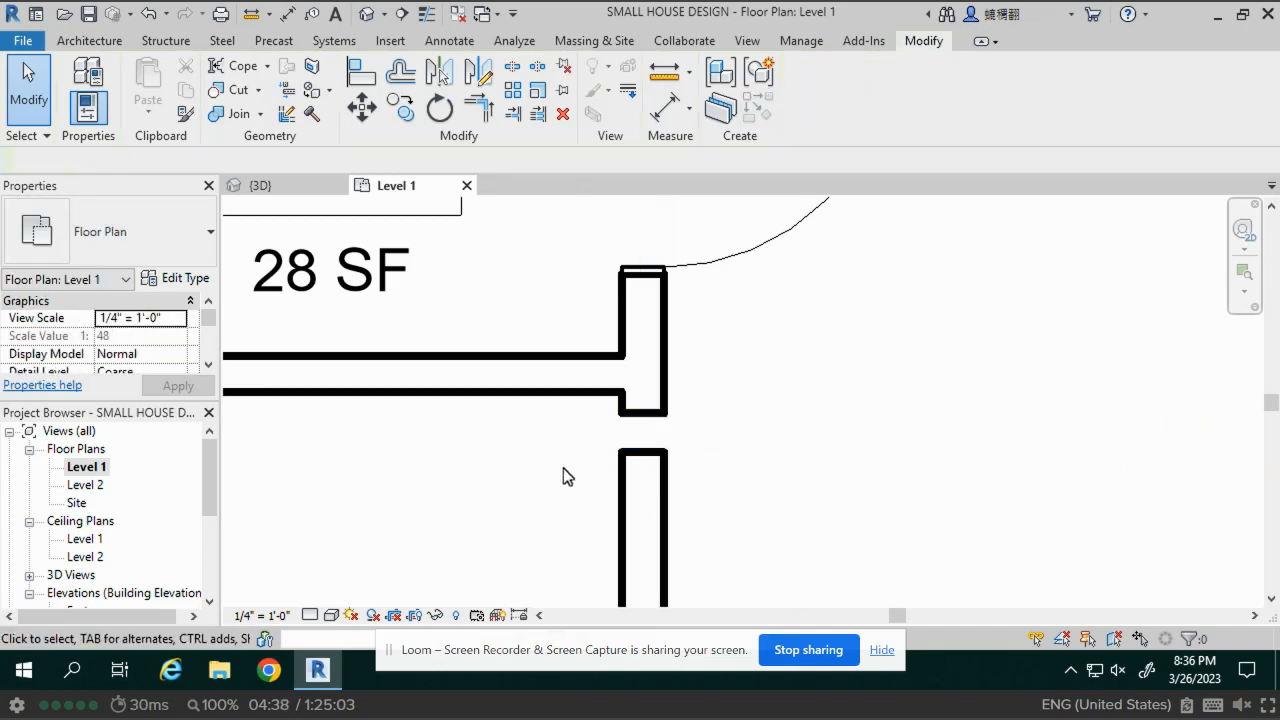
# Pull the cut end of the wall beside the laundry back flush with the laundry–porch wall to form a clean corner
pyautogui.click(646, 418)
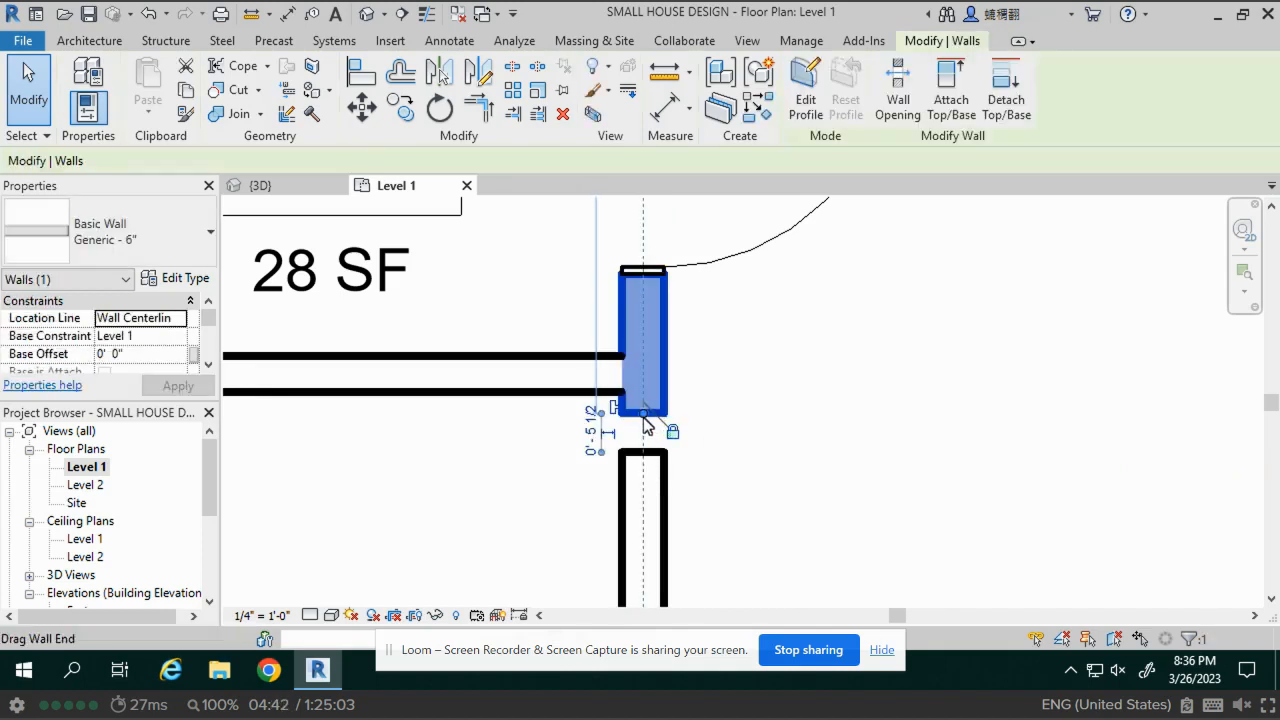
pyautogui.moveTo(646, 418); pyautogui.dragTo(643, 389)
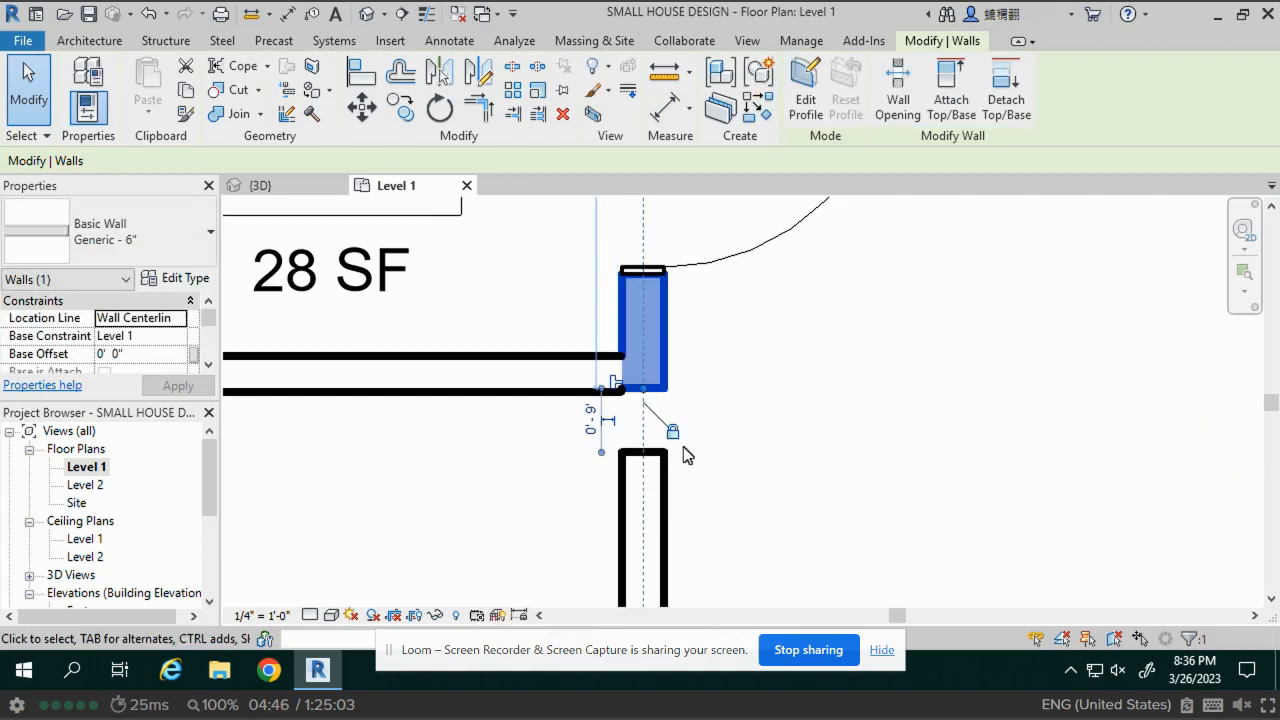
pyautogui.scroll(3, 640, 407)
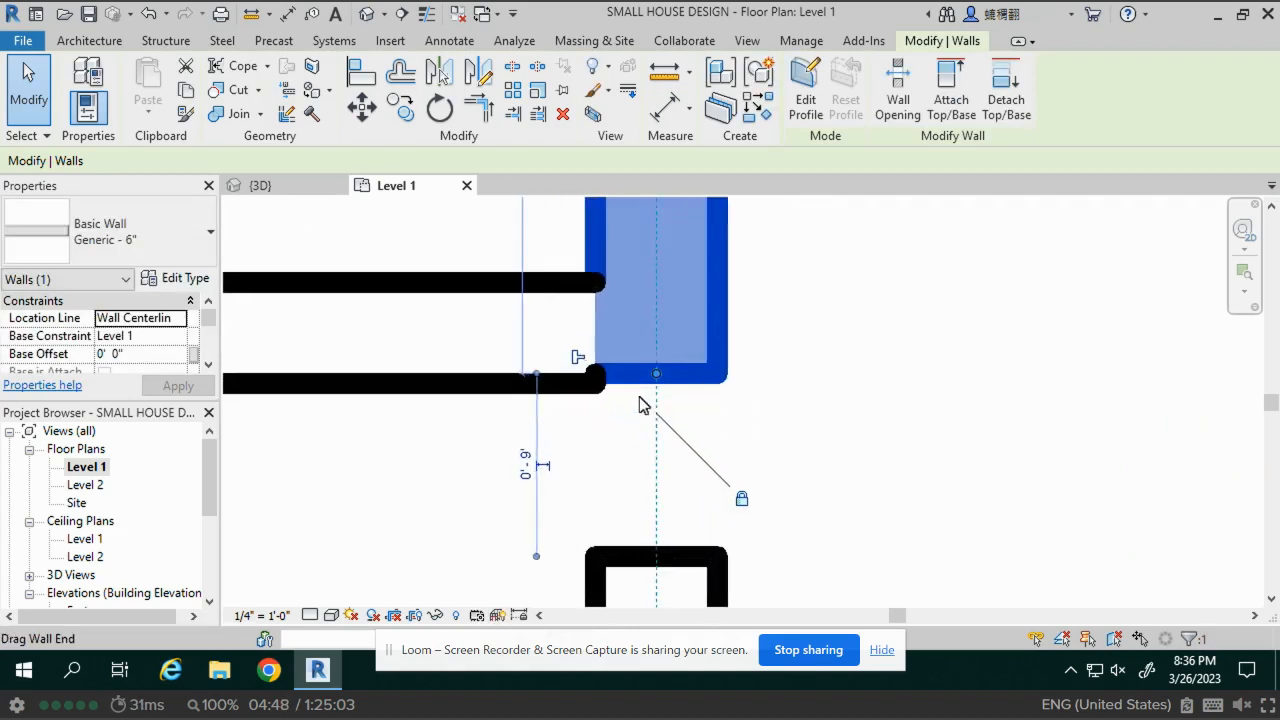
pyautogui.scroll(2, 641, 398)
pyautogui.moveTo(674, 354); pyautogui.dragTo(674, 383)
pyautogui.moveTo(626, 420); pyautogui.dragTo(600, 477)
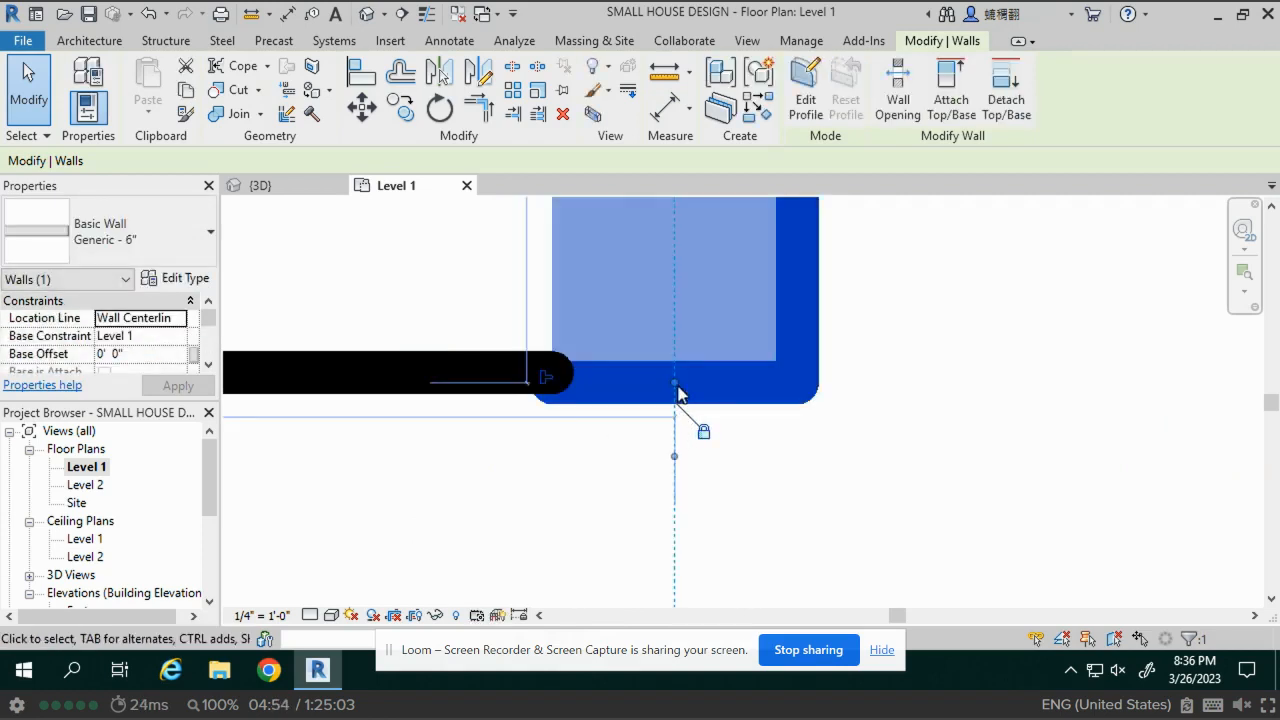
pyautogui.moveTo(678, 393); pyautogui.dragTo(674, 372)
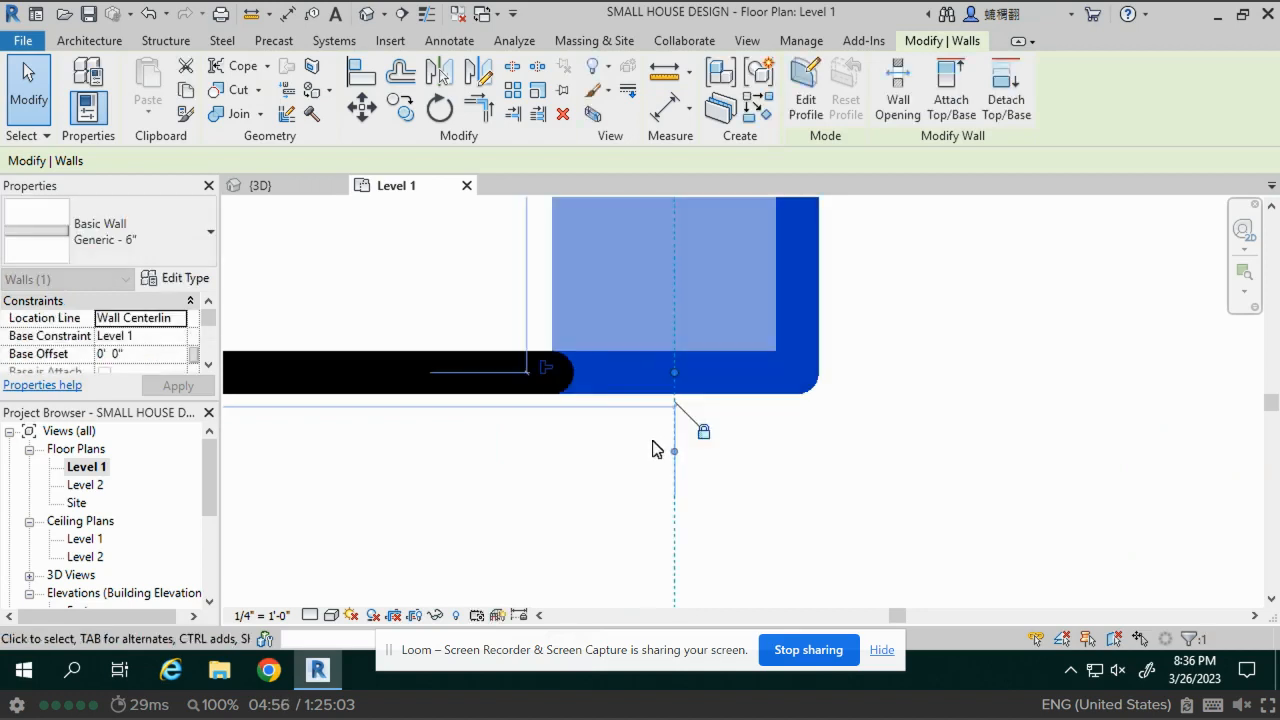
pyautogui.click(601, 462)
pyautogui.scroll(-5, 603, 460)
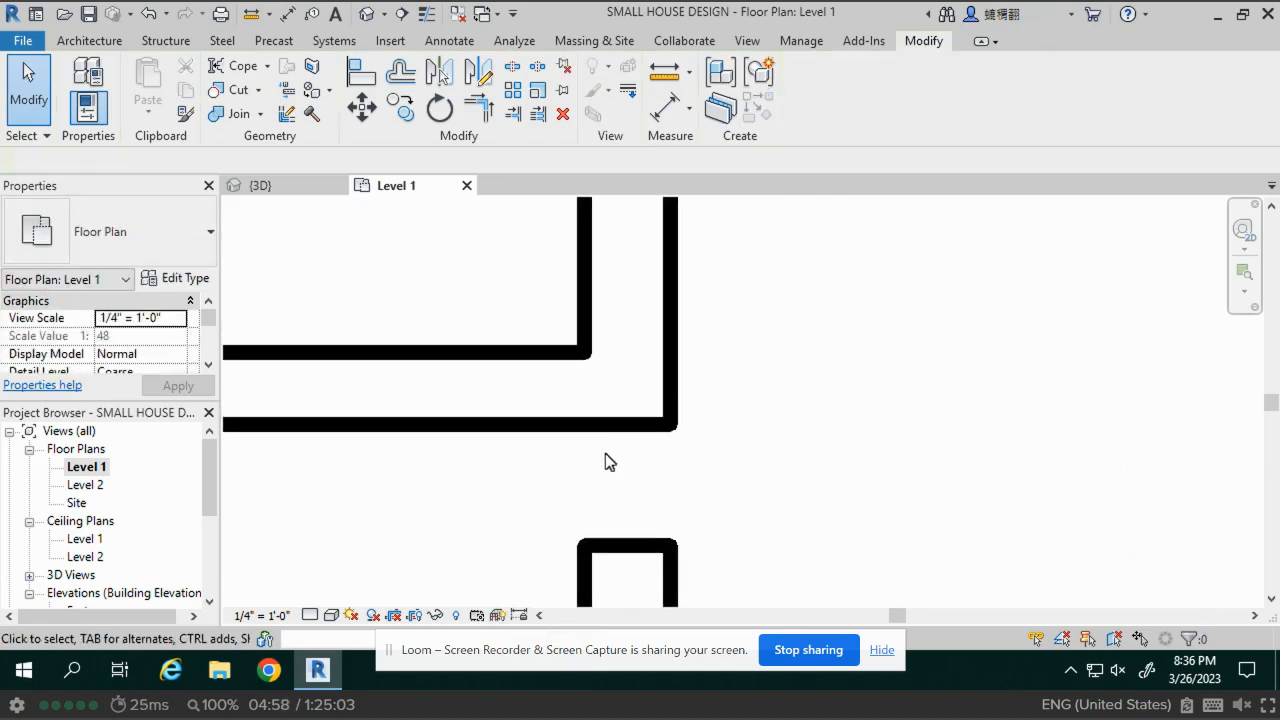
# Duplicate the type of the wall between the porch and the closet and laundry as EXTERIOR WALL
pyautogui.moveTo(576, 505); pyautogui.dragTo(703, 463, button='middle')
pyautogui.scroll(-2, 826, 437)
pyautogui.scroll(-2, 797, 441)
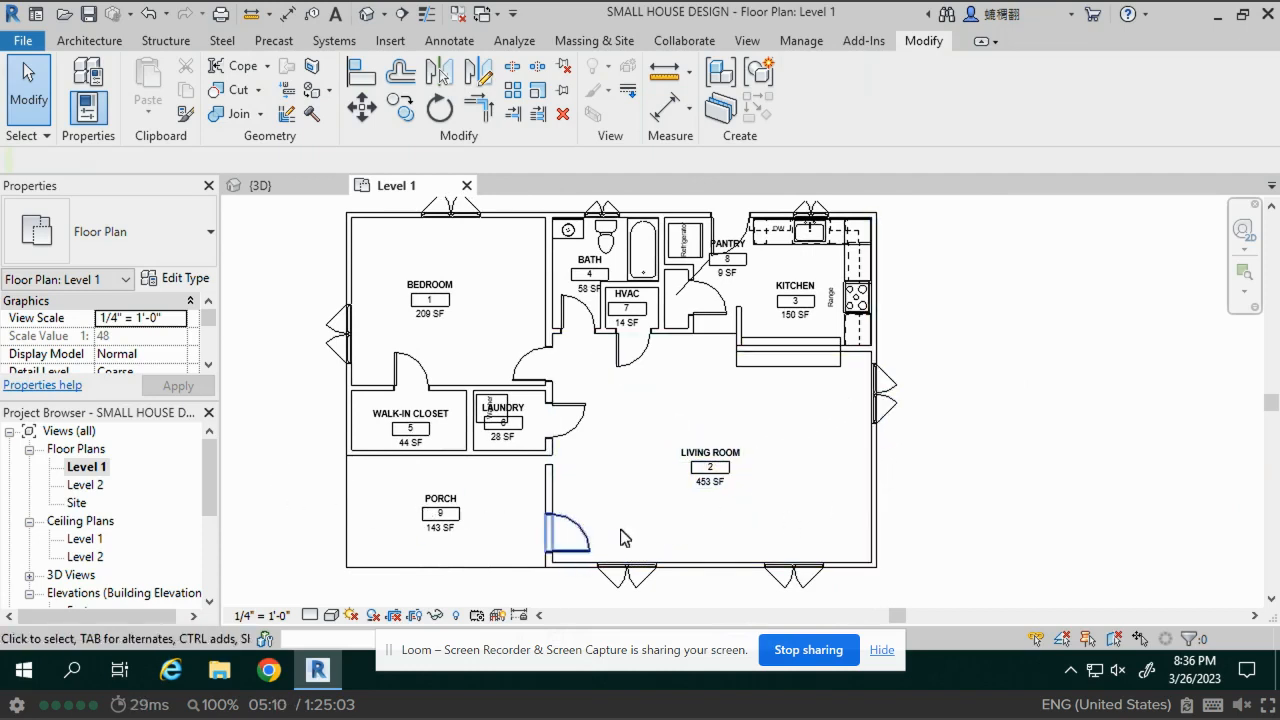
pyautogui.click(435, 454)
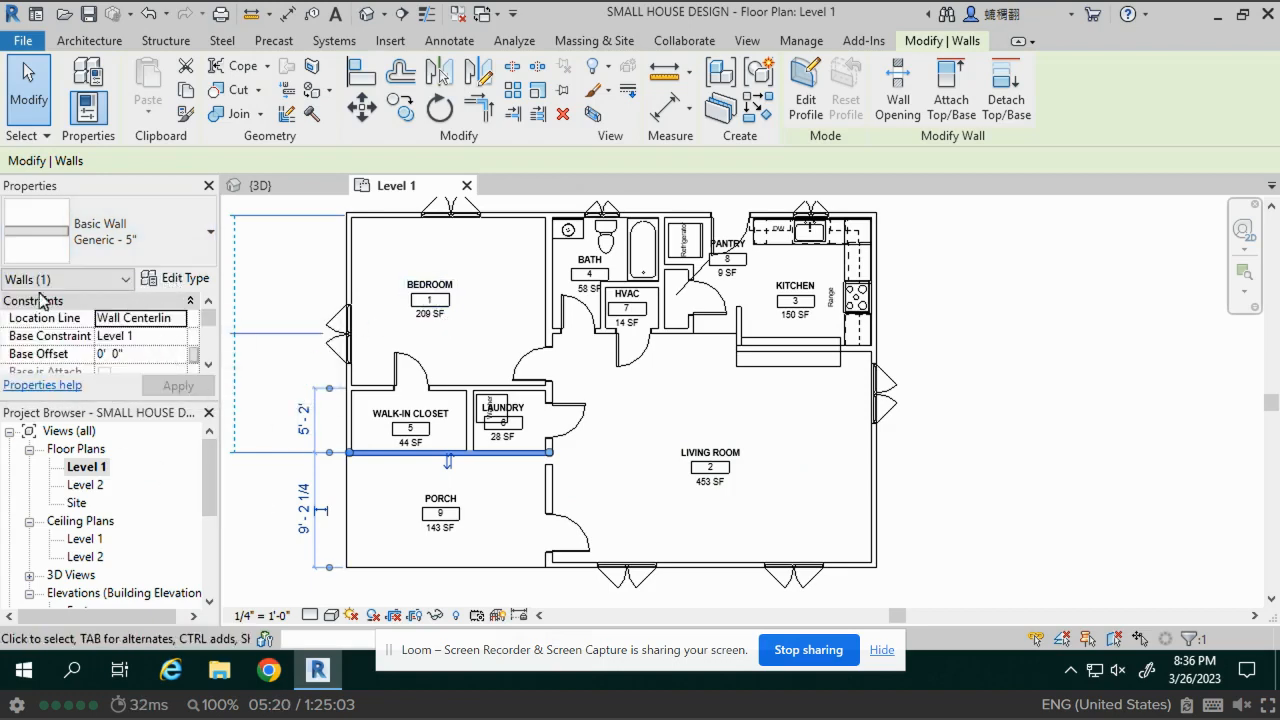
pyautogui.click(172, 278)
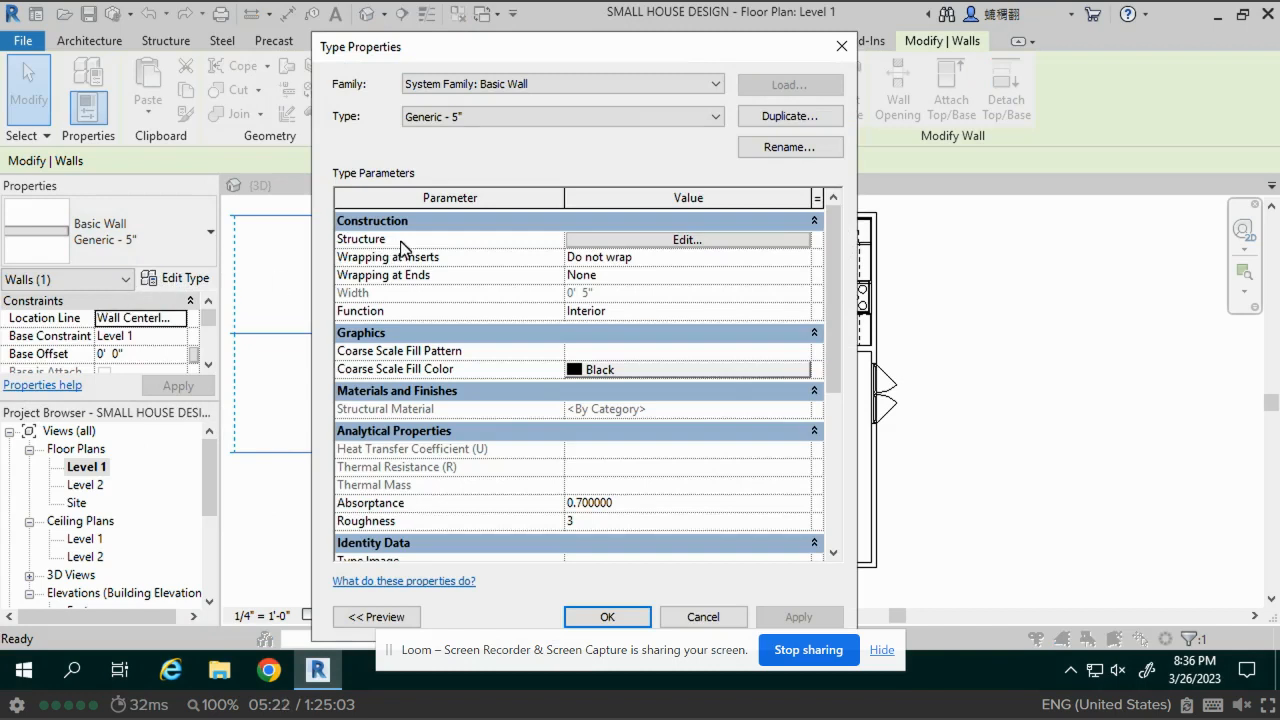
pyautogui.click(787, 117)
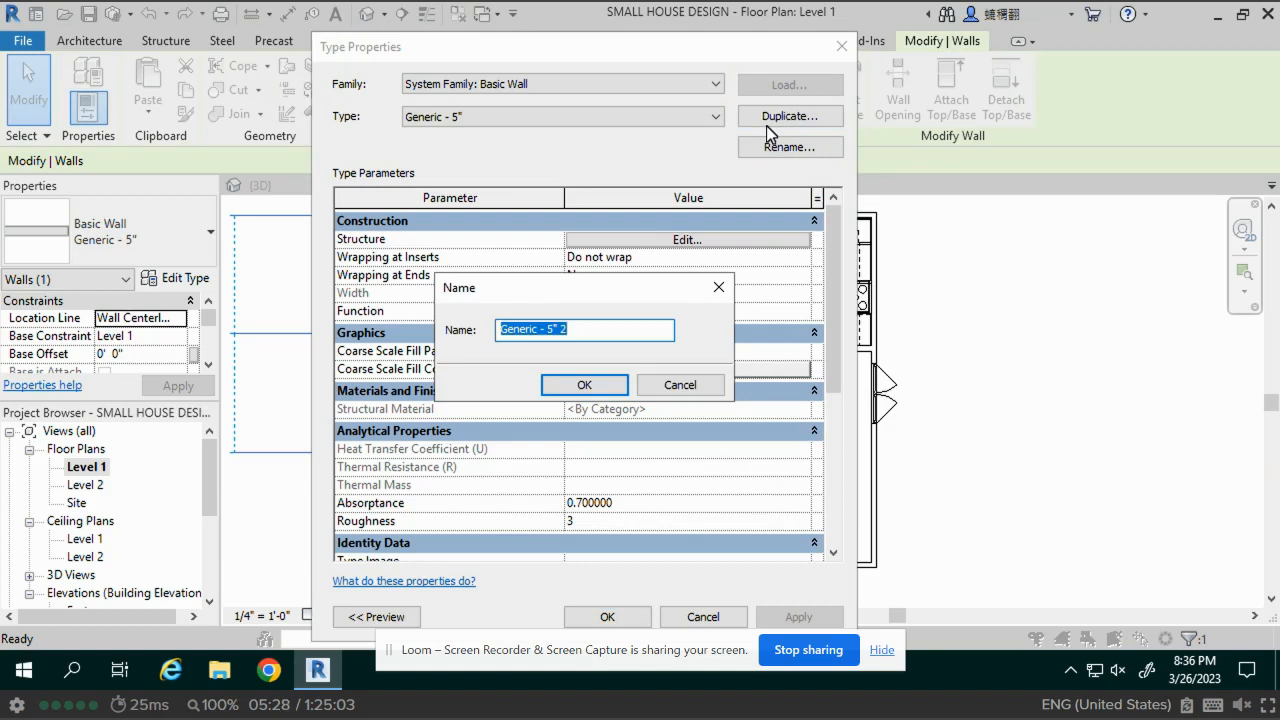
pyautogui.write('EXTERIOR')
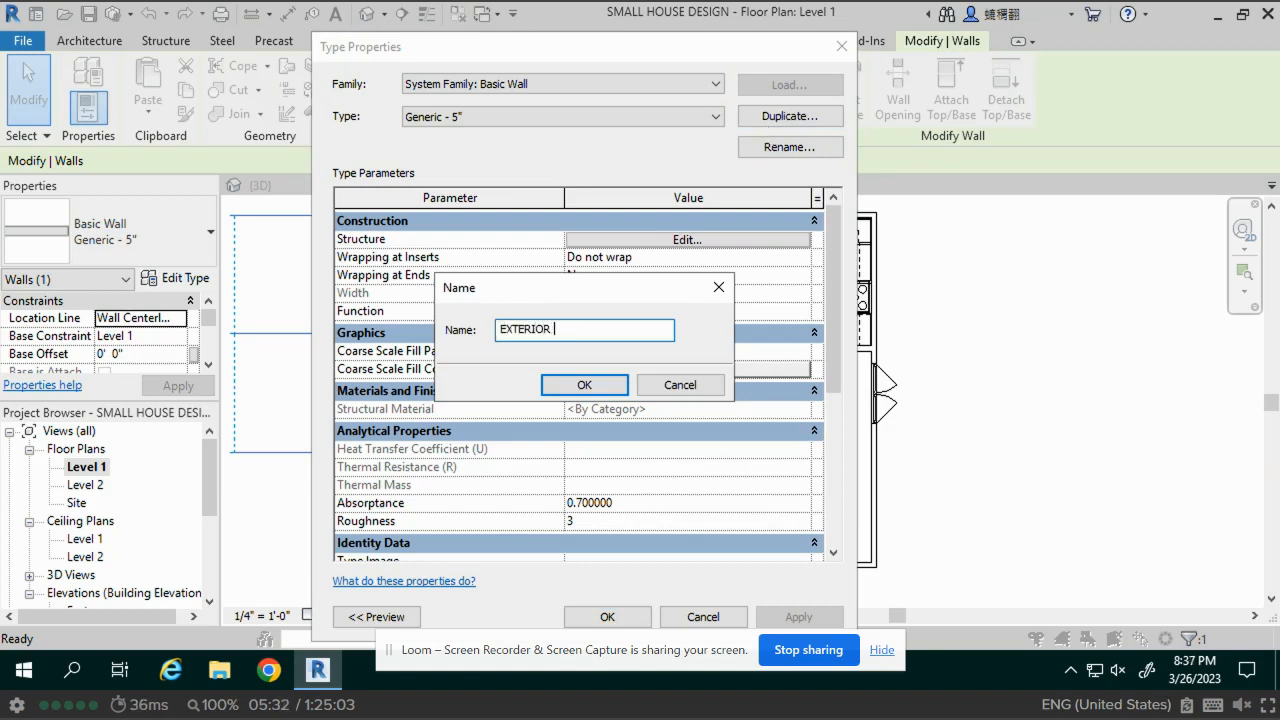
pyautogui.write(' WALL')
pyautogui.click(584, 385)
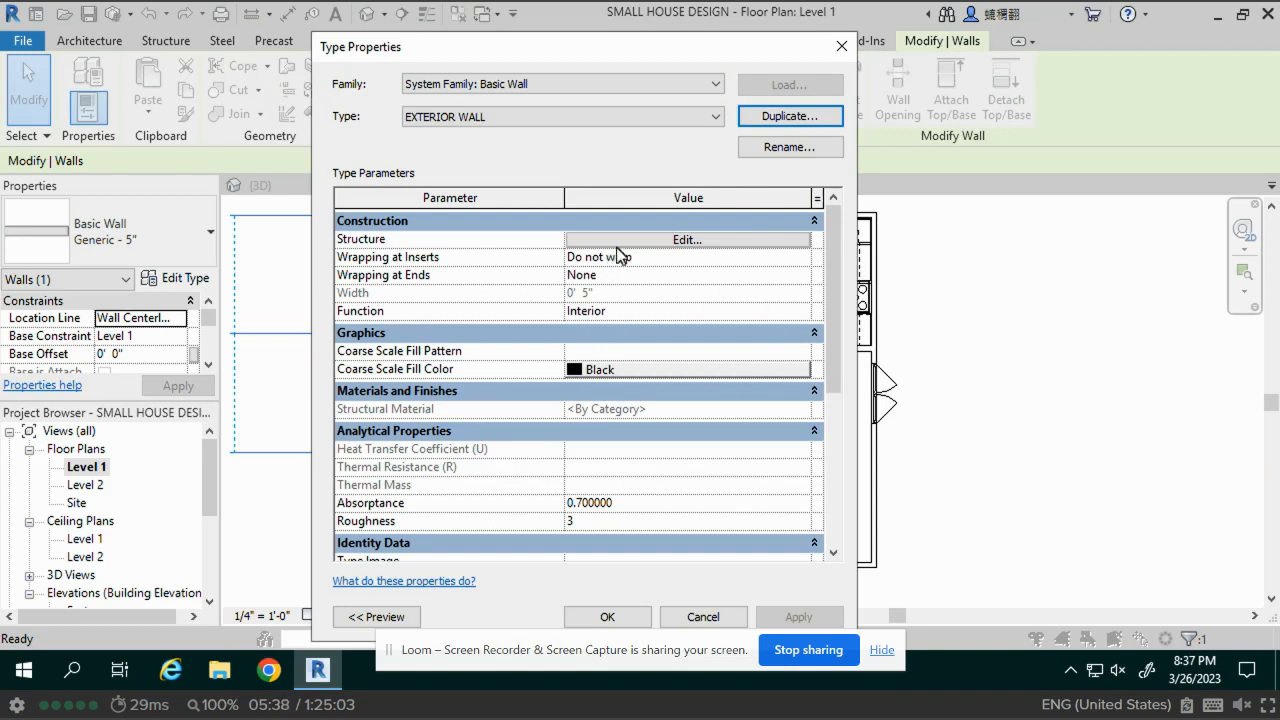
# Assign the Metal Stud Layer material to the Structure layer of the EXTERIOR WALL type
pyautogui.click(679, 242)
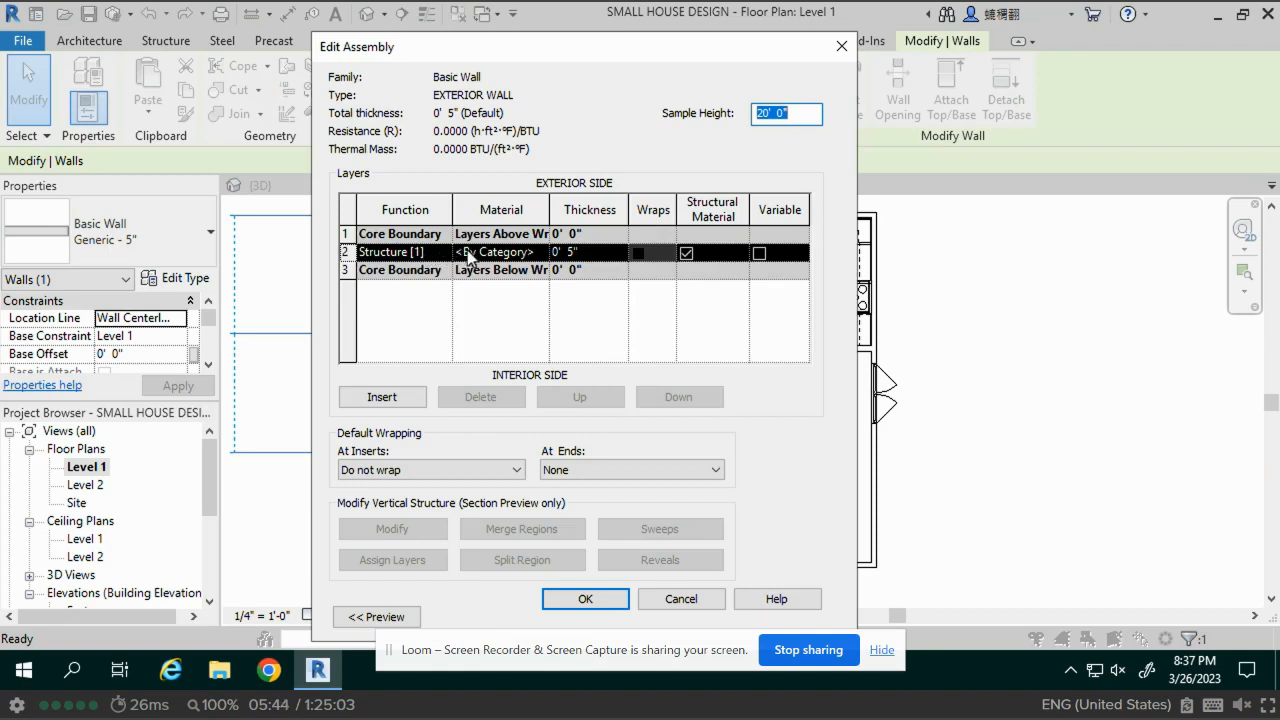
pyautogui.click(540, 262)
pyautogui.click(520, 264)
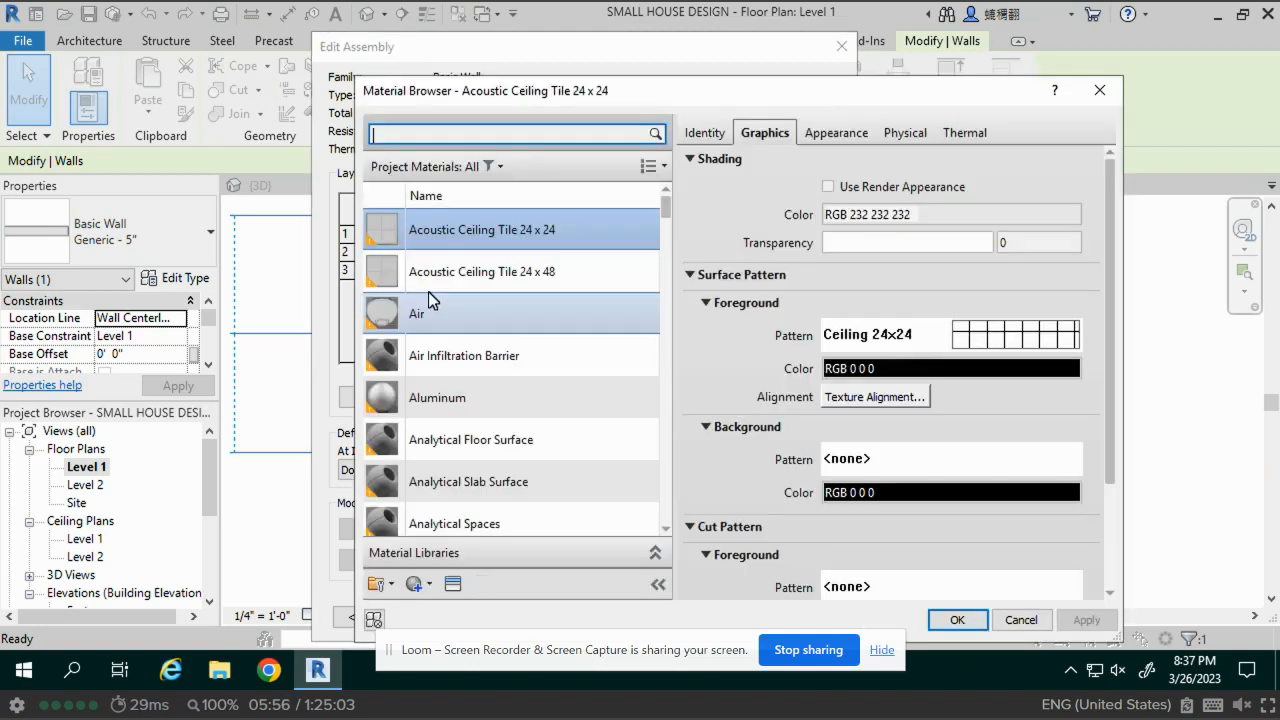
pyautogui.click(430, 135)
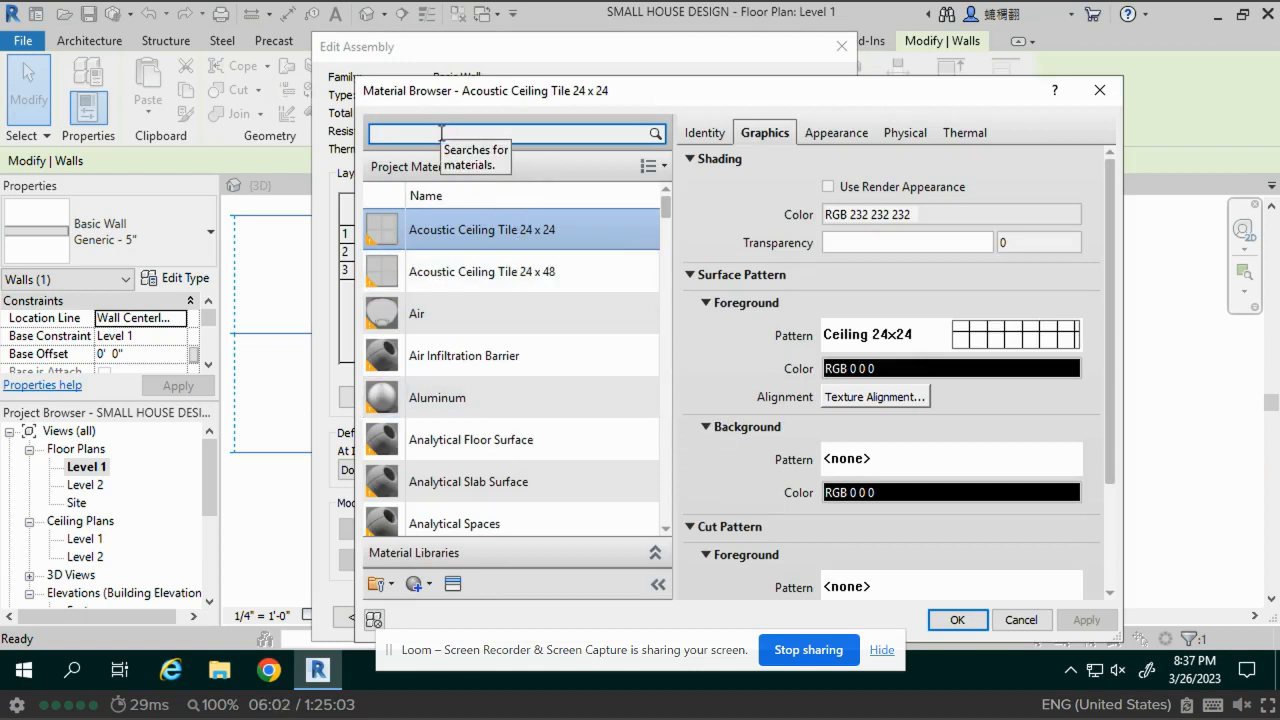
pyautogui.write('STUD')
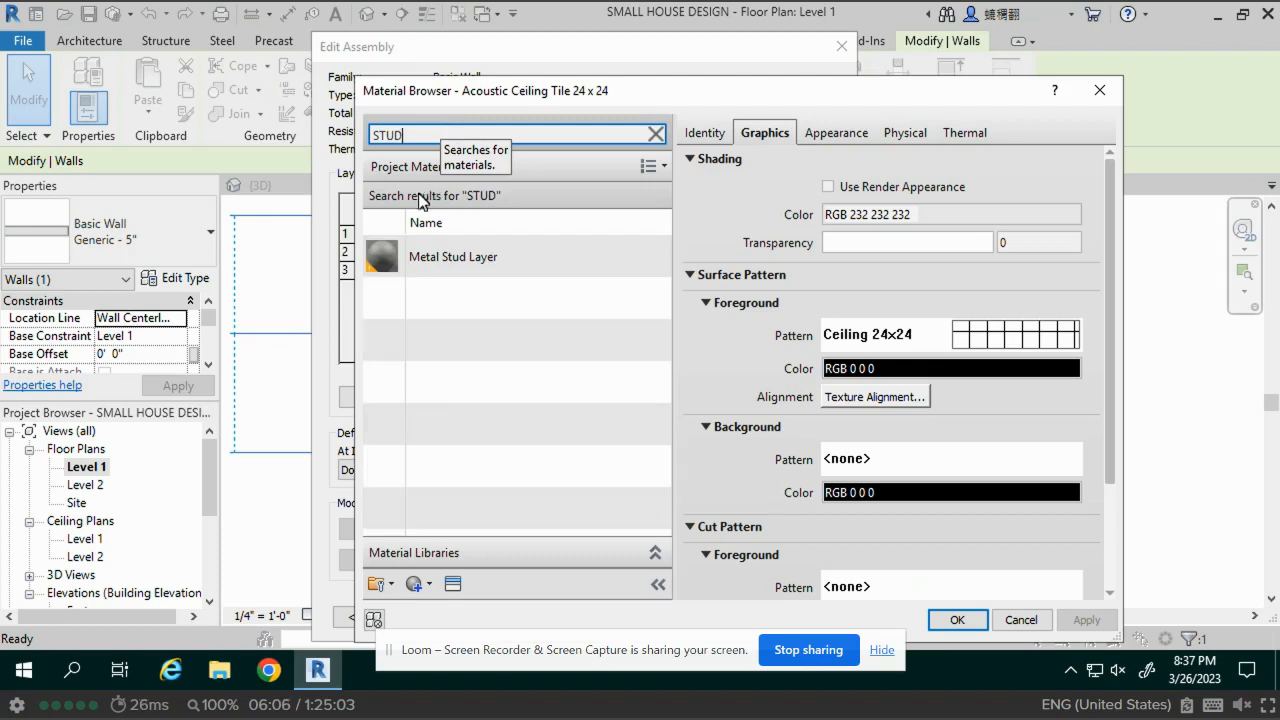
pyautogui.click(410, 259)
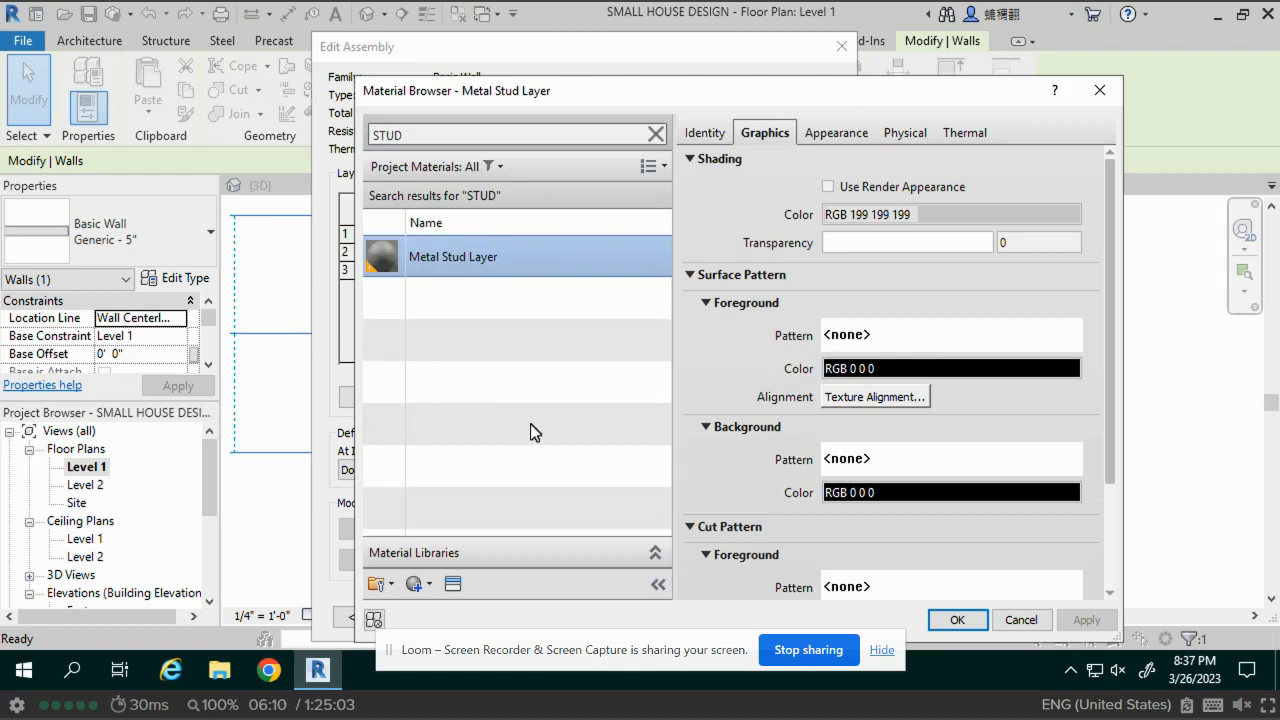
pyautogui.click(957, 620)
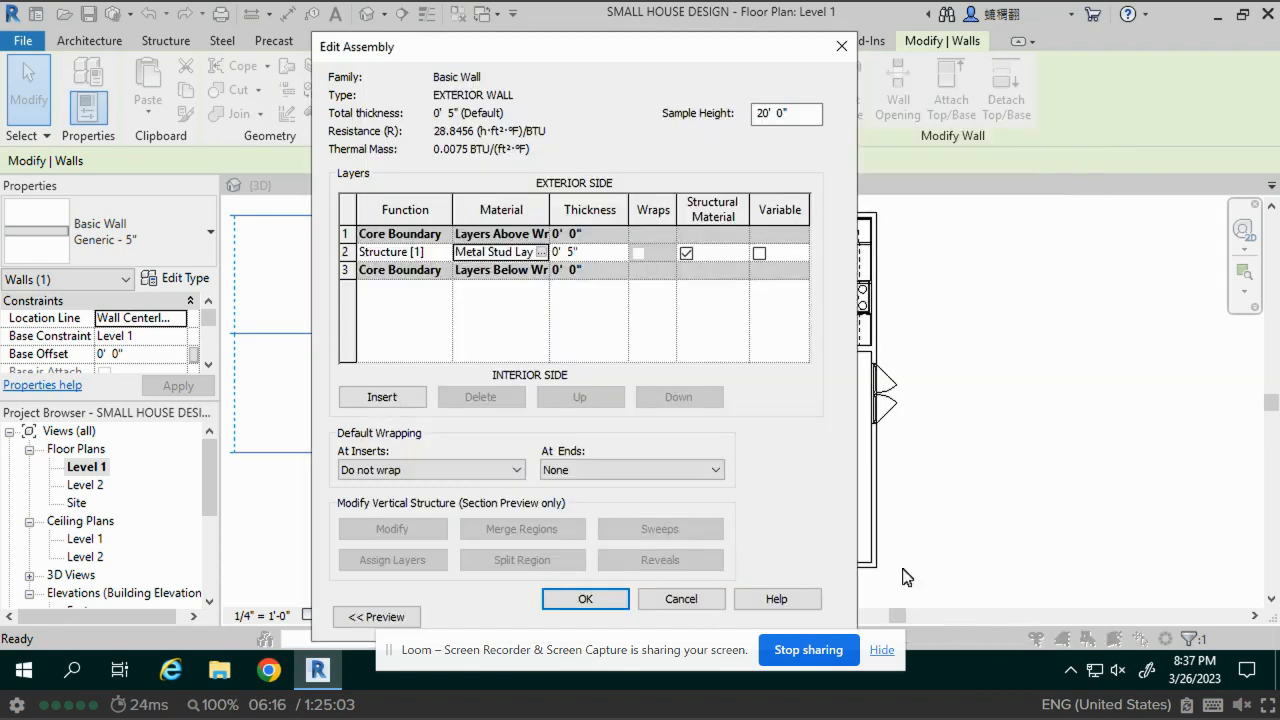
# Set the thickness of the Metal Stud Layer structure in the EXTERIOR WALL assembly to 5.5"
pyautogui.click(574, 254)
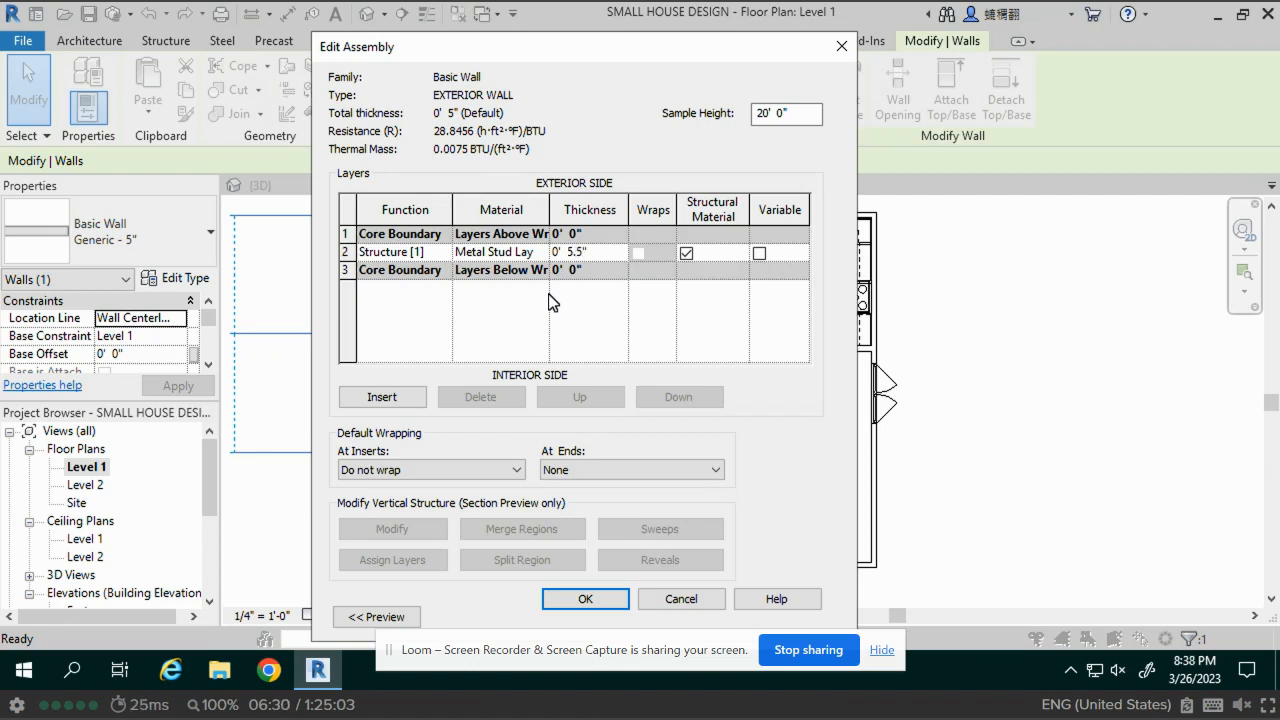
pyautogui.press('Tab')
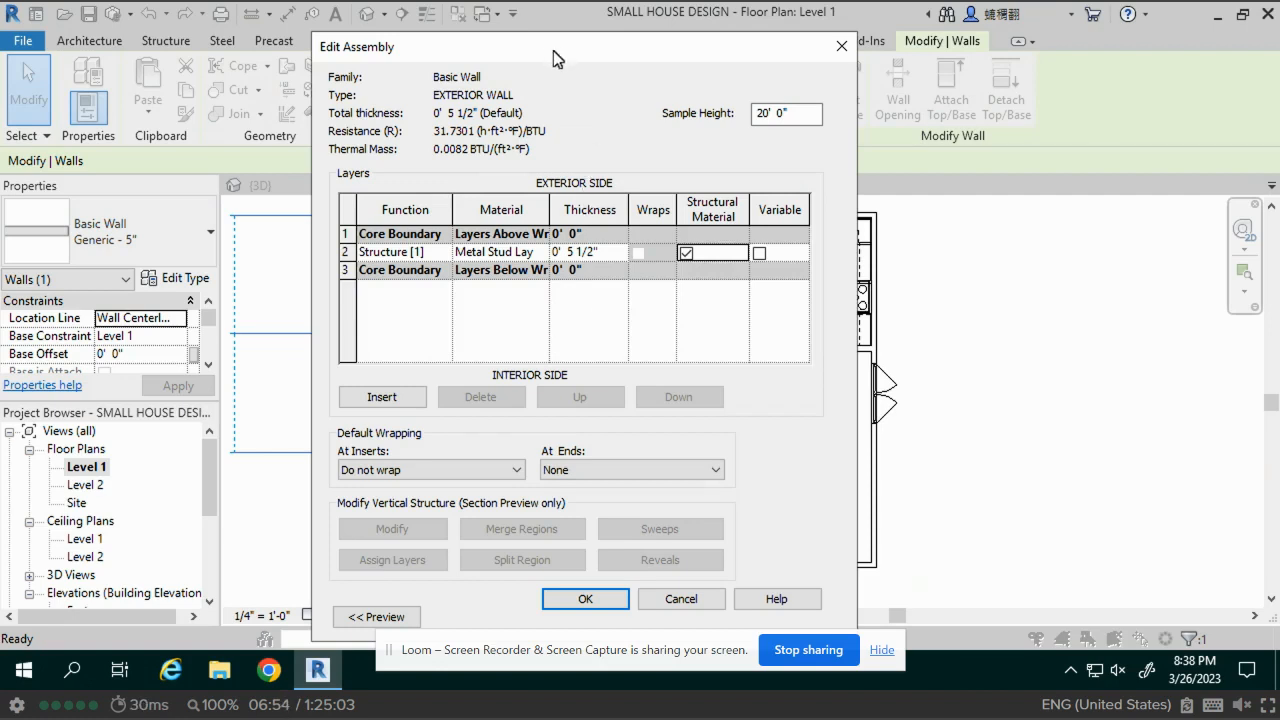
pyautogui.moveTo(552, 58); pyautogui.dragTo(536, 34)
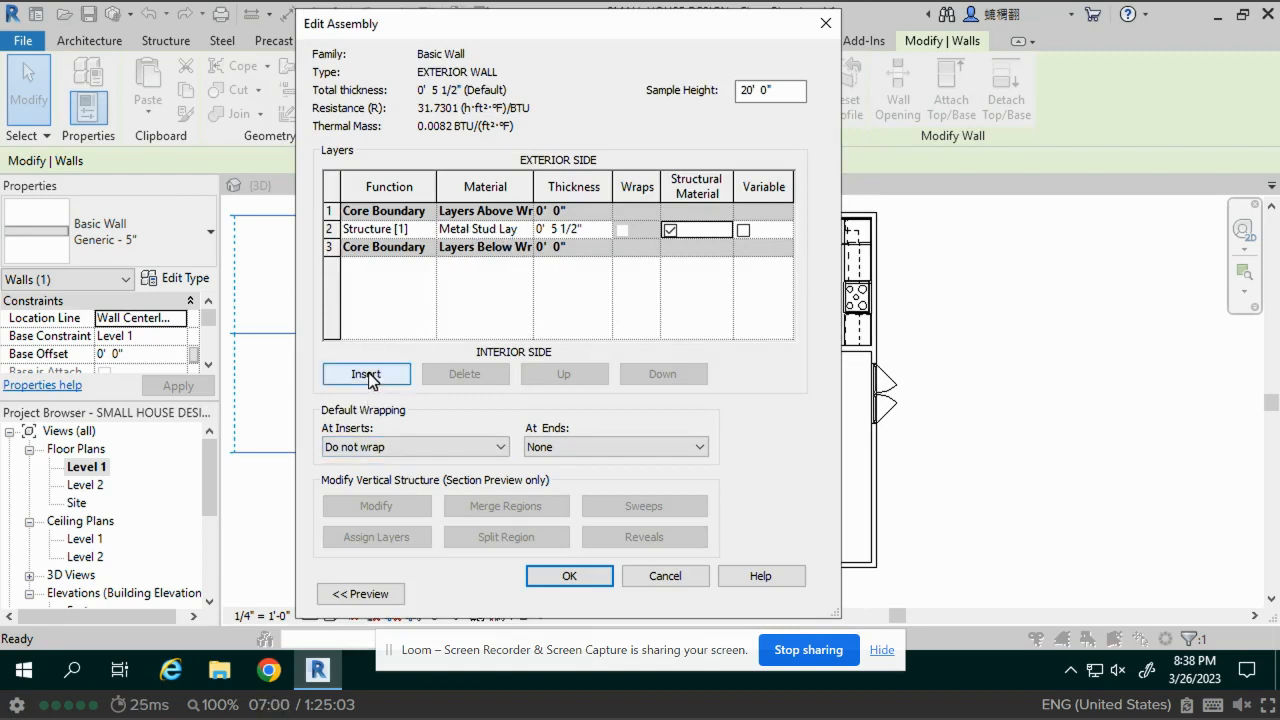
# Insert three new layers on the exterior side of the metal stud layer, inside the core boundary
pyautogui.click(399, 229)
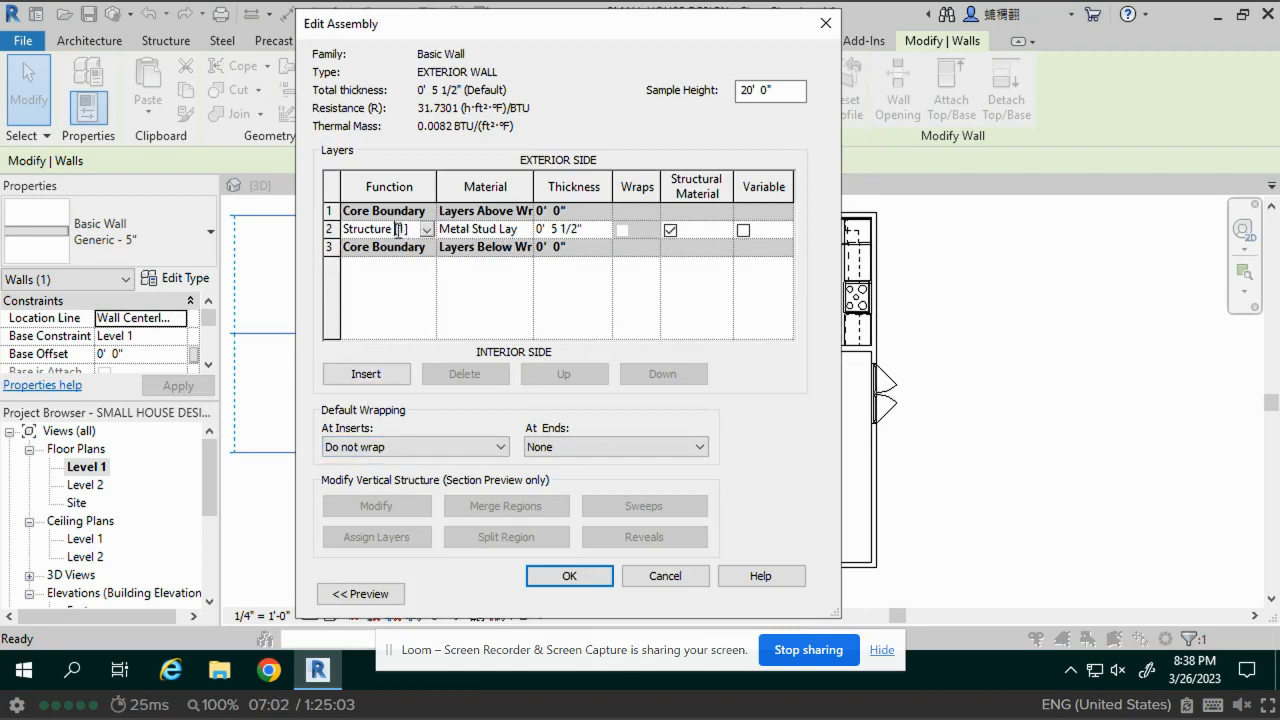
pyautogui.click(331, 229)
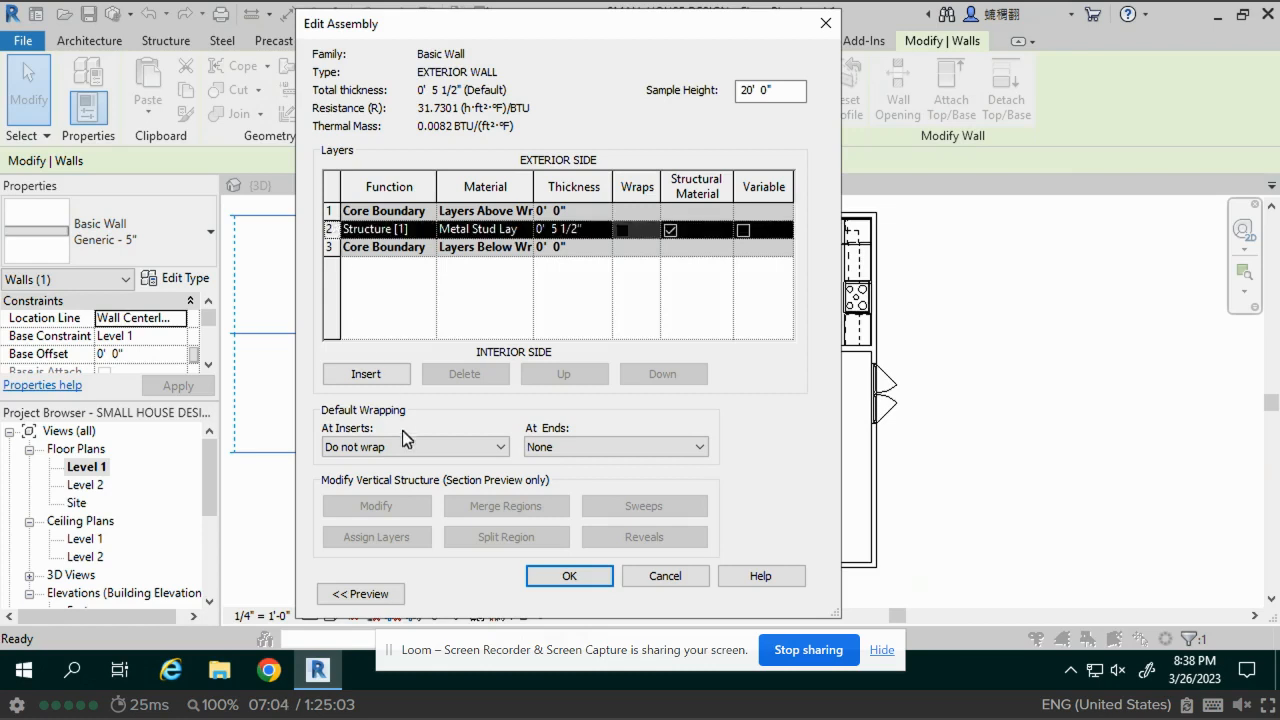
pyautogui.click(380, 380)
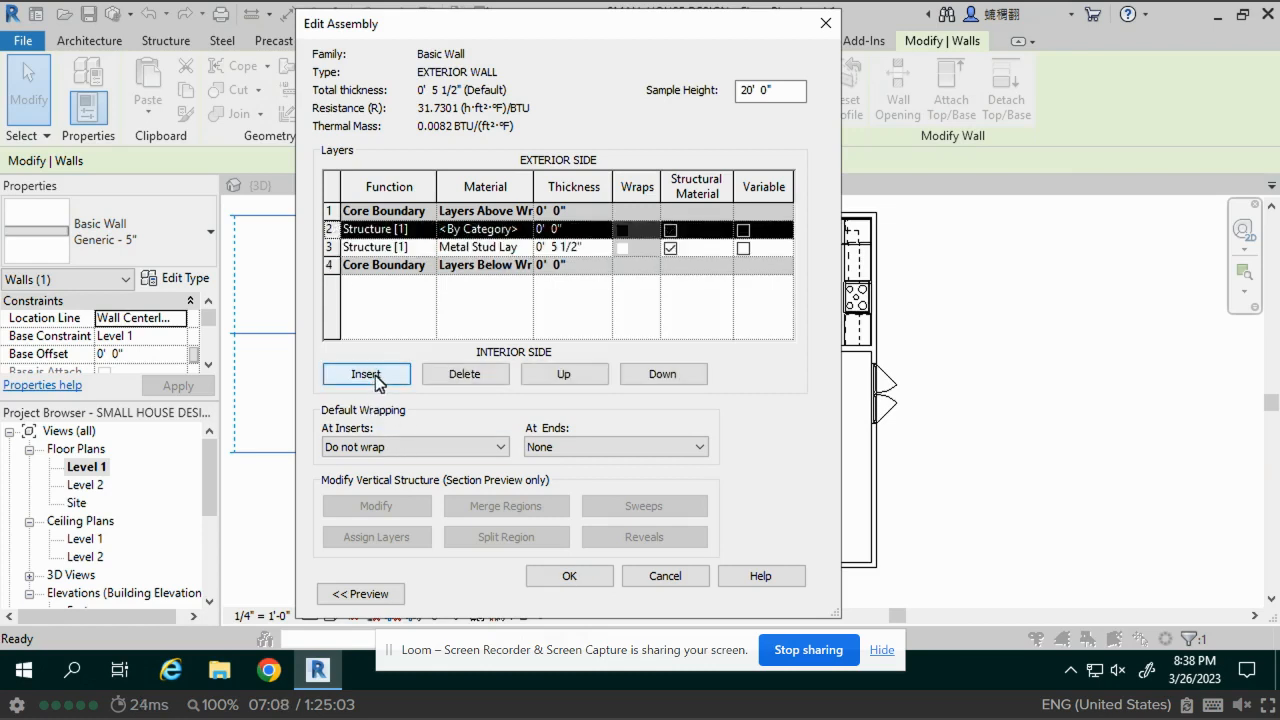
pyautogui.click(375, 376)
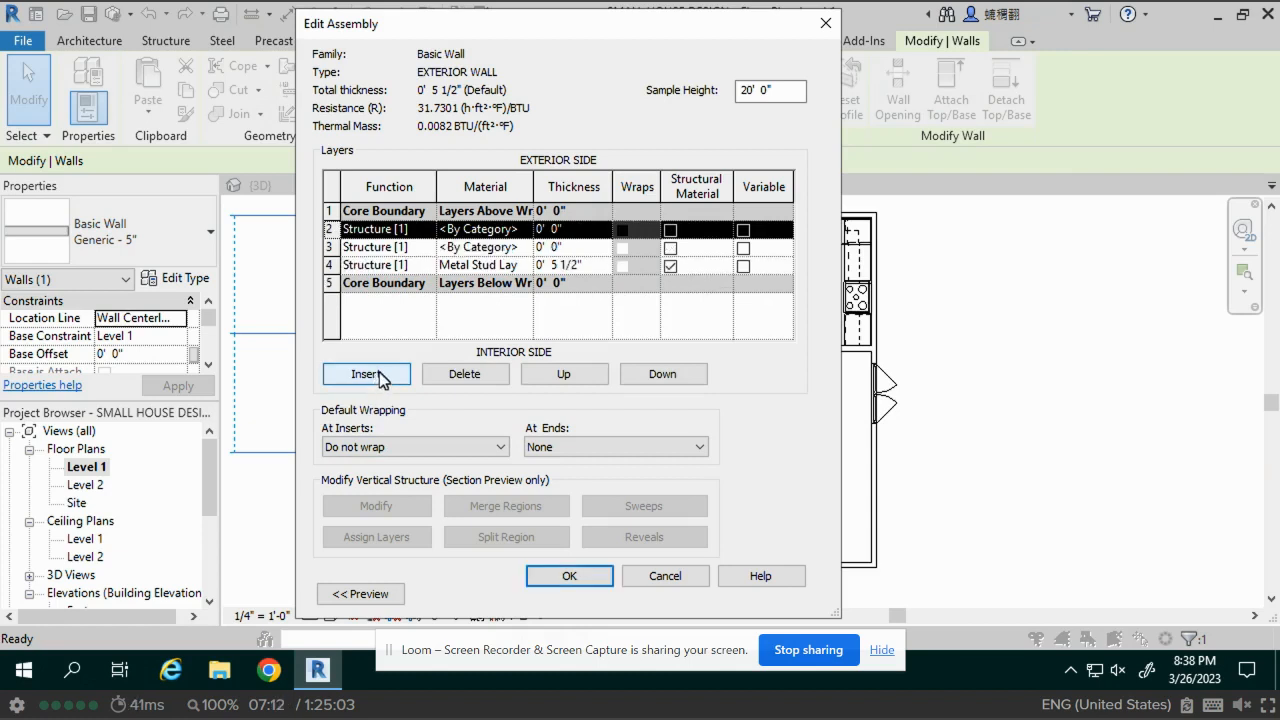
pyautogui.click(380, 376)
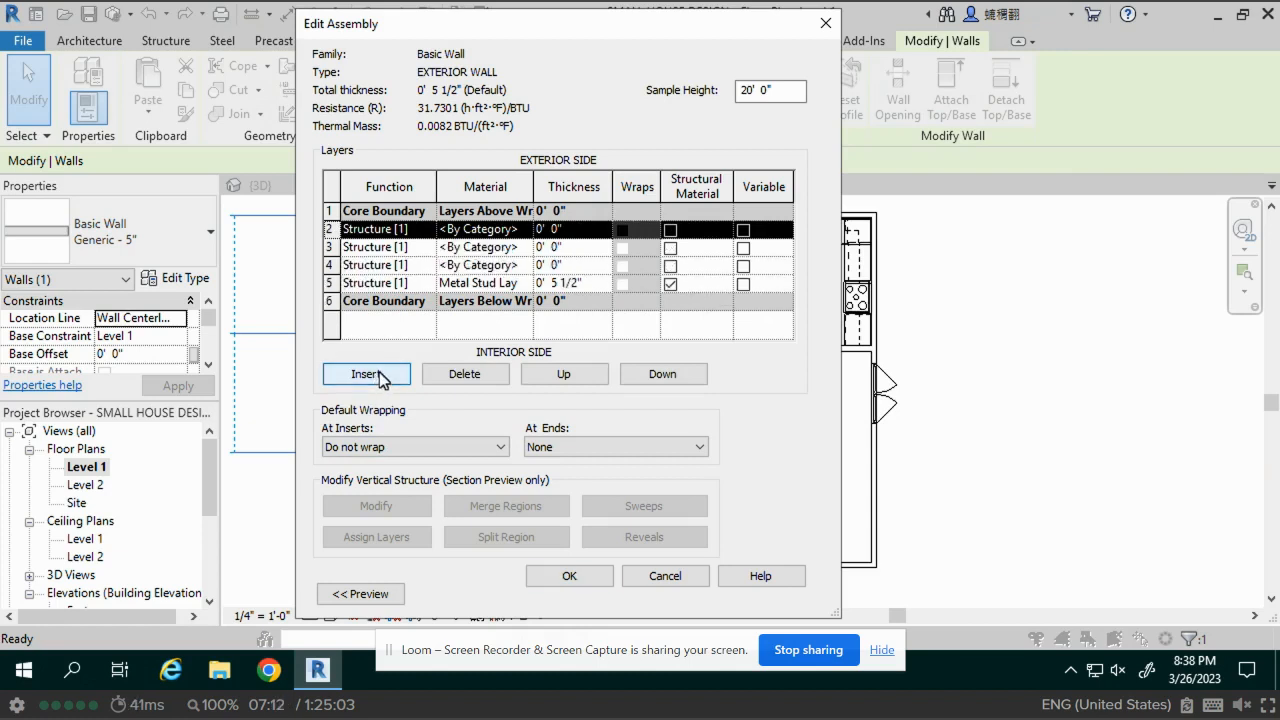
# Insert one more layer and move it below the metal stud layer to the interior side
pyautogui.click(400, 285)
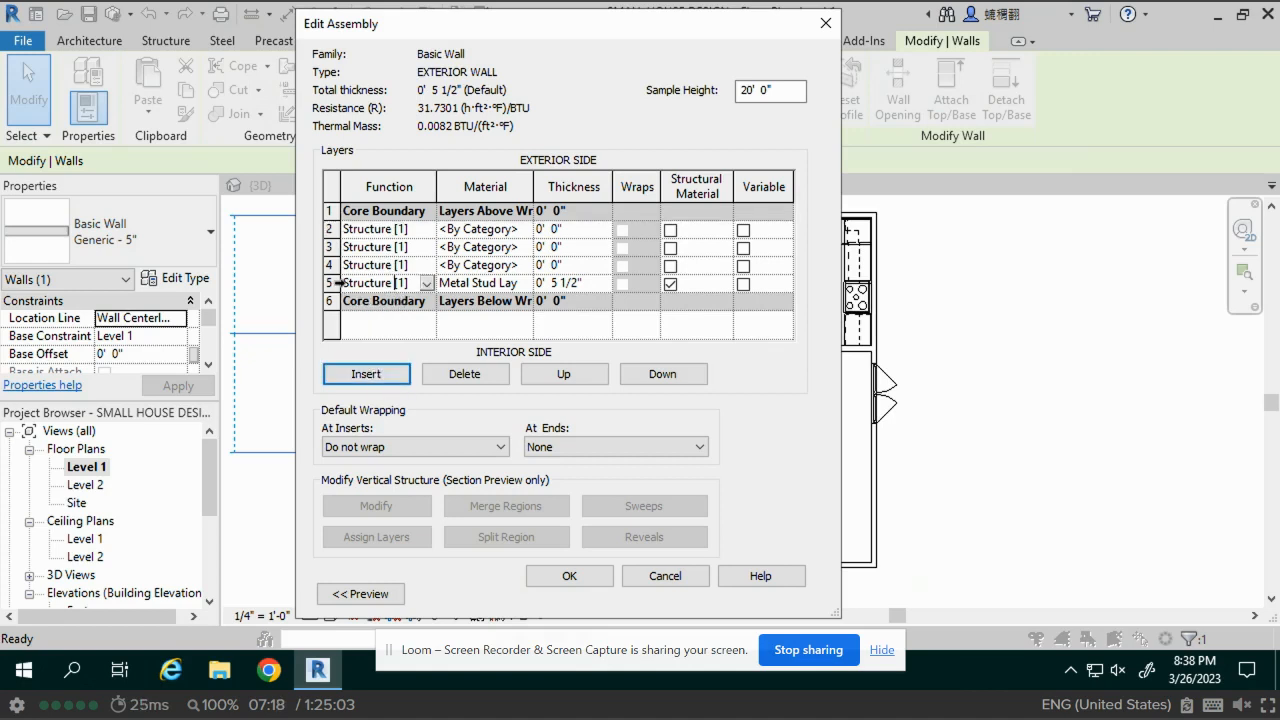
pyautogui.click(337, 283)
pyautogui.click(377, 376)
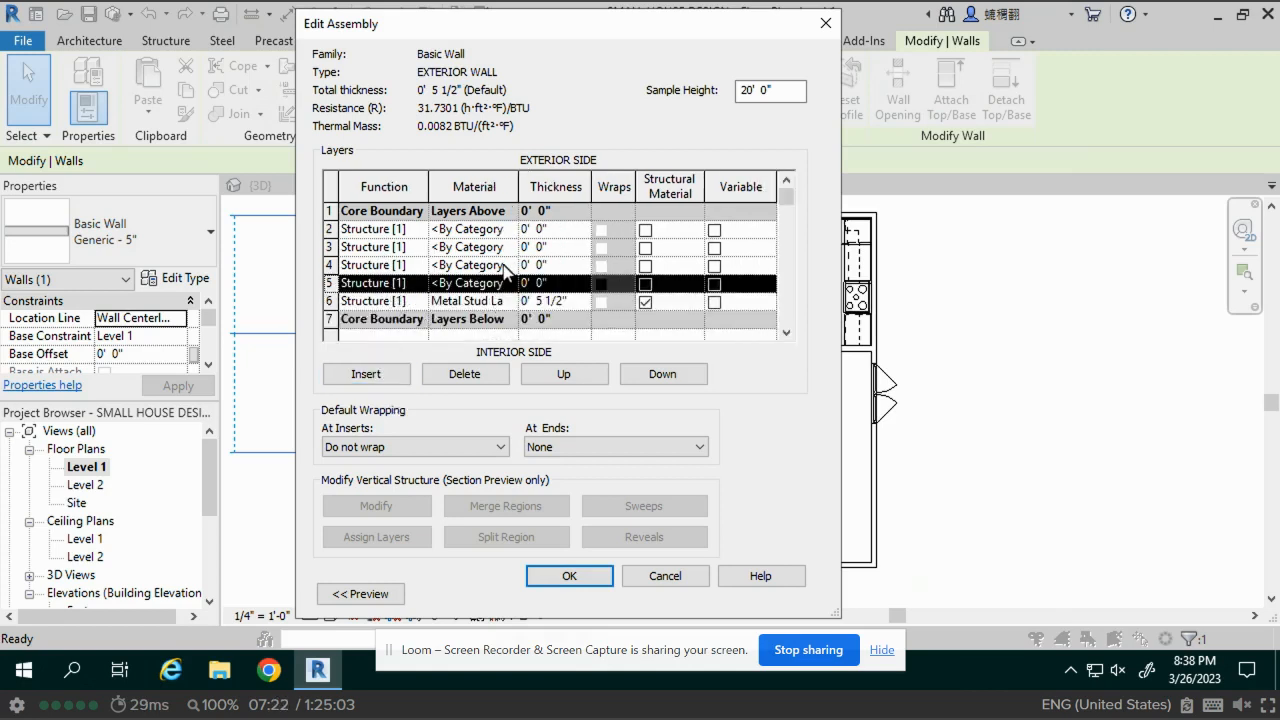
pyautogui.scroll(-1, 505, 270)
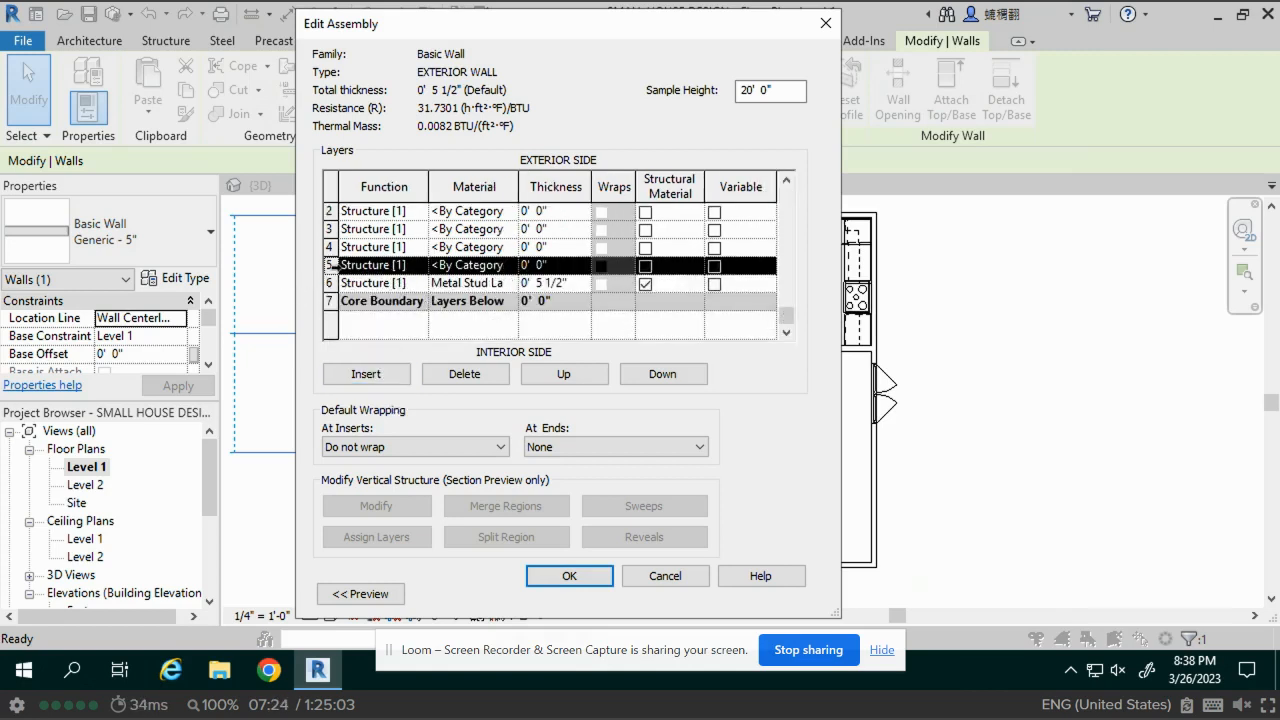
pyautogui.click(658, 377)
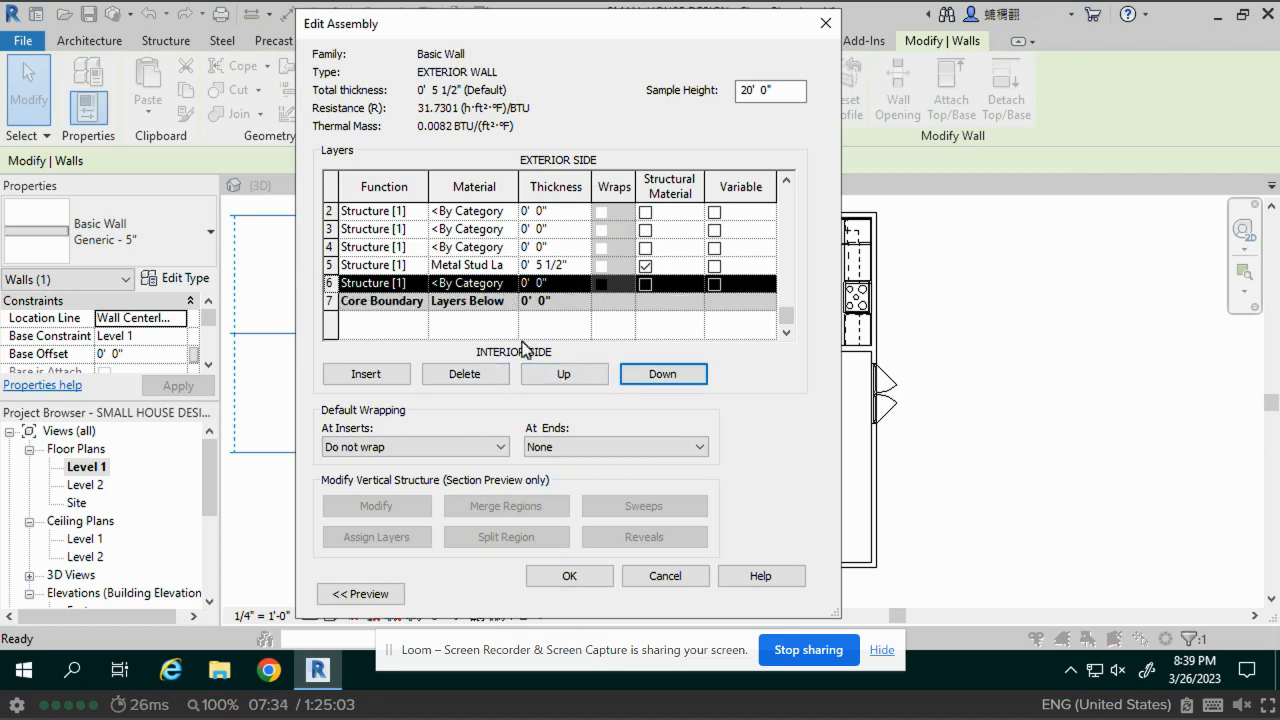
# Assign the Gypsum Wall Board material to the new interior layer, with Use Render Appearance enabled in its shading
pyautogui.click(509, 283)
pyautogui.click(510, 283)
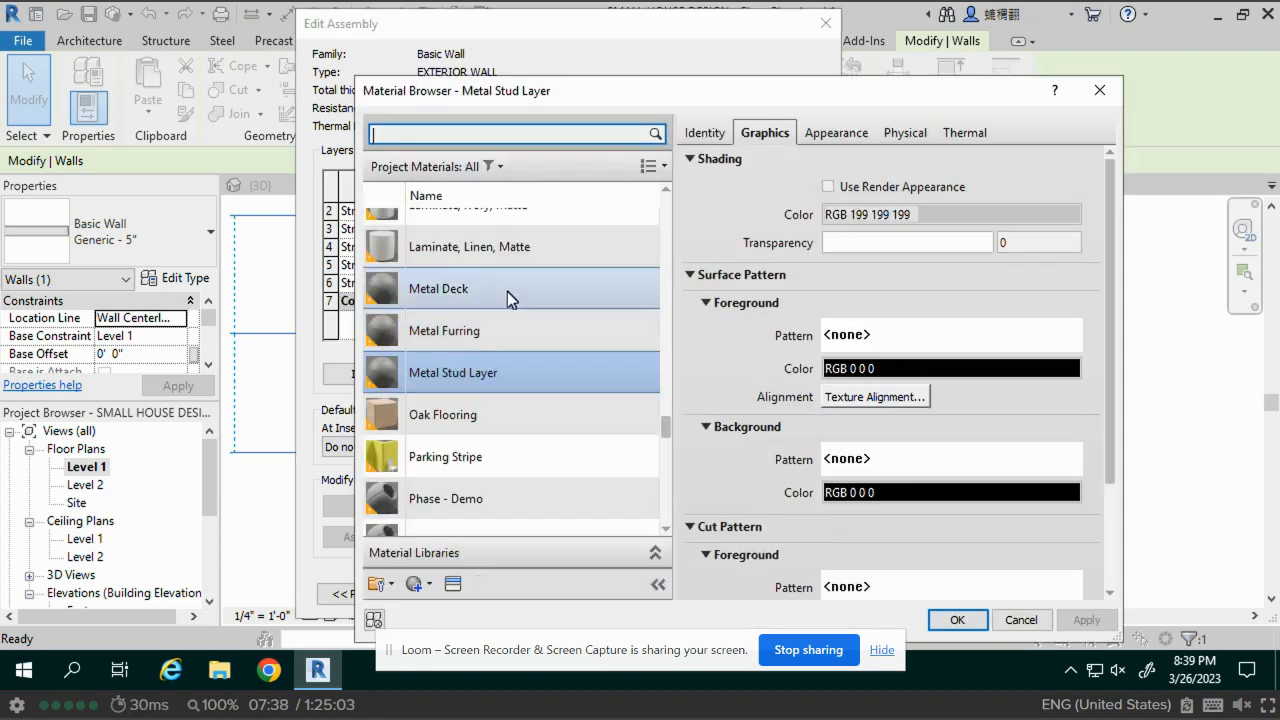
pyautogui.click(445, 135)
pyautogui.write('GY')
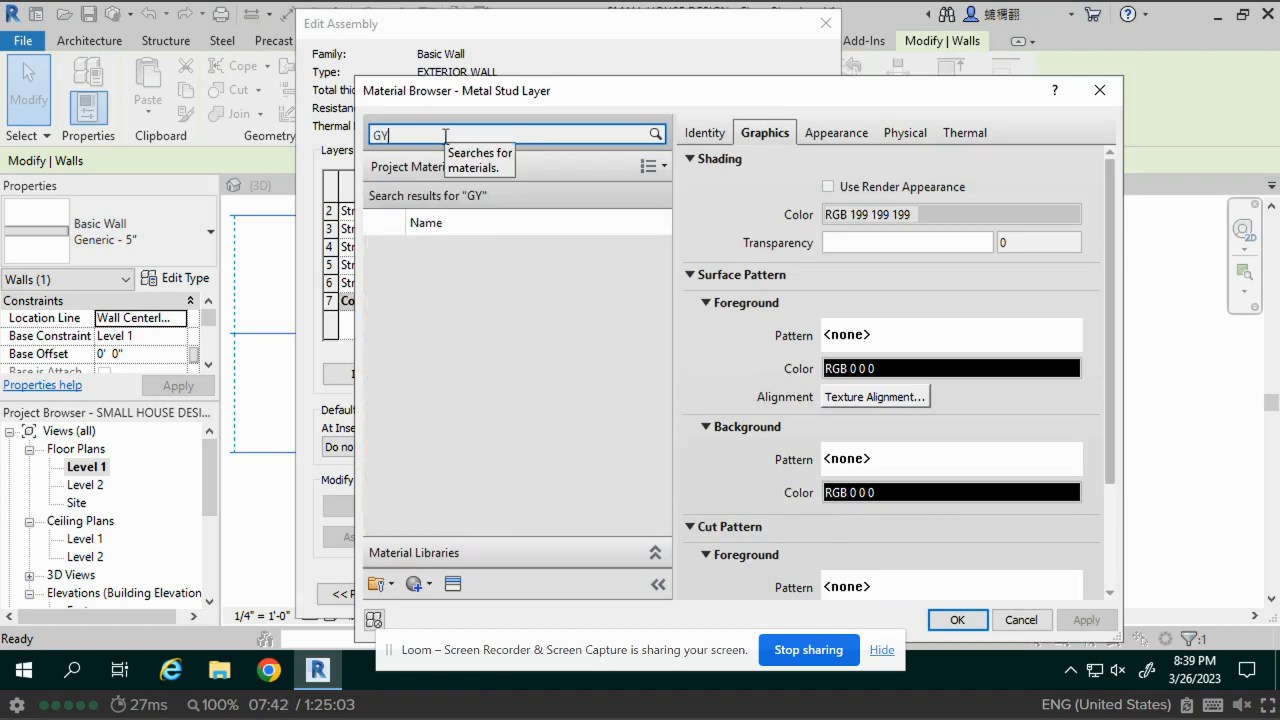
pyautogui.write('PS')
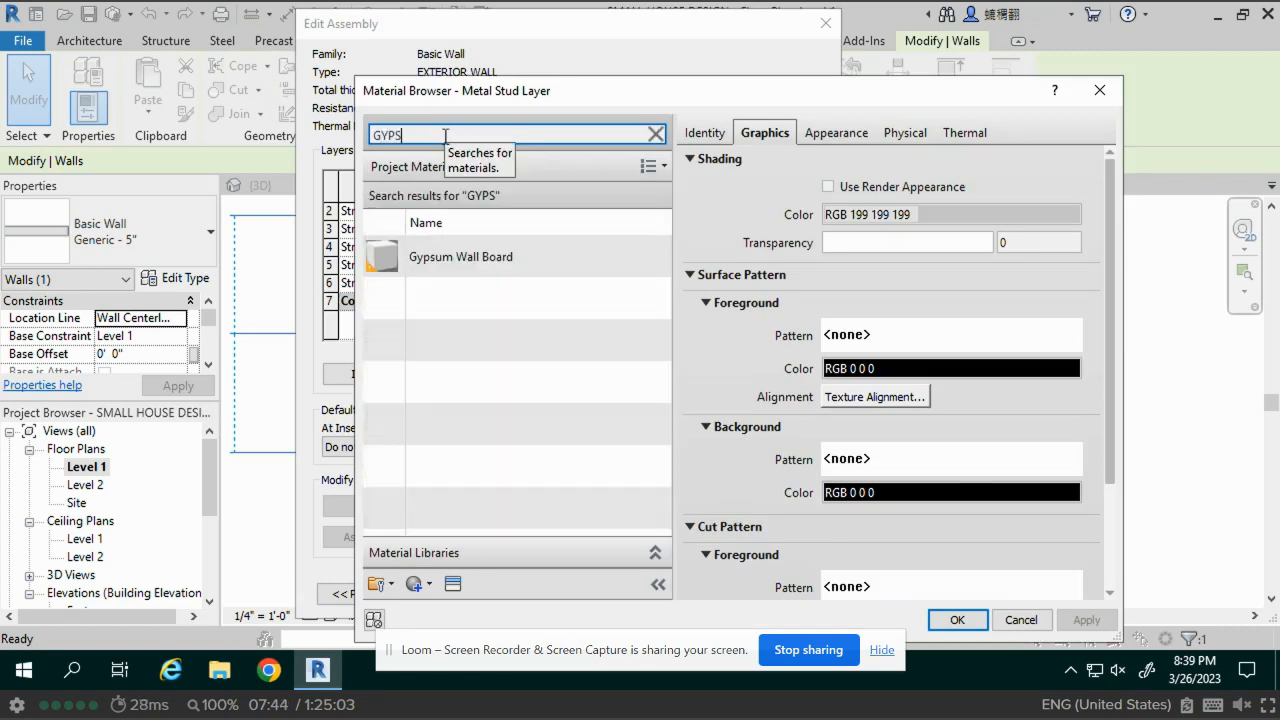
pyautogui.click(446, 259)
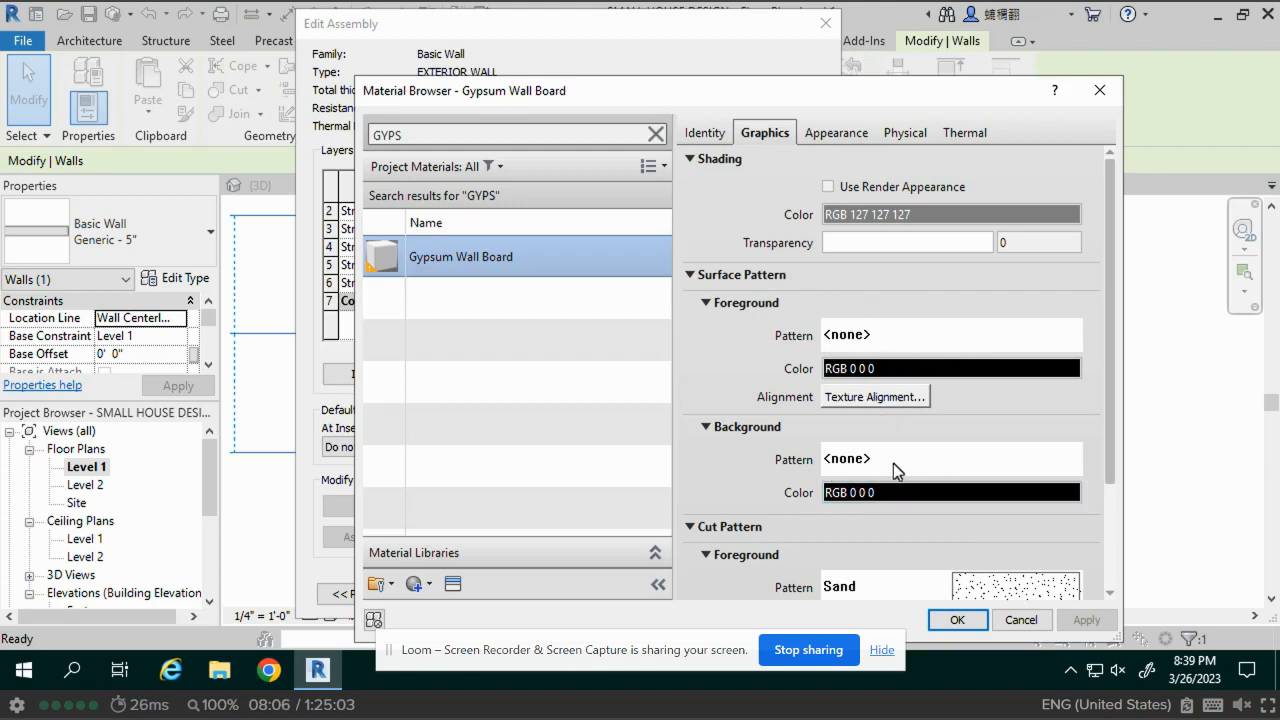
pyautogui.click(827, 186)
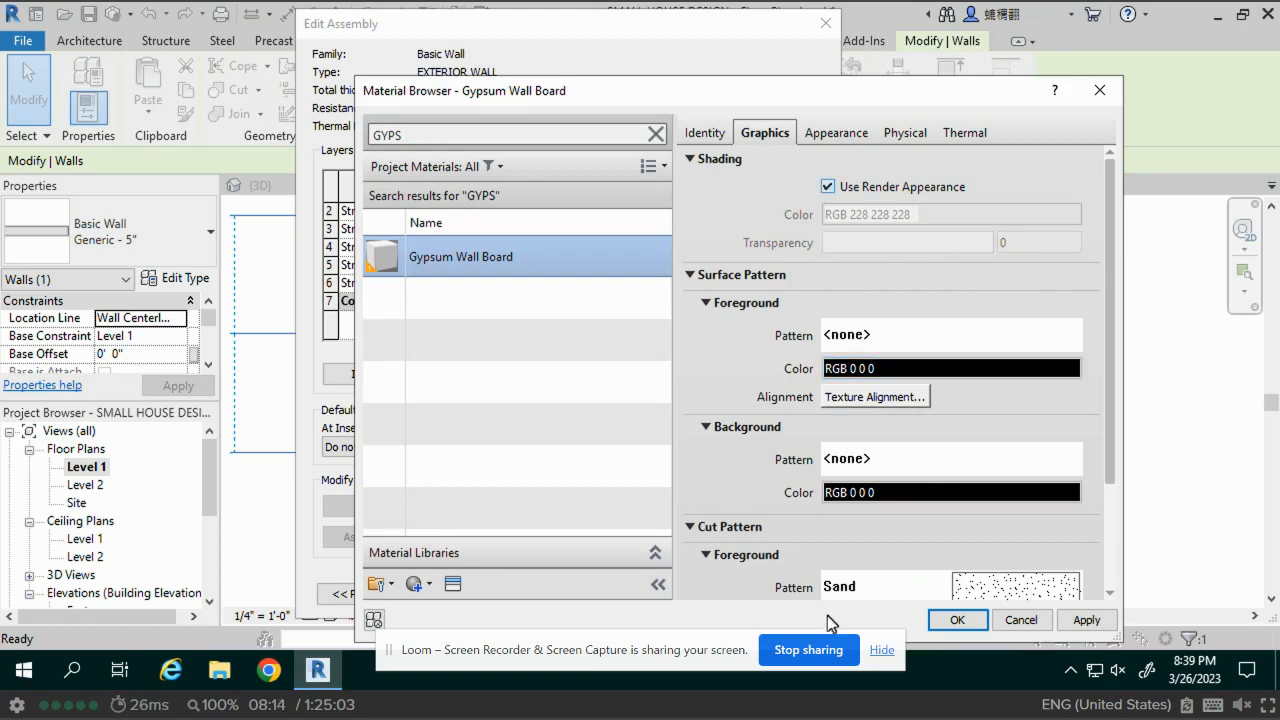
pyautogui.scroll(-3, 873, 468)
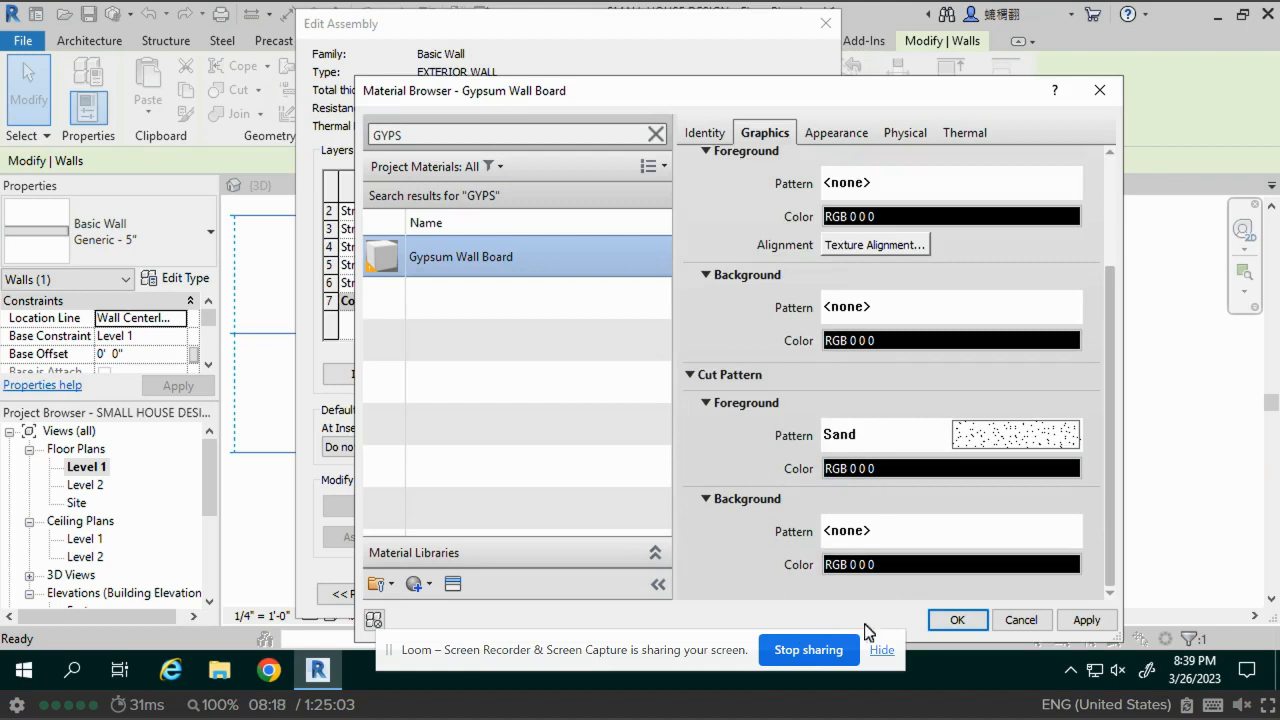
pyautogui.click(957, 620)
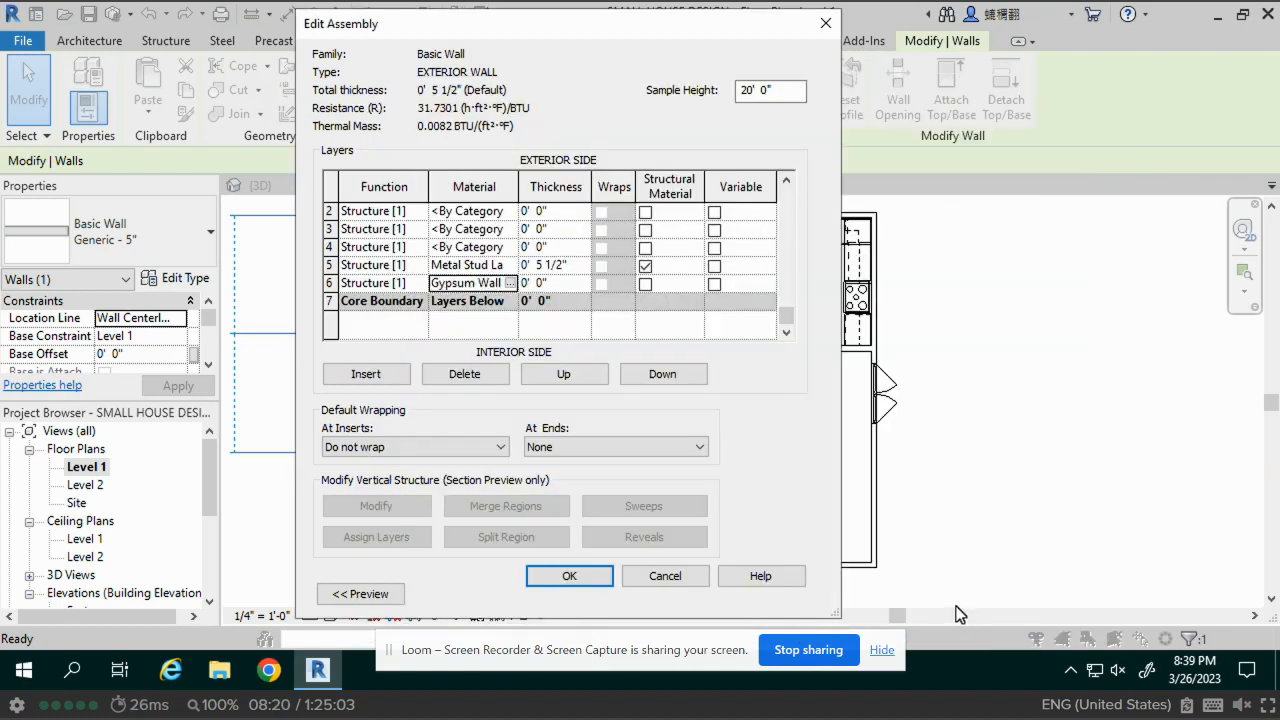
# Set the gypsum wall board layer's thickness to 1/2" and its function to Finish 1 [4]
pyautogui.click(541, 283)
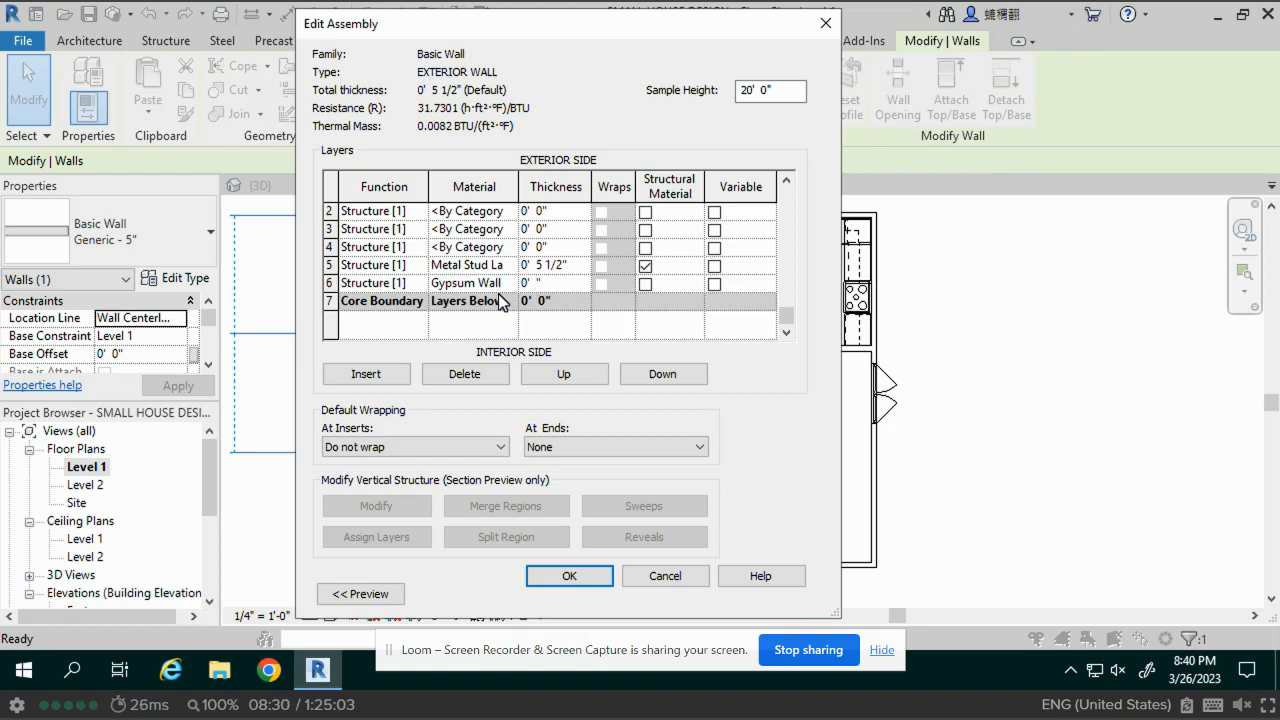
pyautogui.write('1/2')
pyautogui.press('Tab')
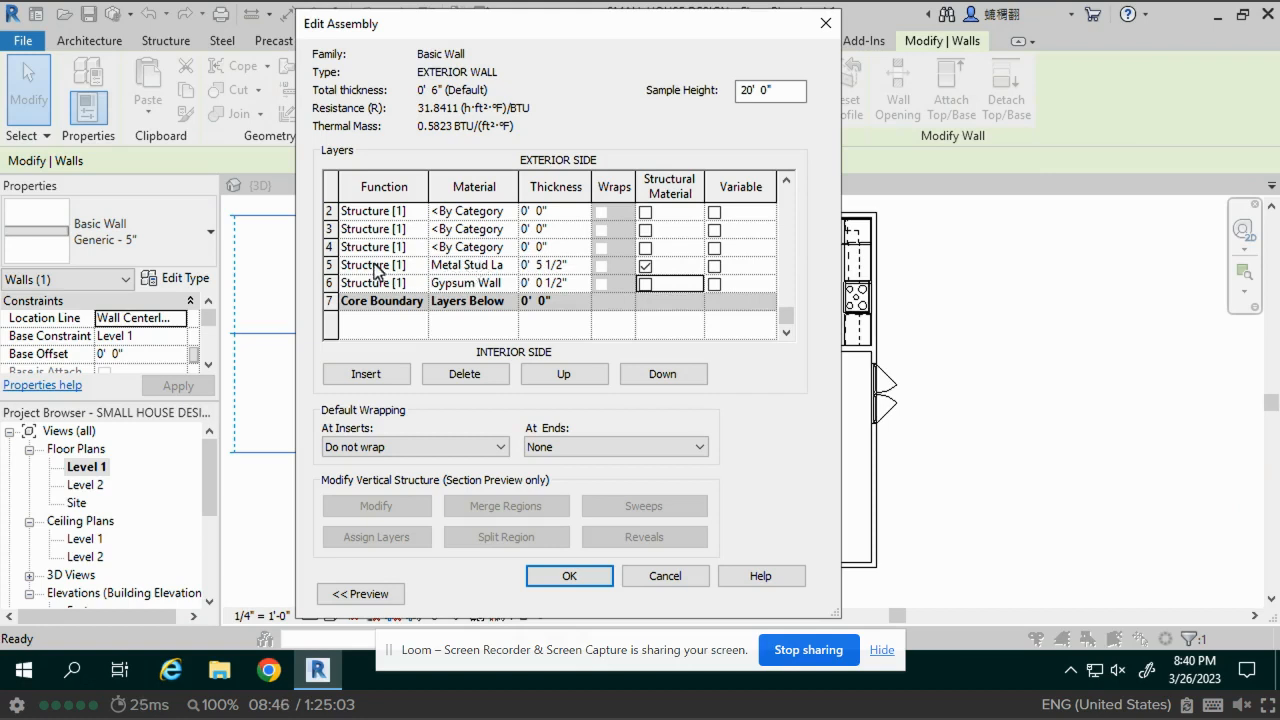
pyautogui.click(421, 283)
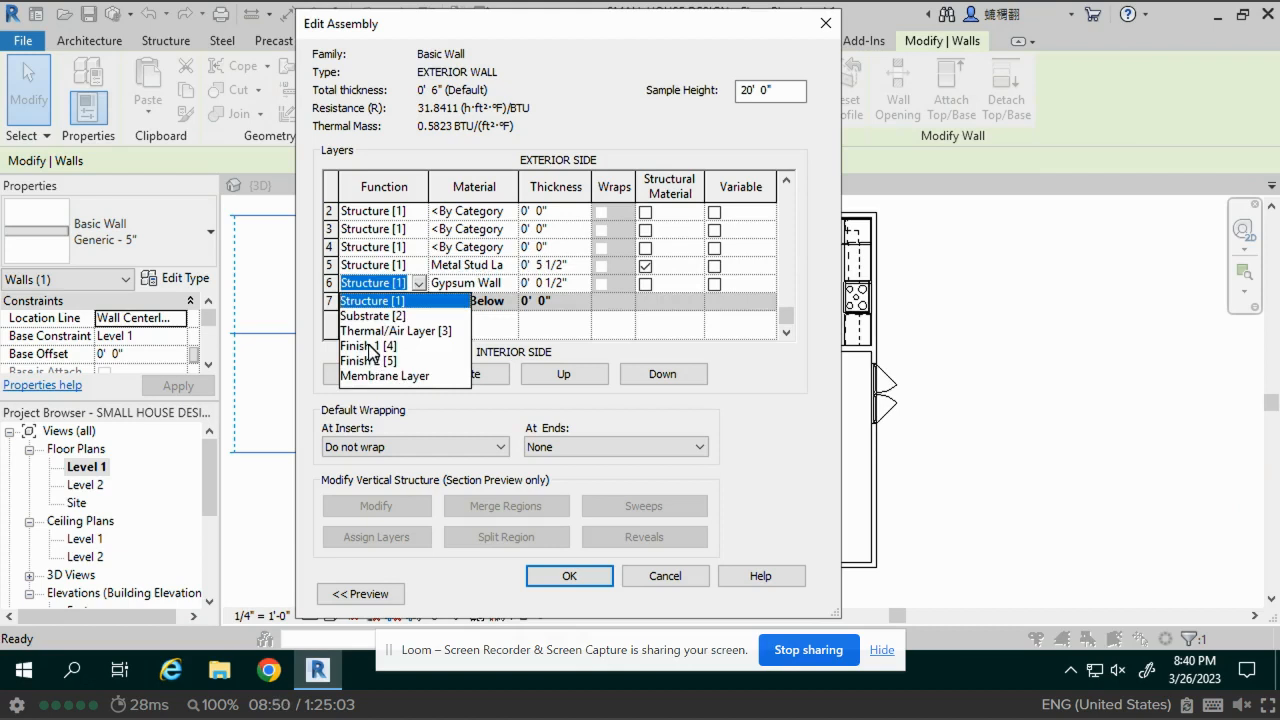
pyautogui.click(370, 346)
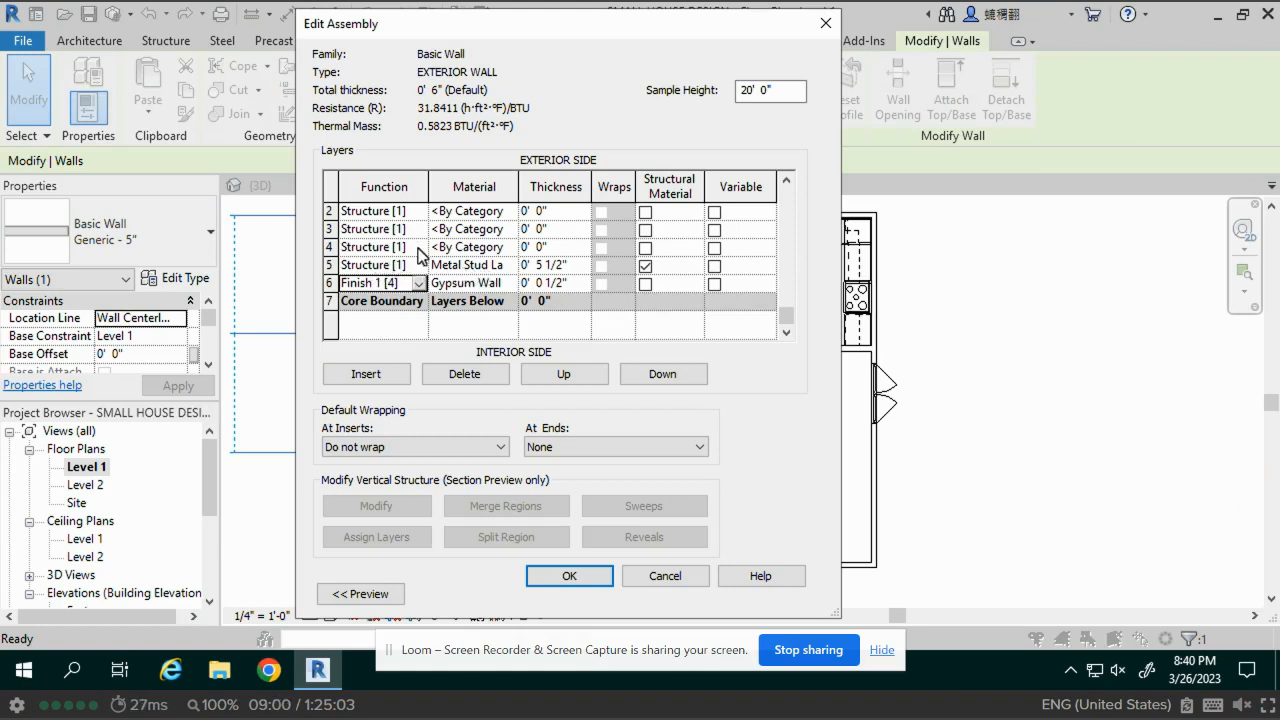
# Assign the Plywood, Sheathing material to layer 4, directly outside the metal studs
pyautogui.click(505, 247)
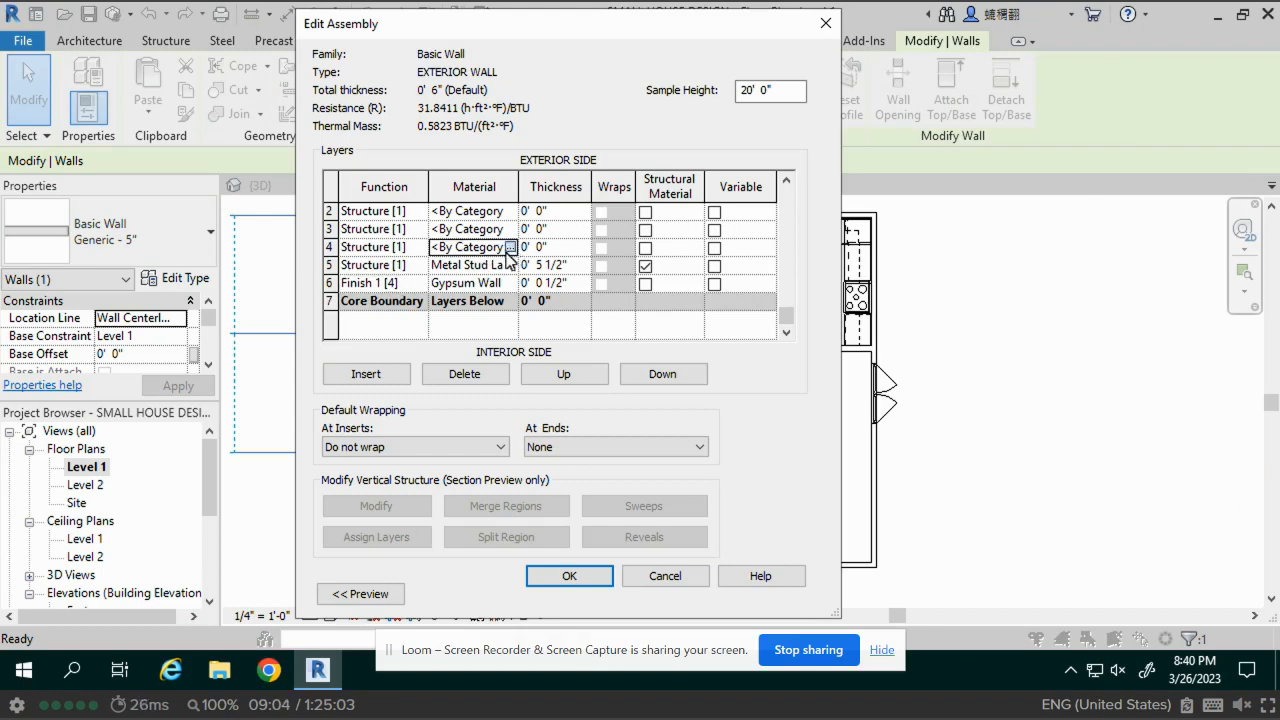
pyautogui.click(509, 247)
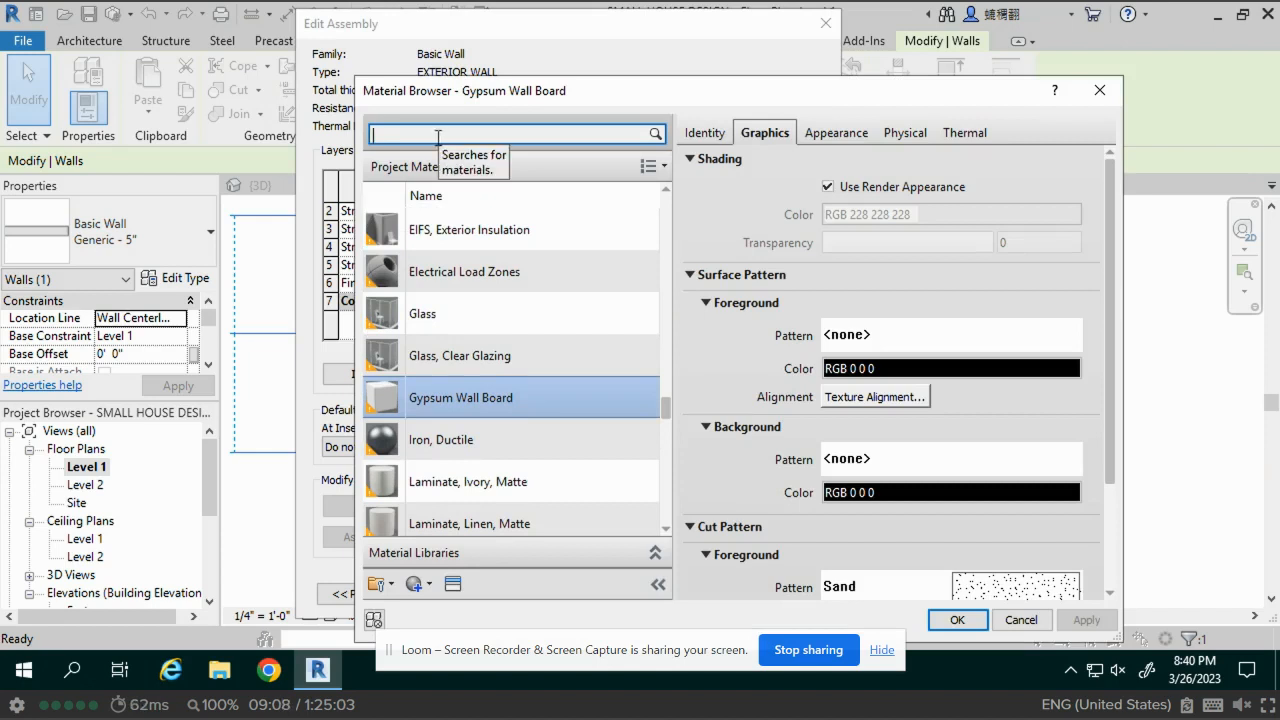
pyautogui.write('PLY')
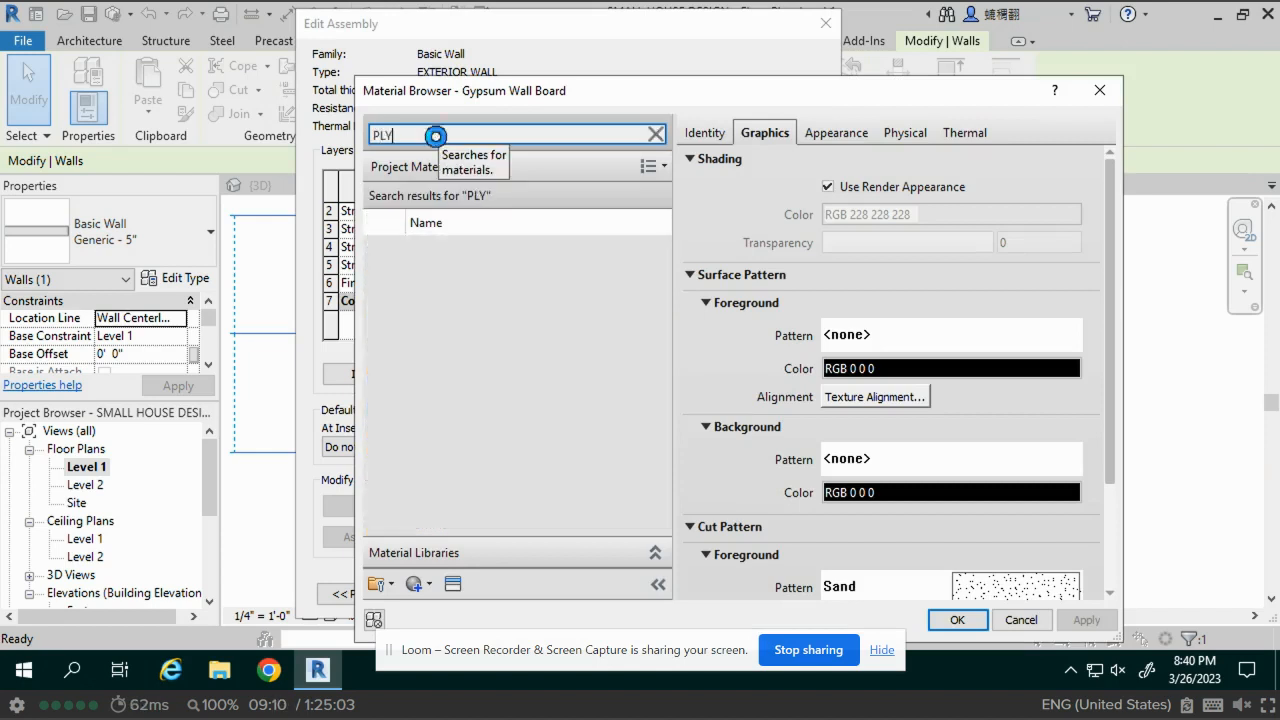
pyautogui.write('WO')
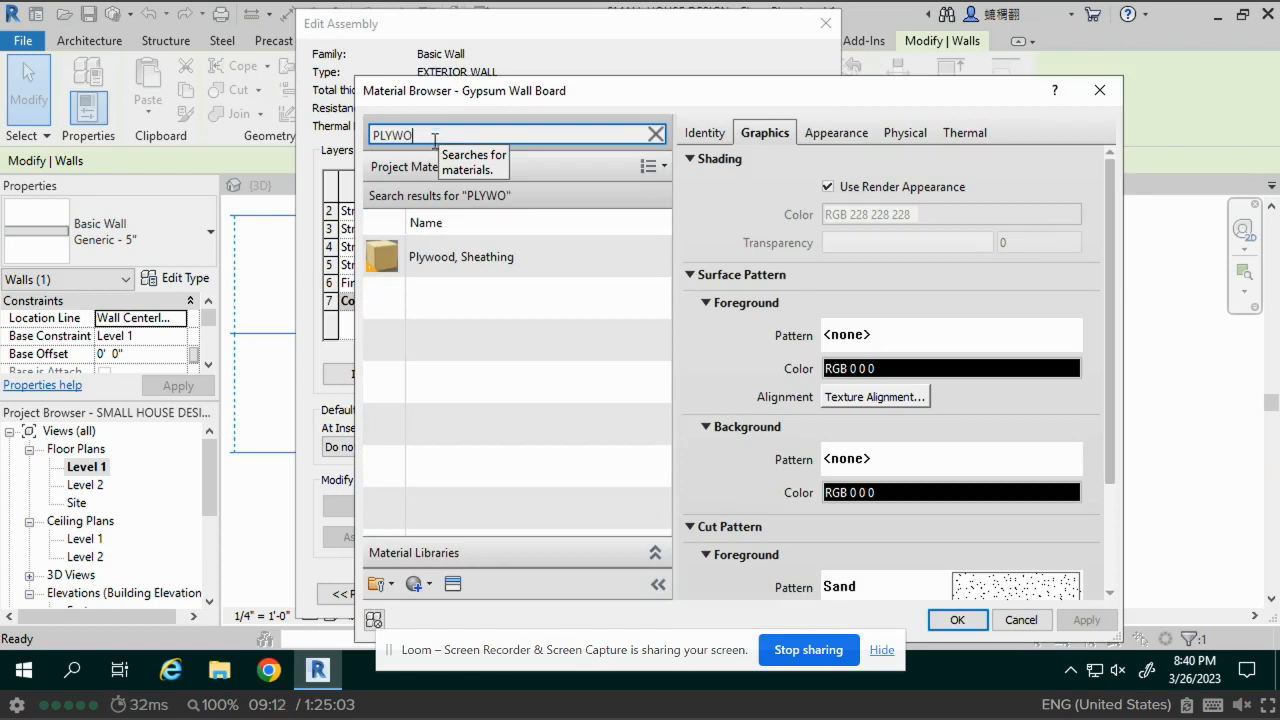
pyautogui.click(459, 263)
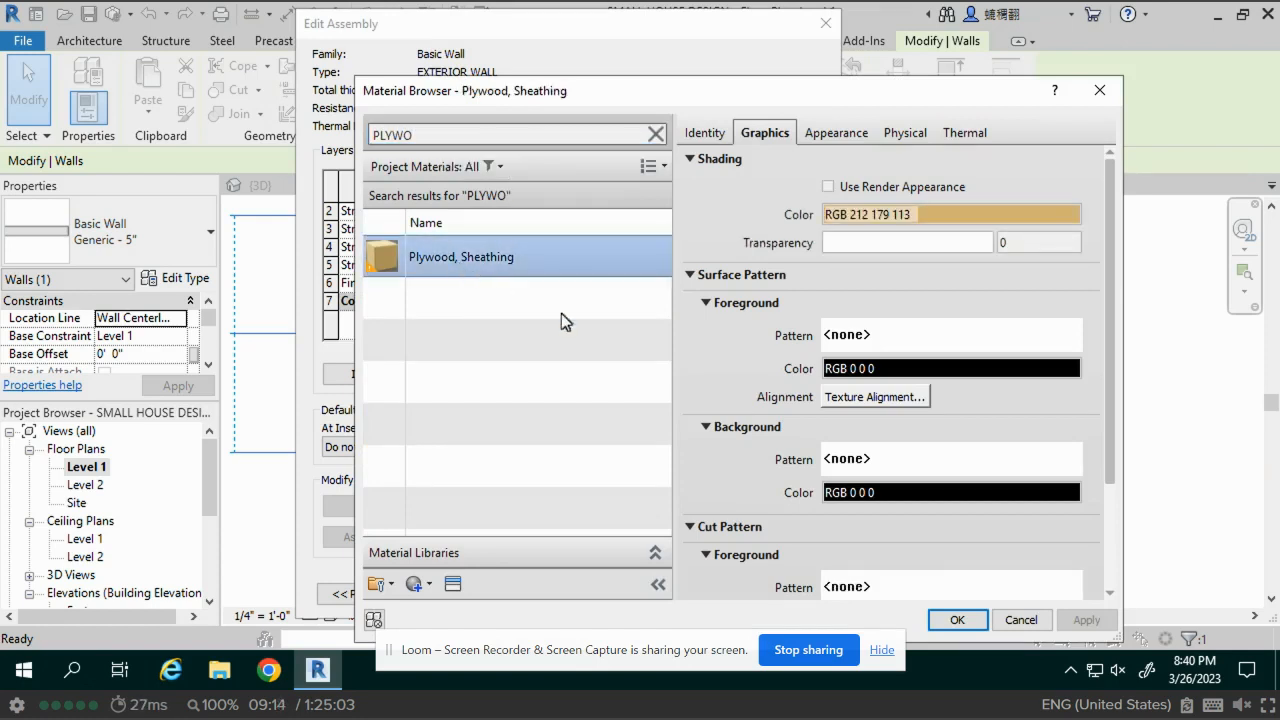
pyautogui.click(957, 619)
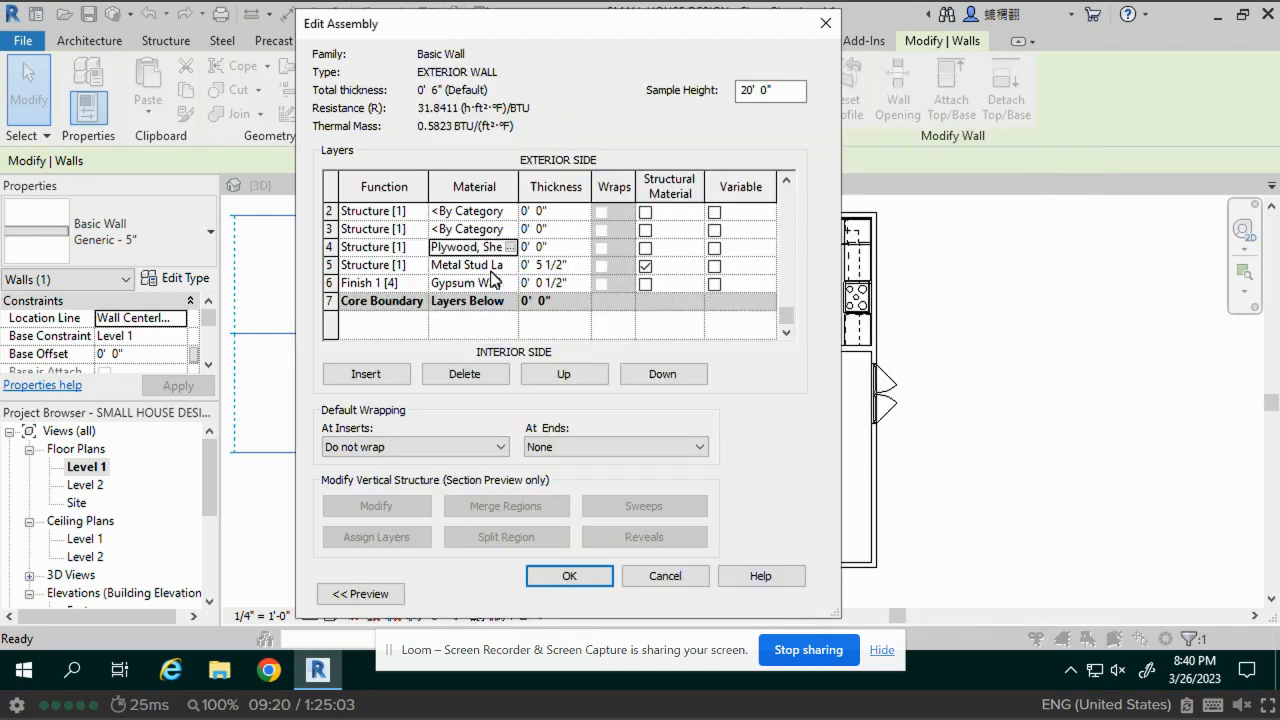
# Set the plywood sheathing layer's function to Substrate [2] and its thickness to 5/8"
pyautogui.click(418, 250)
pyautogui.click(418, 248)
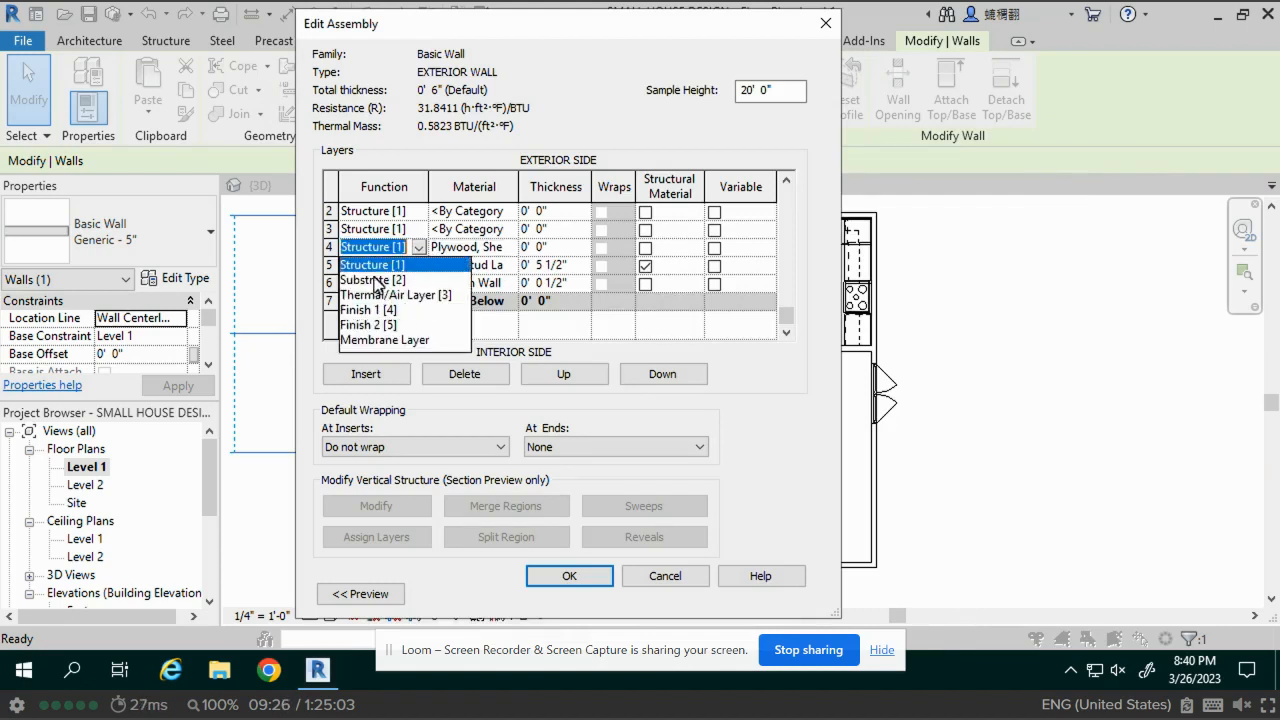
pyautogui.click(376, 281)
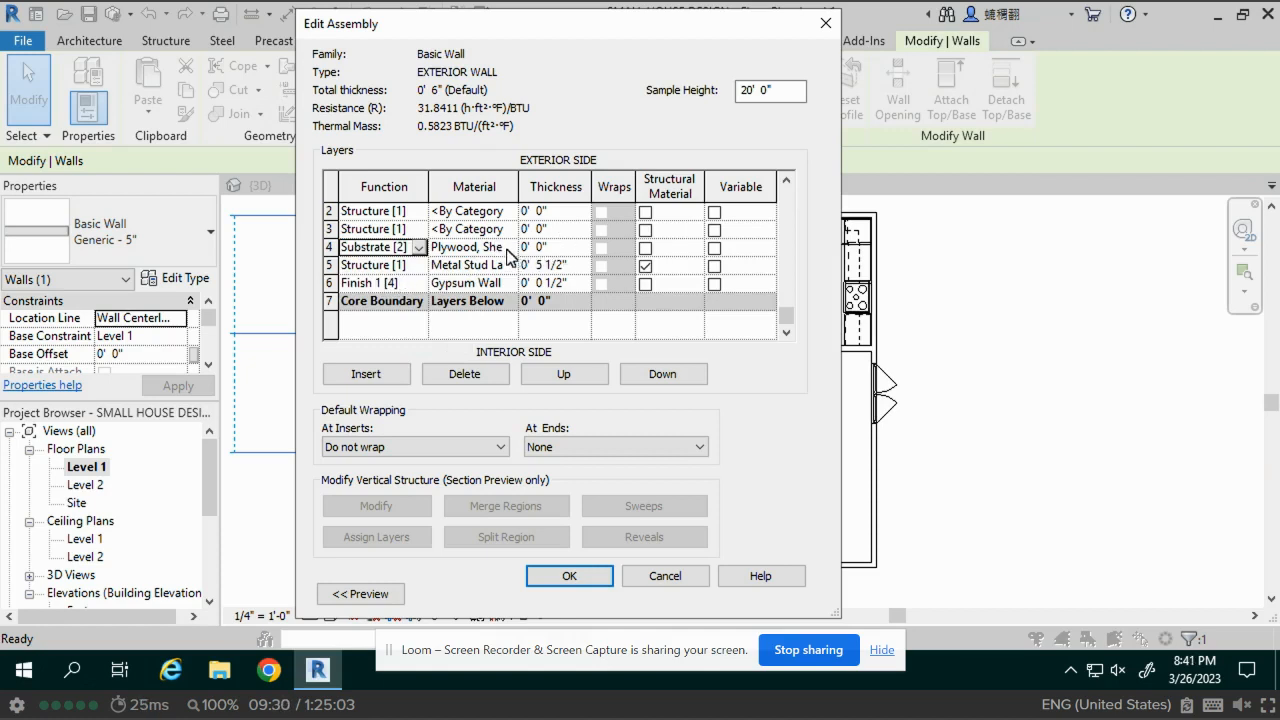
pyautogui.click(541, 247)
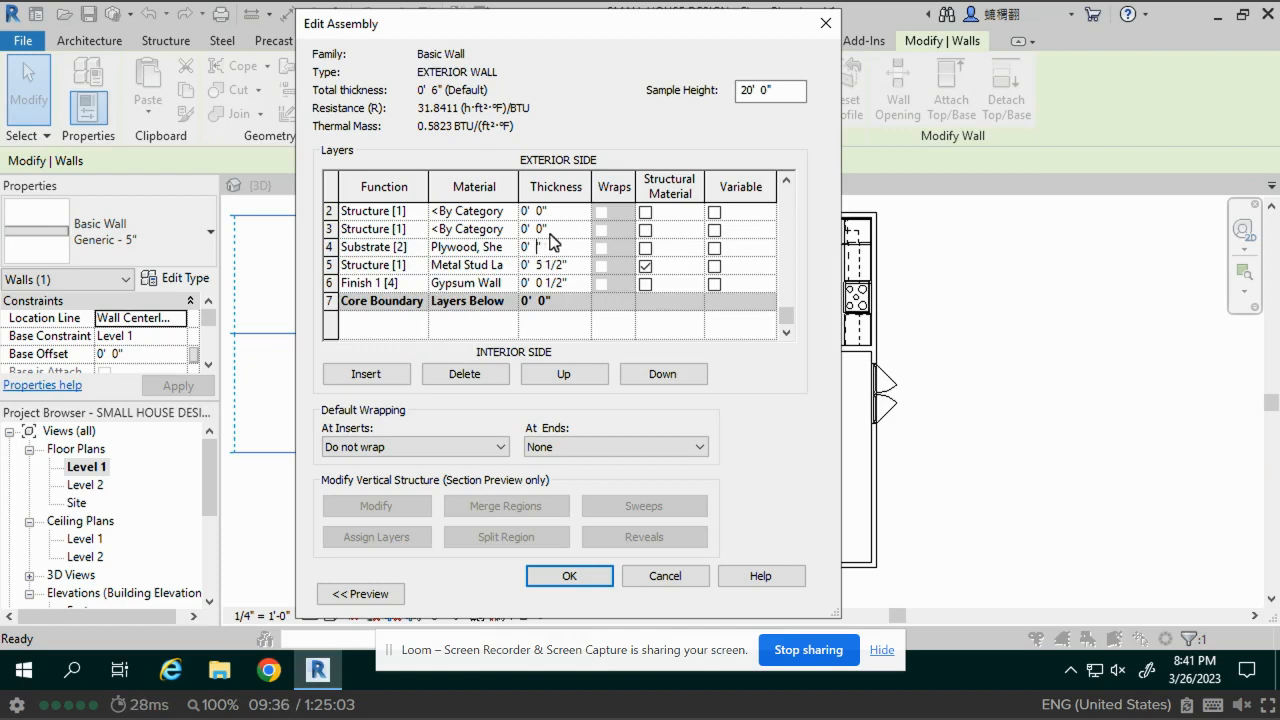
pyautogui.write('5/8')
# Define layer 3, directly outside the plywood sheathing, as a 1/16" Membrane Layer made of Vapor Retarder
pyautogui.doubleClick(419, 229)
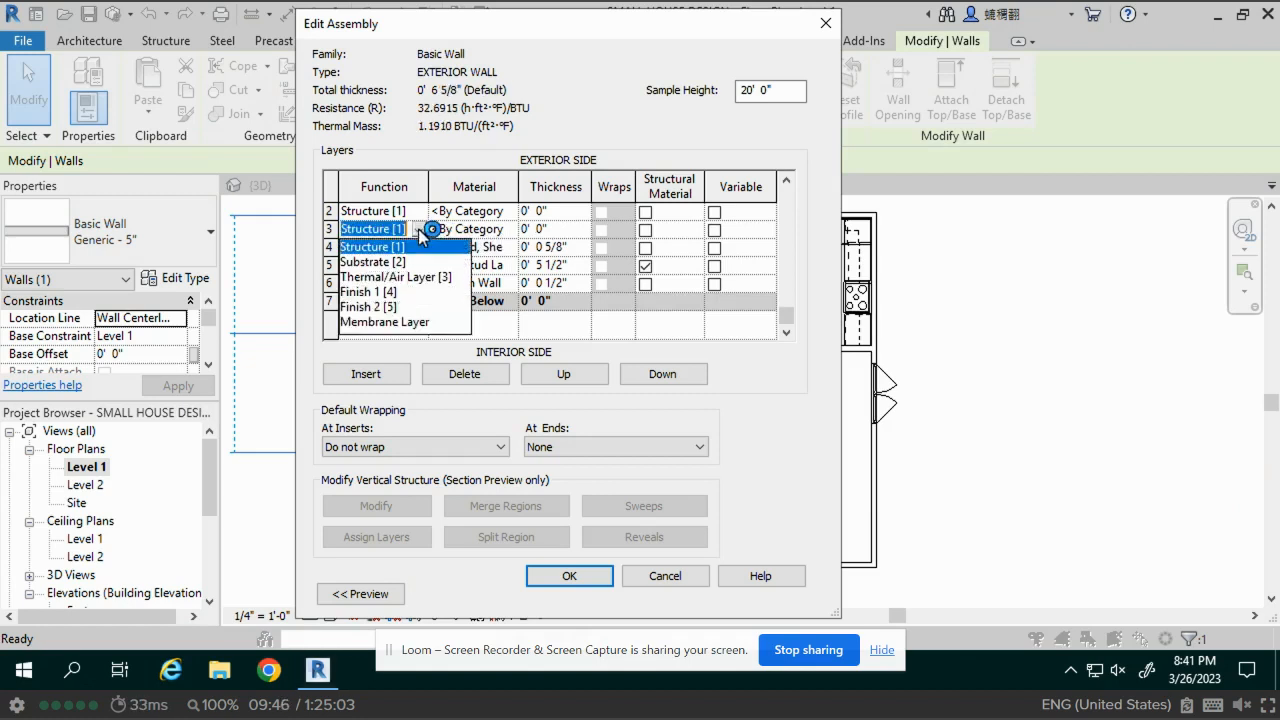
pyautogui.click(376, 322)
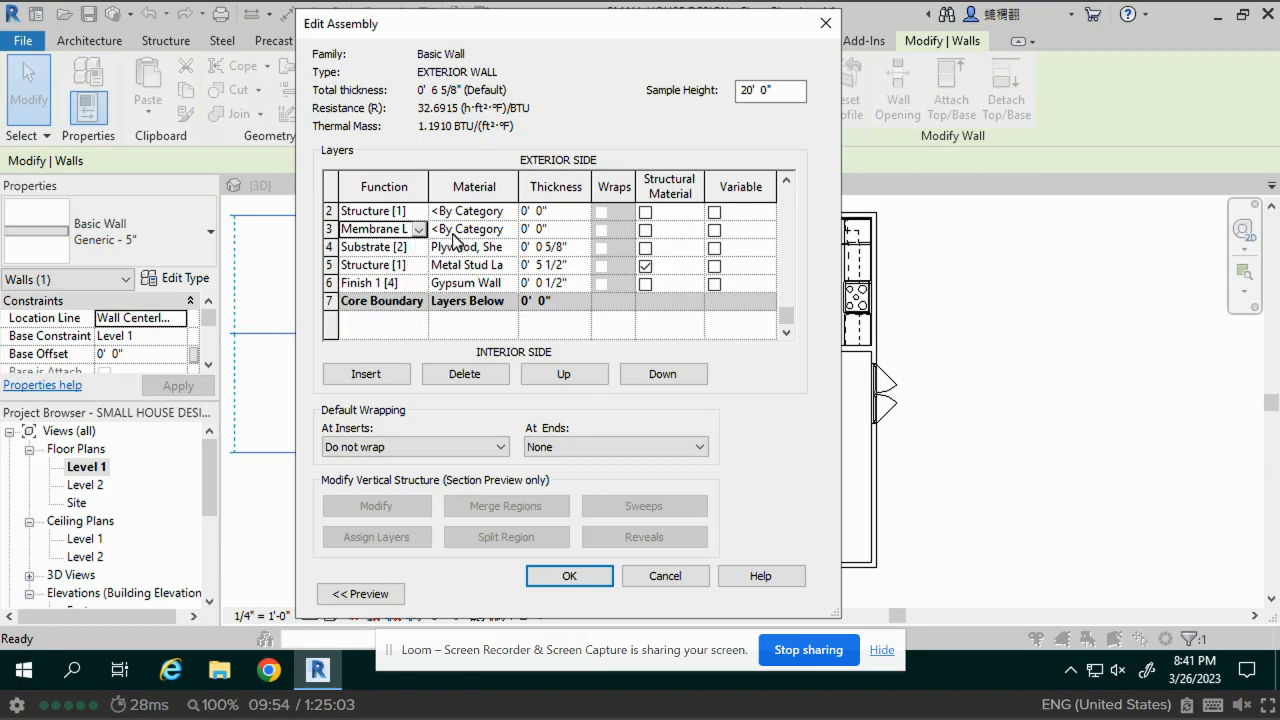
pyautogui.doubleClick(511, 232)
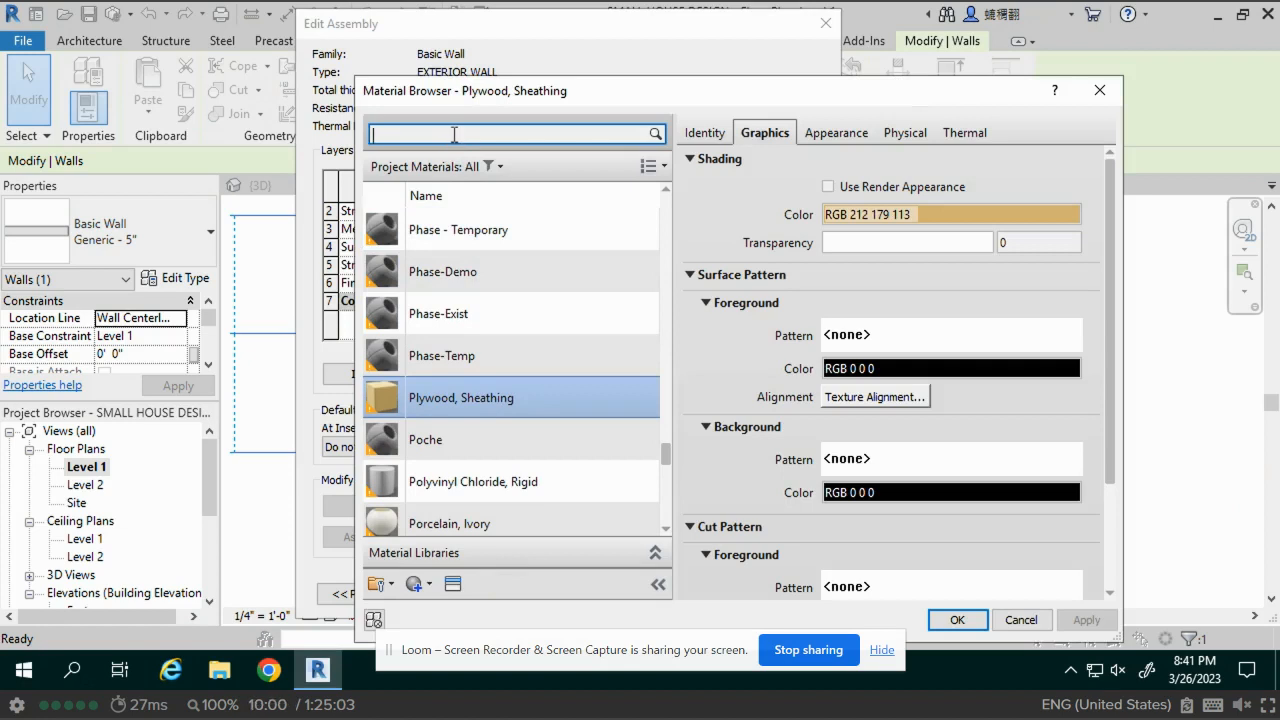
pyautogui.write('VAPOR')
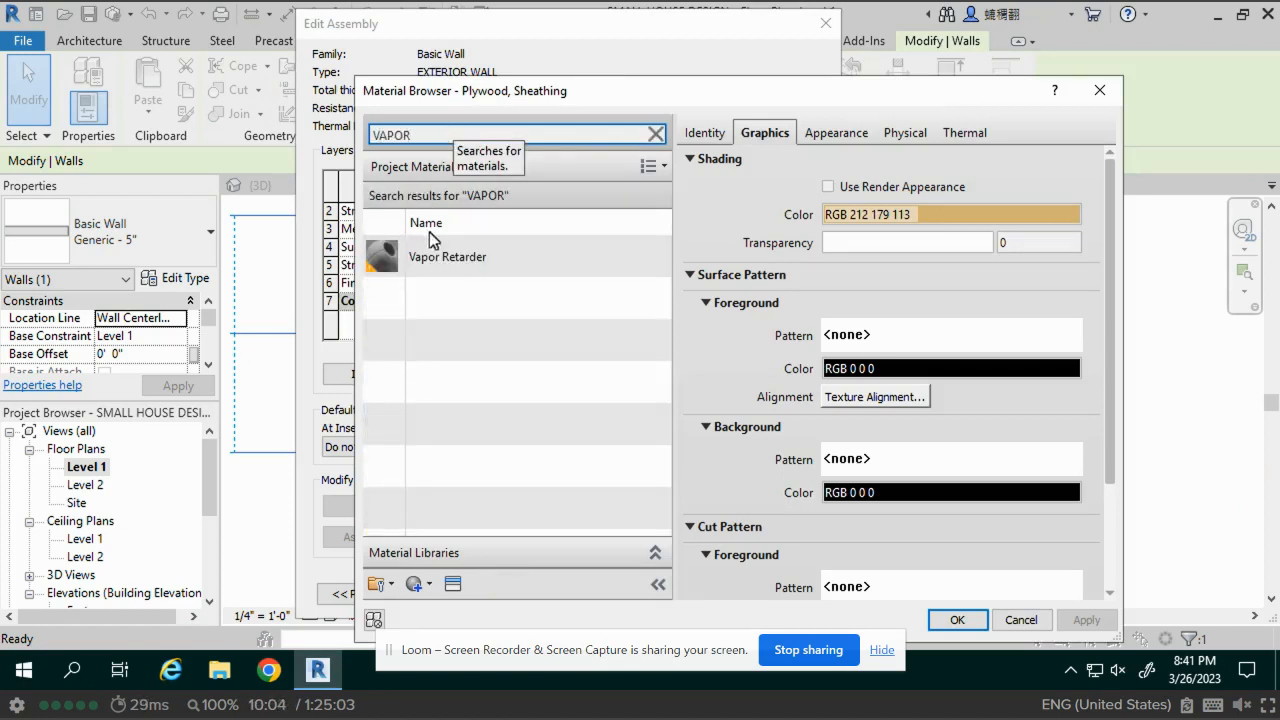
pyautogui.click(441, 255)
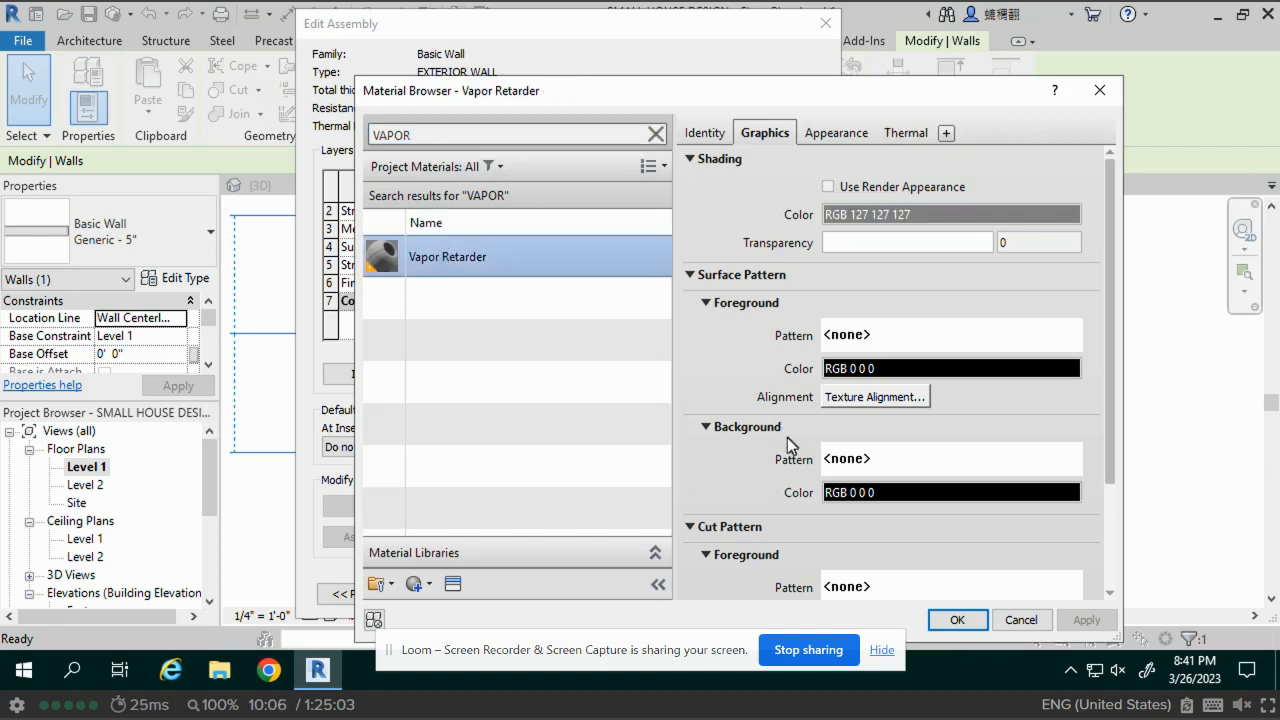
pyautogui.click(957, 619)
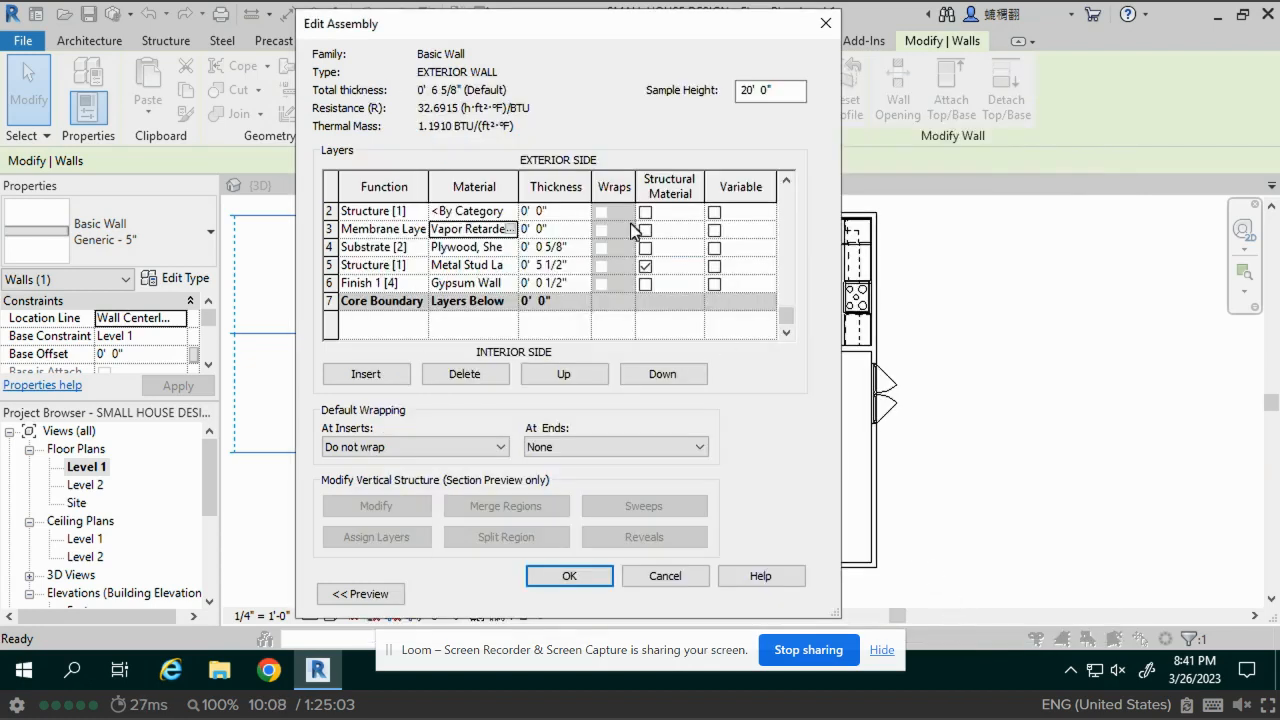
pyautogui.click(538, 229)
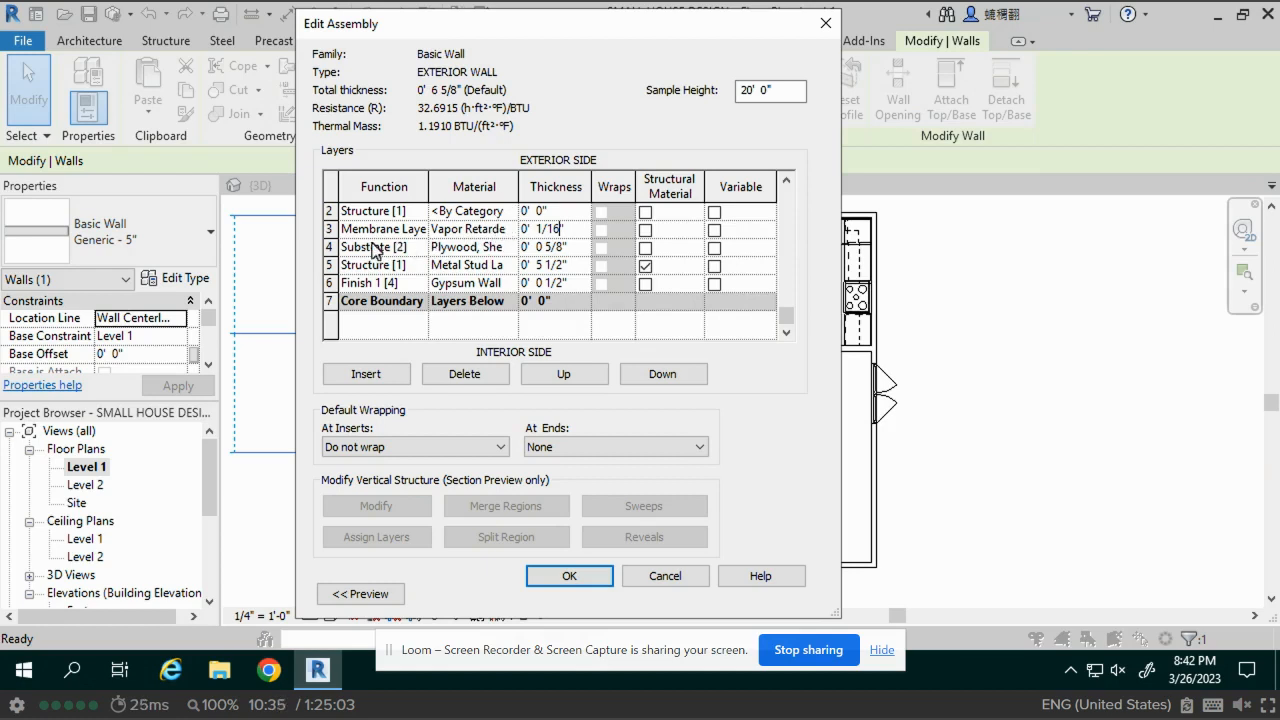
# Set the function of layer 2, directly outside the vapor retarder membrane, to Finish 2 [5]
pyautogui.click(423, 212)
pyautogui.click(418, 211)
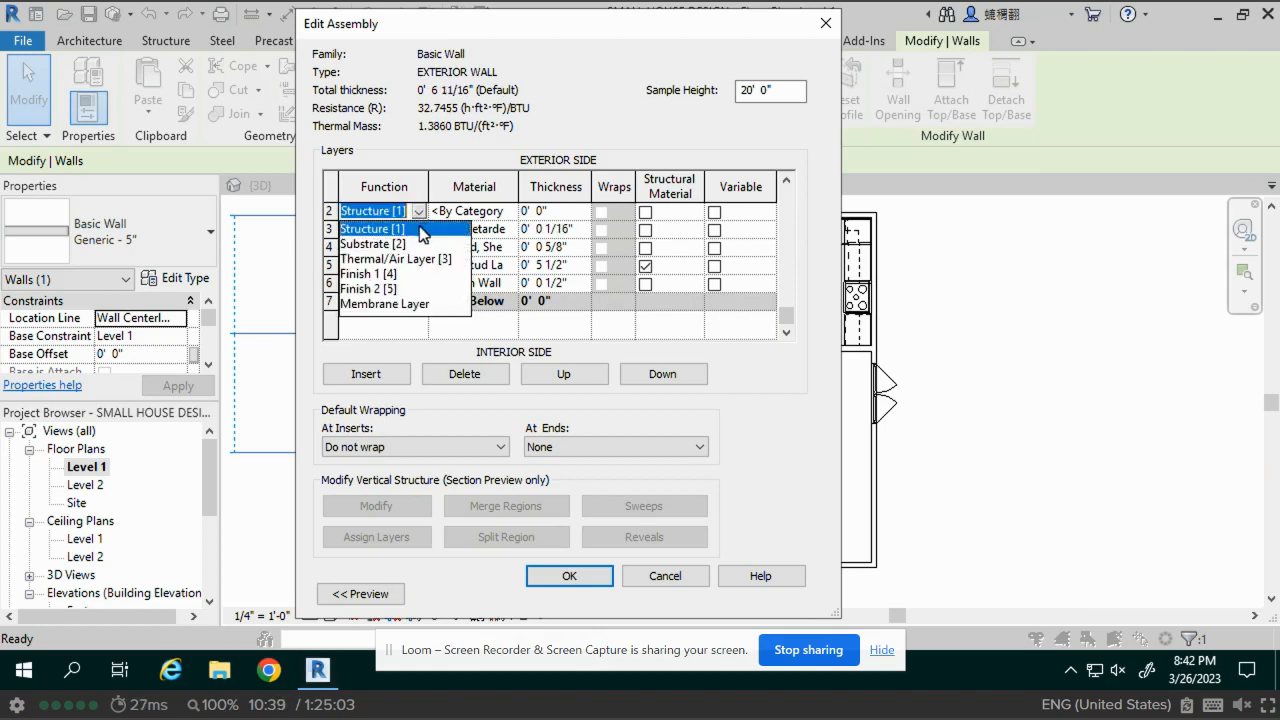
pyautogui.click(371, 274)
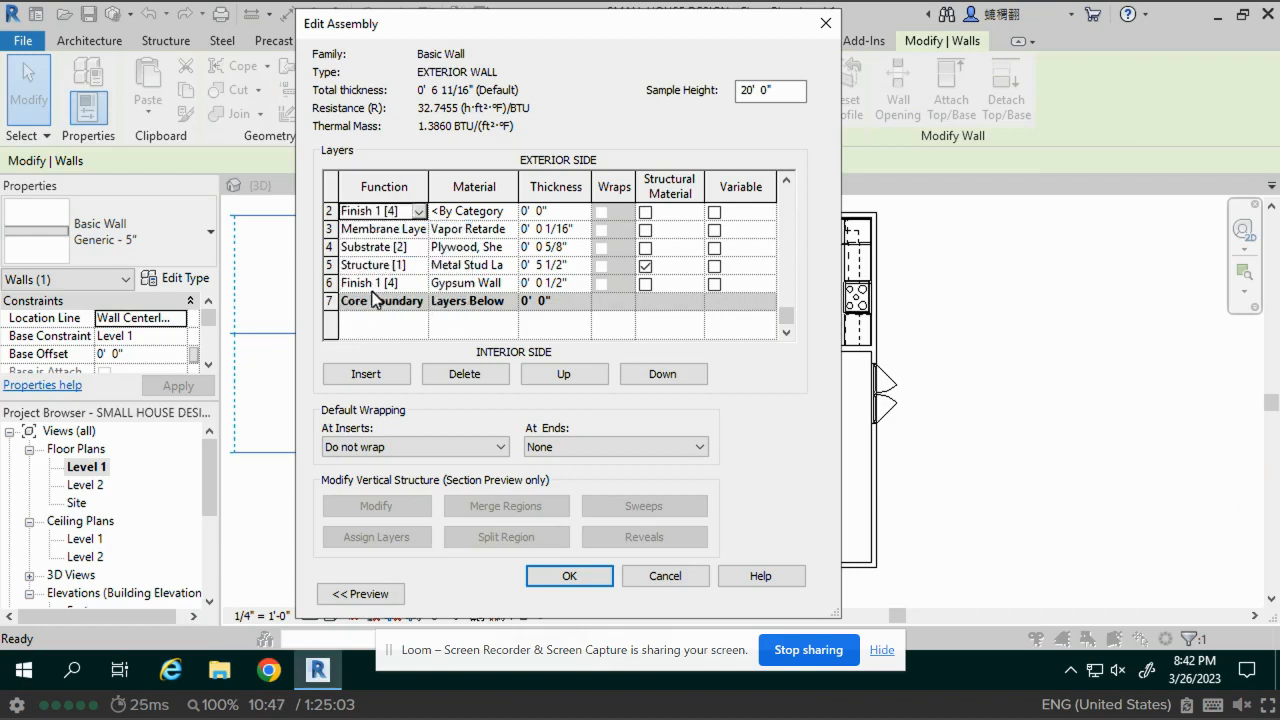
pyautogui.click(420, 212)
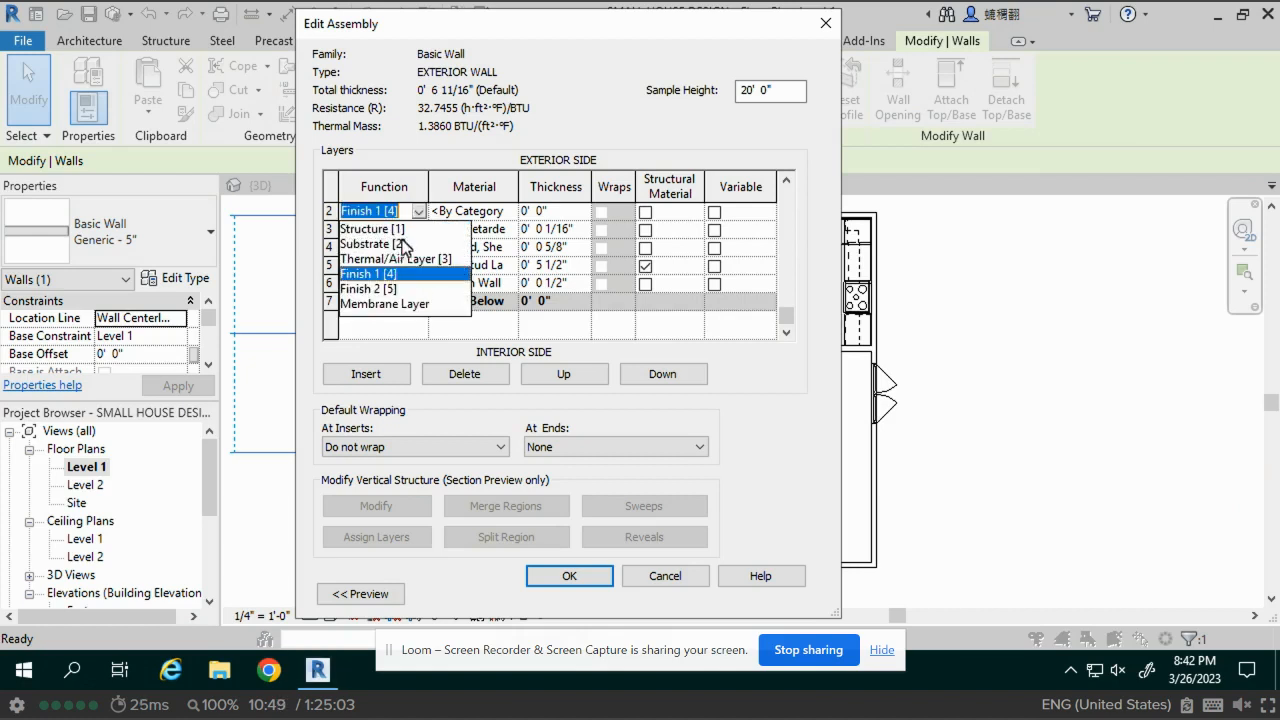
pyautogui.click(381, 287)
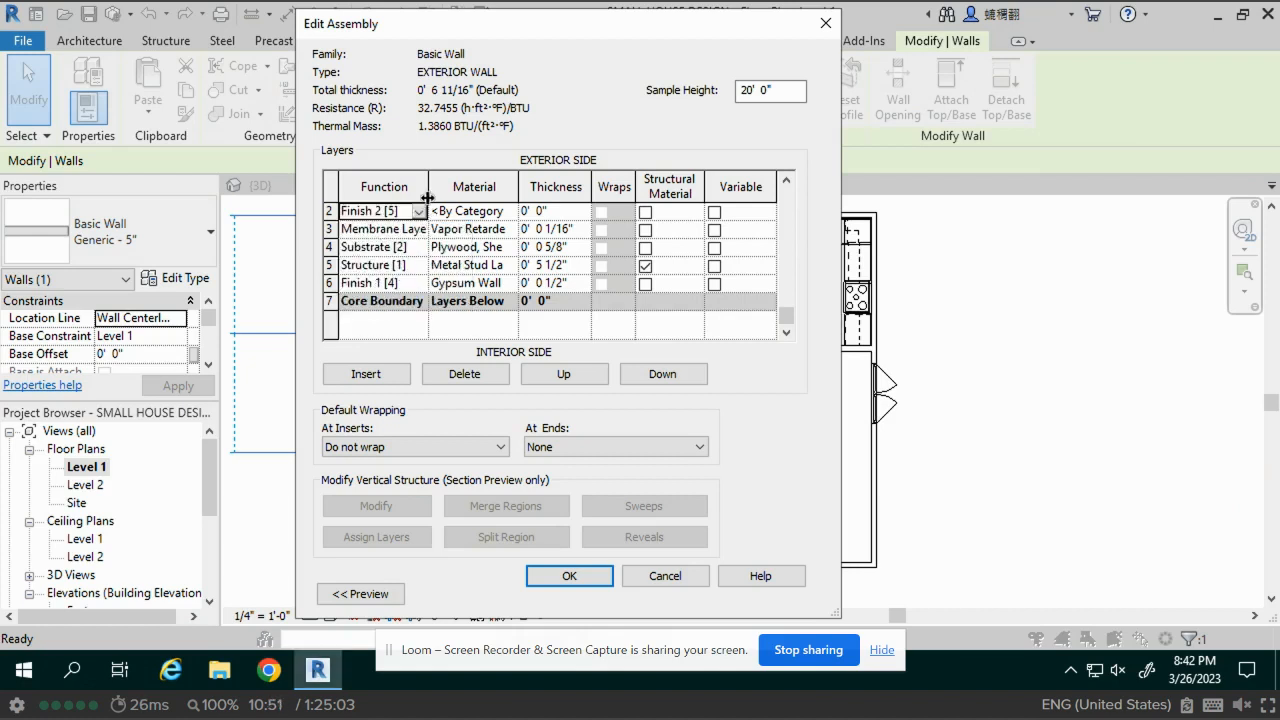
# Search the project materials for WOOD and select Clad - White for the Finish 2 [5] layer
pyautogui.click(505, 211)
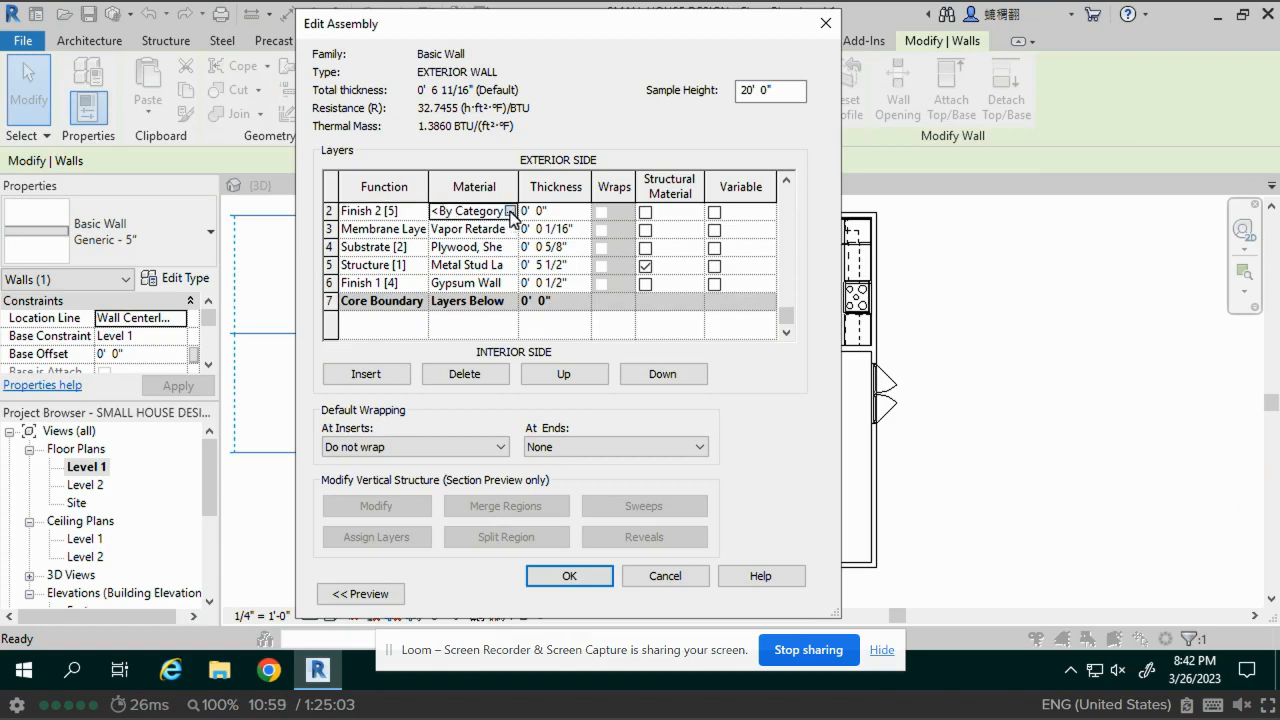
pyautogui.click(510, 211)
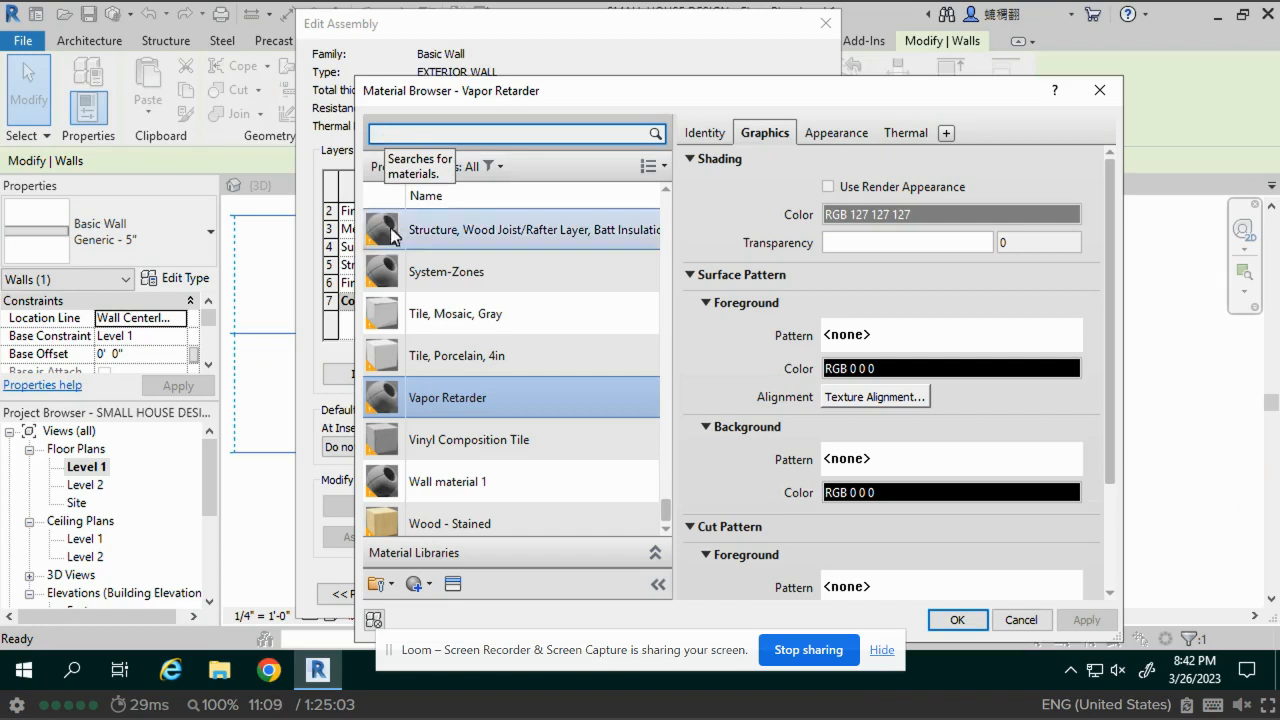
pyautogui.scroll(-1, 490, 370)
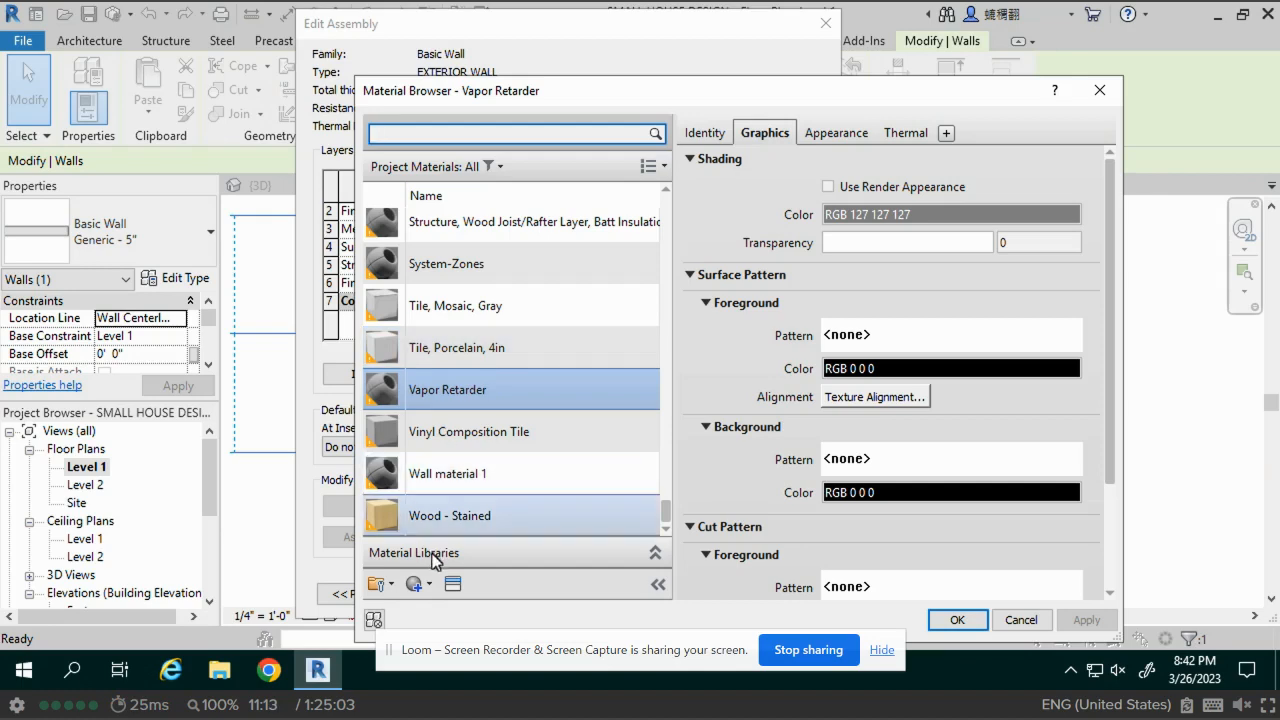
pyautogui.scroll(7, 465, 410)
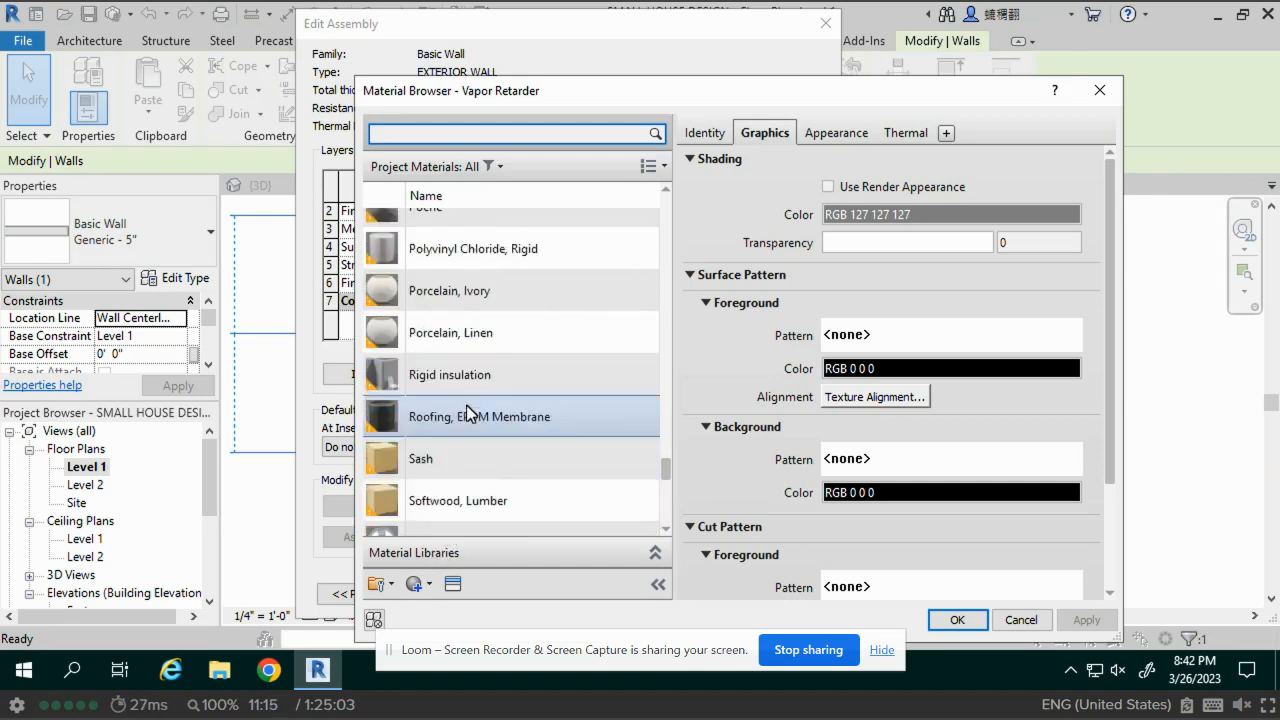
pyautogui.scroll(6, 466, 412)
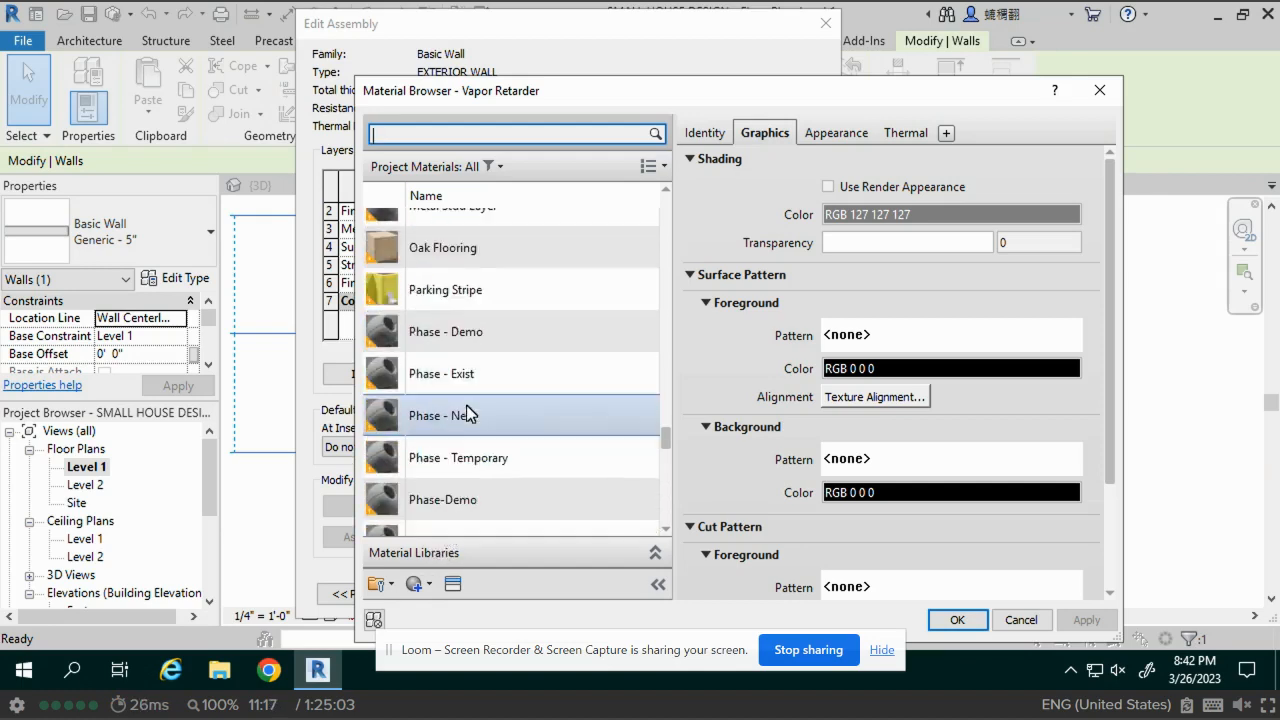
pyautogui.scroll(4, 466, 410)
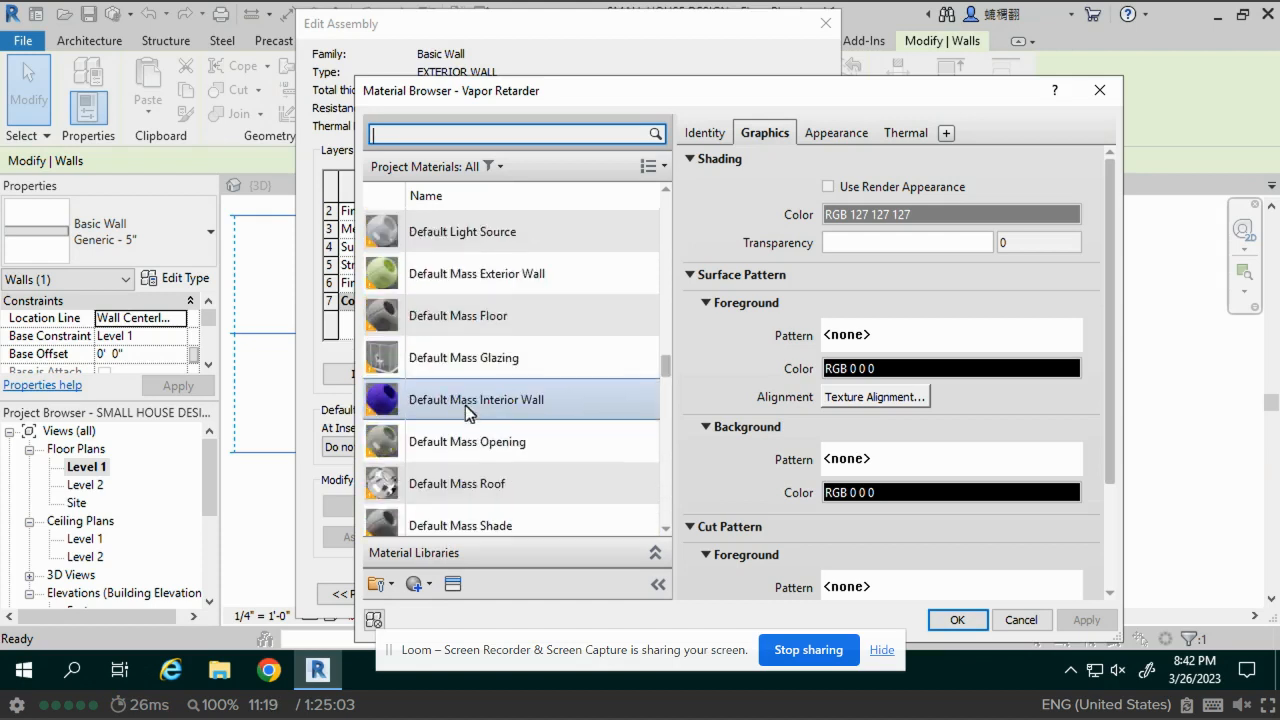
pyautogui.scroll(-9, 465, 405)
pyautogui.click(423, 135)
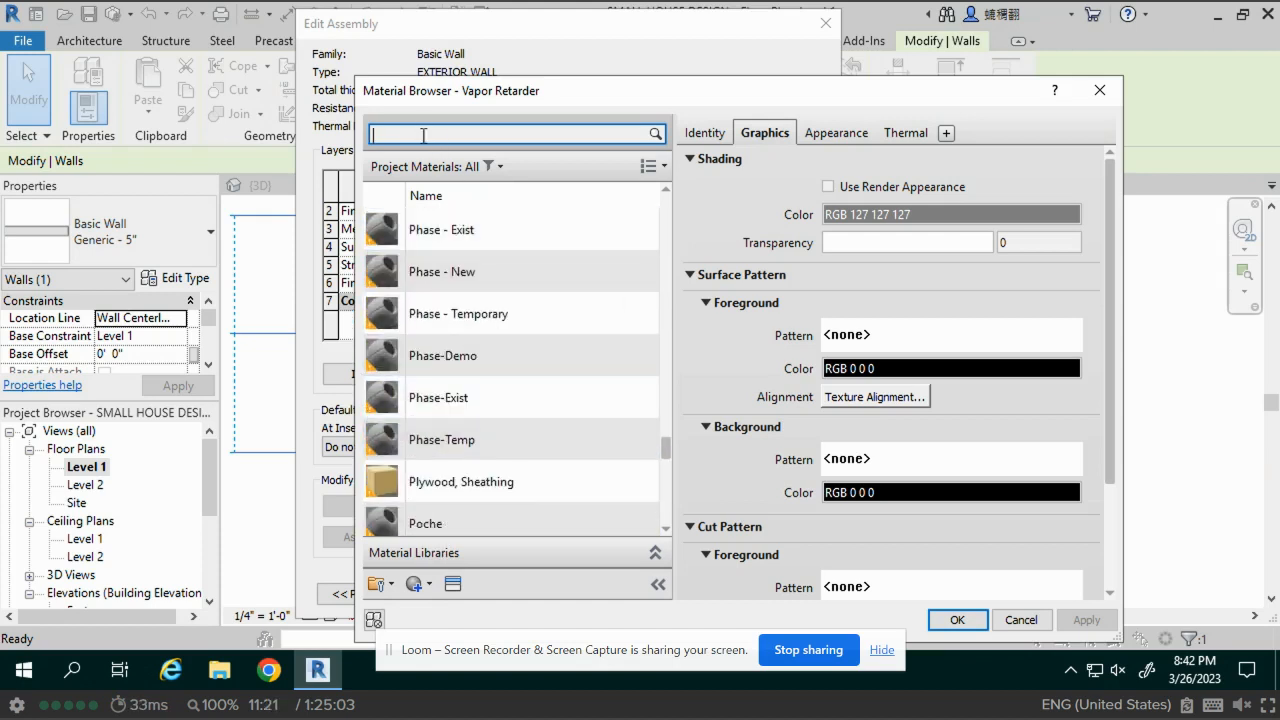
pyautogui.write('WOOD')
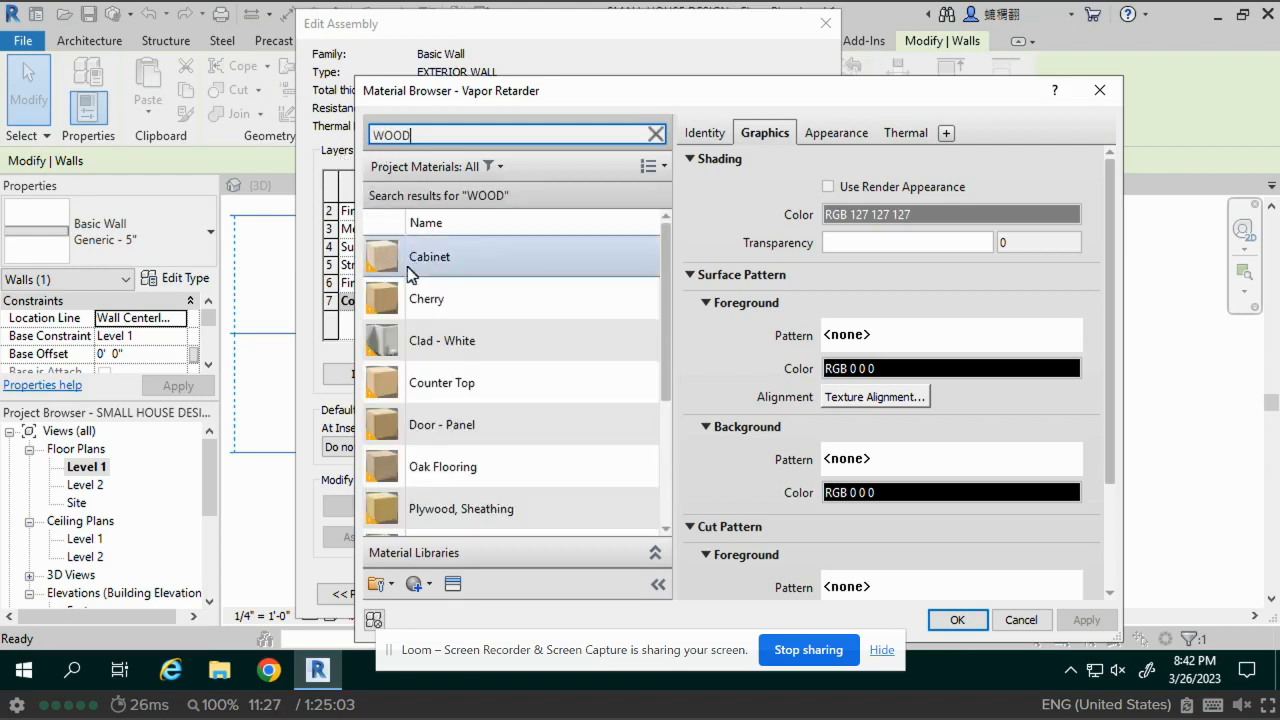
pyautogui.scroll(-1, 435, 490)
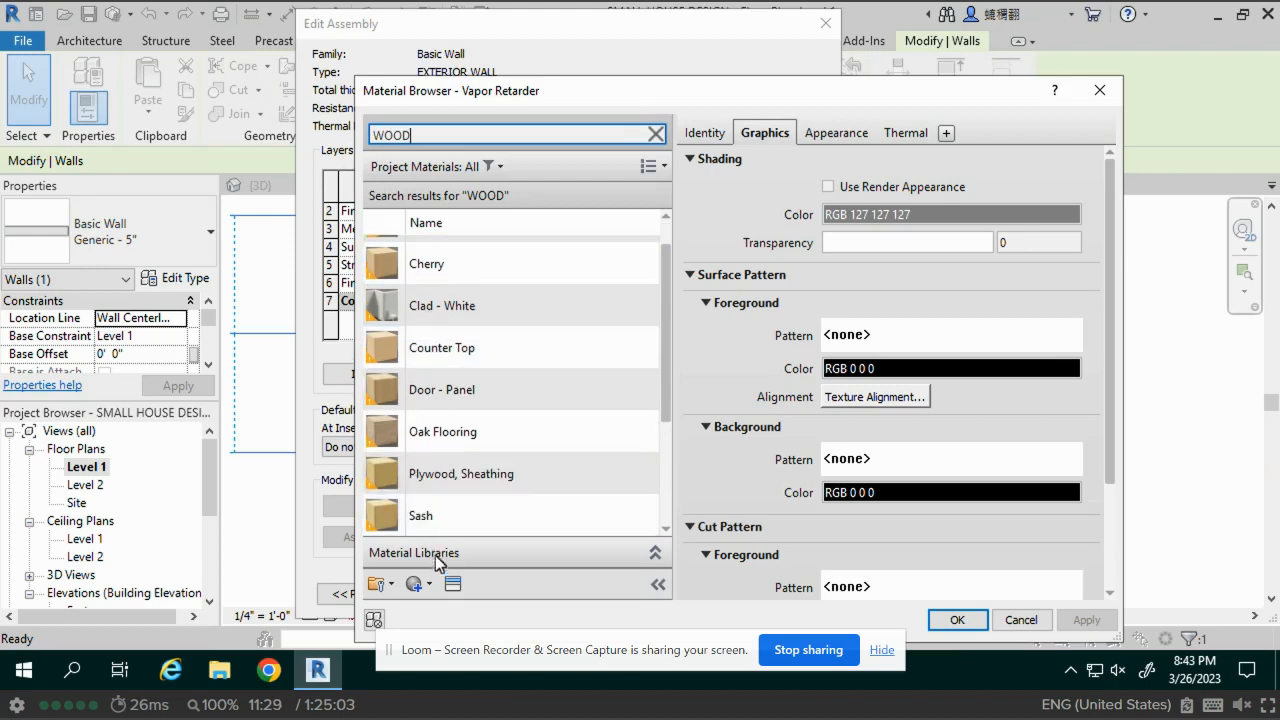
pyautogui.click(452, 310)
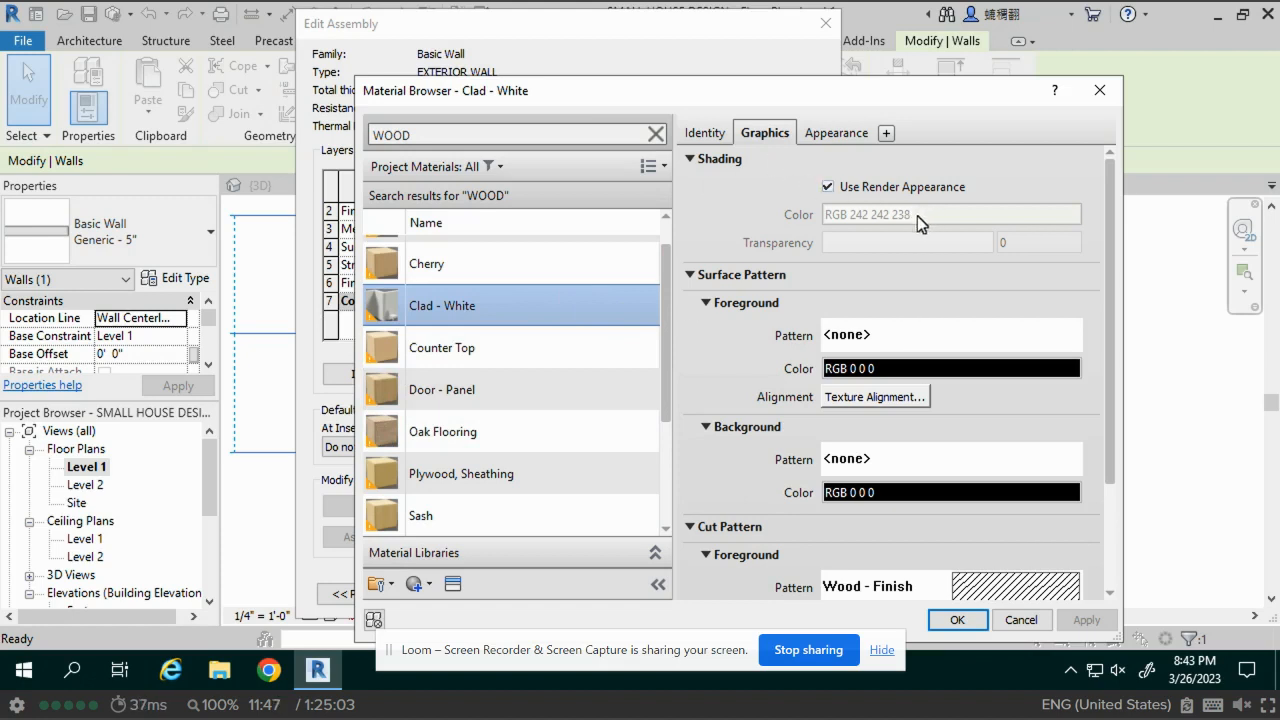
# Compare the appearance properties of Clad - White and Wood - Stained, including their information, color and finish settings
pyautogui.click(835, 134)
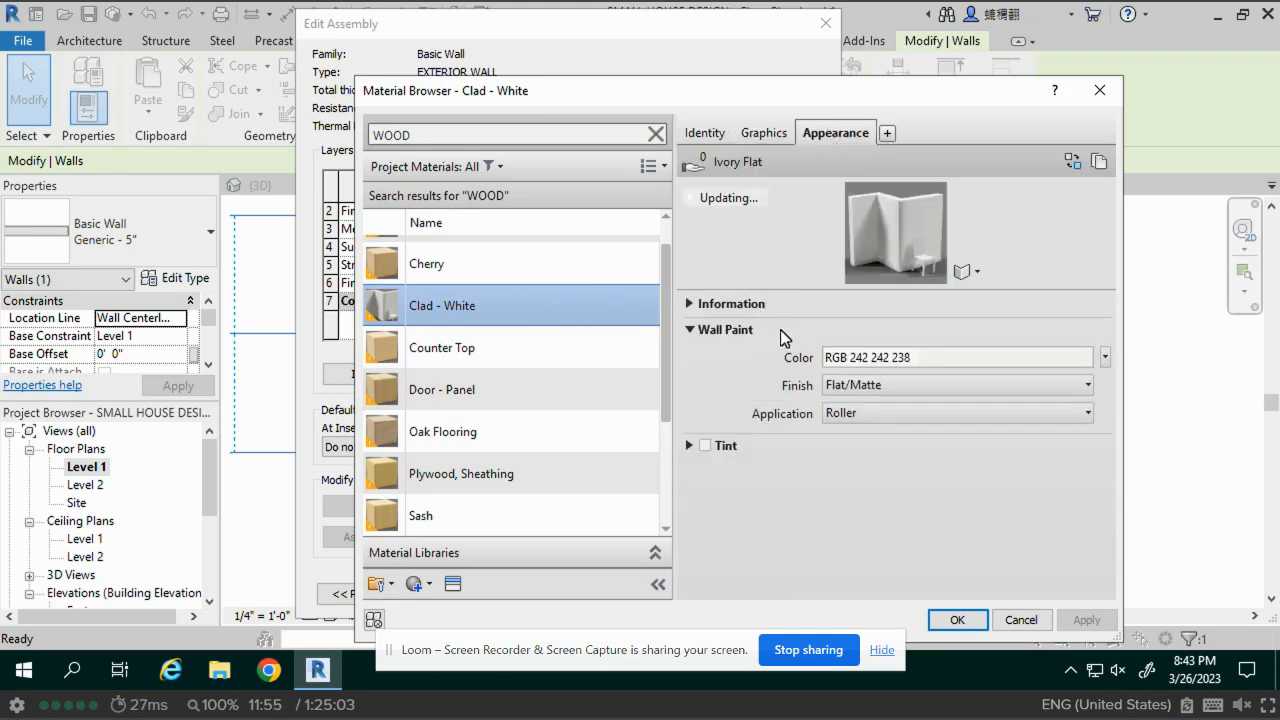
pyautogui.click(835, 357)
pyautogui.click(689, 304)
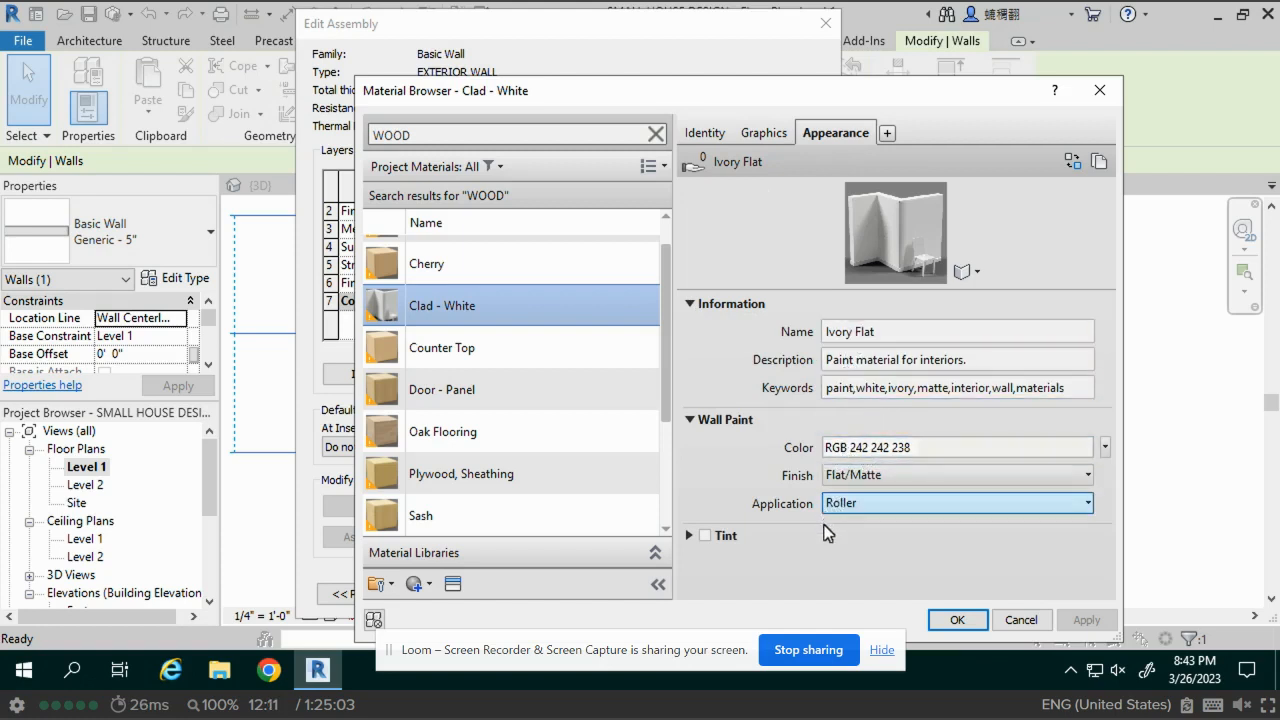
pyautogui.click(773, 136)
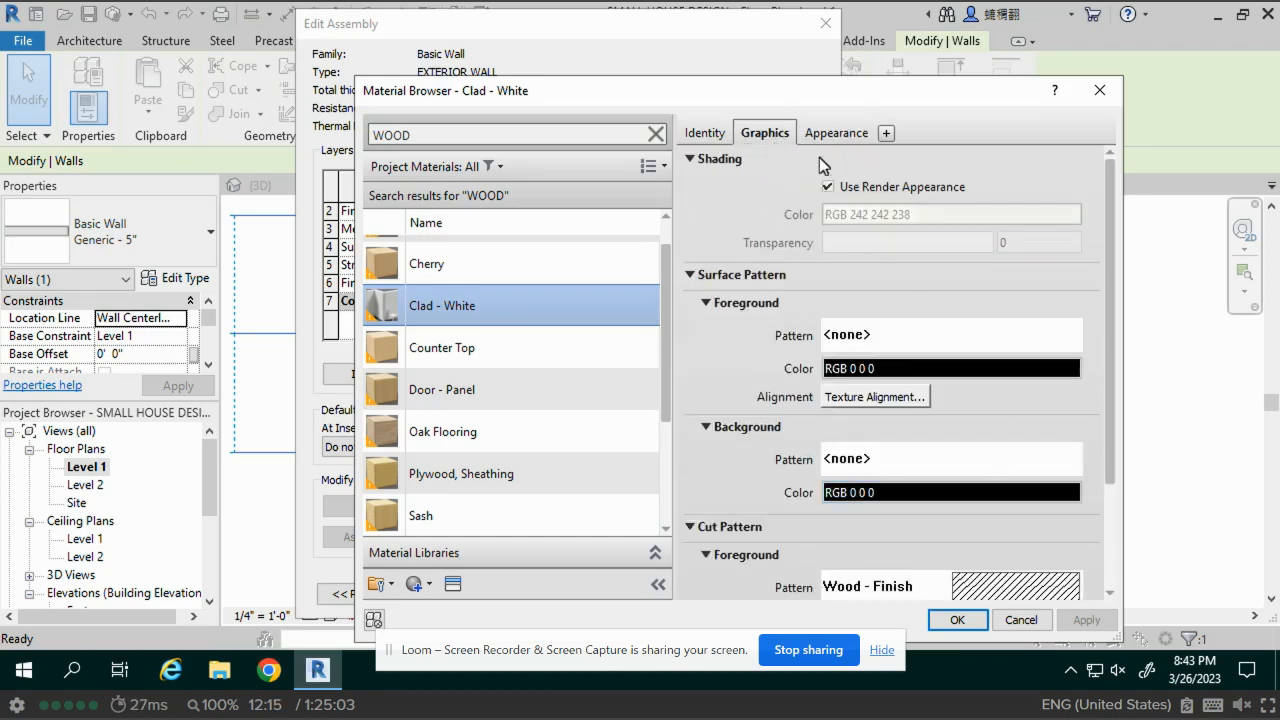
pyautogui.click(845, 135)
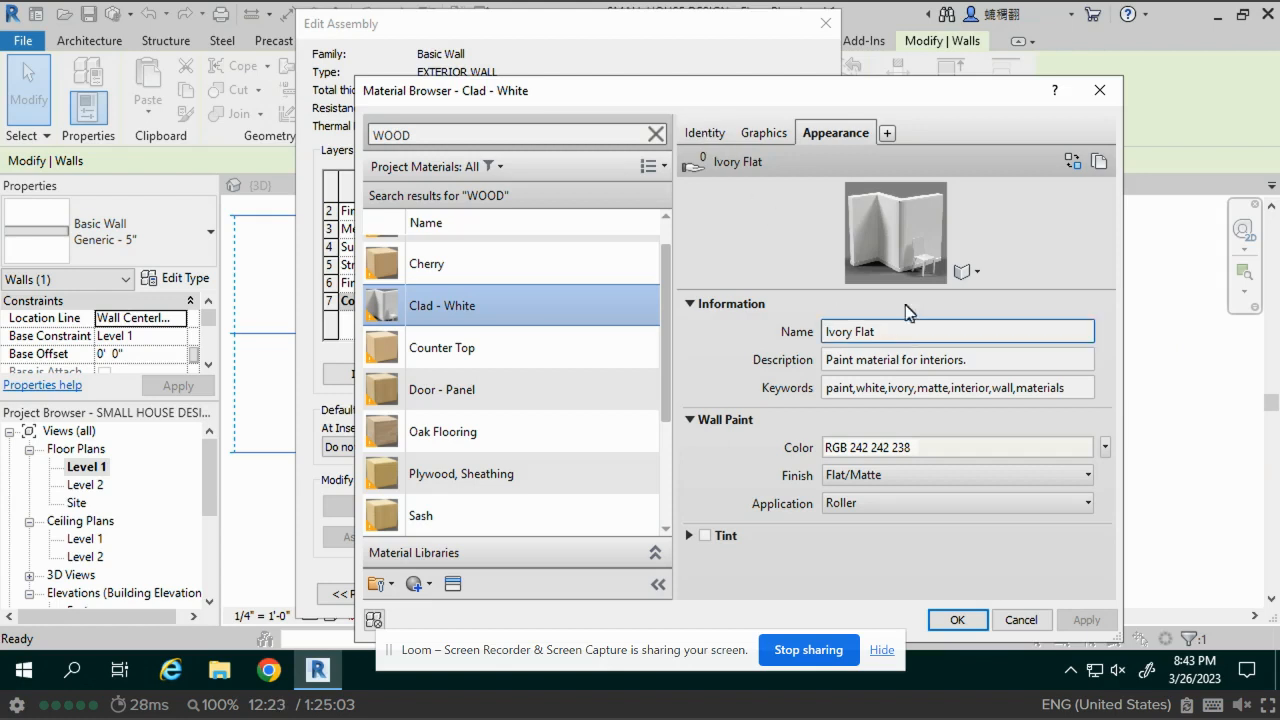
pyautogui.moveTo(795, 100); pyautogui.dragTo(772, 40)
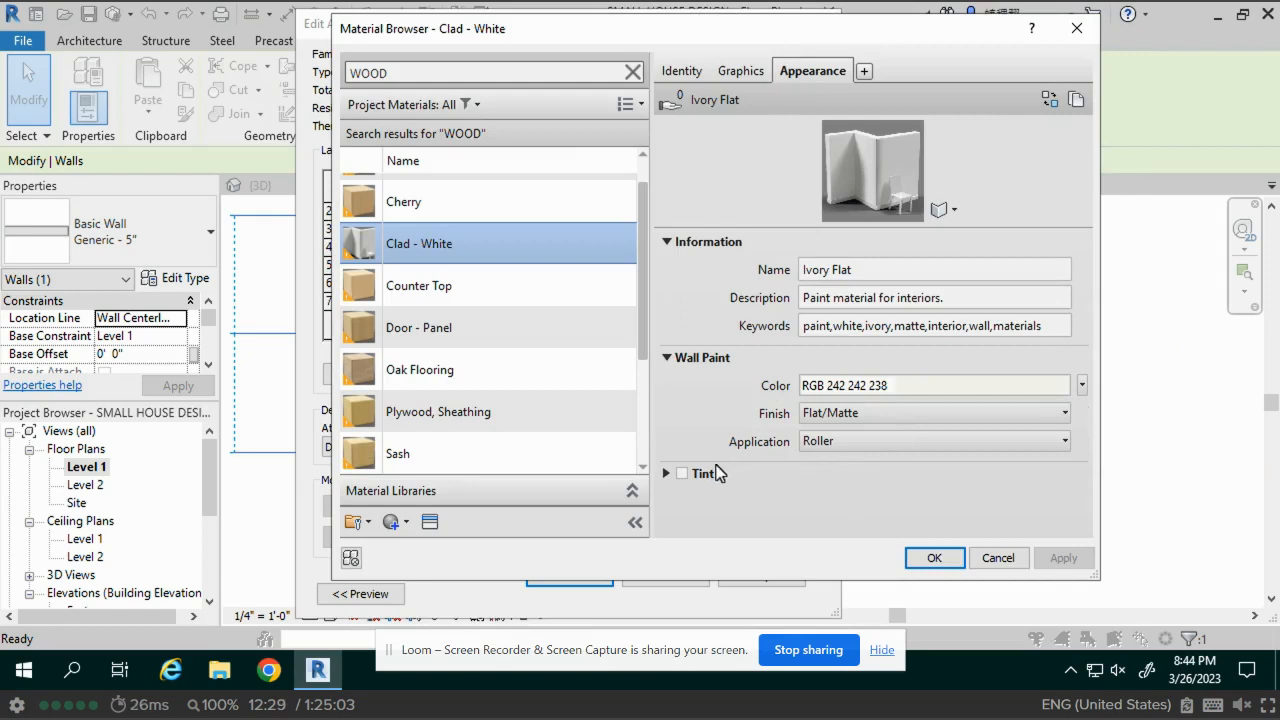
pyautogui.scroll(1, 395, 320)
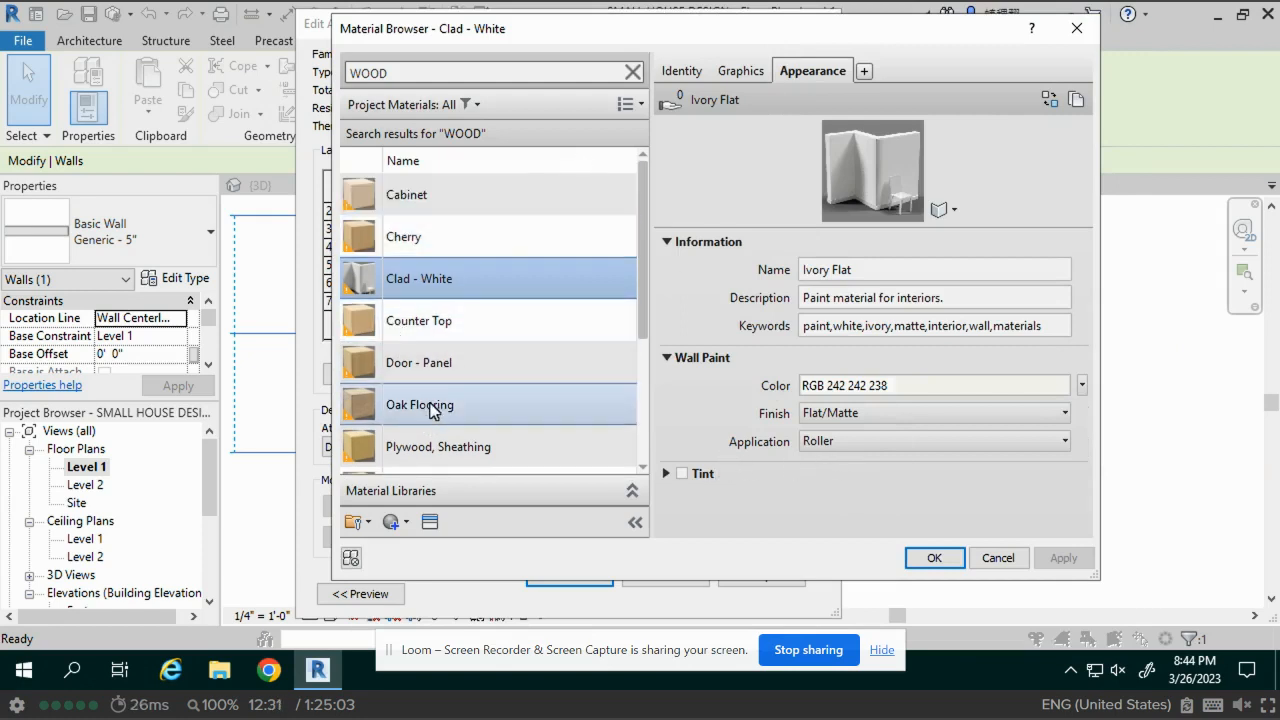
pyautogui.scroll(-1, 448, 470)
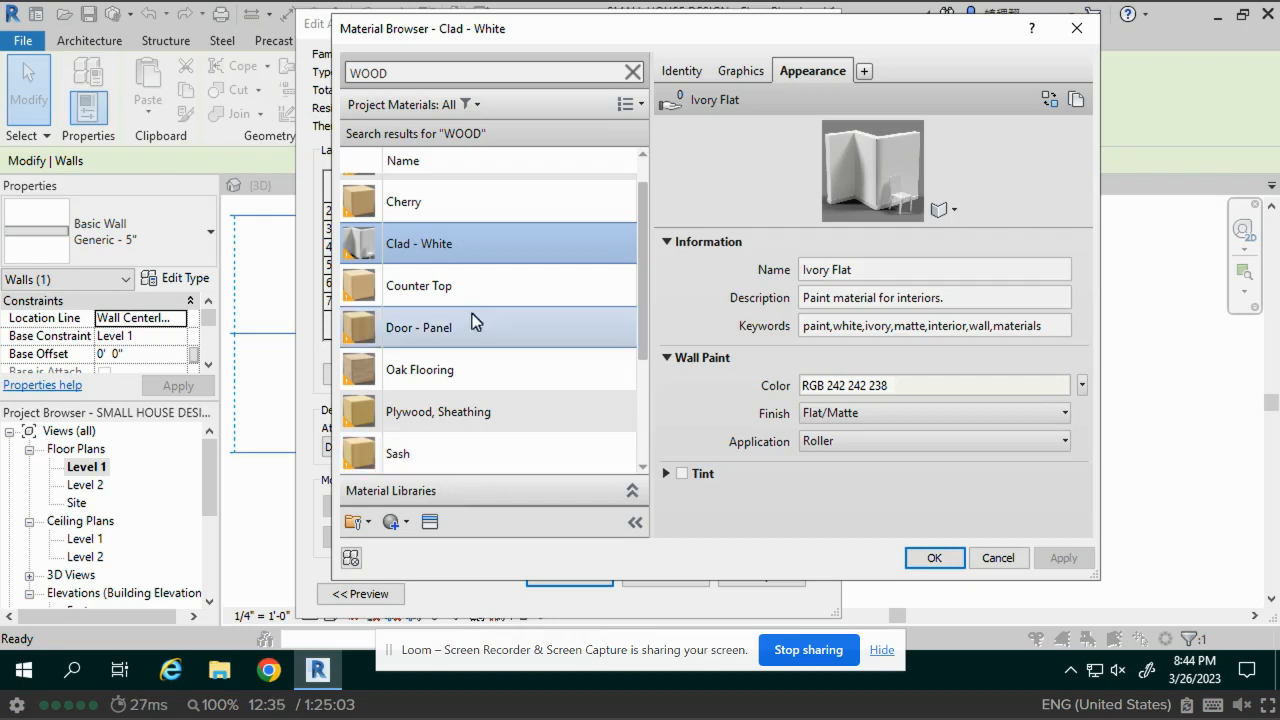
pyautogui.scroll(-4, 470, 322)
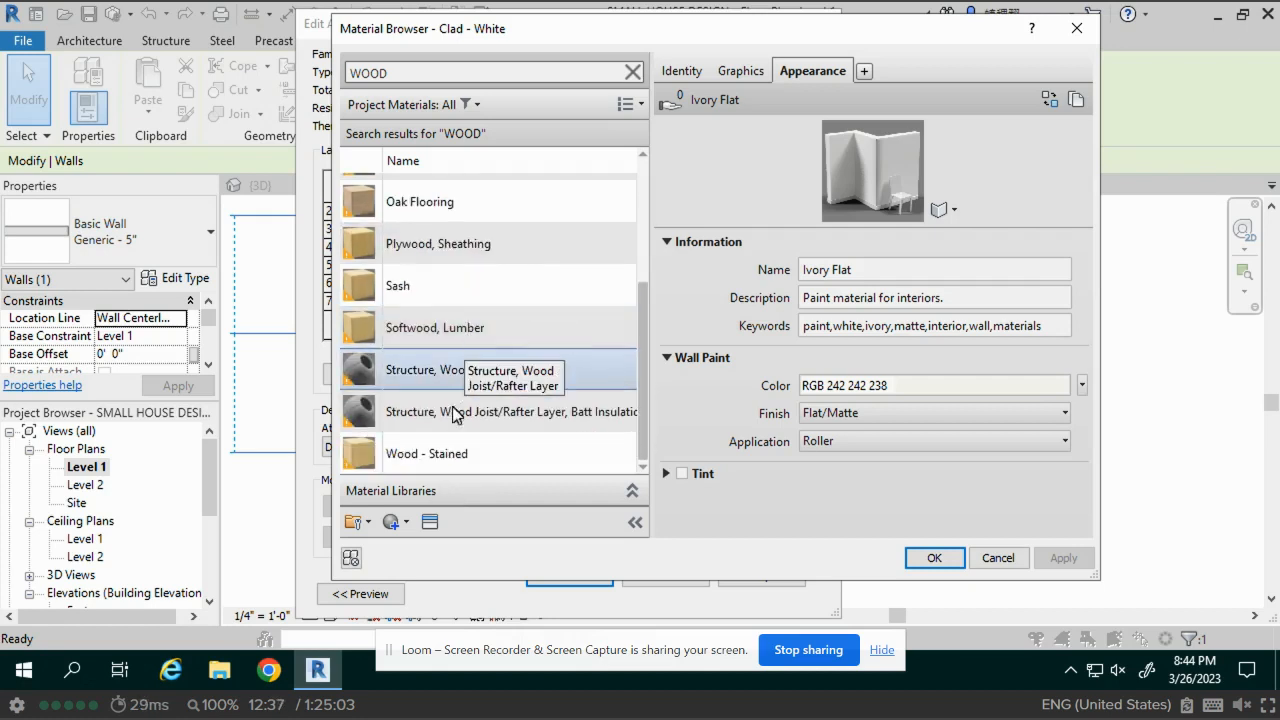
pyautogui.click(446, 458)
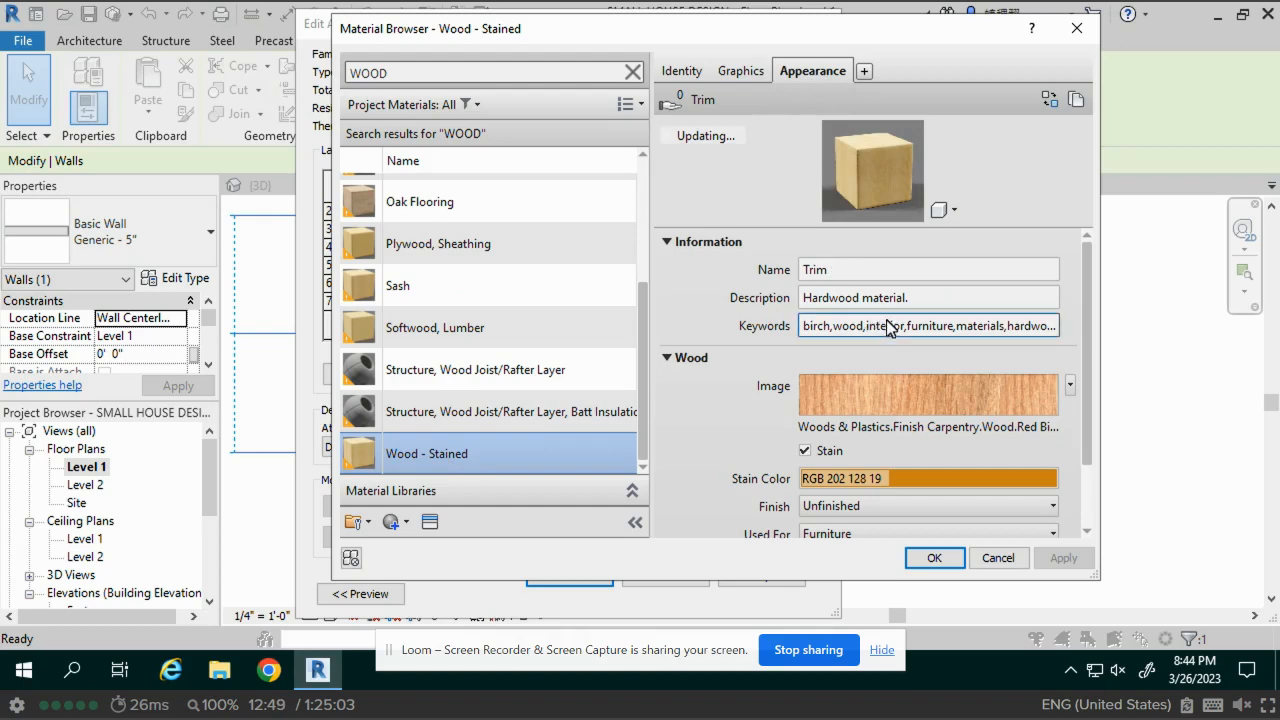
pyautogui.scroll(-2, 886, 320)
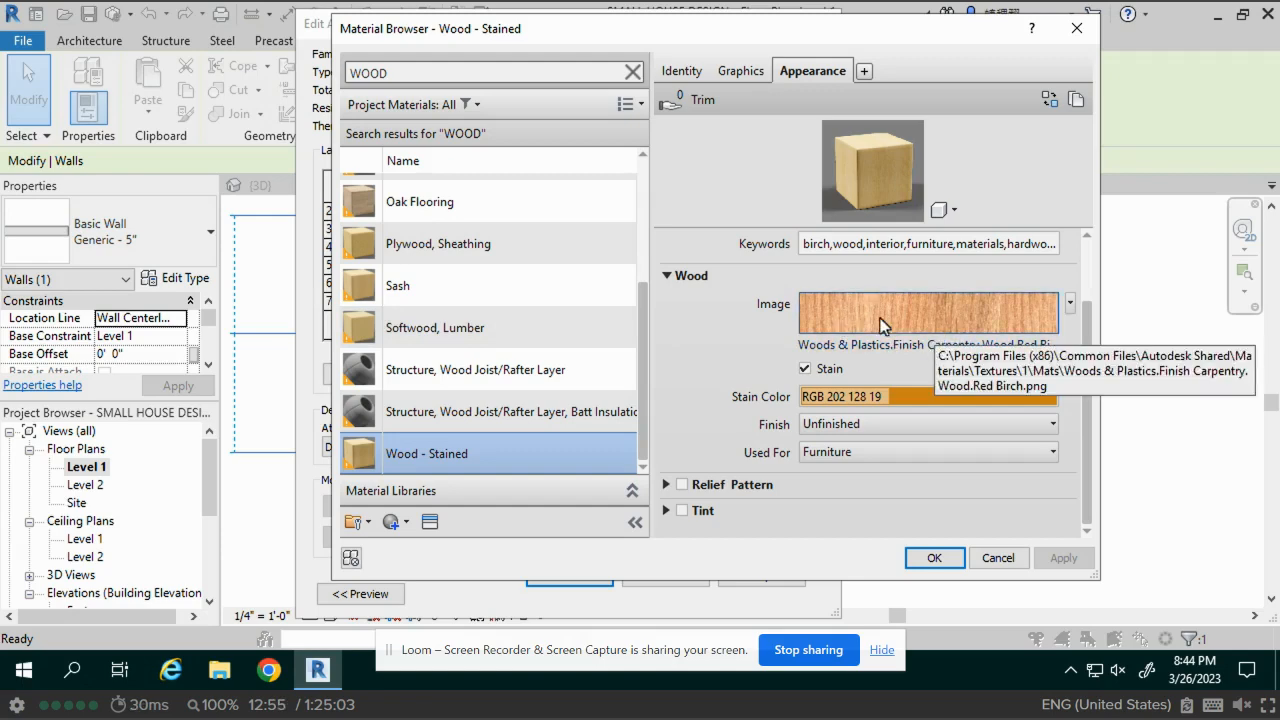
pyautogui.scroll(2, 428, 250)
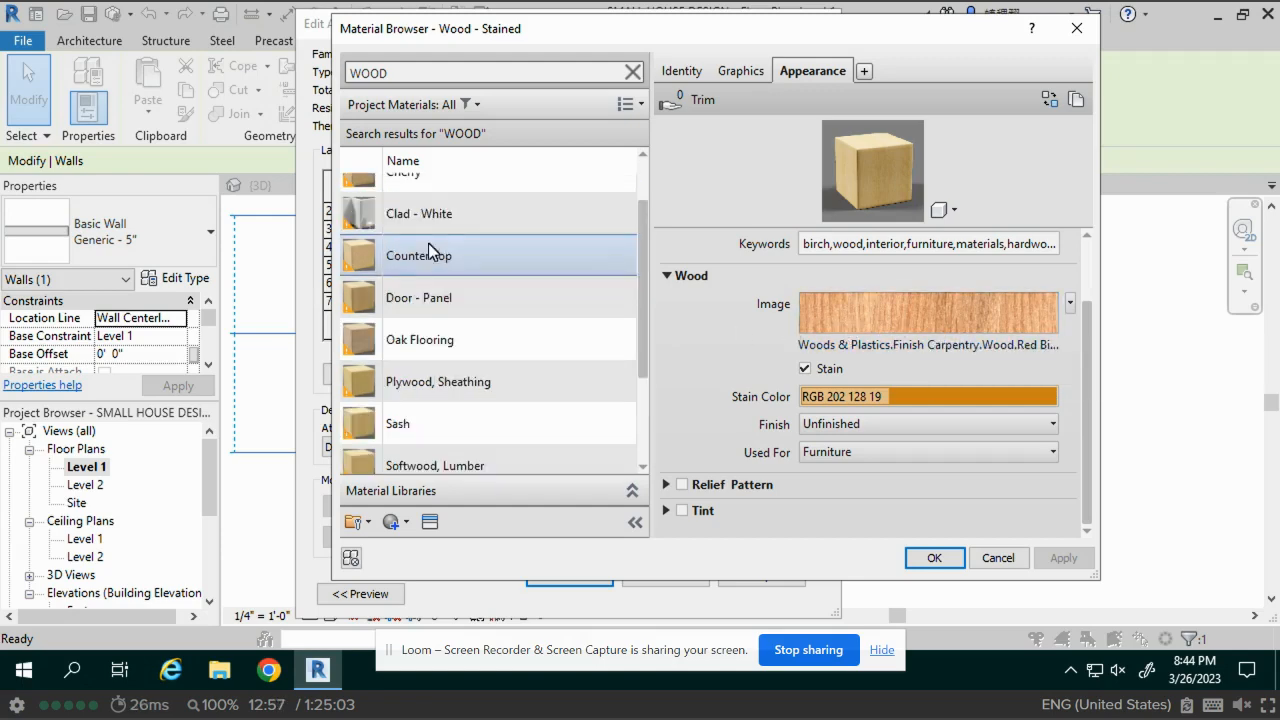
# Assign Clad - White as the exterior Finish 2 [5] layer's material and set the layer's thickness to 1"
pyautogui.click(434, 277)
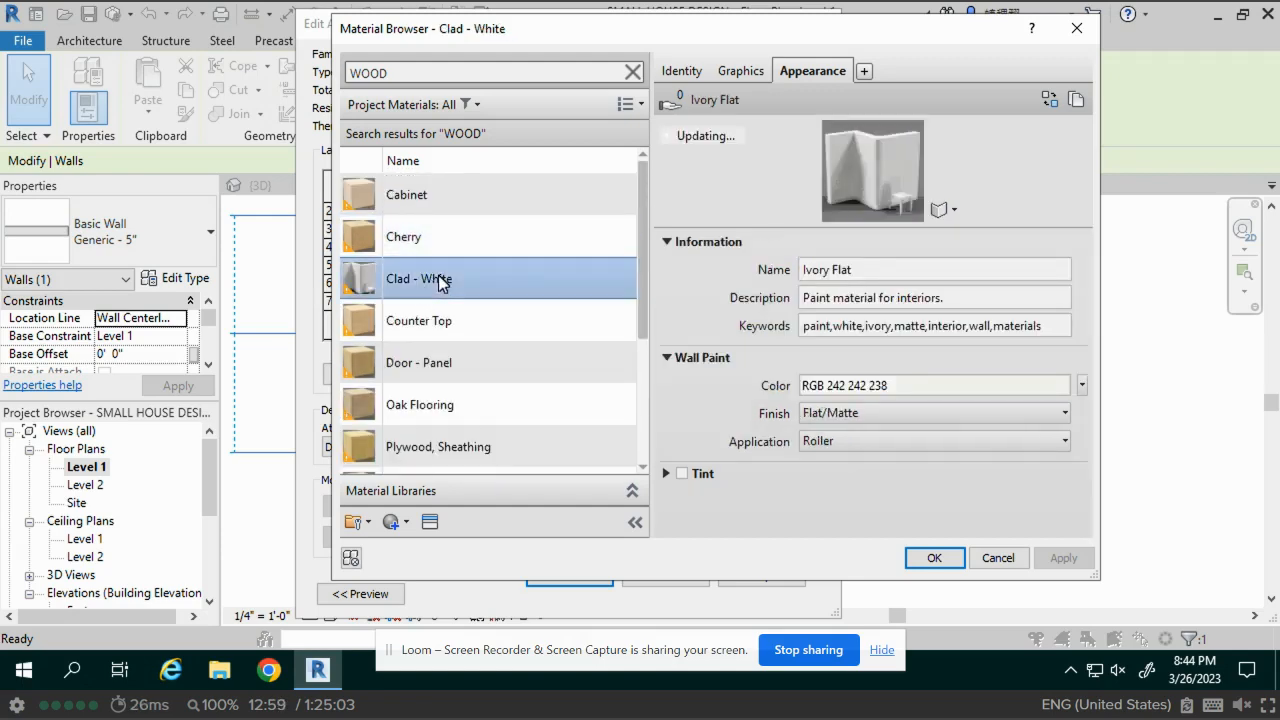
pyautogui.click(666, 243)
pyautogui.click(665, 243)
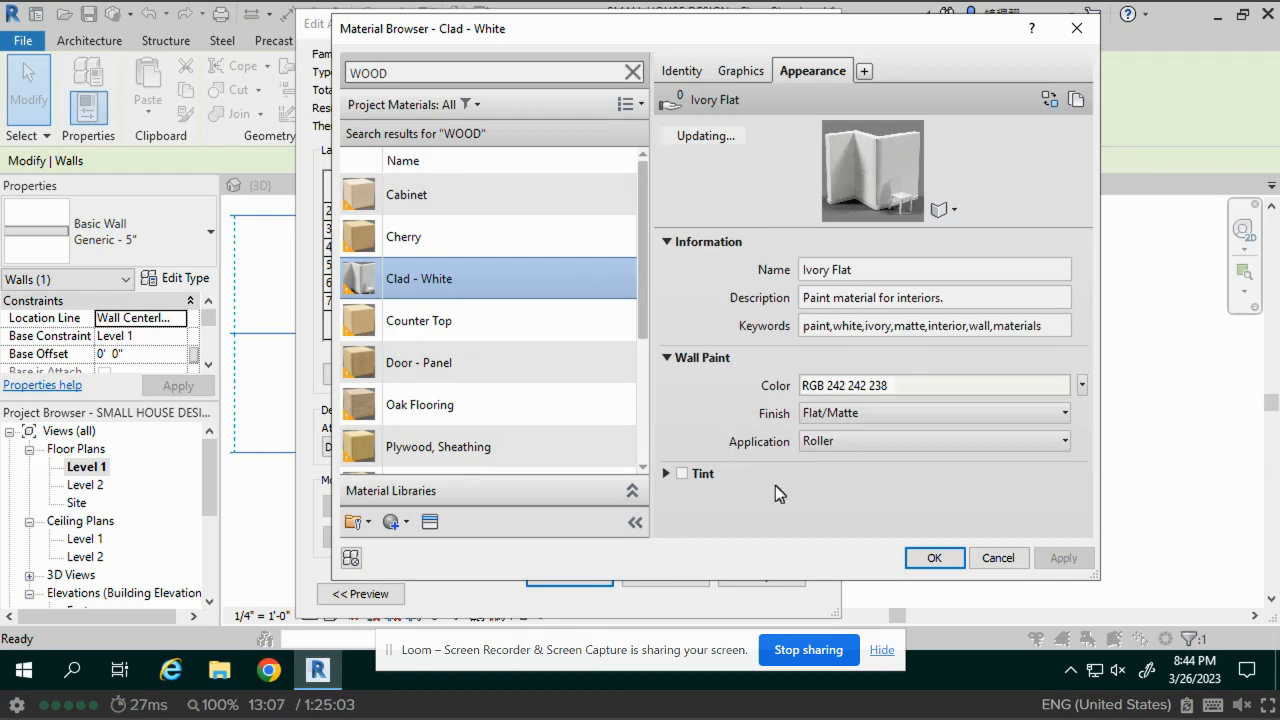
pyautogui.click(930, 560)
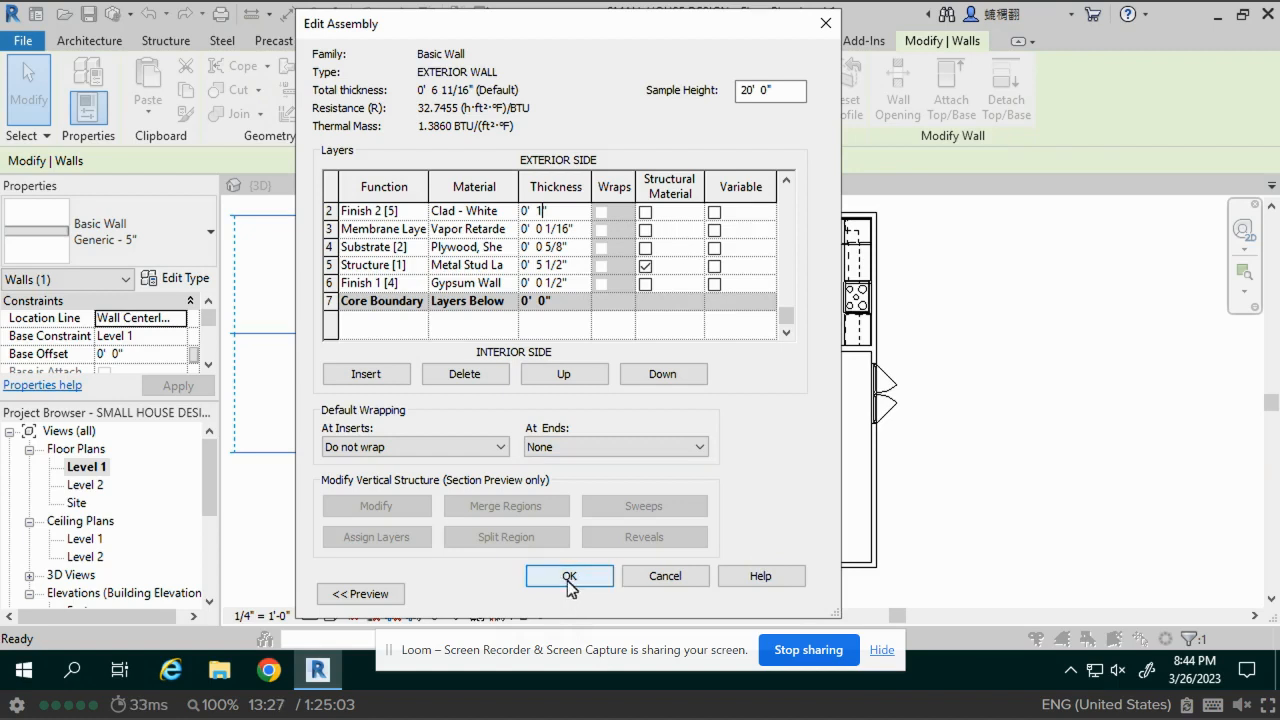
# Set the vapor retarder membrane layer's thickness to 0" and accept the EXTERIOR WALL assembly and type properties
pyautogui.click(569, 577)
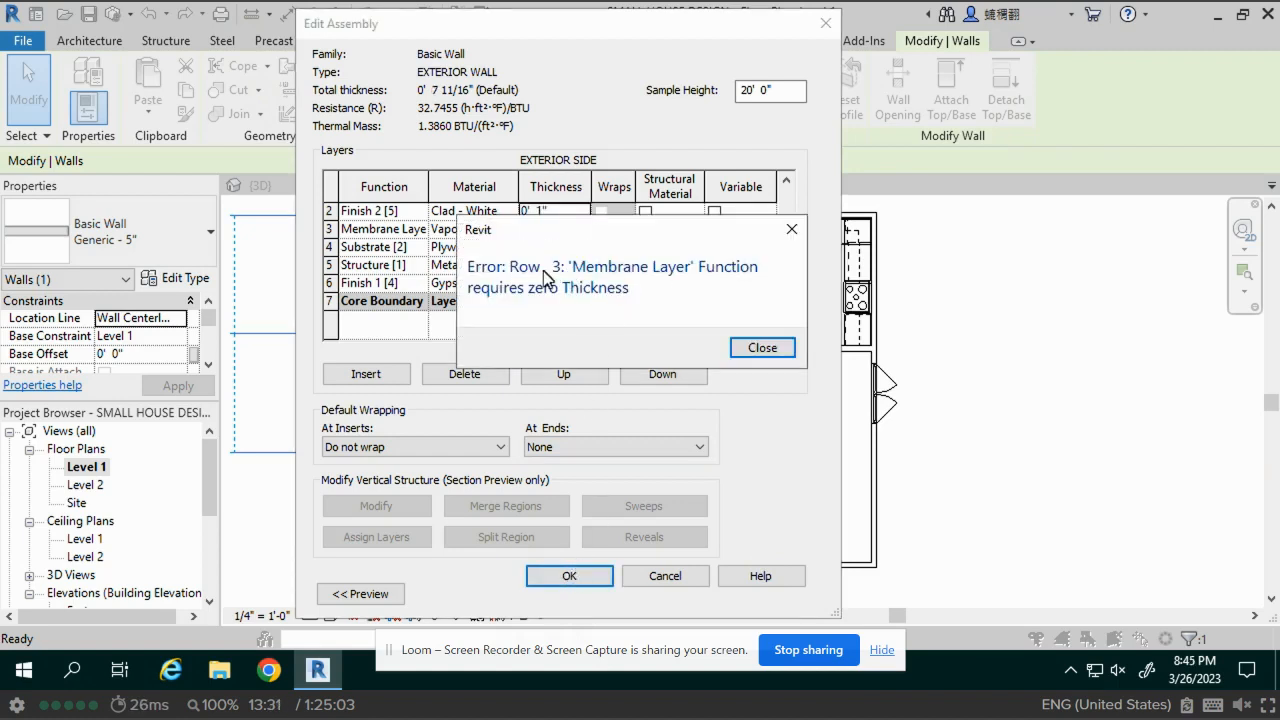
pyautogui.click(762, 350)
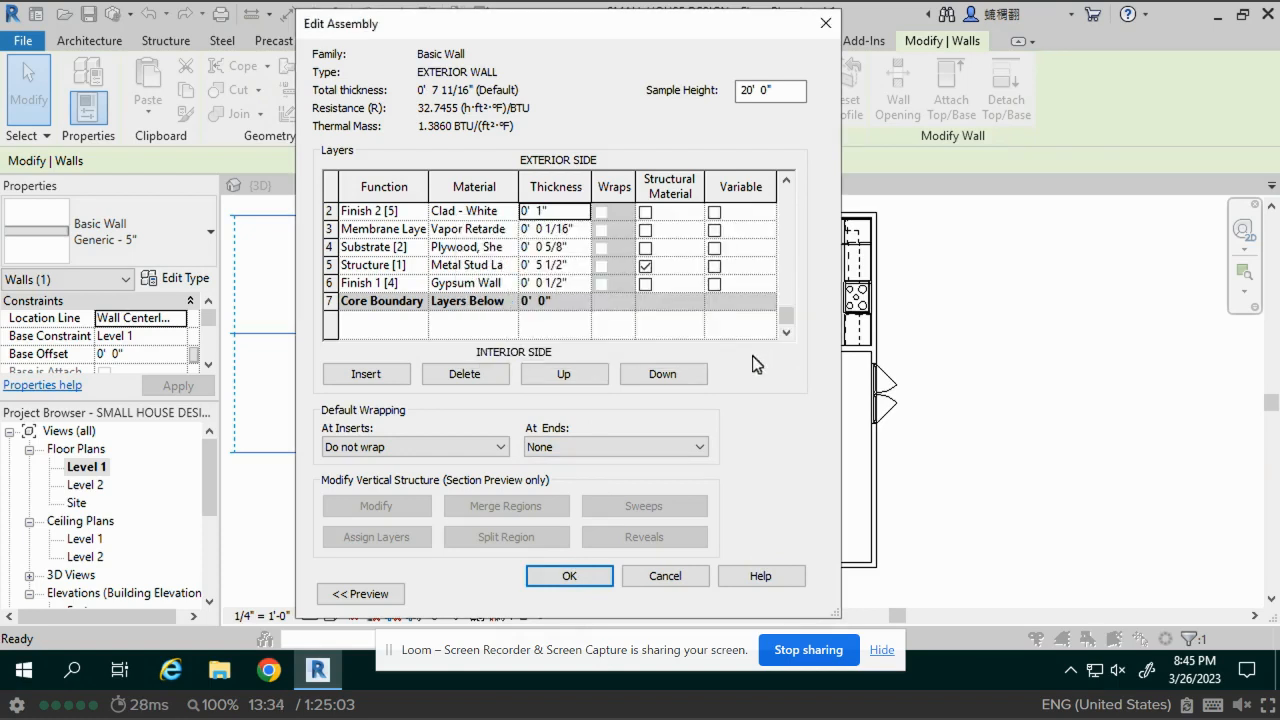
pyautogui.click(569, 233)
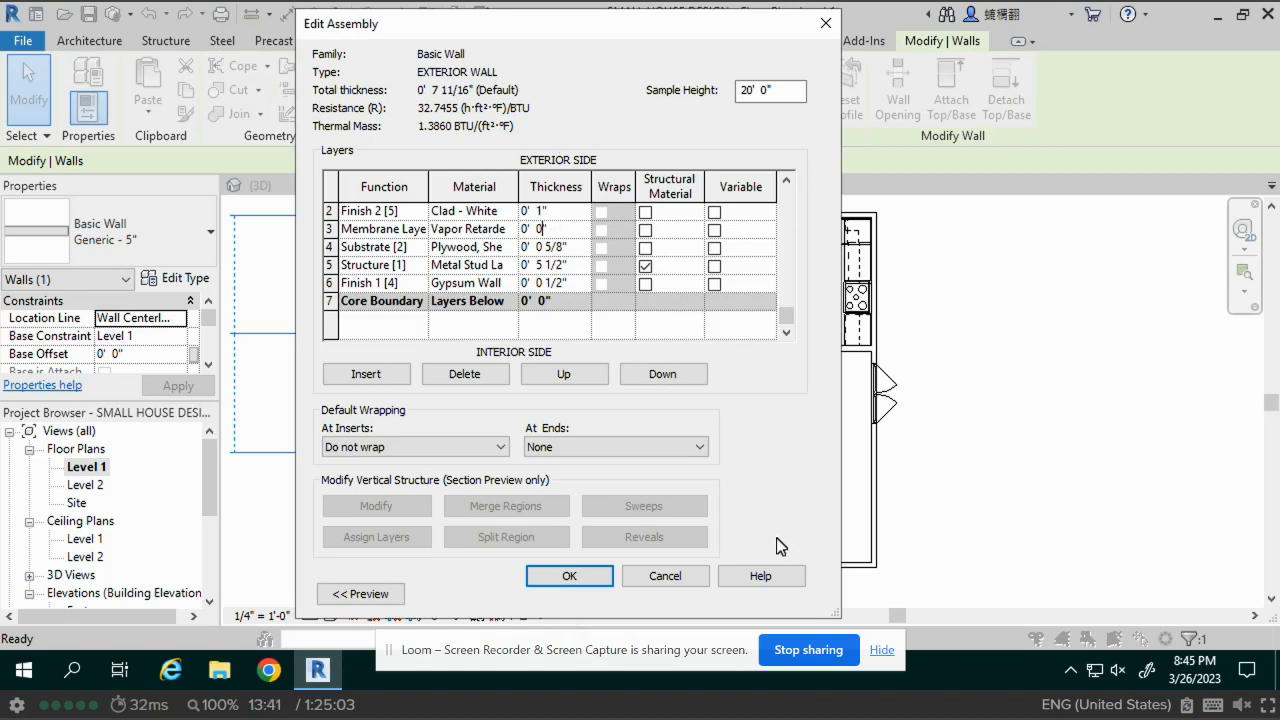
pyautogui.click(580, 584)
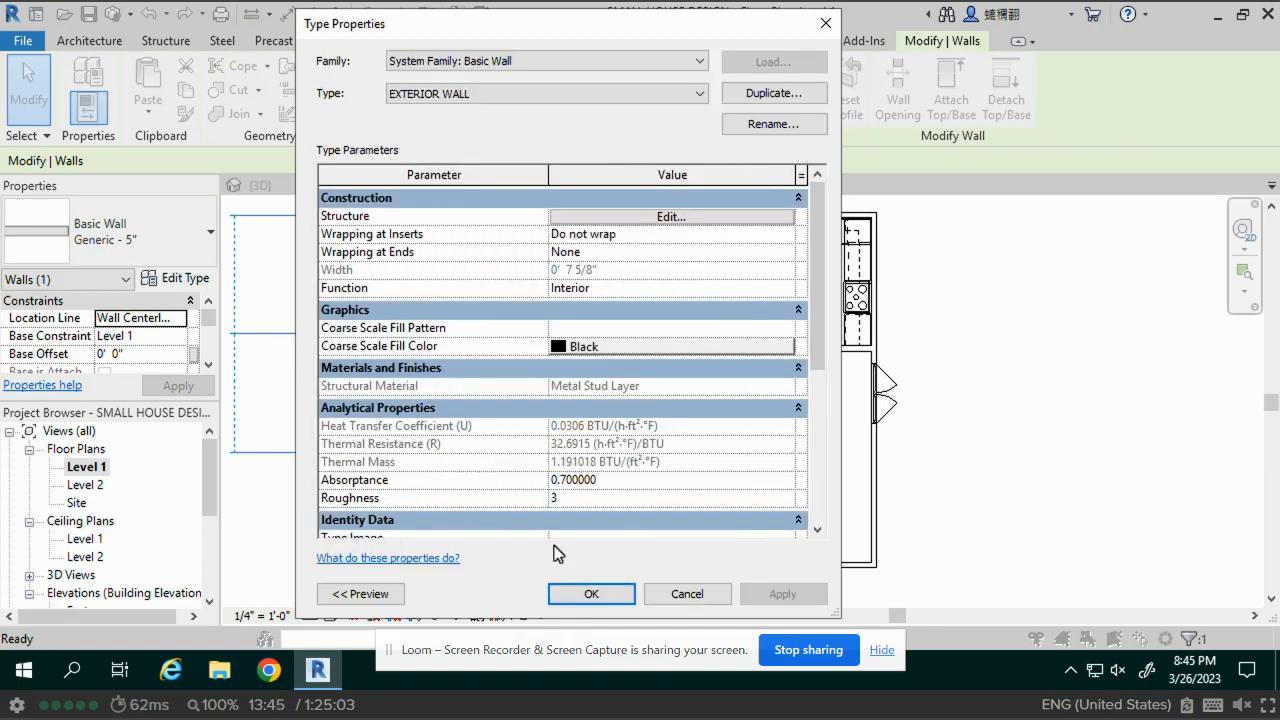
pyautogui.click(591, 594)
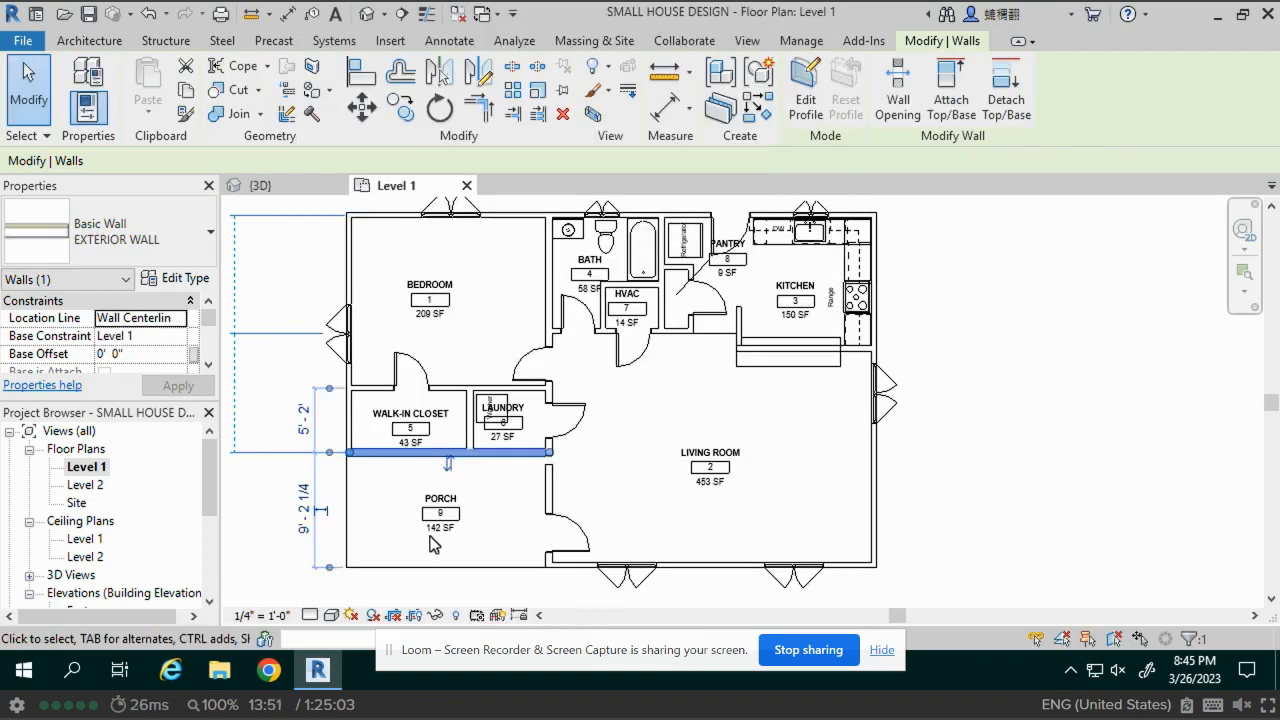
# Set the Level 1 floor plan's detail level to Fine to show the porch wall's layers
pyautogui.scroll(5, 376, 484)
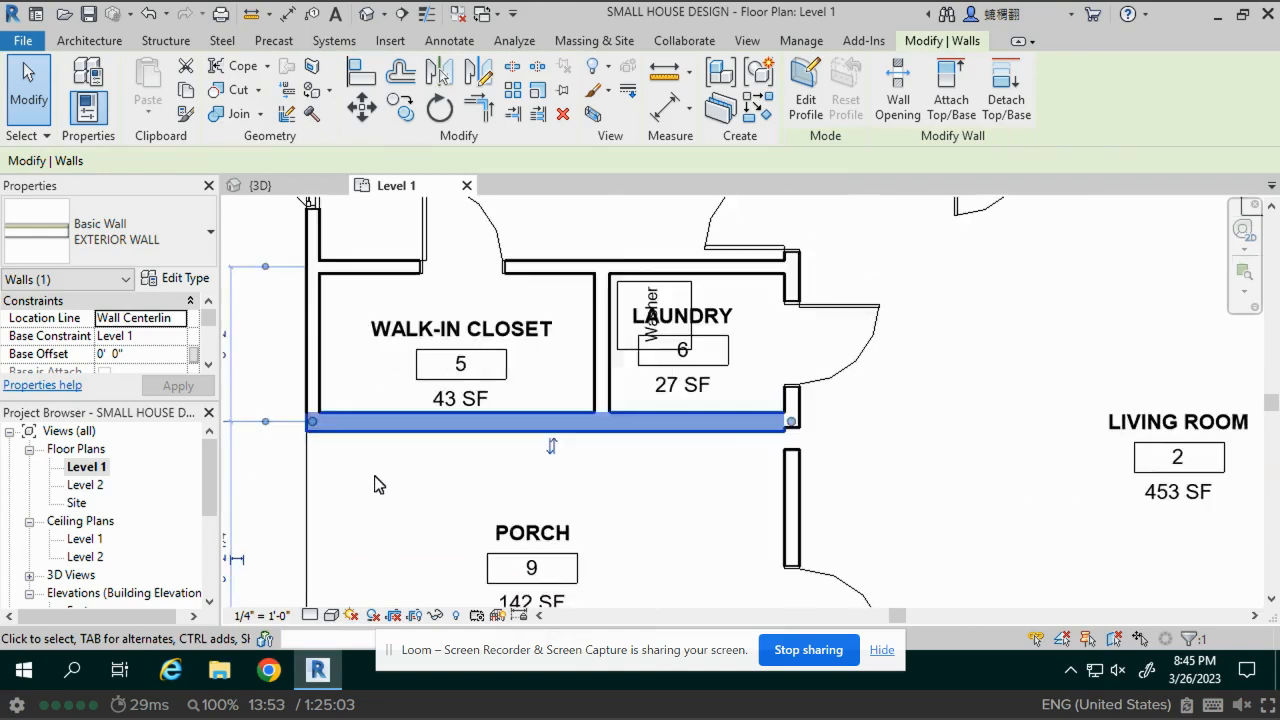
pyautogui.click(310, 615)
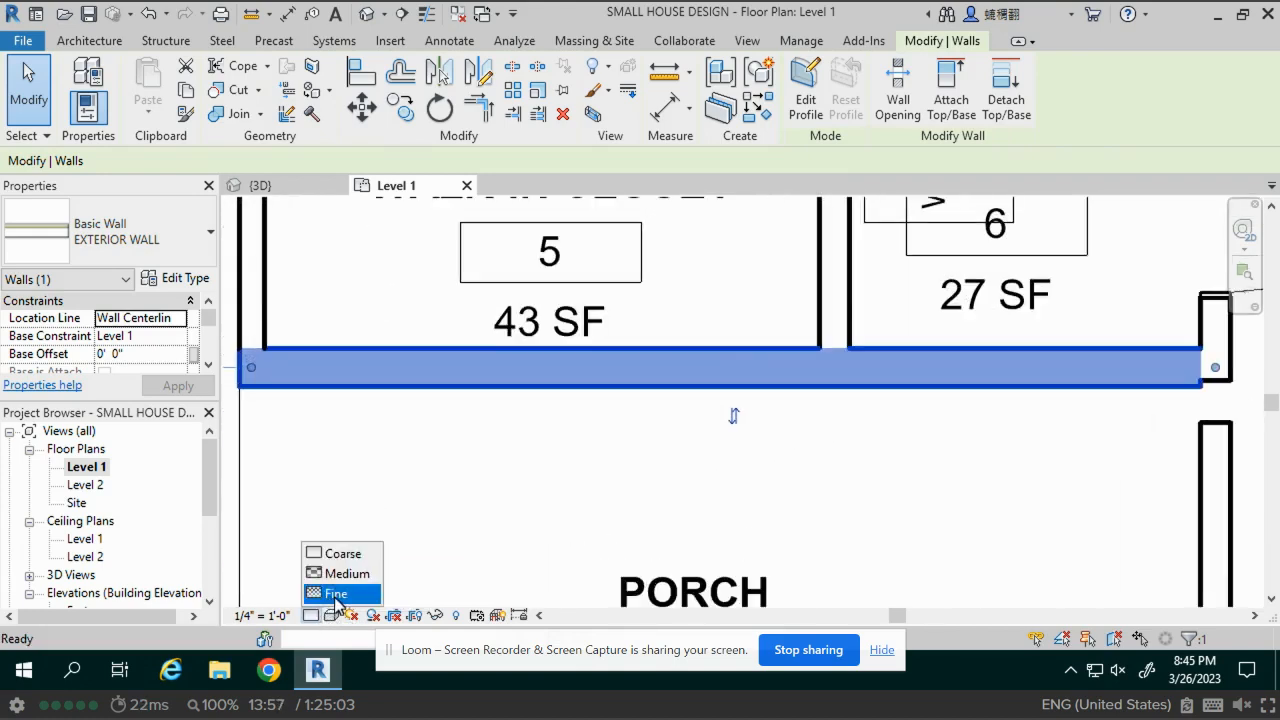
pyautogui.click(332, 594)
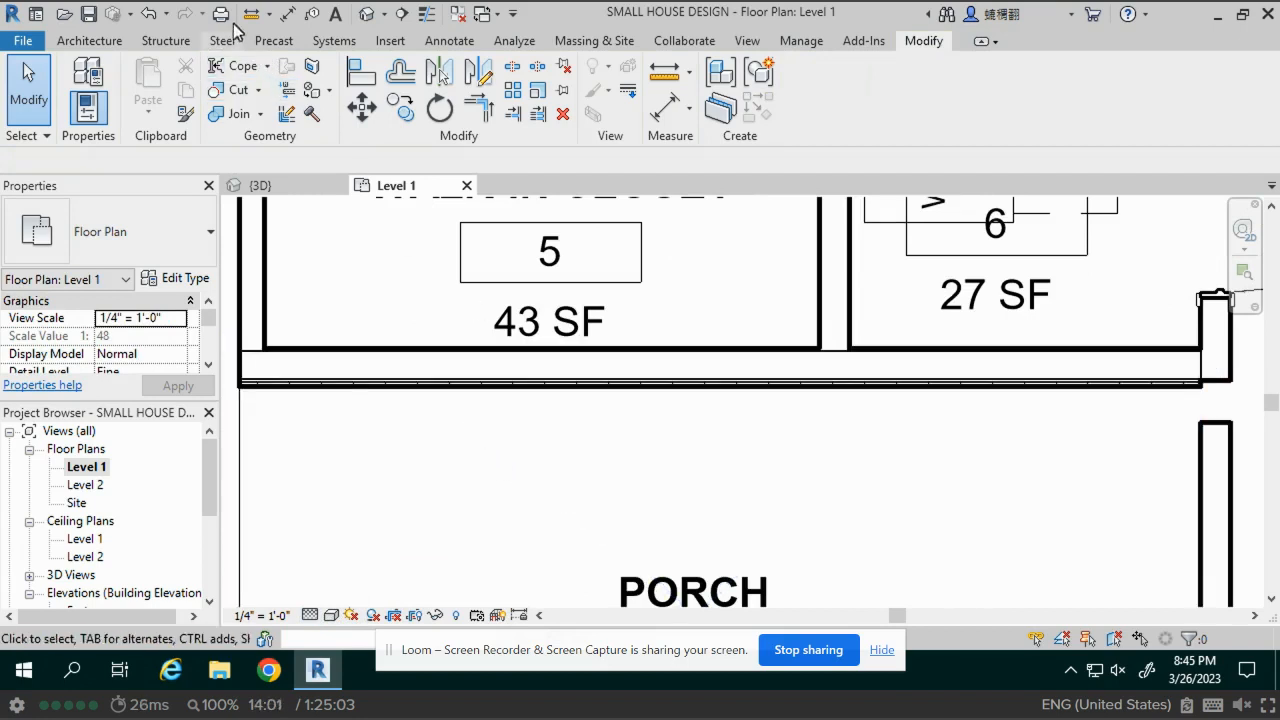
# Switch to the default 3D view, set its detail level to Fine and inspect the top of the porch wall
pyautogui.click(367, 17)
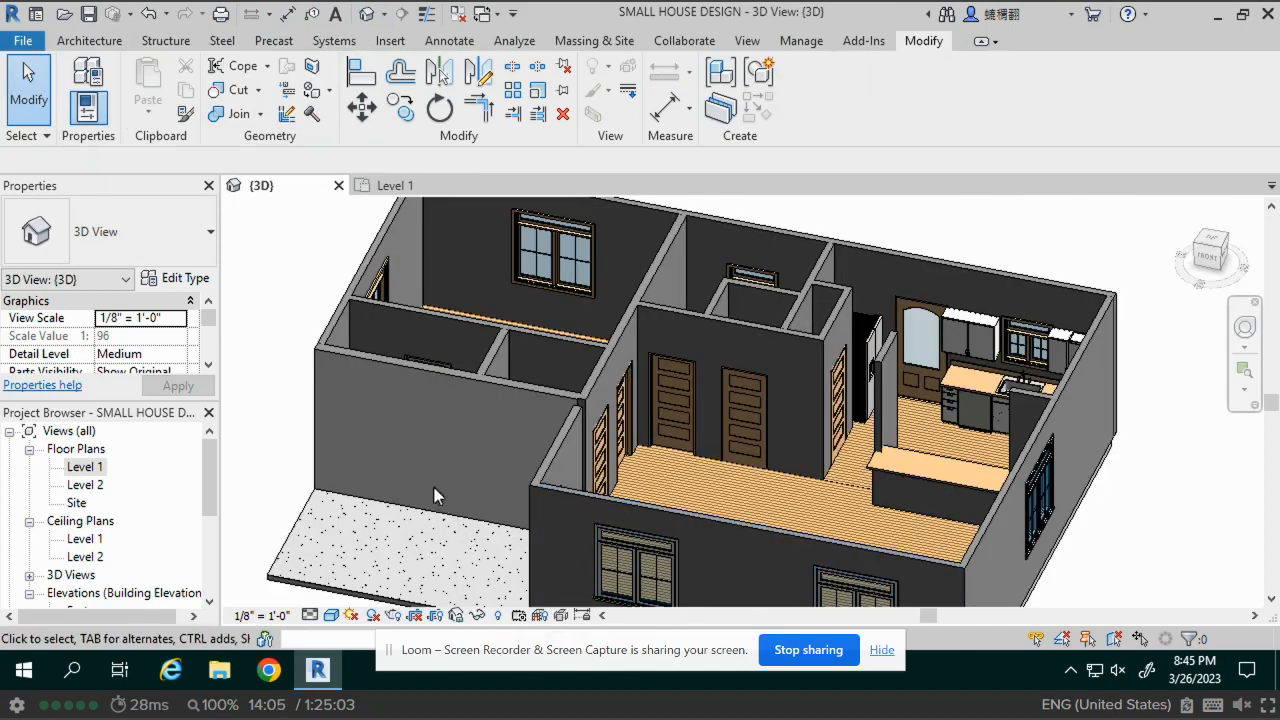
pyautogui.click(331, 615)
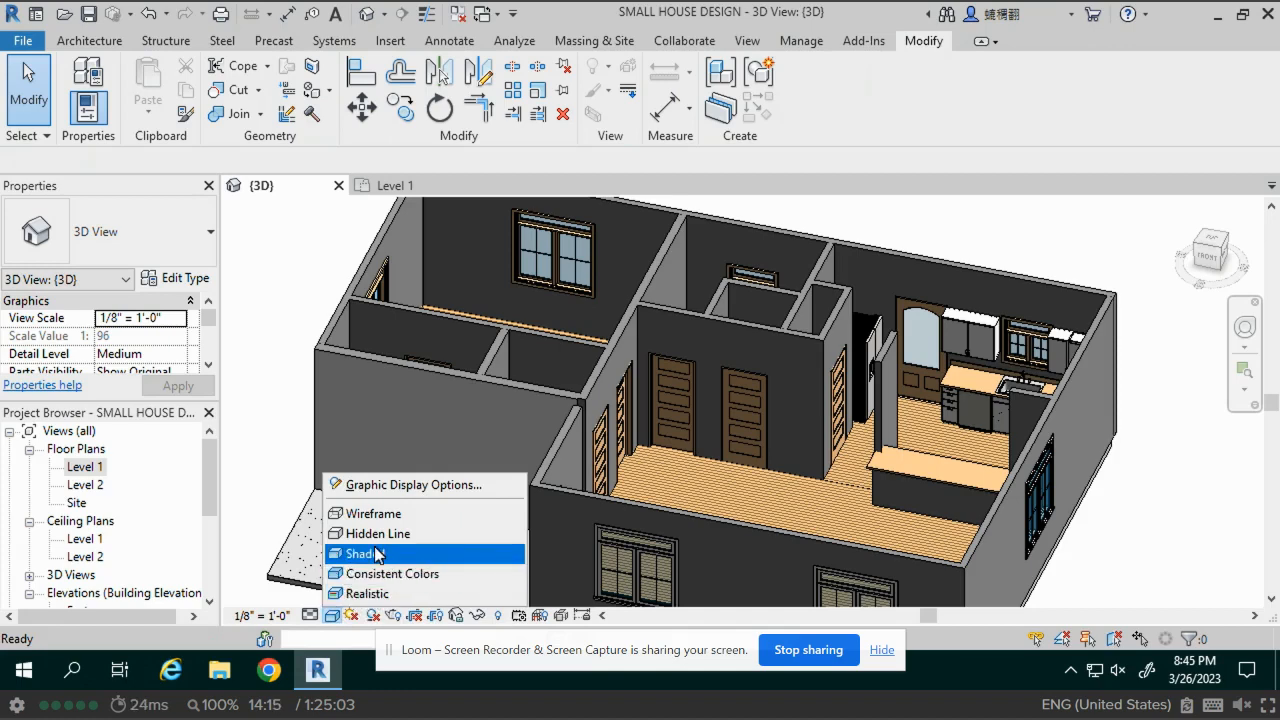
pyautogui.click(311, 616)
pyautogui.click(340, 594)
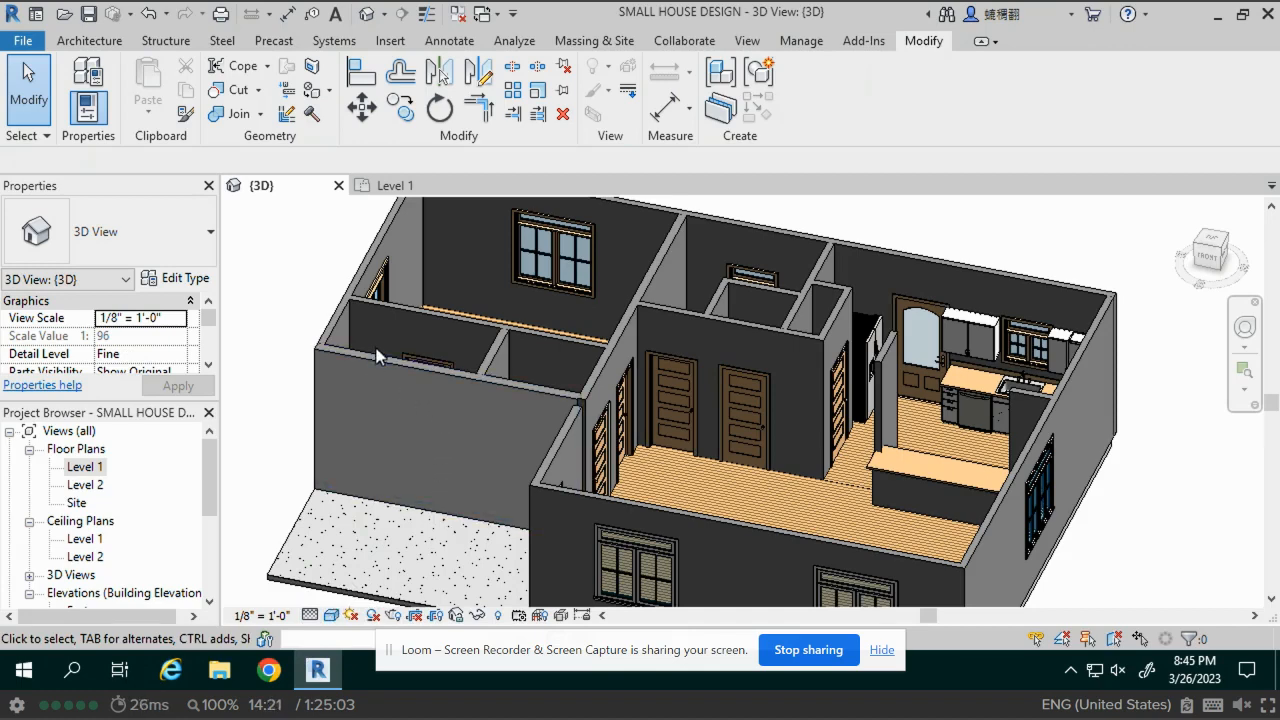
pyautogui.scroll(6, 377, 357)
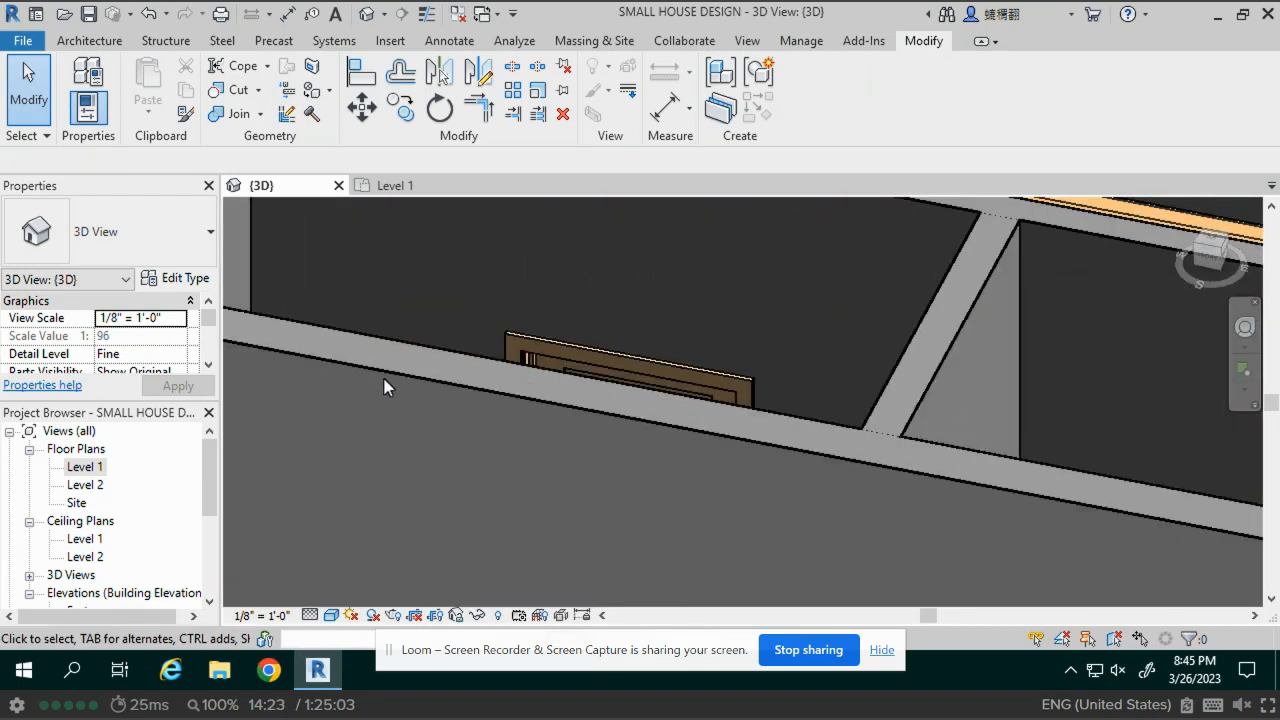
pyautogui.scroll(-8, 387, 370)
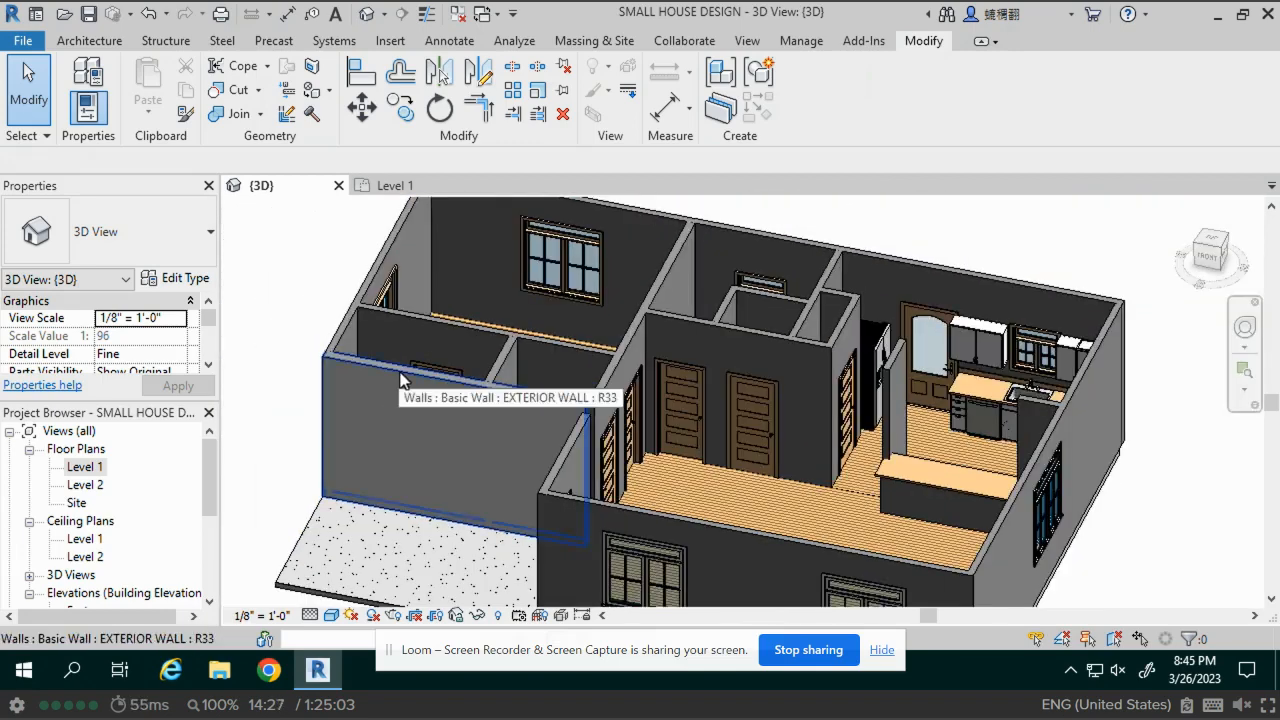
# Reopen the porch wall's EXTERIOR WALL assembly and open the material selection for the Finish 2 [5] layer
pyautogui.click(400, 380)
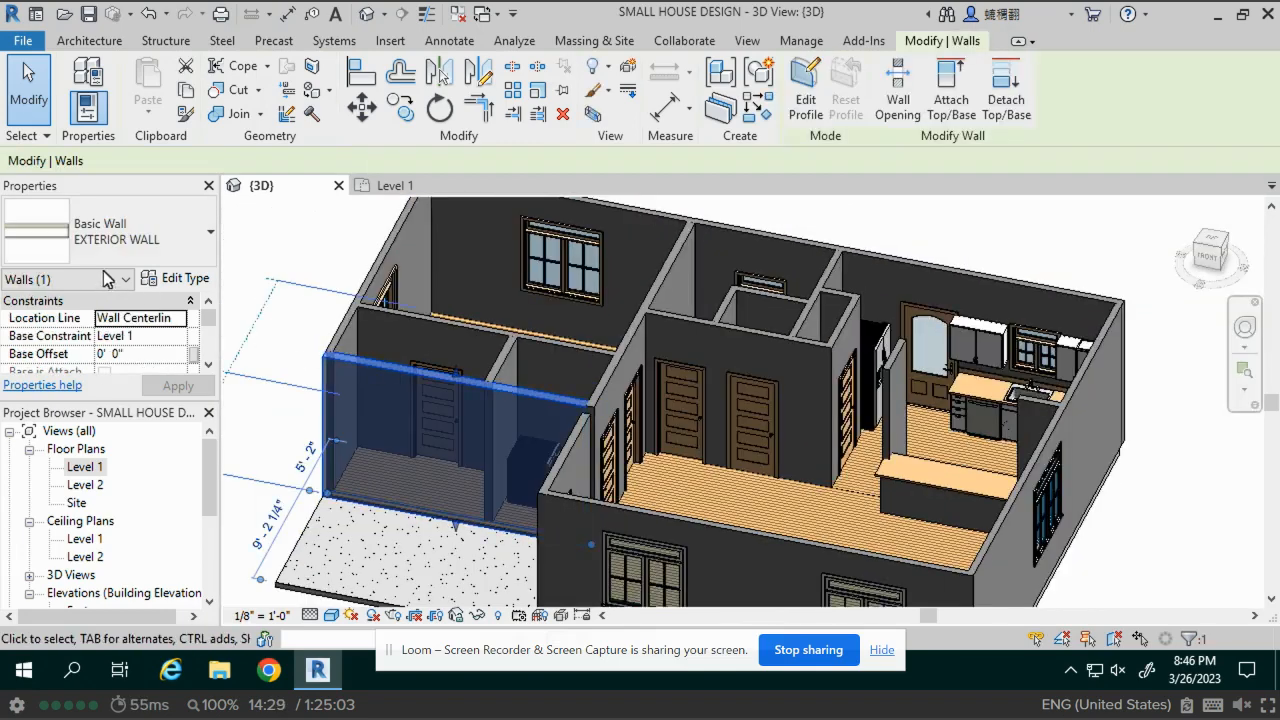
pyautogui.click(200, 280)
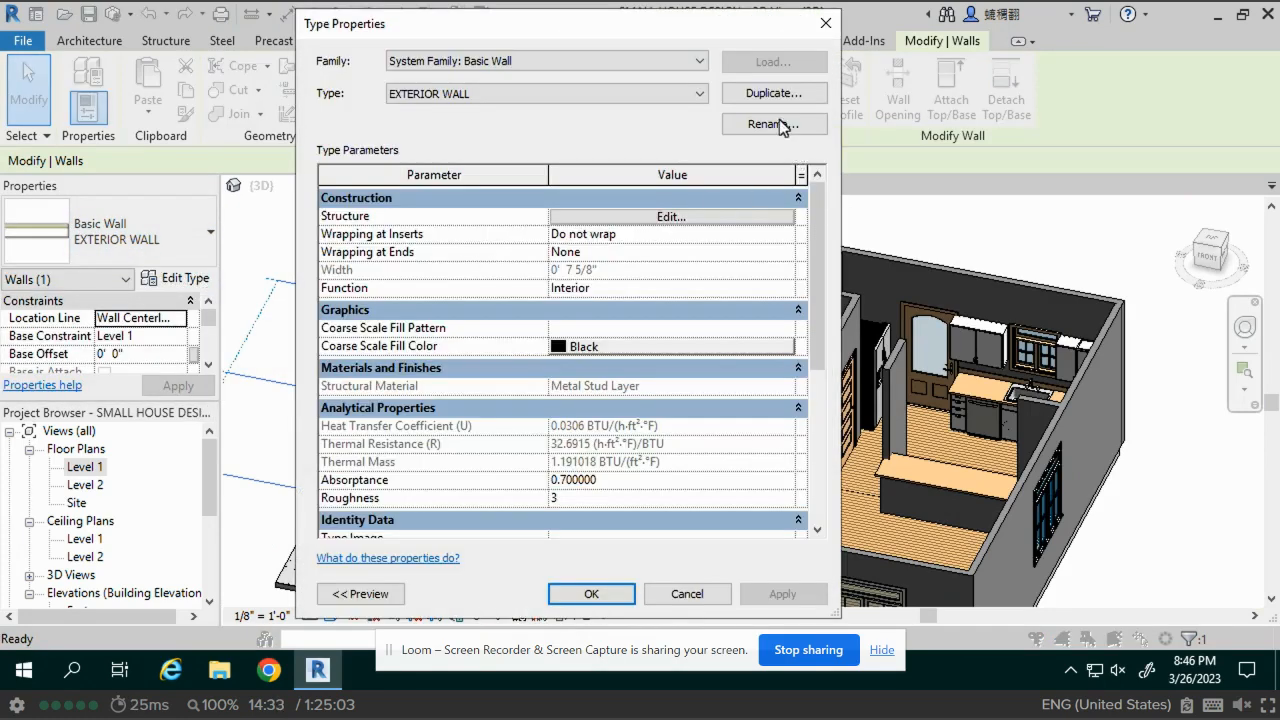
pyautogui.click(665, 216)
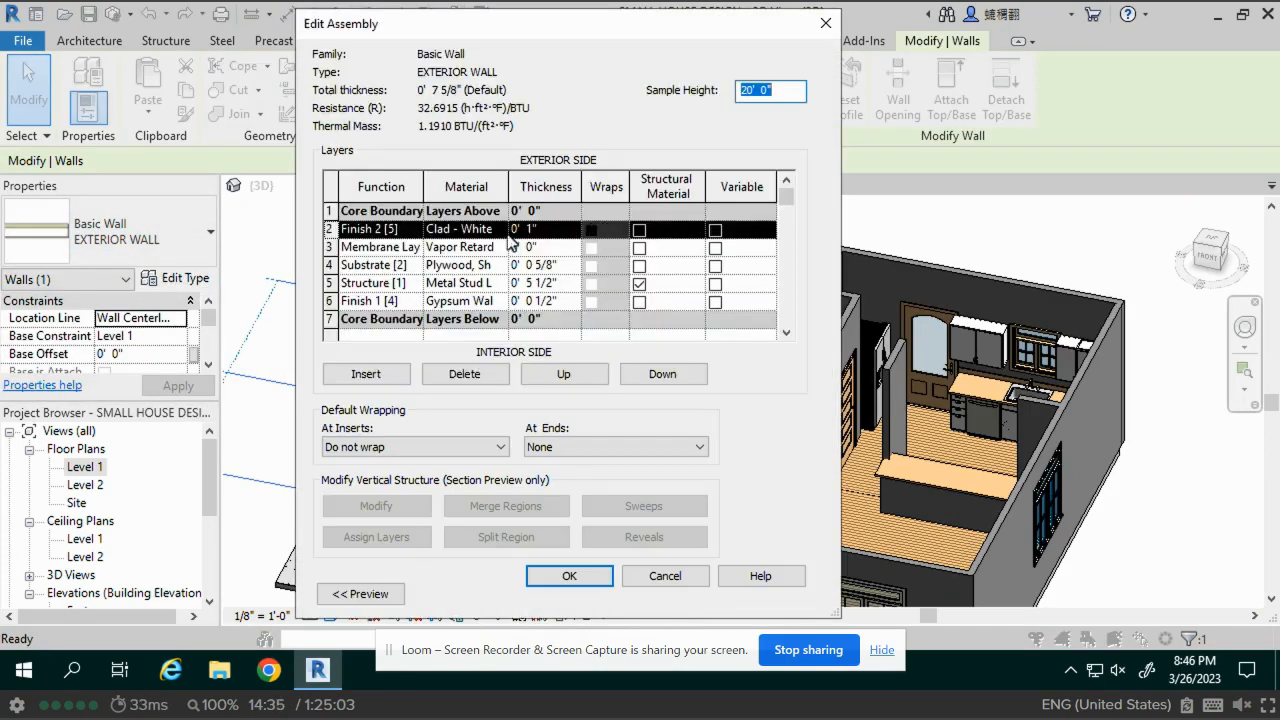
pyautogui.click(470, 229)
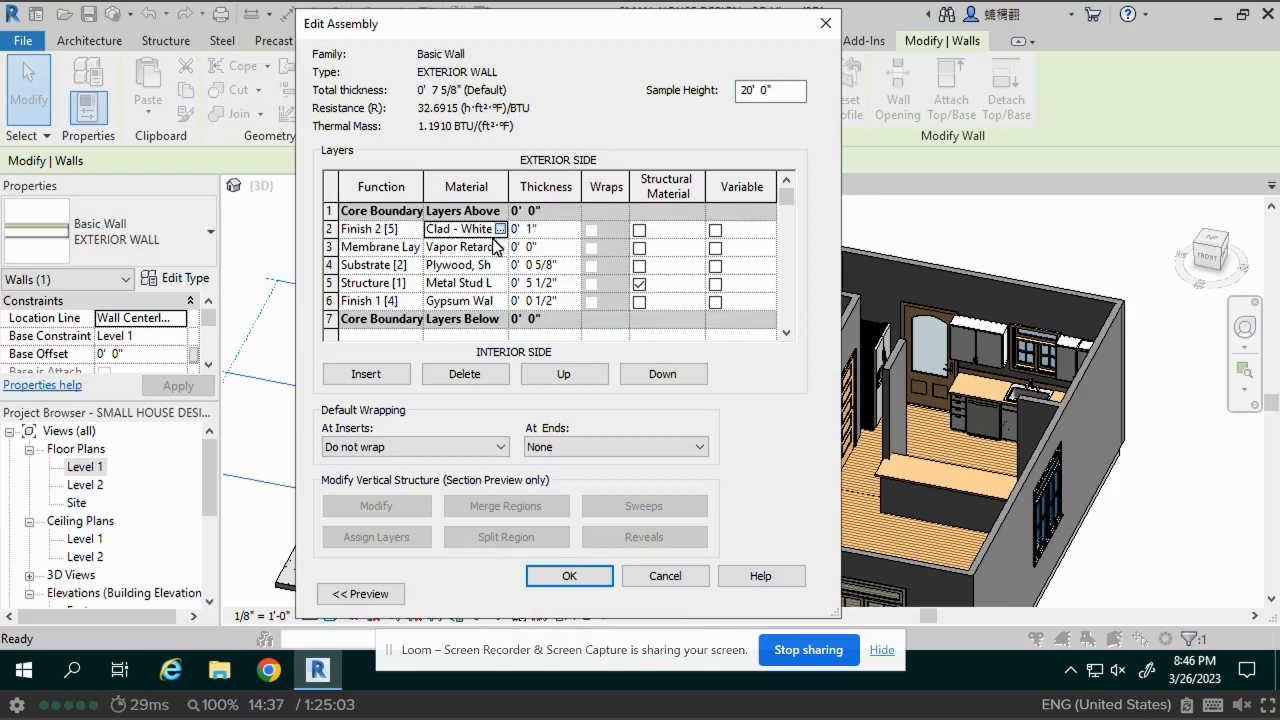
pyautogui.click(501, 229)
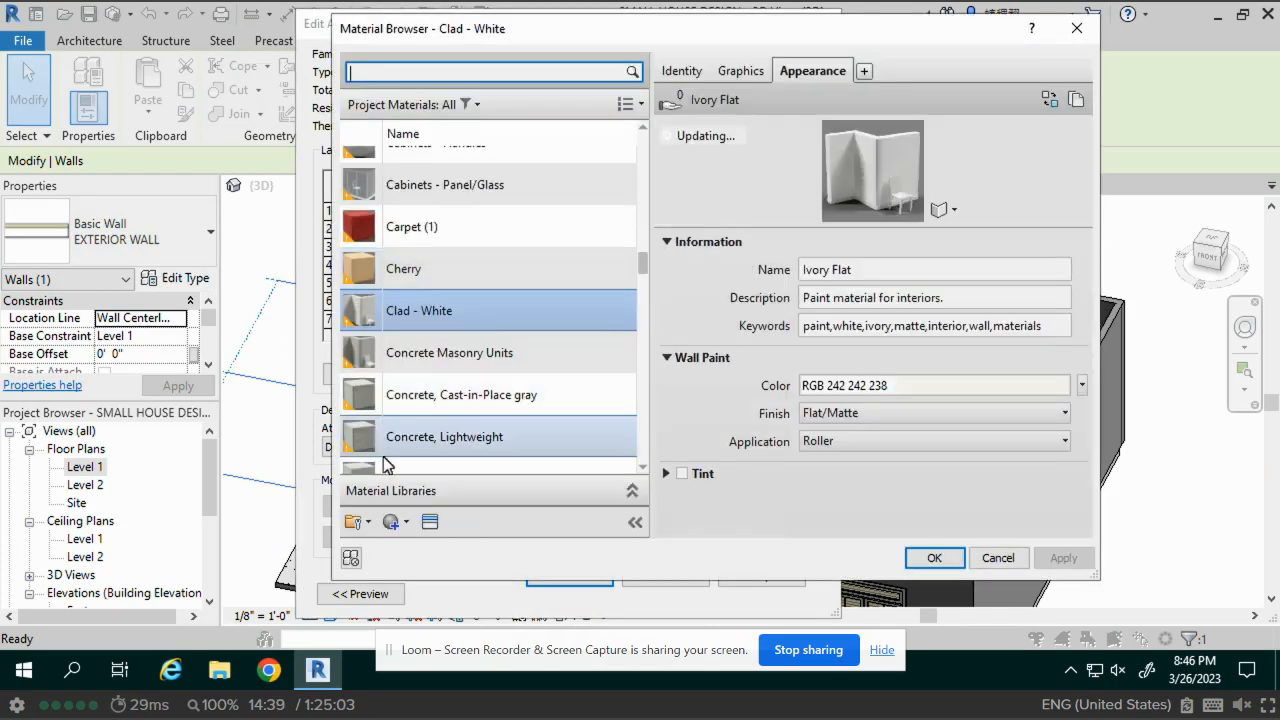
# Select Wood - Stained from the project materials for the Finish 2 [5] layer
pyautogui.scroll(-1, 425, 440)
pyautogui.scroll(-10, 437, 245)
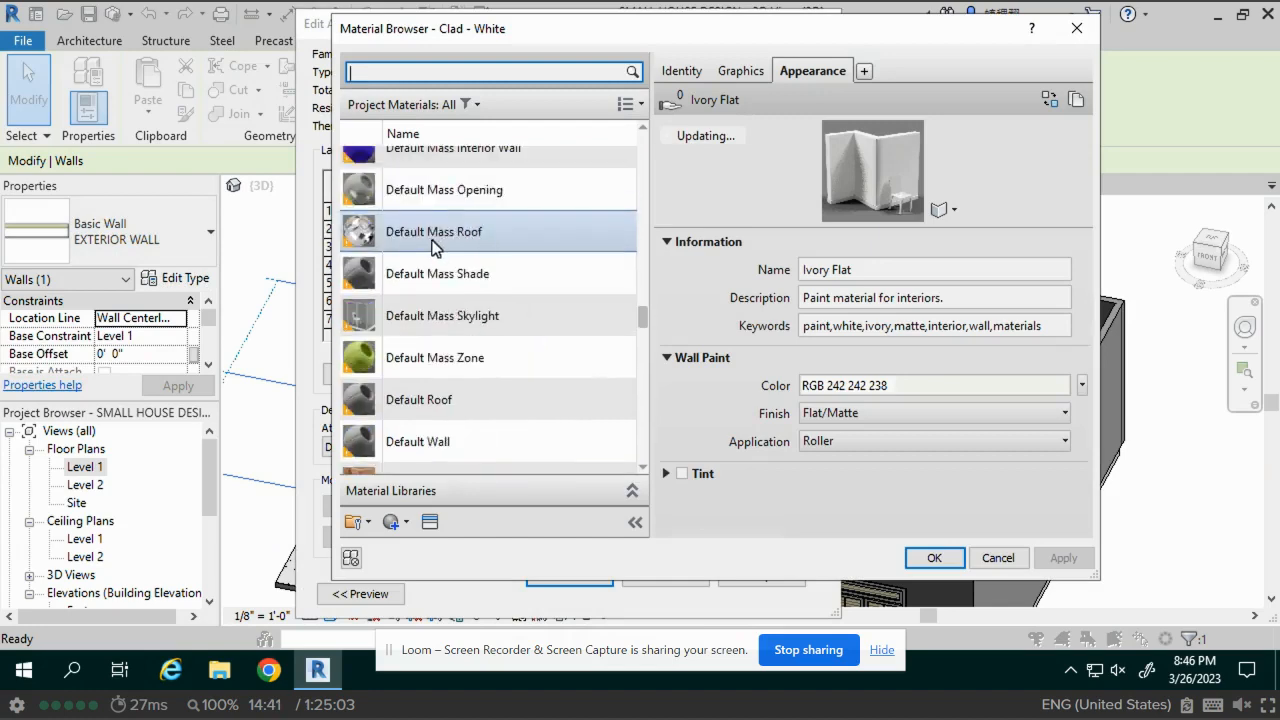
pyautogui.scroll(-10, 431, 242)
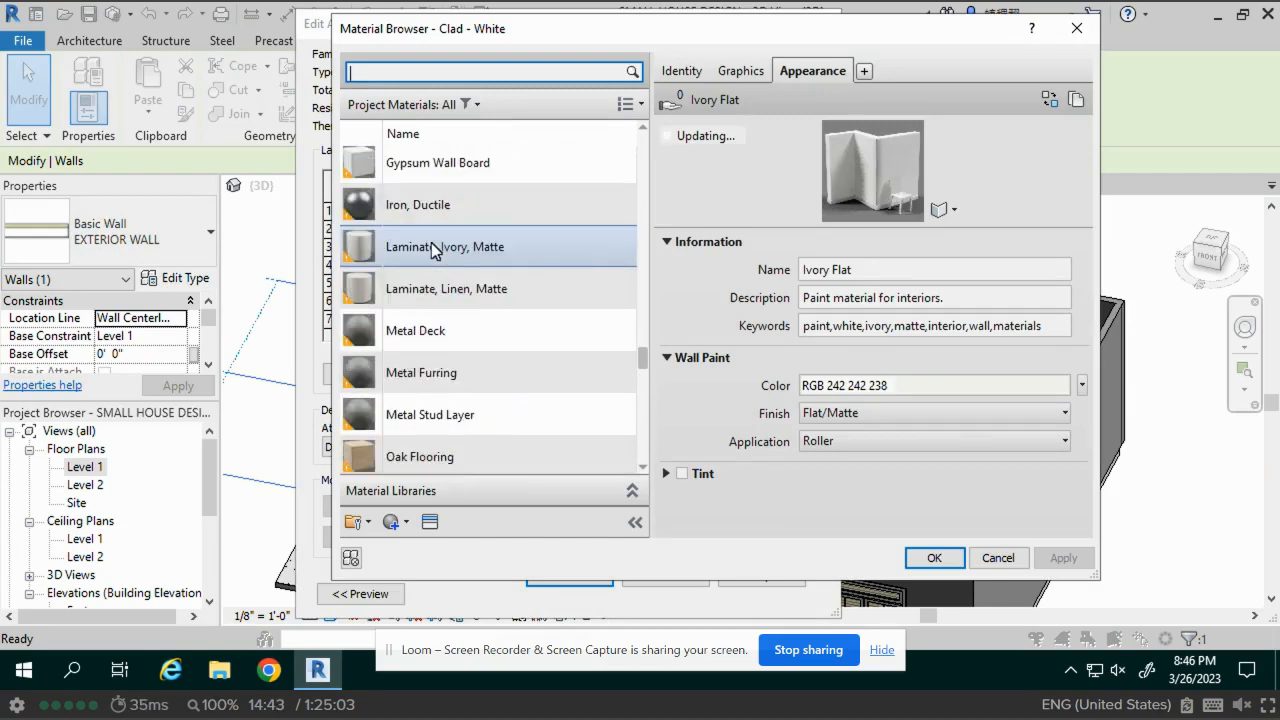
pyautogui.scroll(-7, 435, 245)
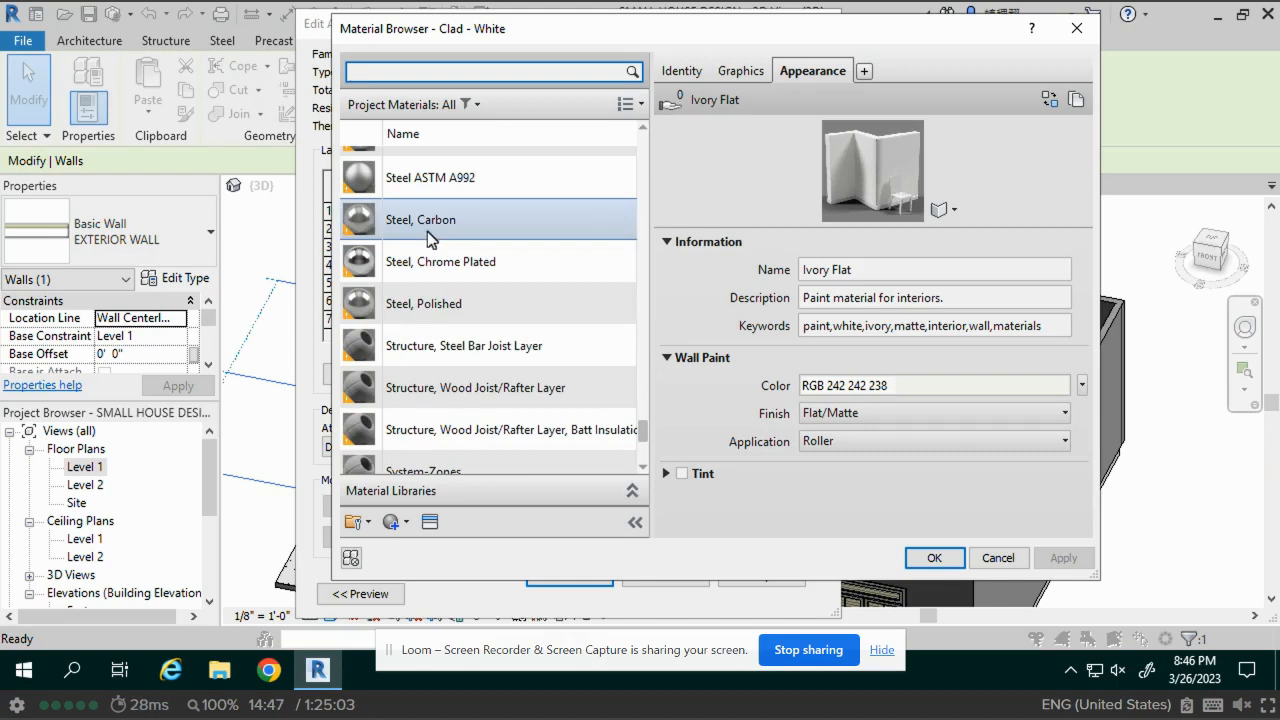
pyautogui.scroll(-1, 428, 242)
pyautogui.scroll(-1, 427, 241)
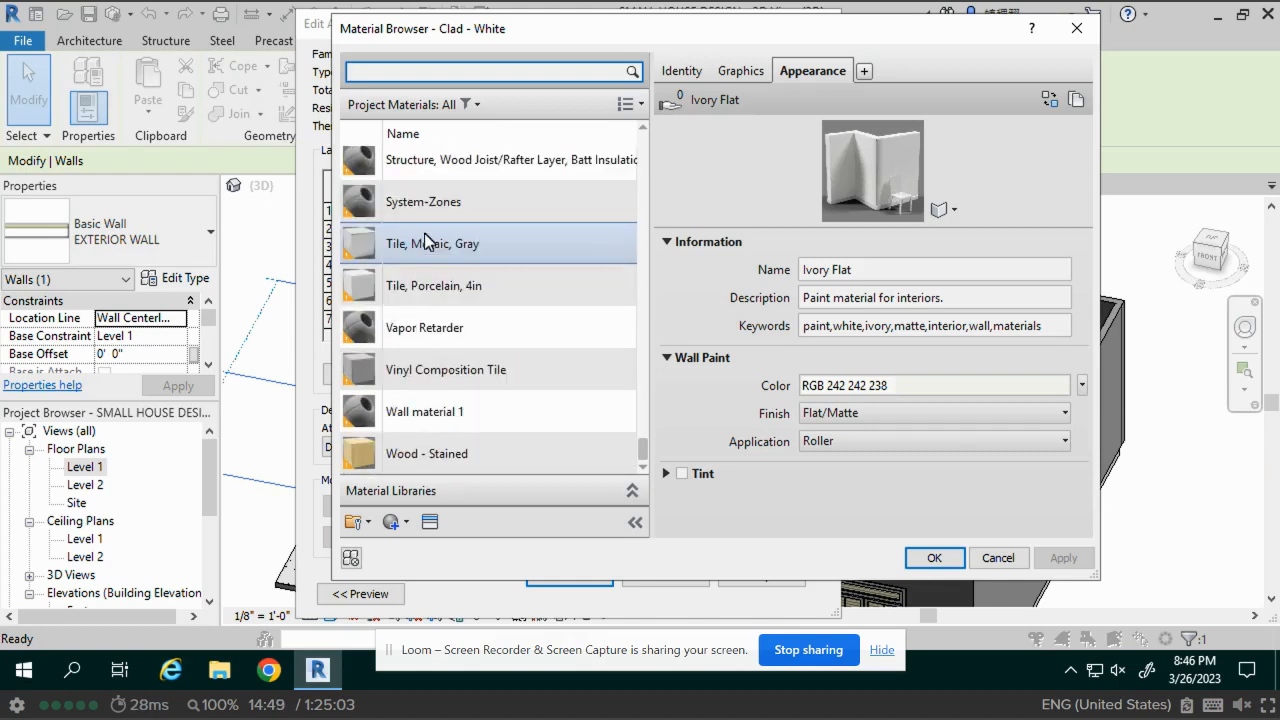
pyautogui.click(450, 461)
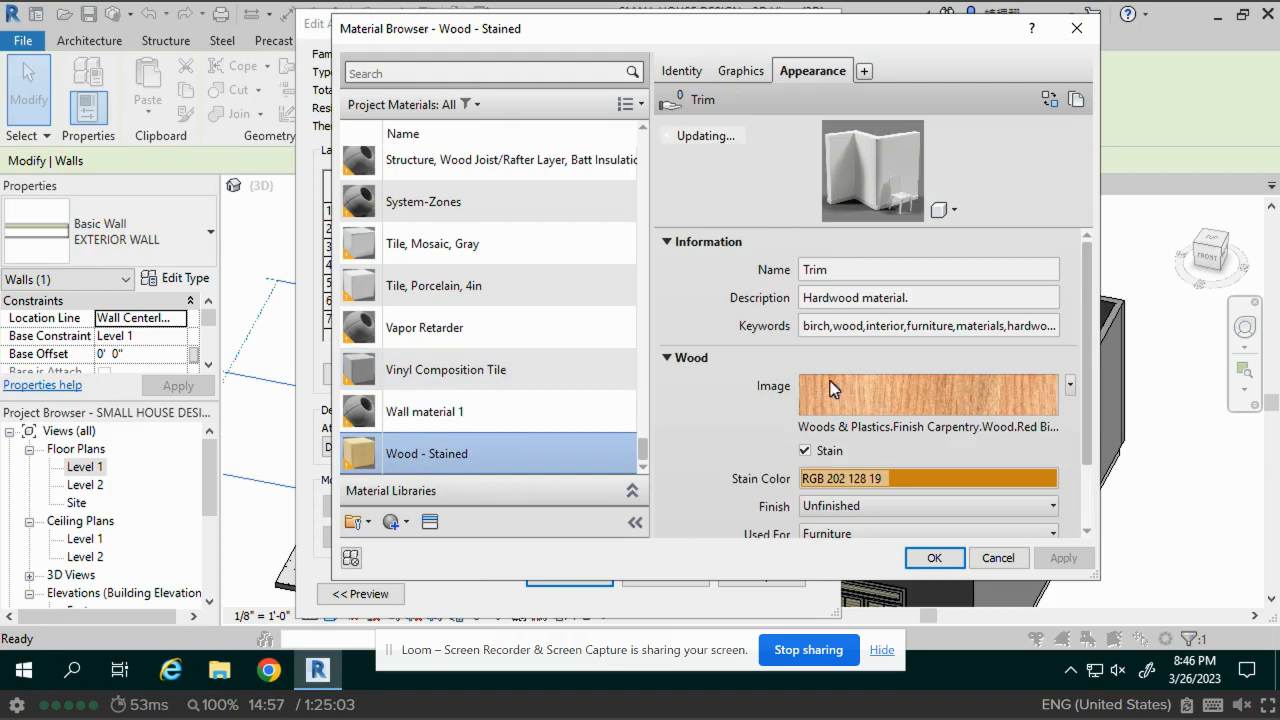
# Open the image selection for Wood - Stained's appearance and look through the wood and laminate texture files in the Mats folder
pyautogui.click(900, 335)
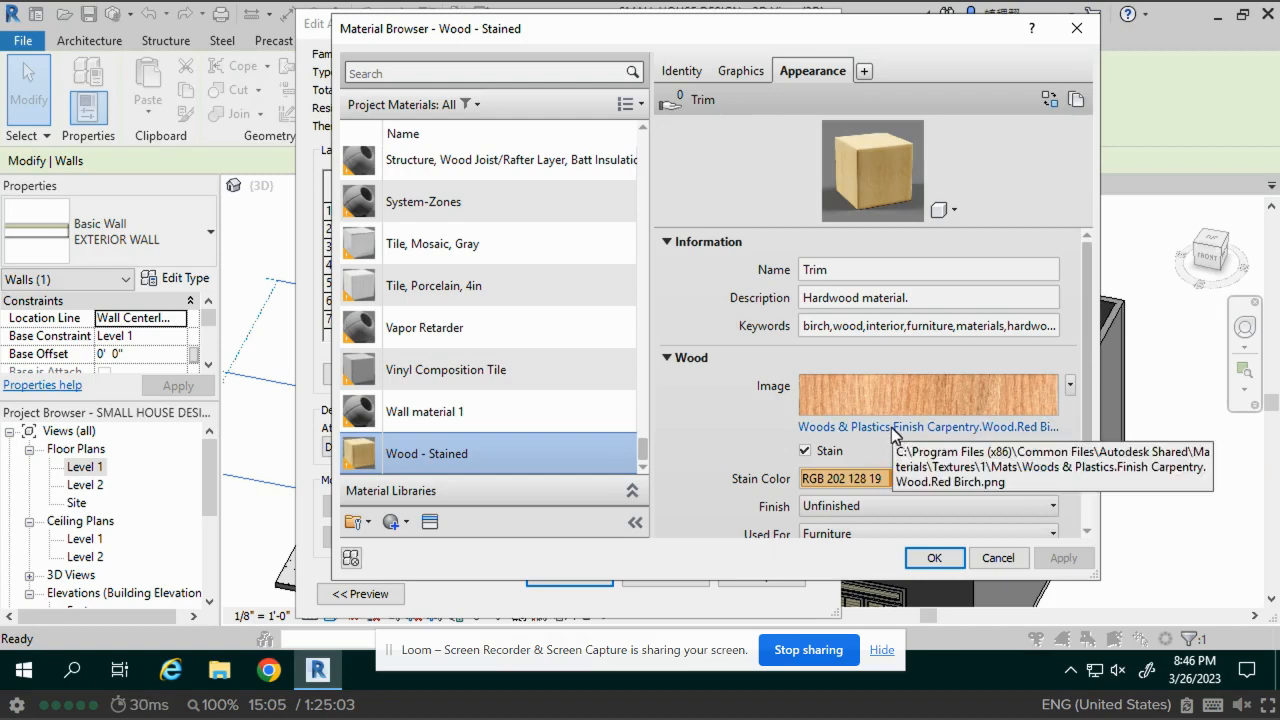
pyautogui.click(880, 427)
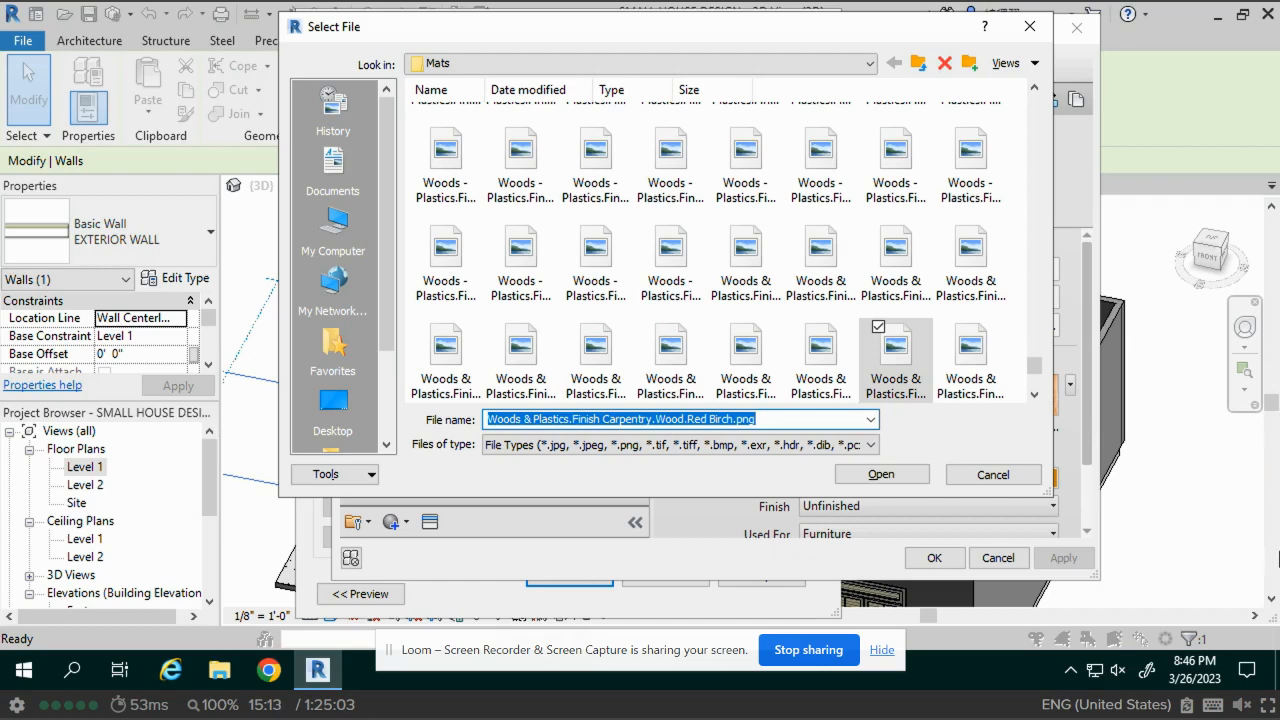
pyautogui.click(597, 366)
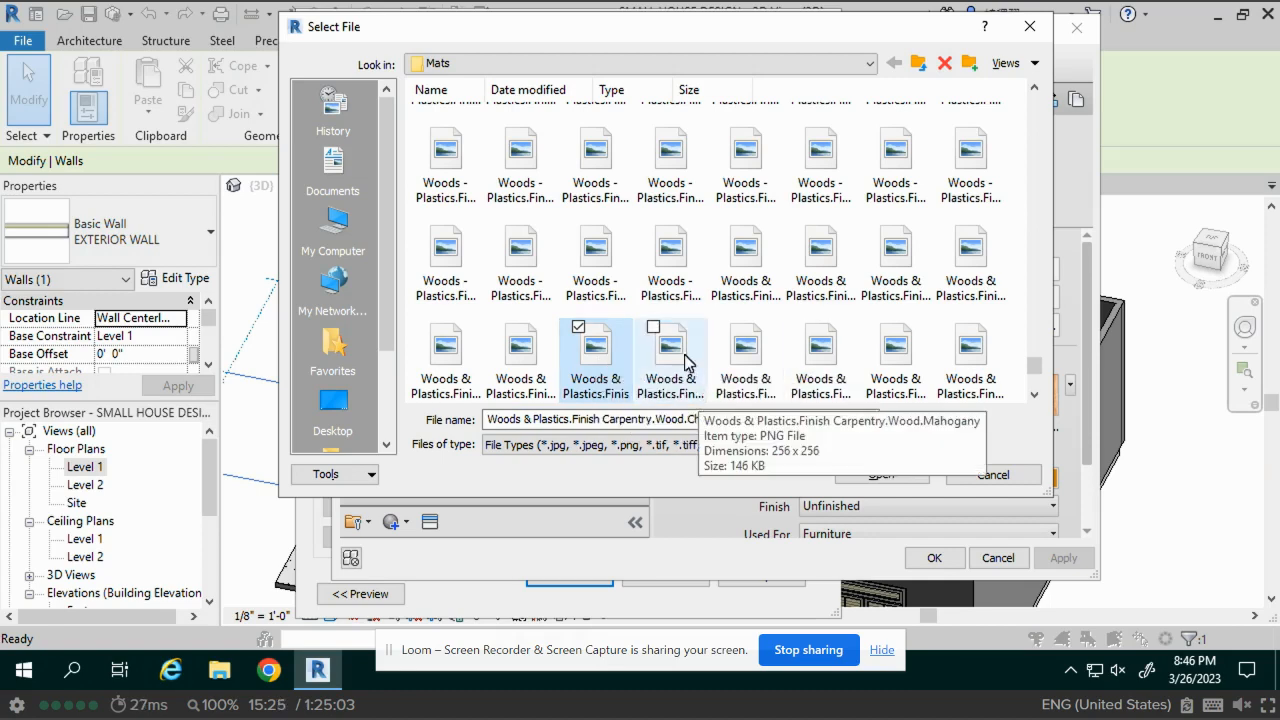
pyautogui.click(688, 360)
pyautogui.click(753, 368)
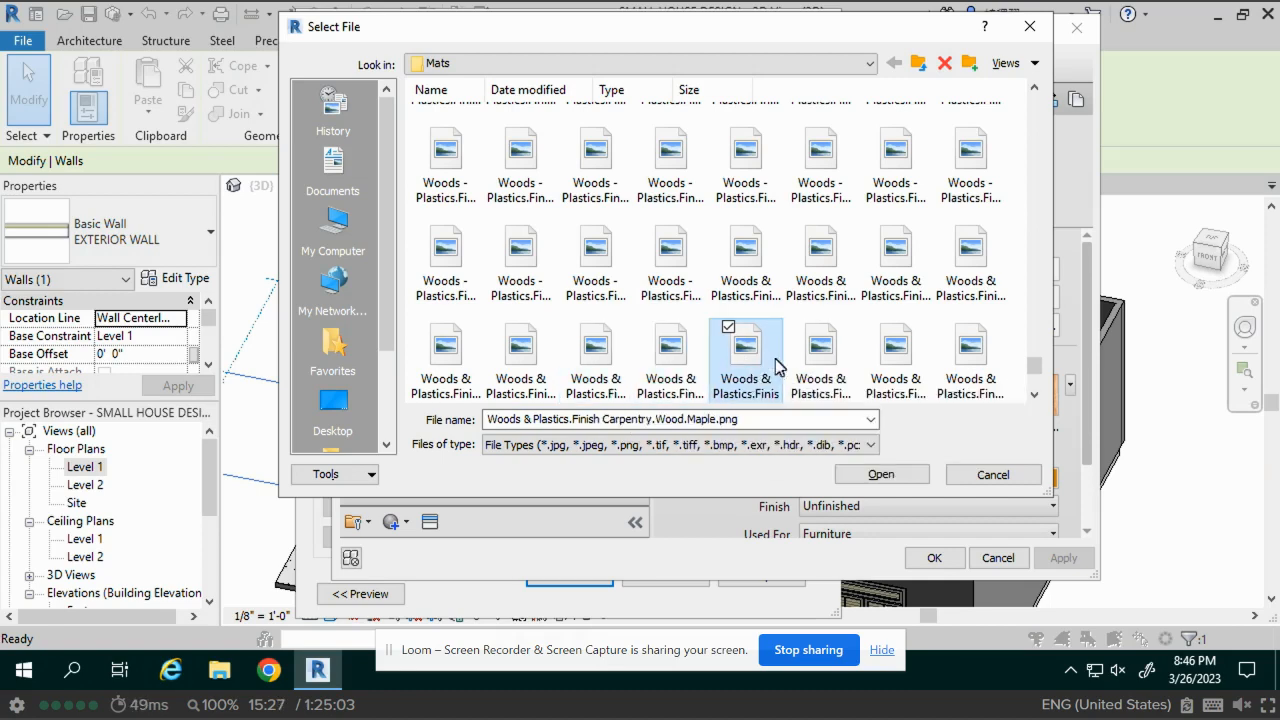
pyautogui.click(755, 251)
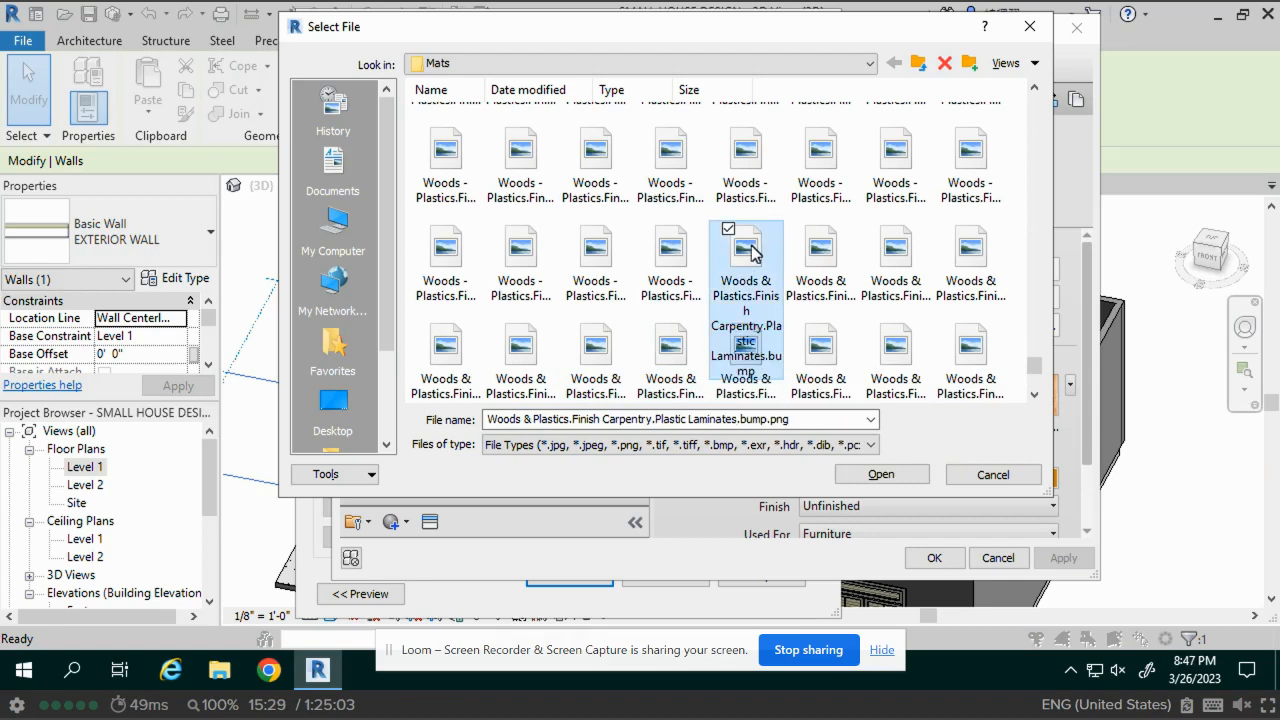
pyautogui.click(741, 178)
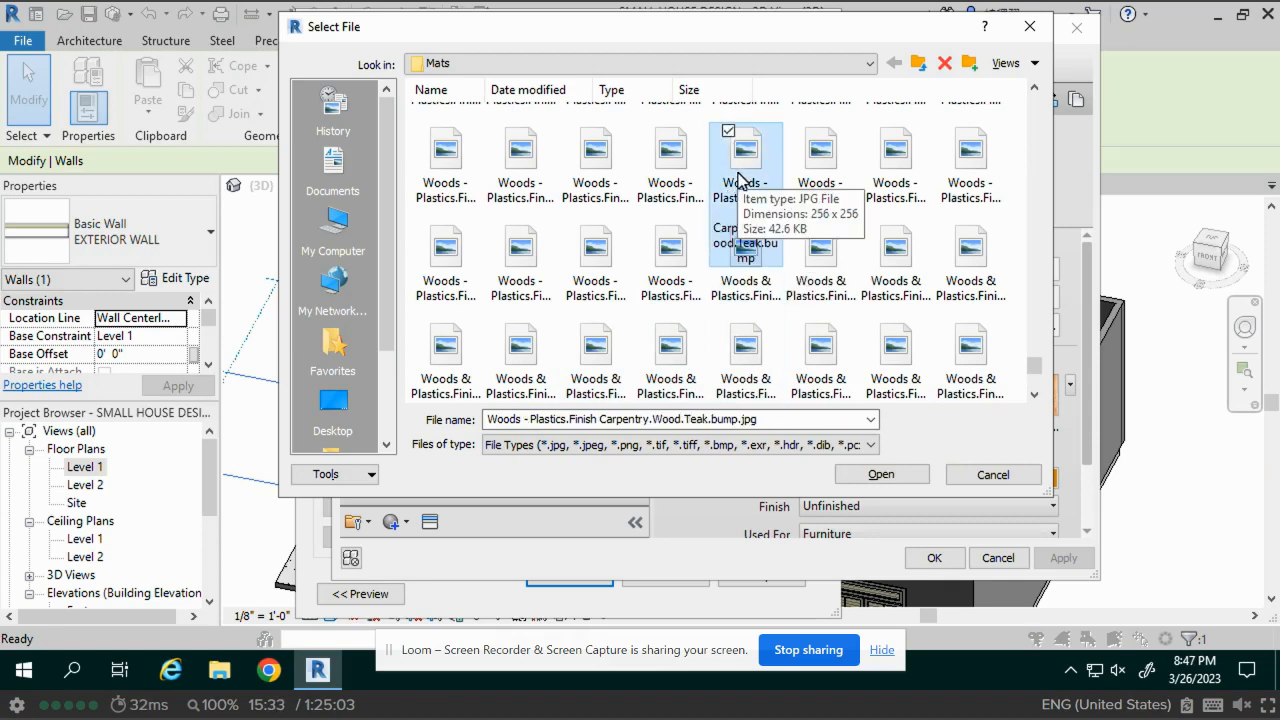
pyautogui.click(821, 177)
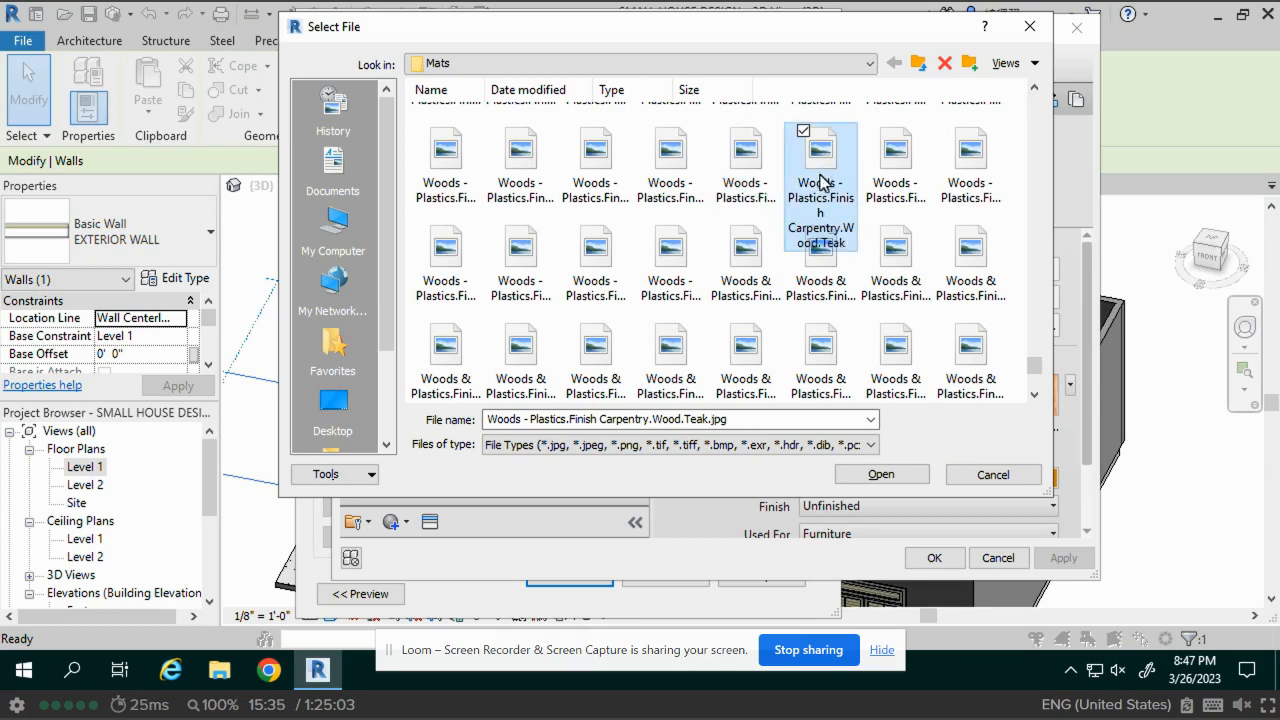
pyautogui.click(910, 180)
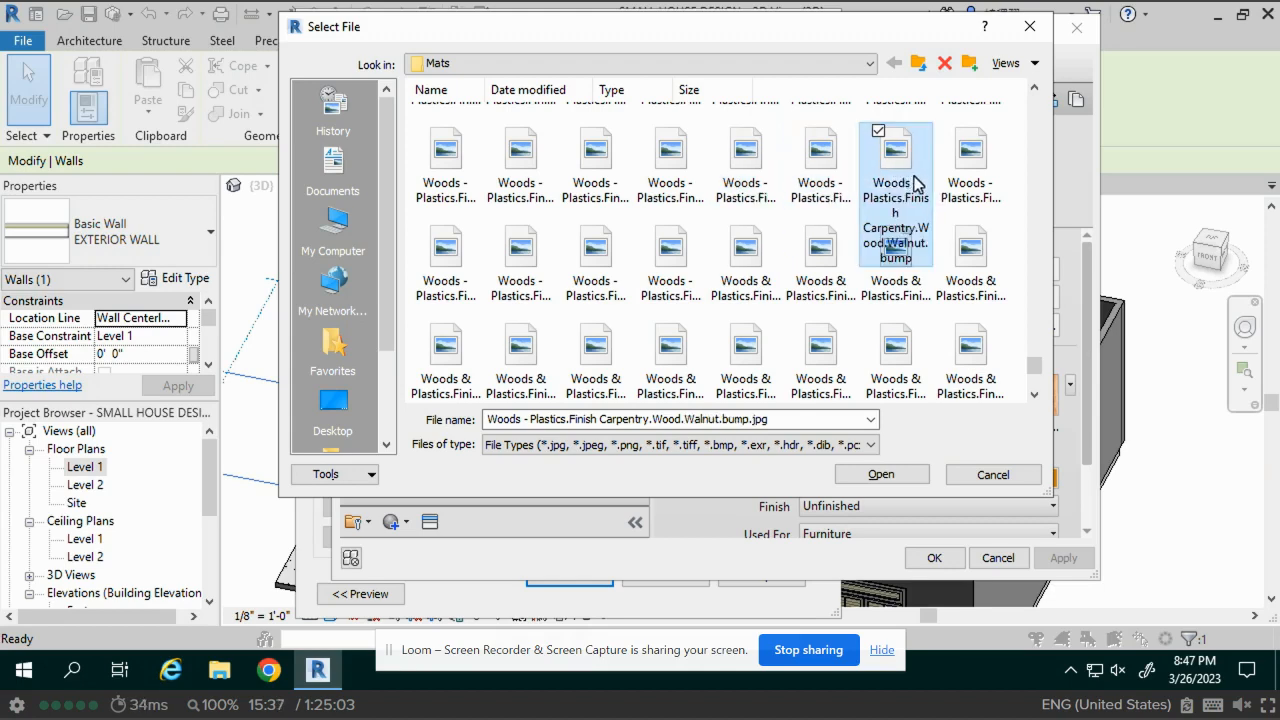
pyautogui.click(595, 170)
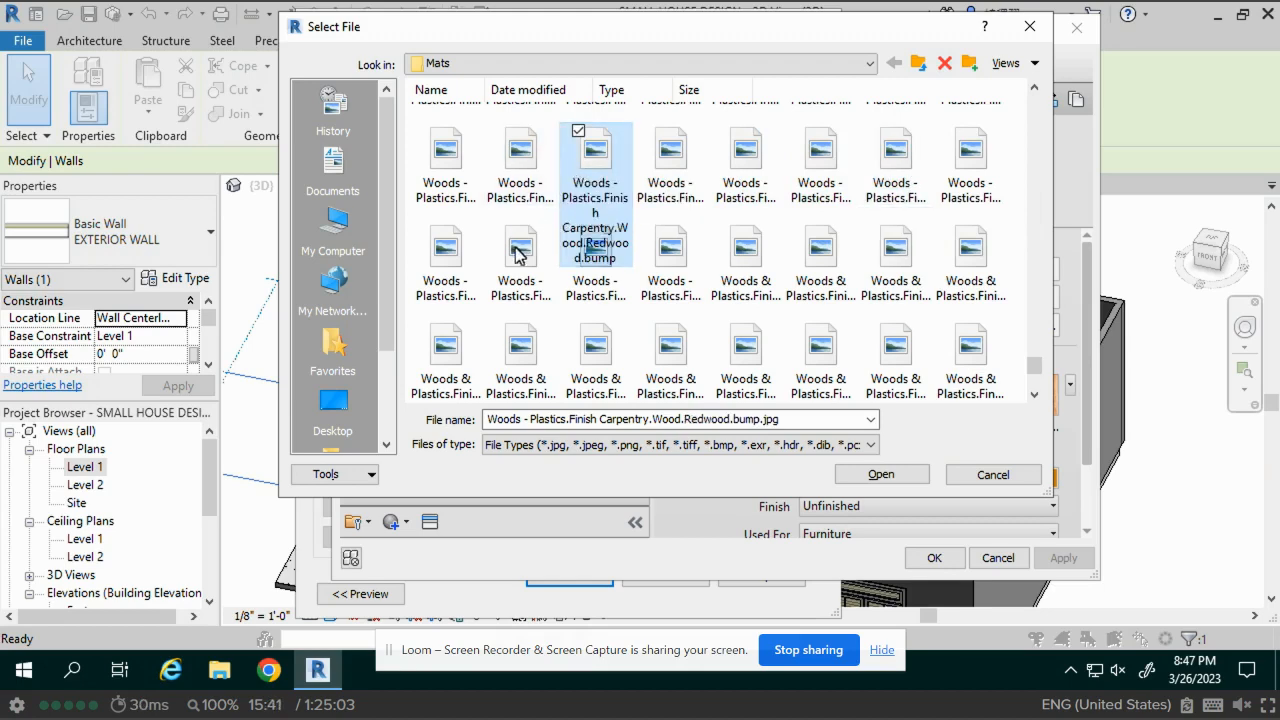
pyautogui.click(531, 183)
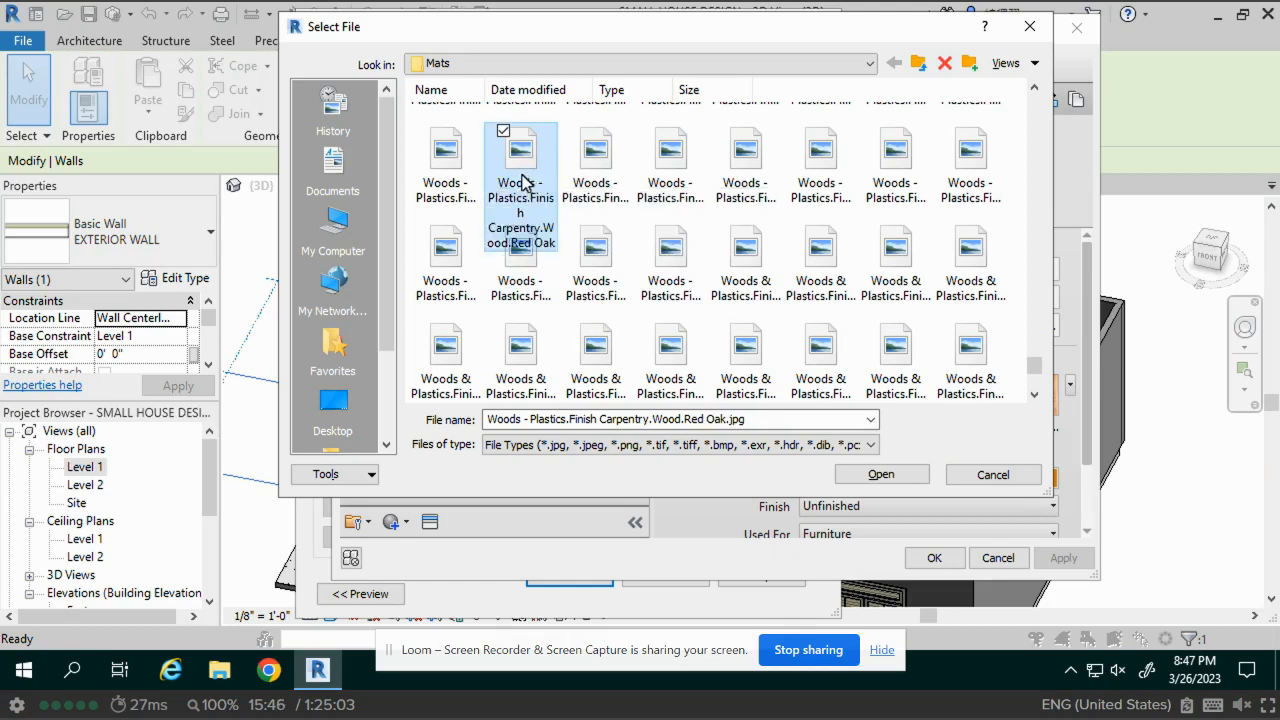
pyautogui.click(442, 167)
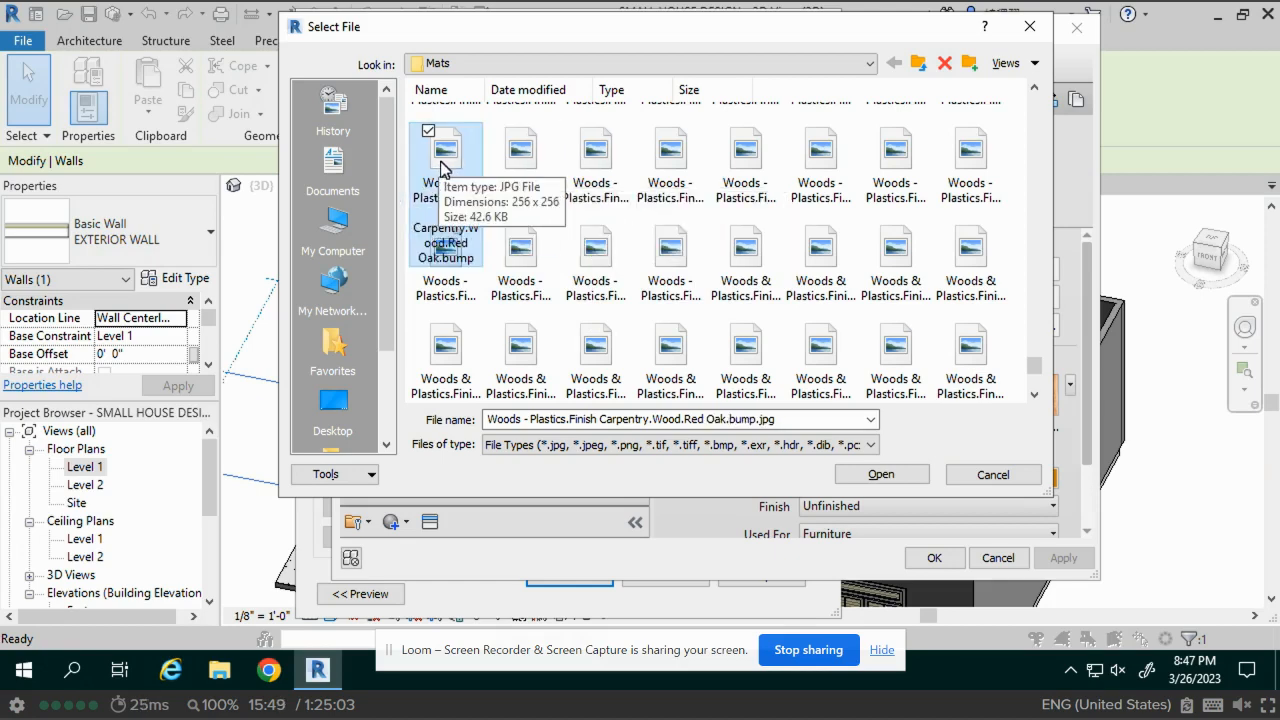
pyautogui.click(461, 348)
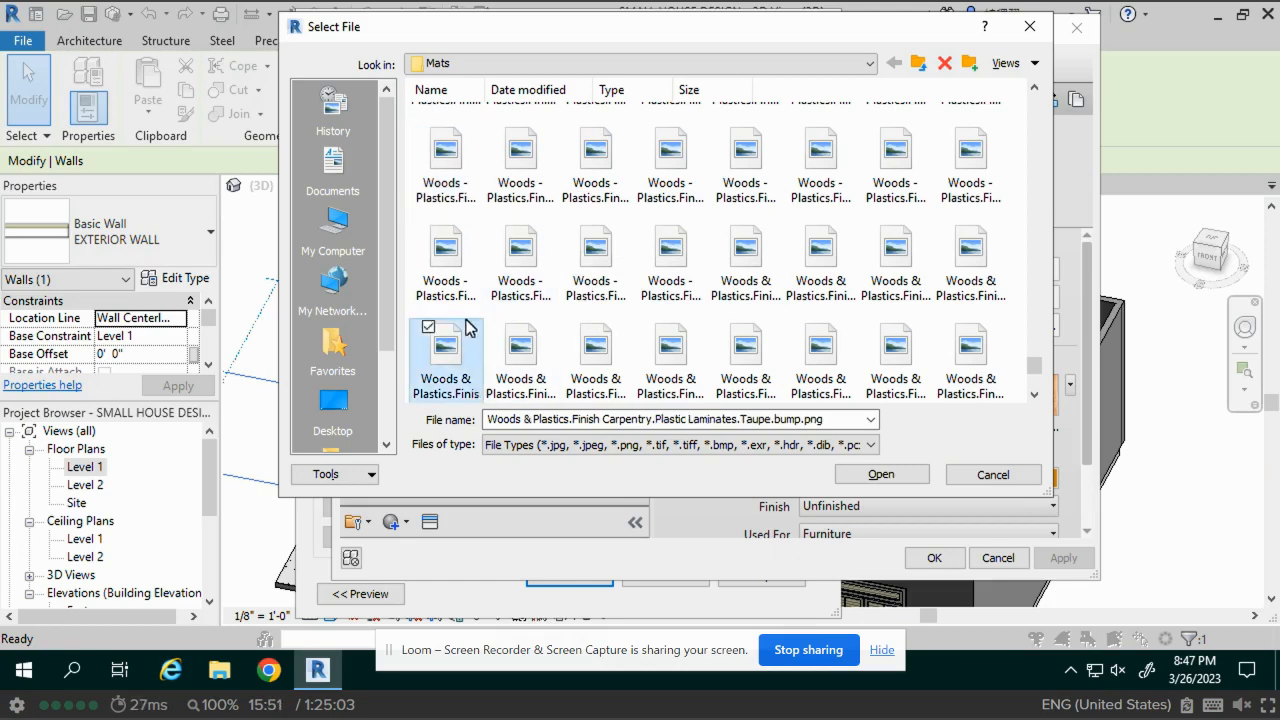
# Replace Wood - Stained's appearance image with Woods - Plastics.Finish Carpentry.Wood.Boards.bump.jpg and apply the change
pyautogui.scroll(2, 588, 291)
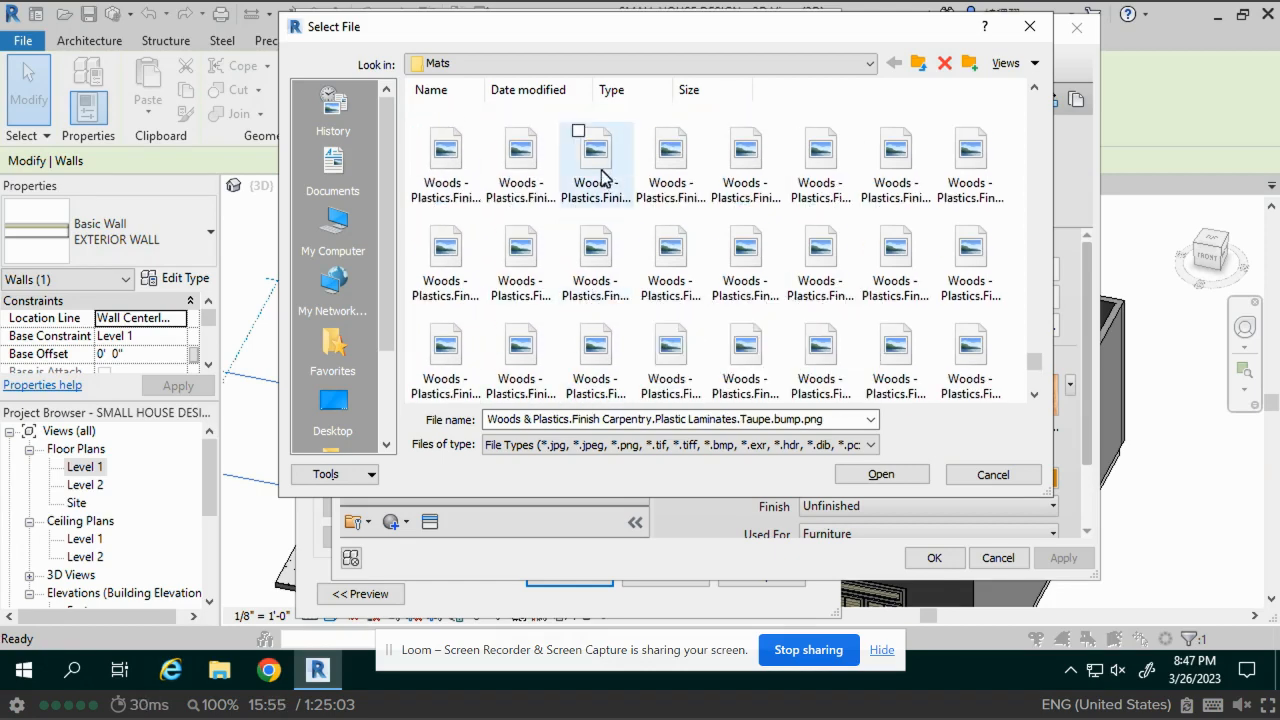
pyautogui.click(608, 172)
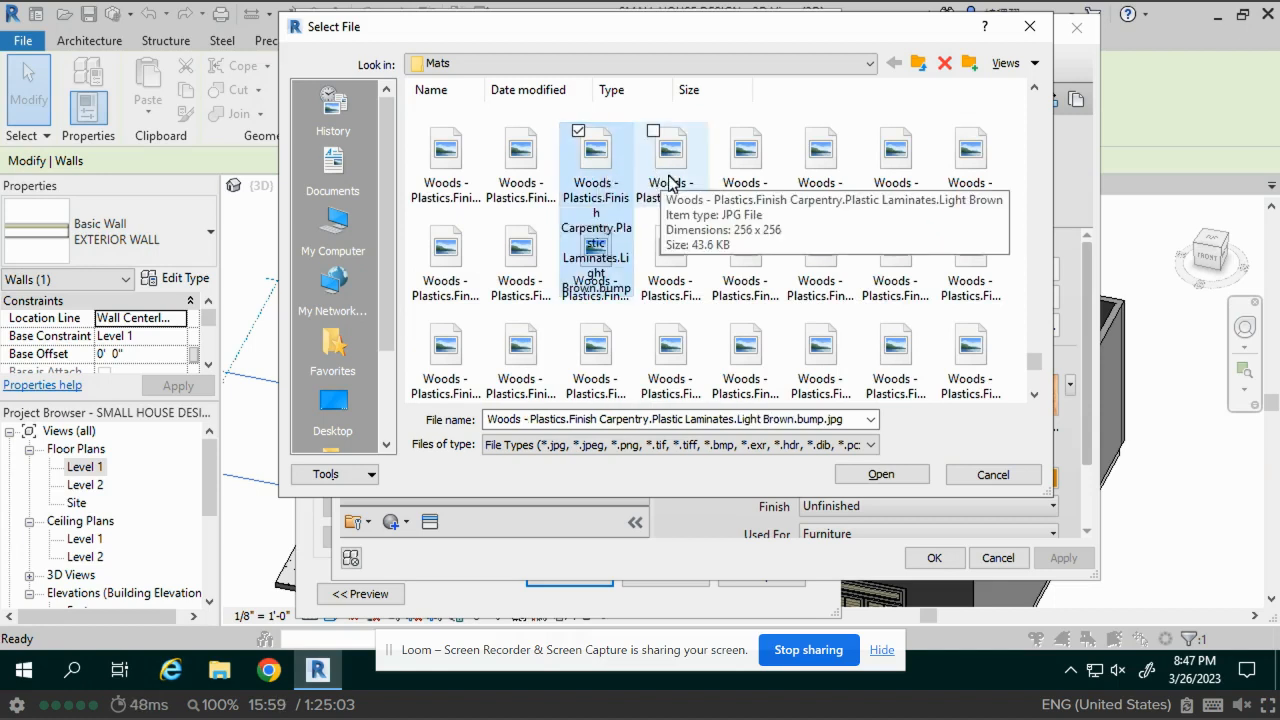
pyautogui.click(742, 175)
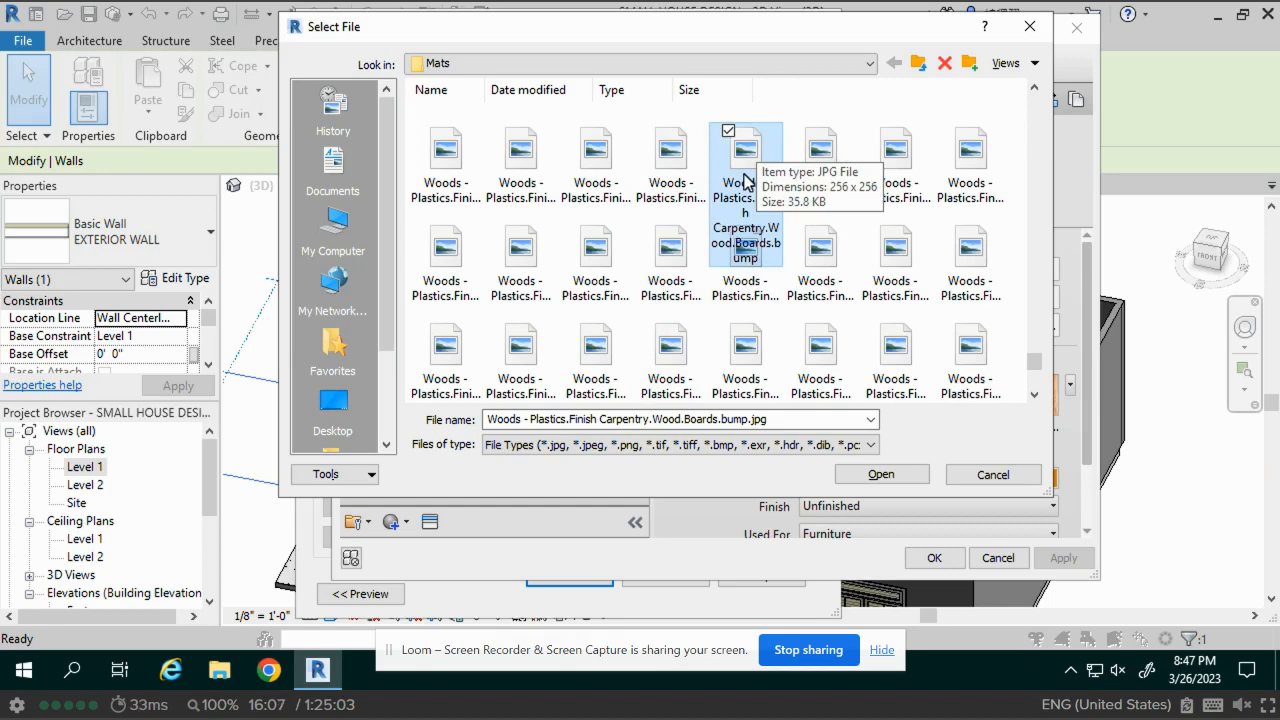
pyautogui.click(884, 476)
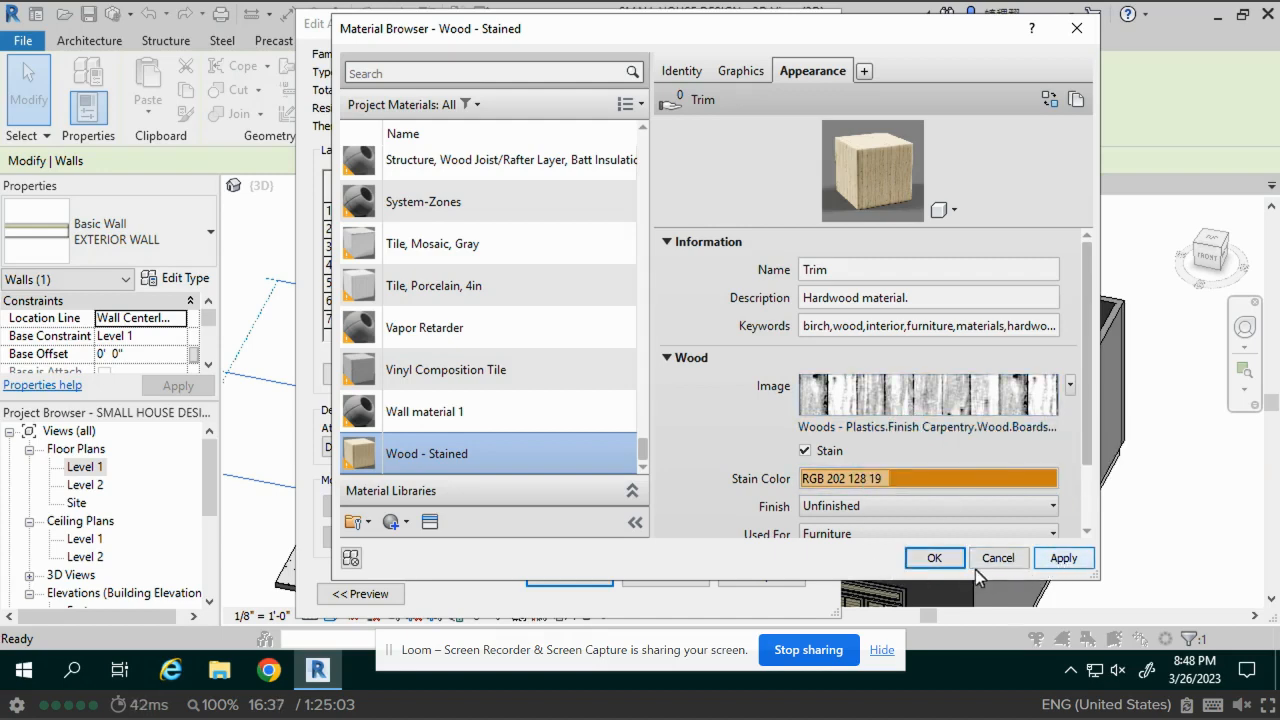
pyautogui.click(1064, 560)
# Enable Use Render Appearance for the shading of Wood - Stained and accept the material for the Finish 2 [5] layer
pyautogui.click(803, 75)
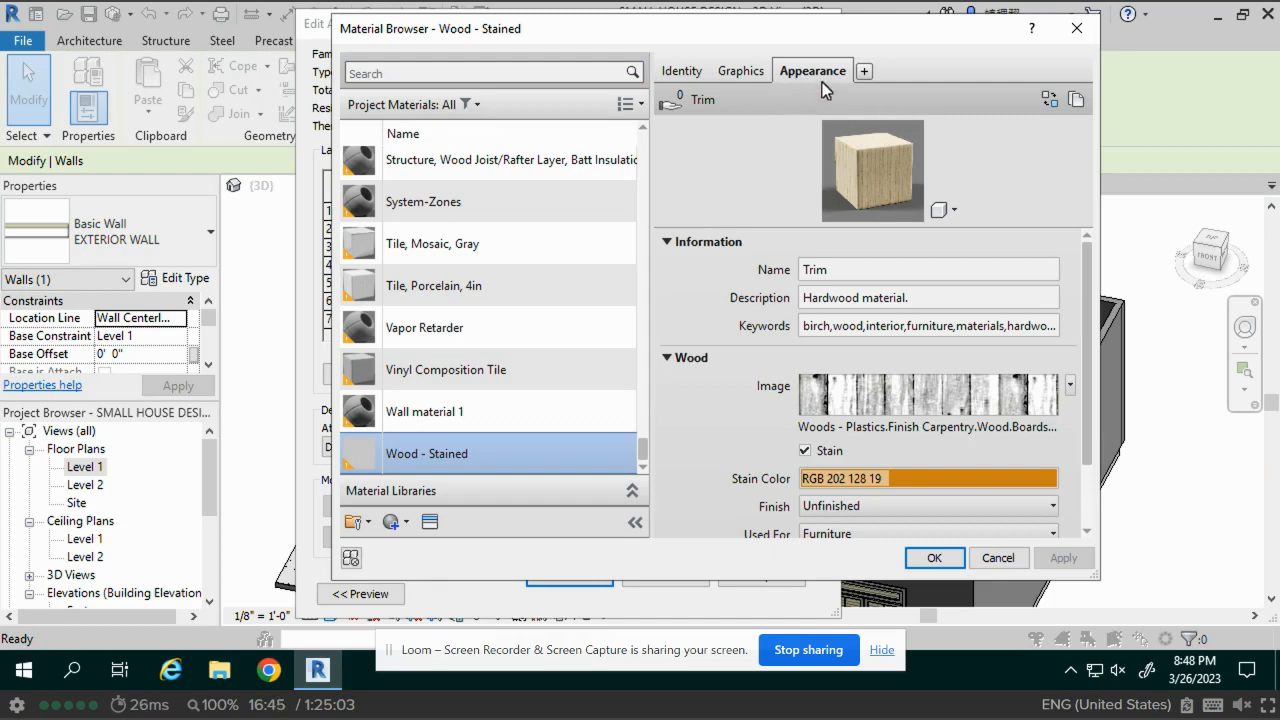
pyautogui.click(745, 72)
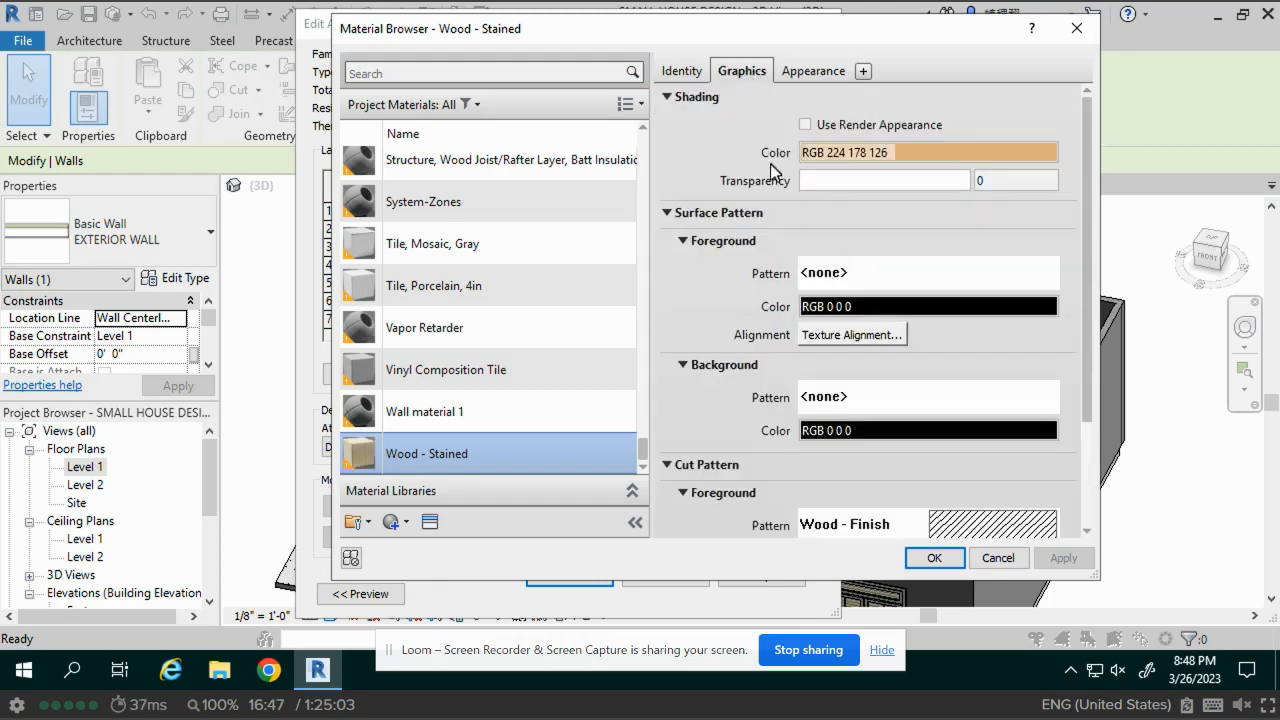
pyautogui.click(805, 126)
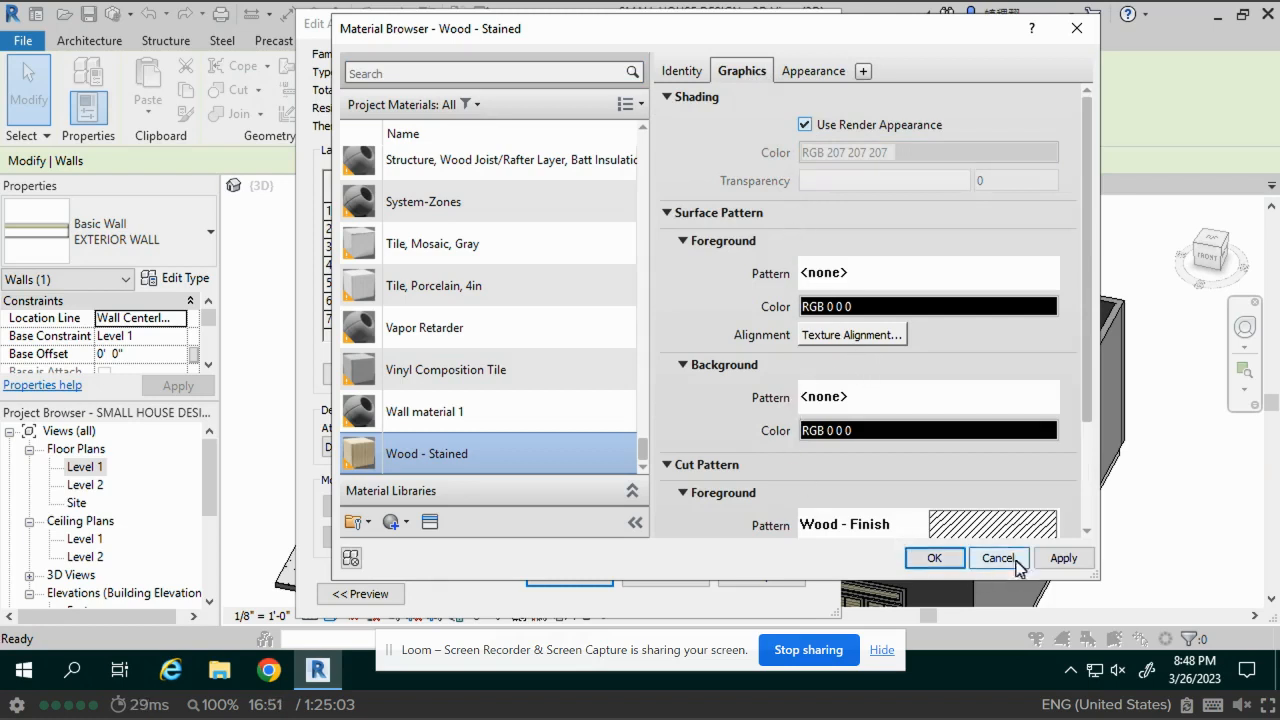
pyautogui.click(1063, 557)
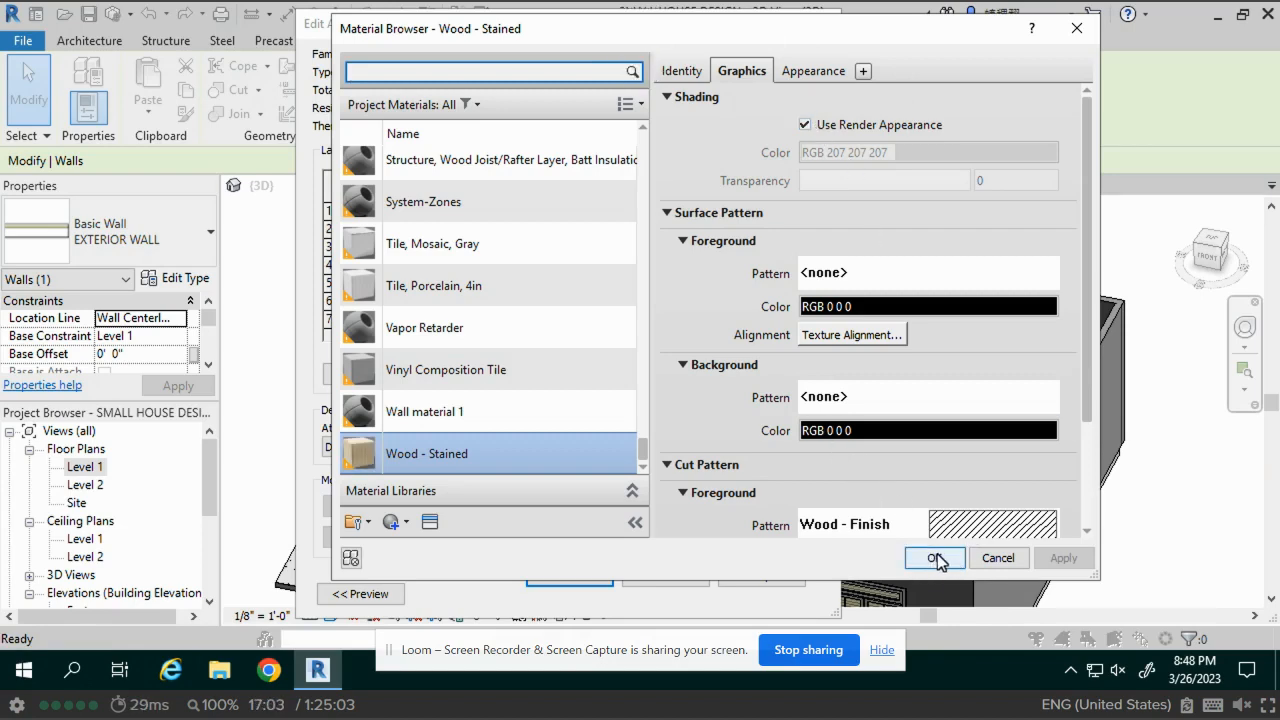
pyautogui.click(933, 558)
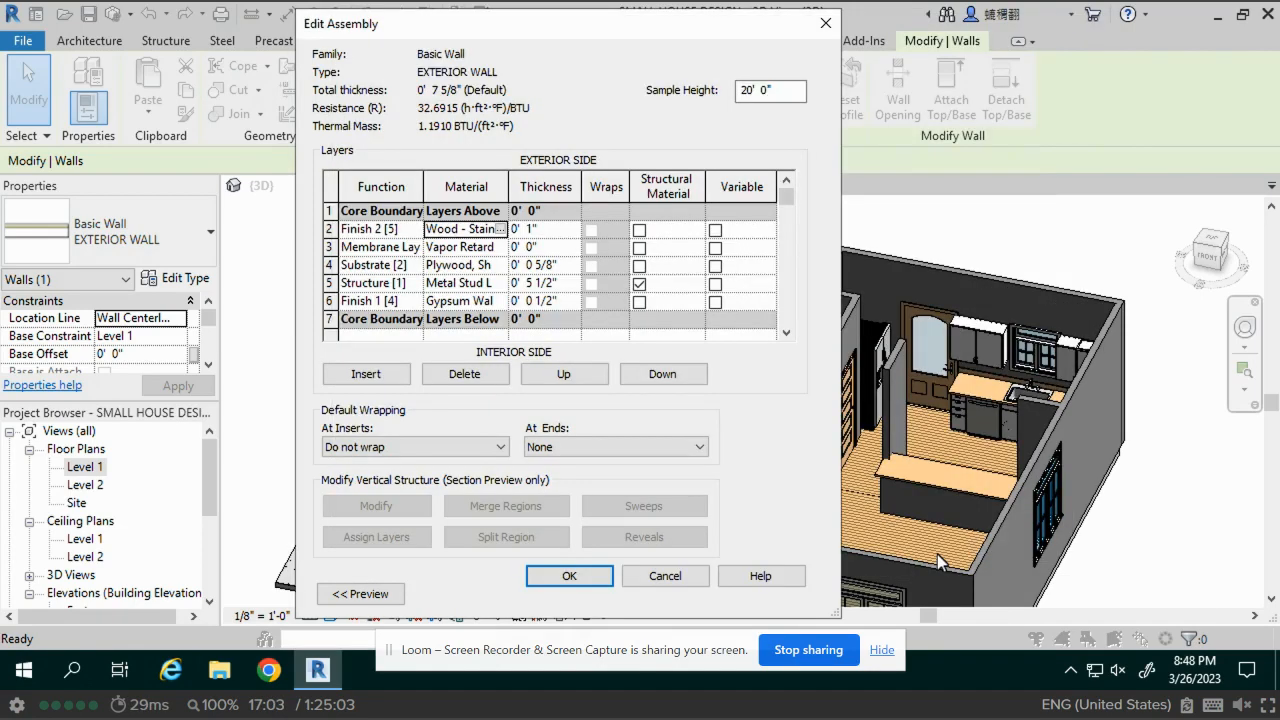
# Accept the edited layer assembly, apply it to the EXTERIOR WALL type and deselect the porch wall
pyautogui.click(580, 567)
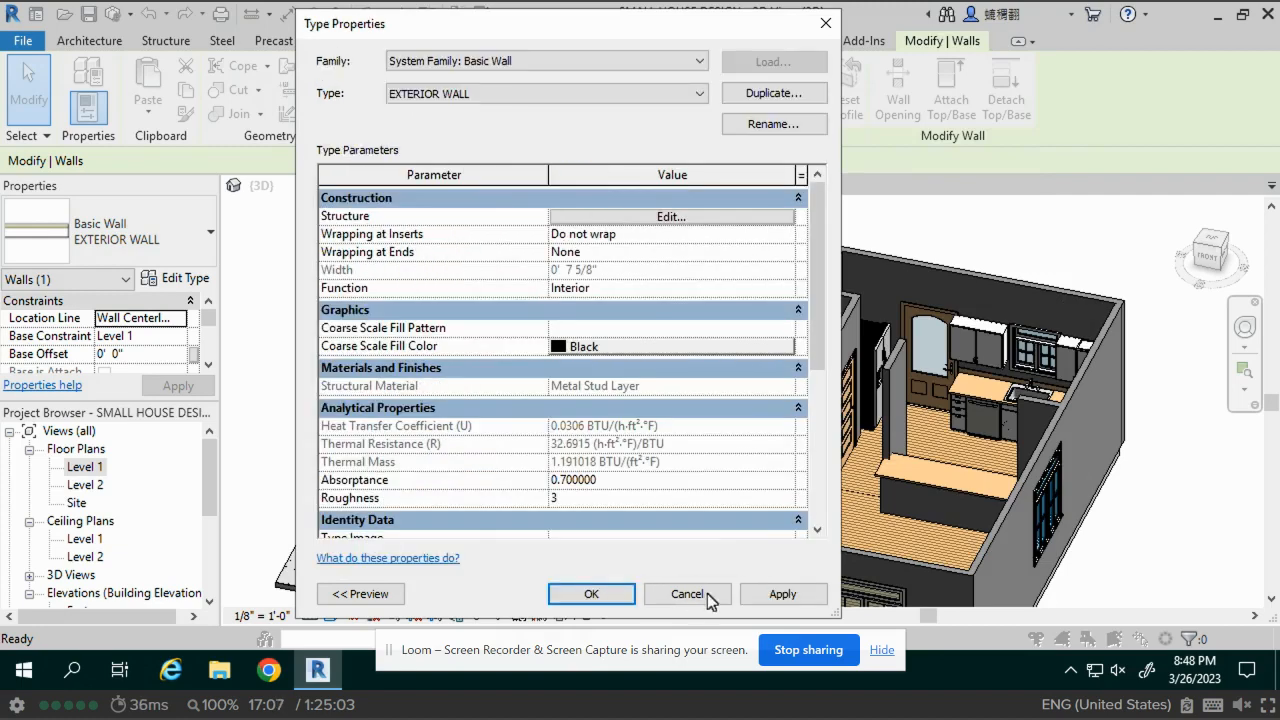
pyautogui.click(781, 597)
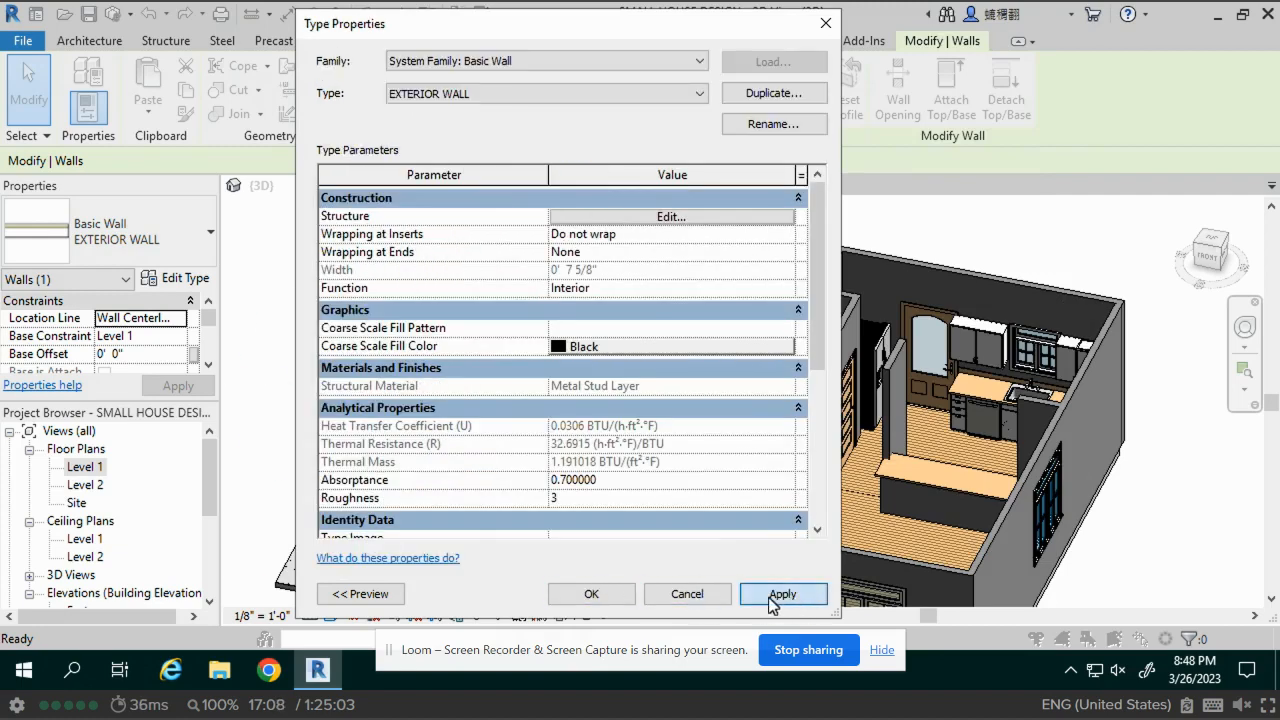
pyautogui.click(596, 592)
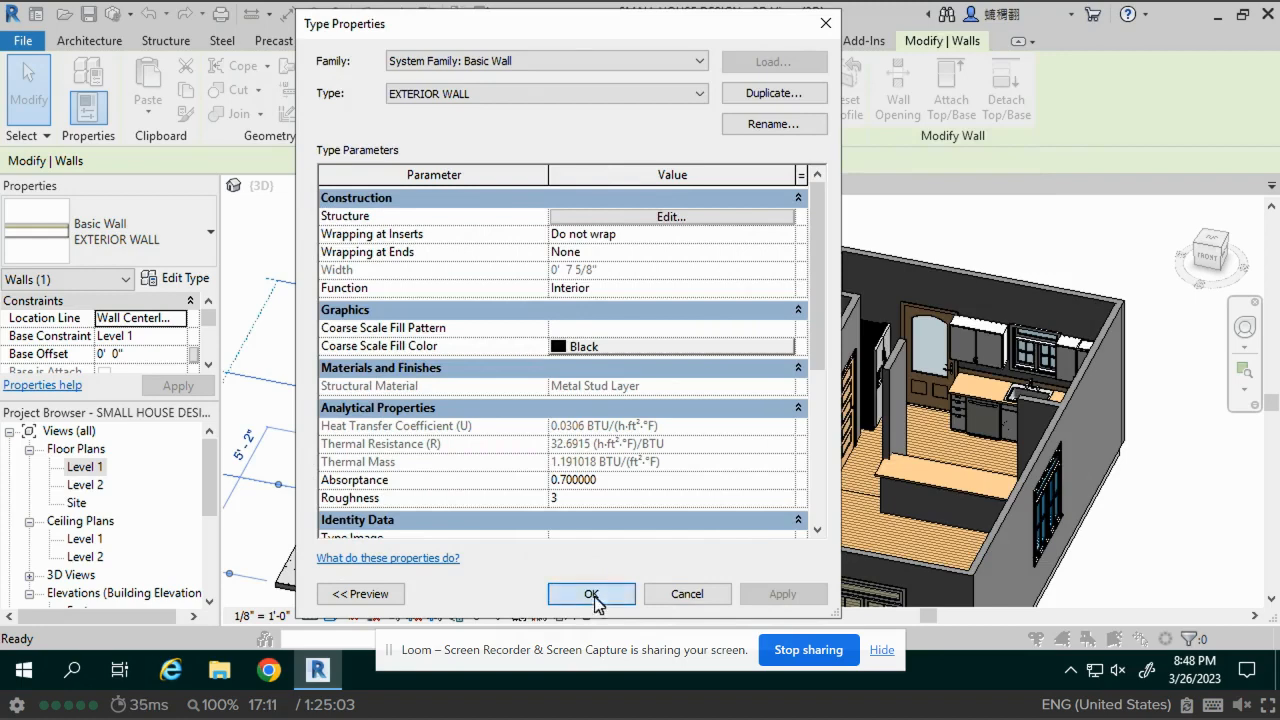
pyautogui.click(315, 256)
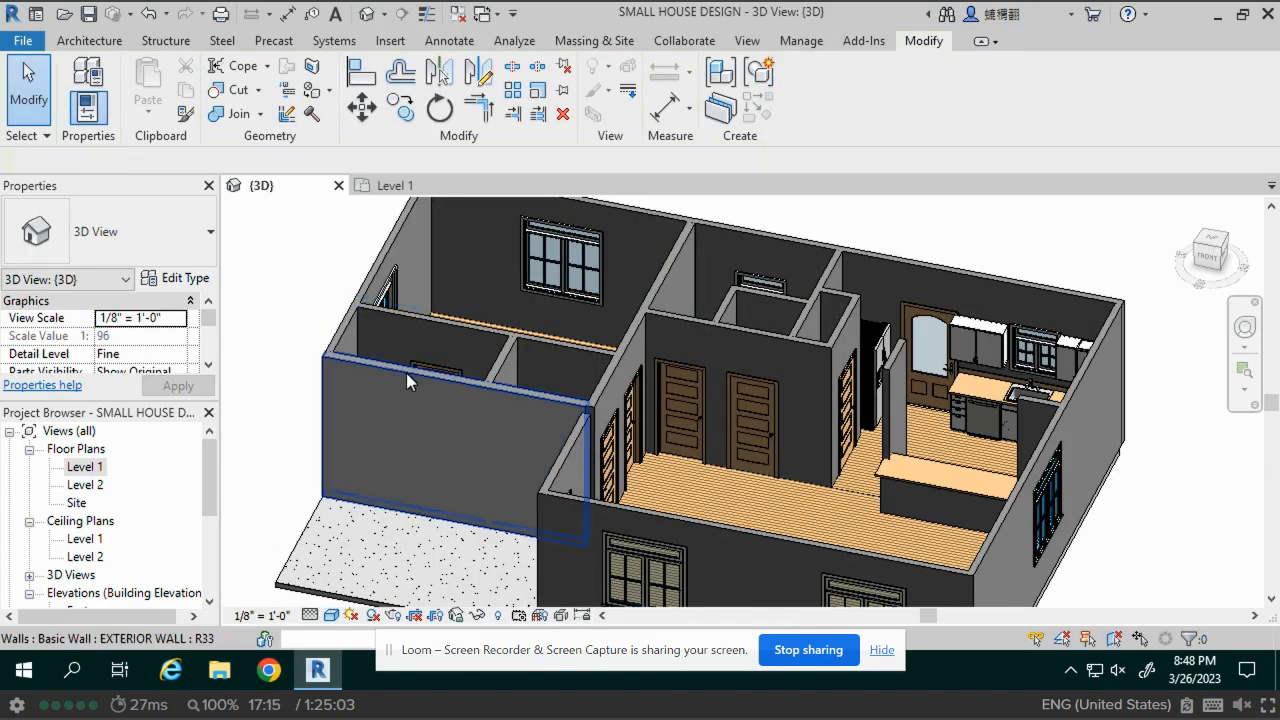
# Inspect the porch wall's layers in the Level 1 floor plan, then return to the default 3D view to examine its exterior face
pyautogui.doubleClick(92, 467)
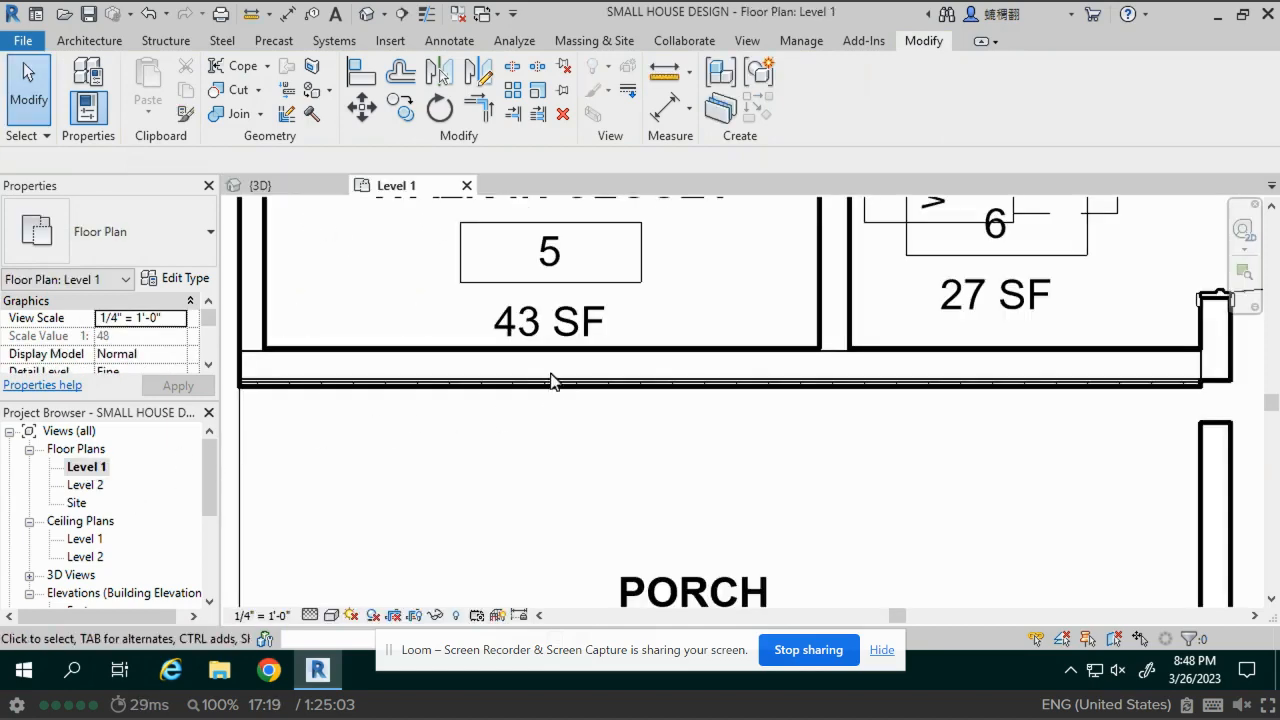
pyautogui.click(588, 383)
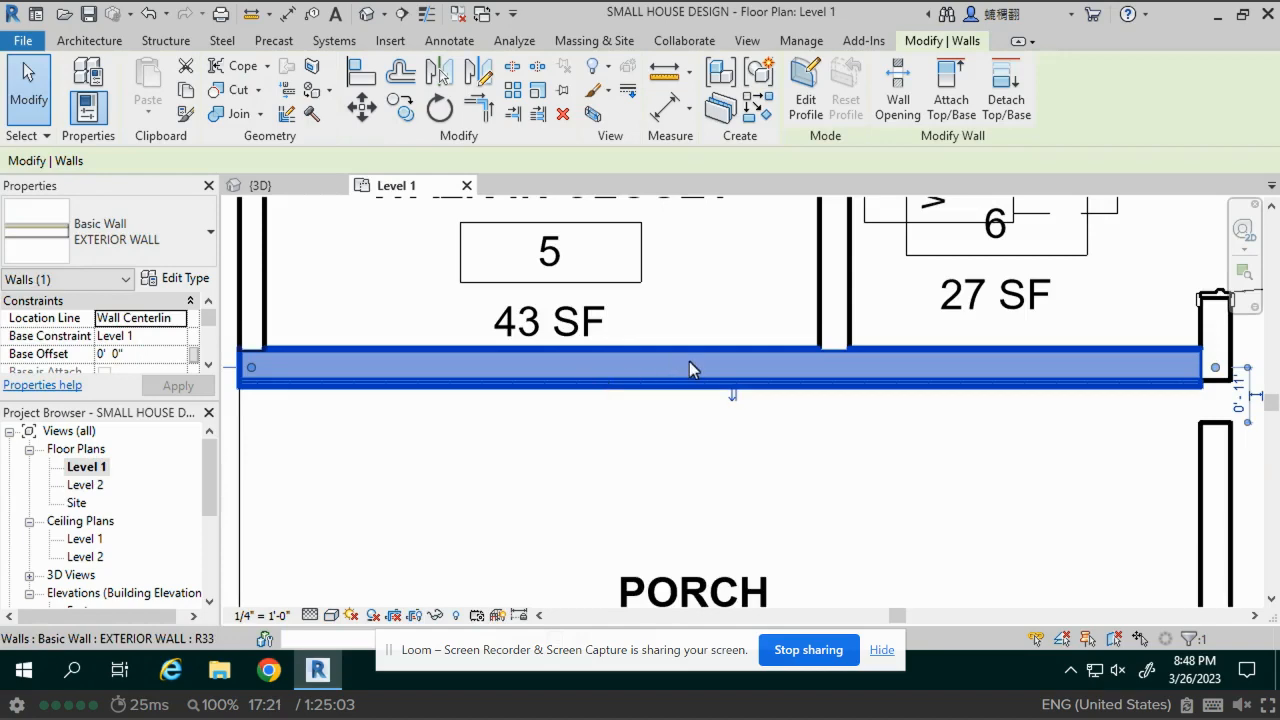
pyautogui.click(368, 14)
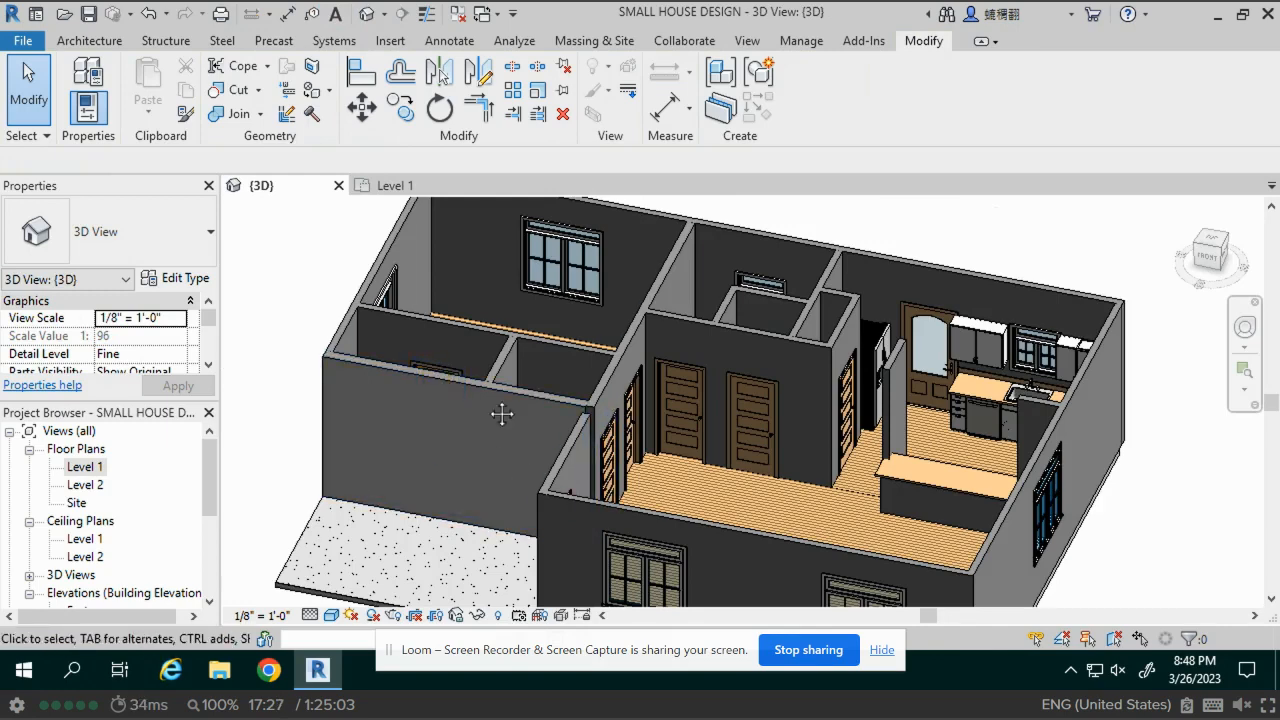
pyautogui.moveTo(500, 414); pyautogui.dragTo(438, 318, button='middle')
pyautogui.scroll(2, 438, 318)
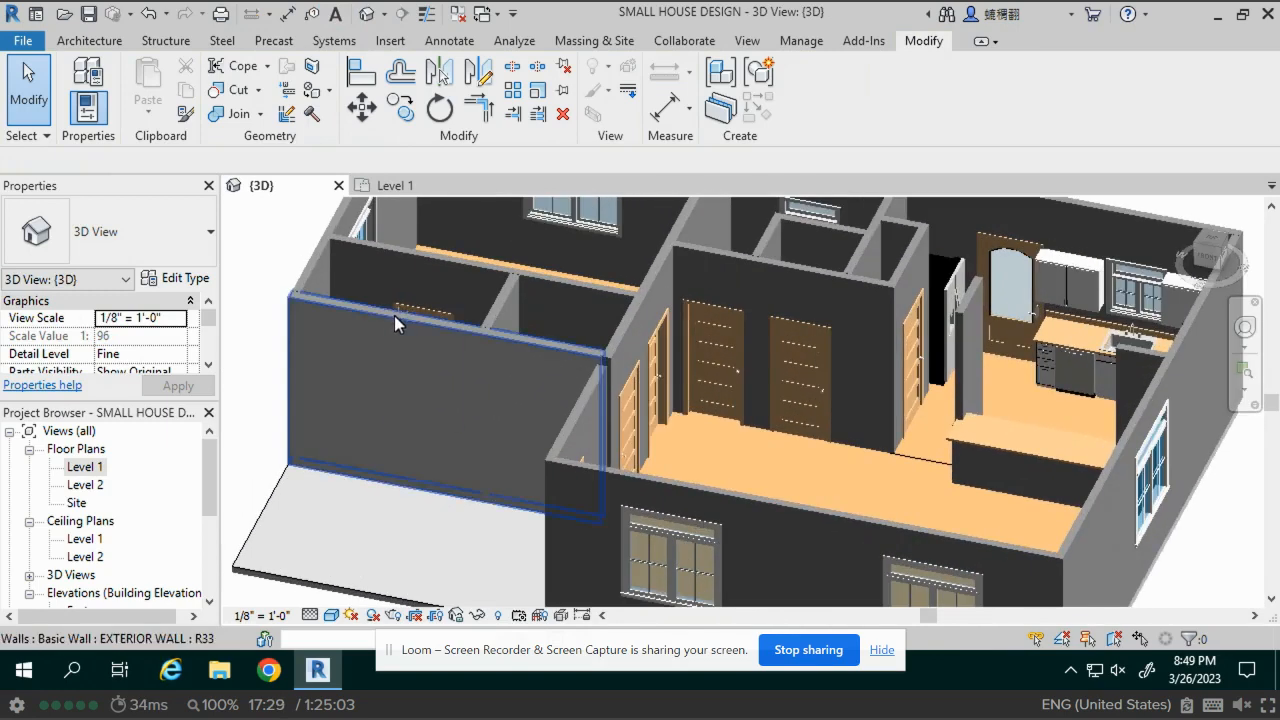
# Open the Wood - Stained material of the porch wall's Finish 2 [5] layer from the EXTERIOR WALL type's structure
pyautogui.click(397, 323)
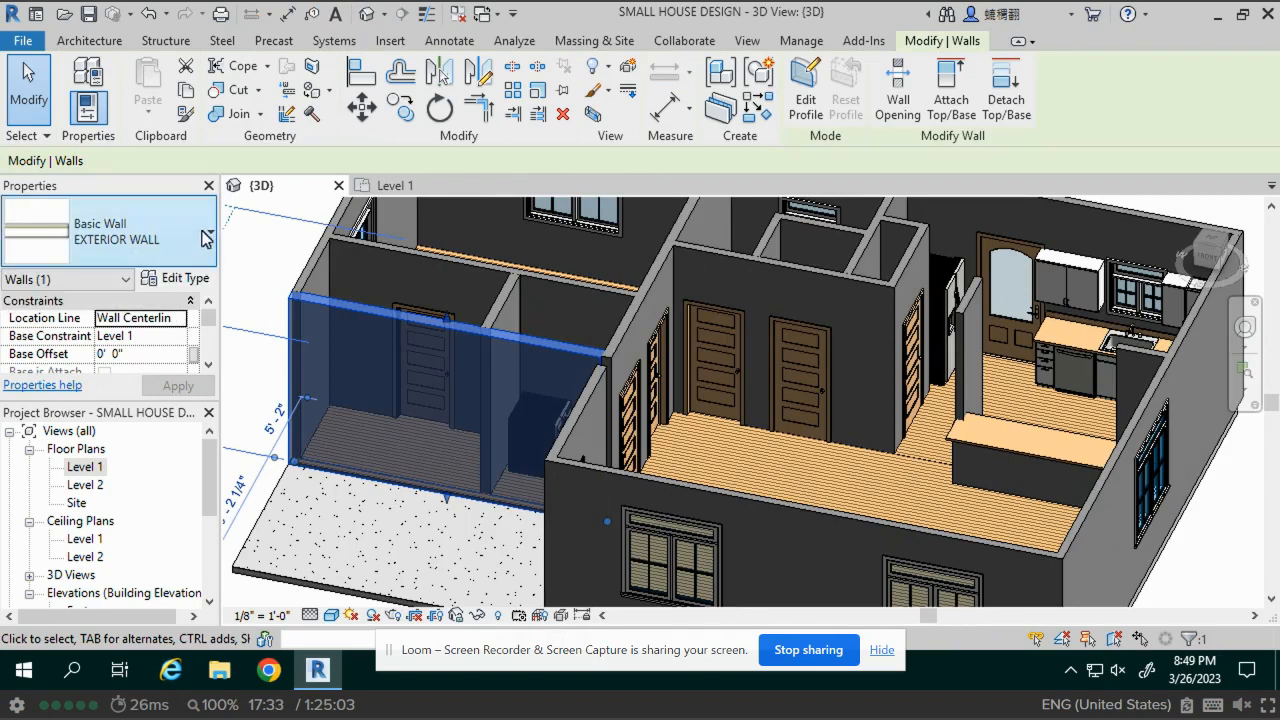
pyautogui.click(198, 285)
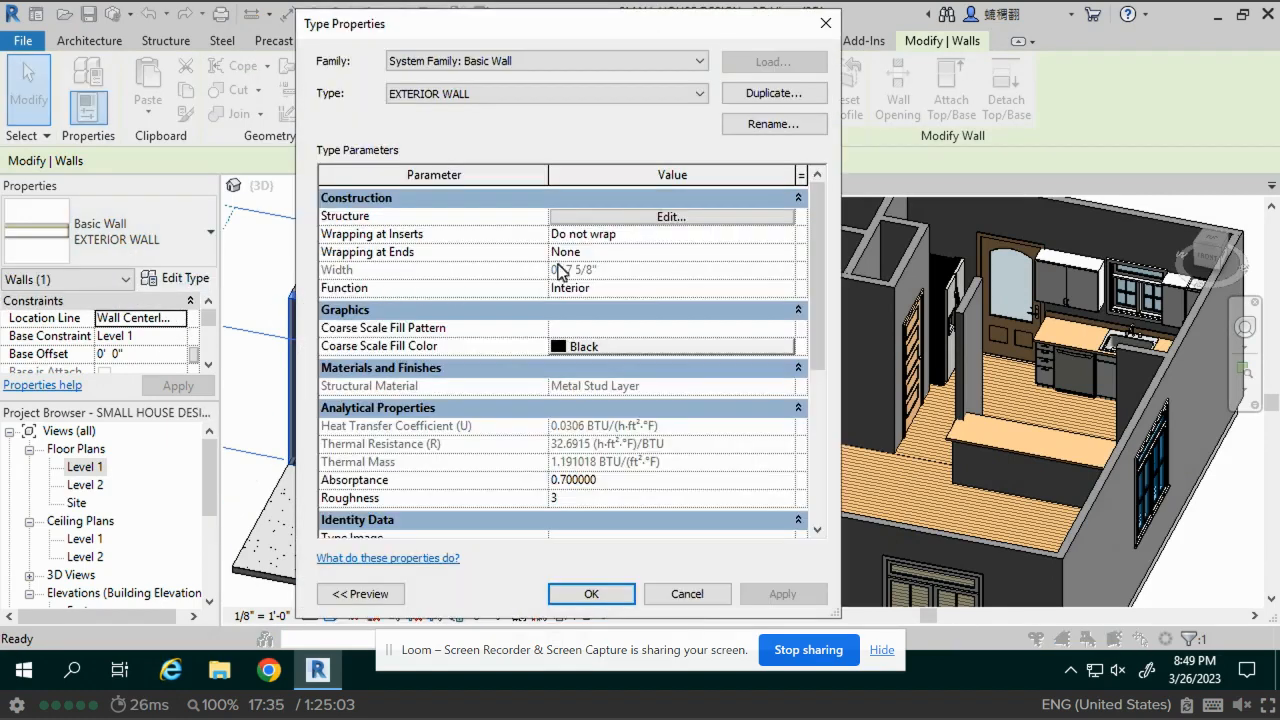
pyautogui.click(668, 217)
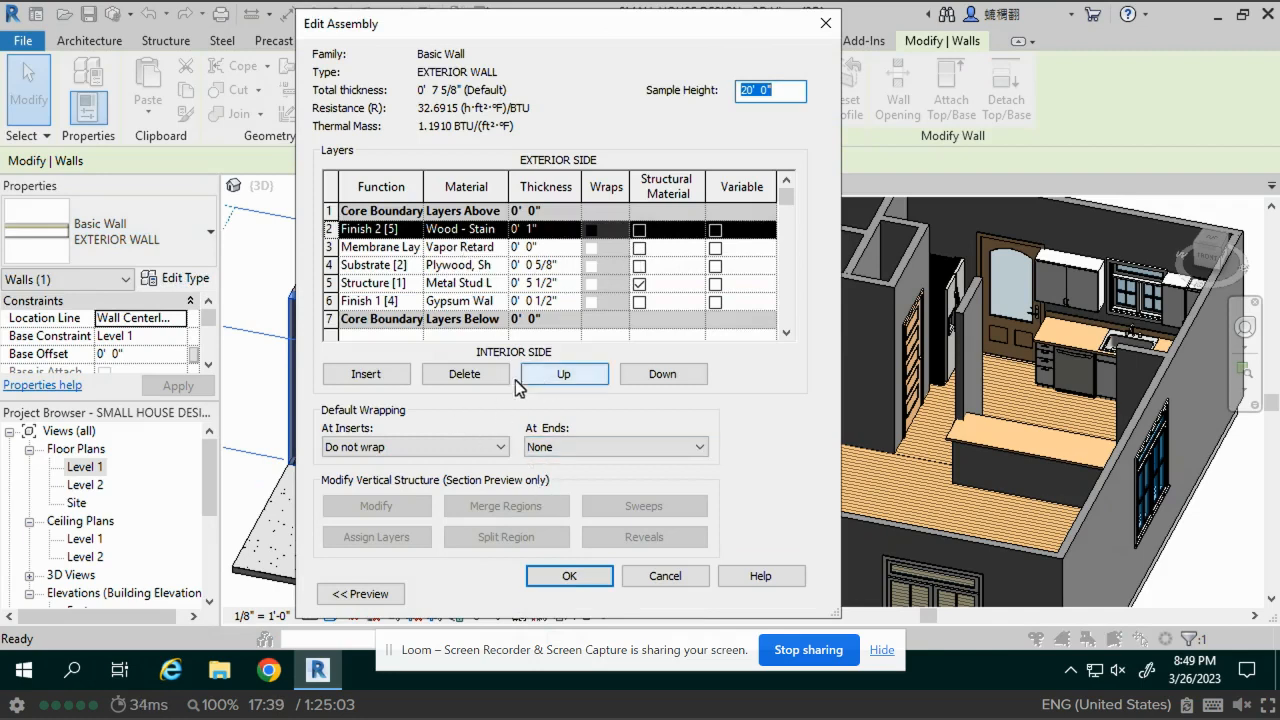
pyautogui.click(503, 235)
pyautogui.click(500, 229)
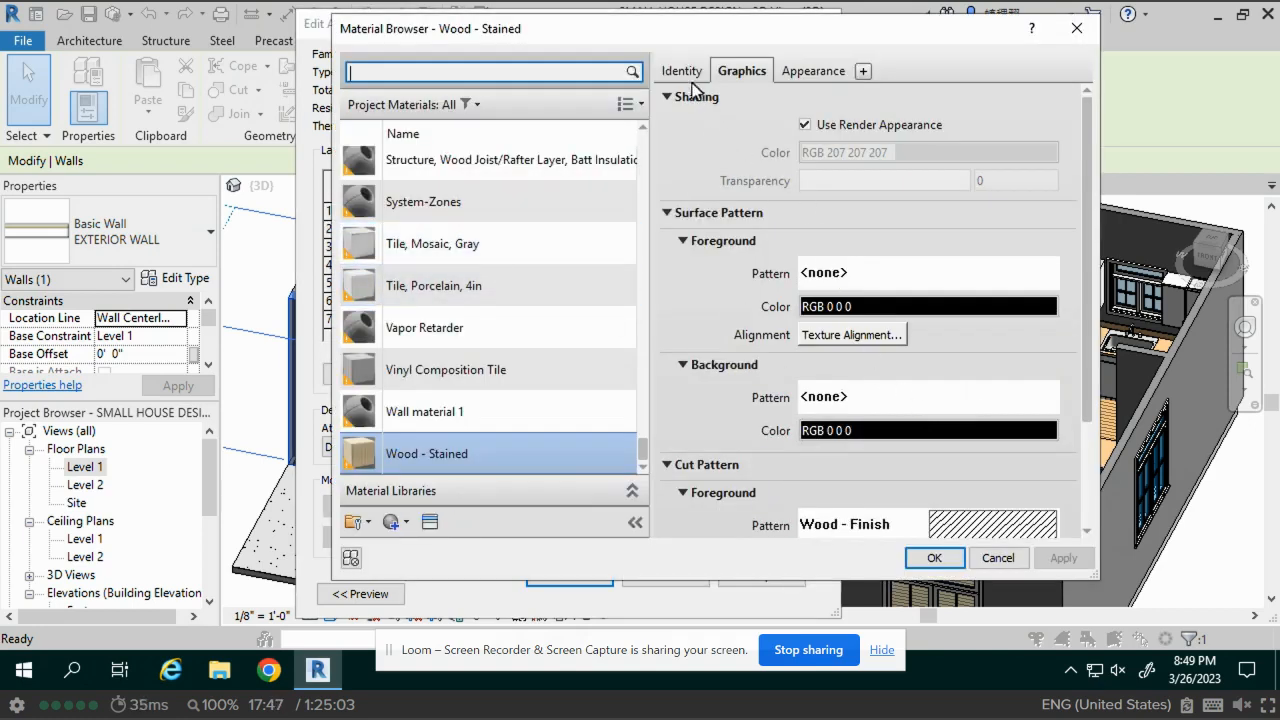
# Set the cut pattern foreground of Wood - Stained to the Horizontal drafting pattern
pyautogui.scroll(-3, 870, 345)
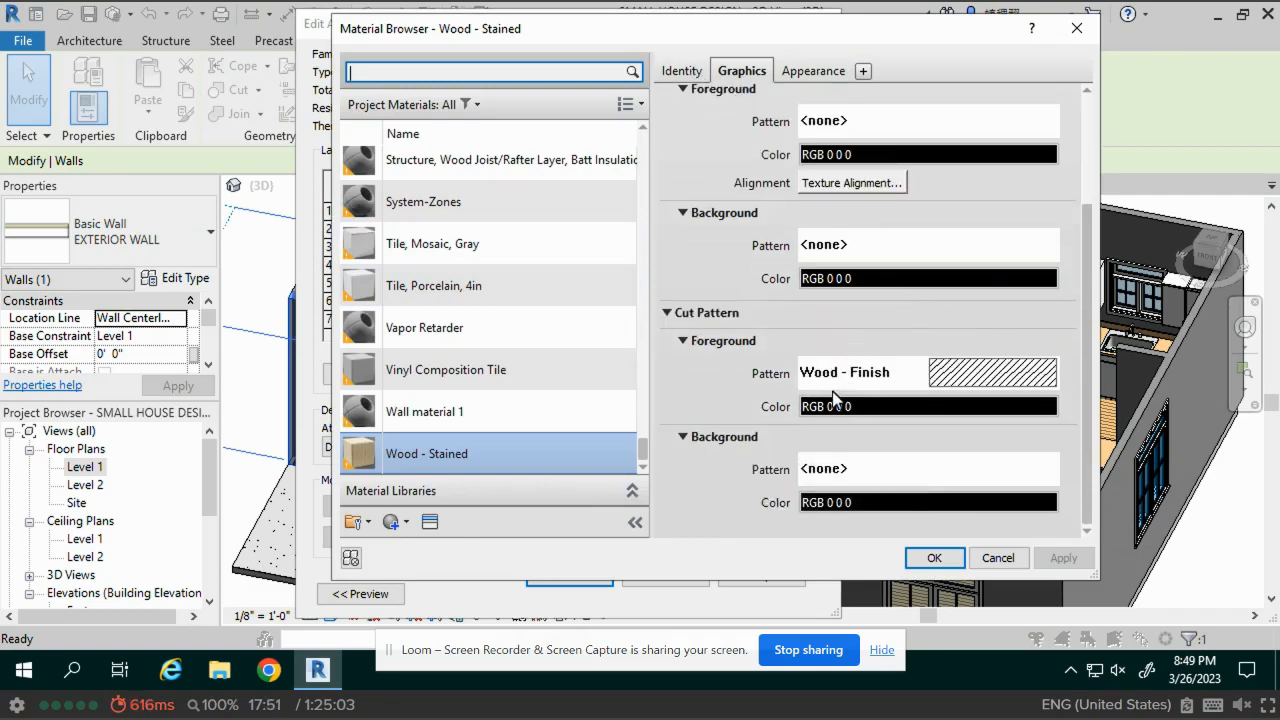
pyautogui.click(688, 441)
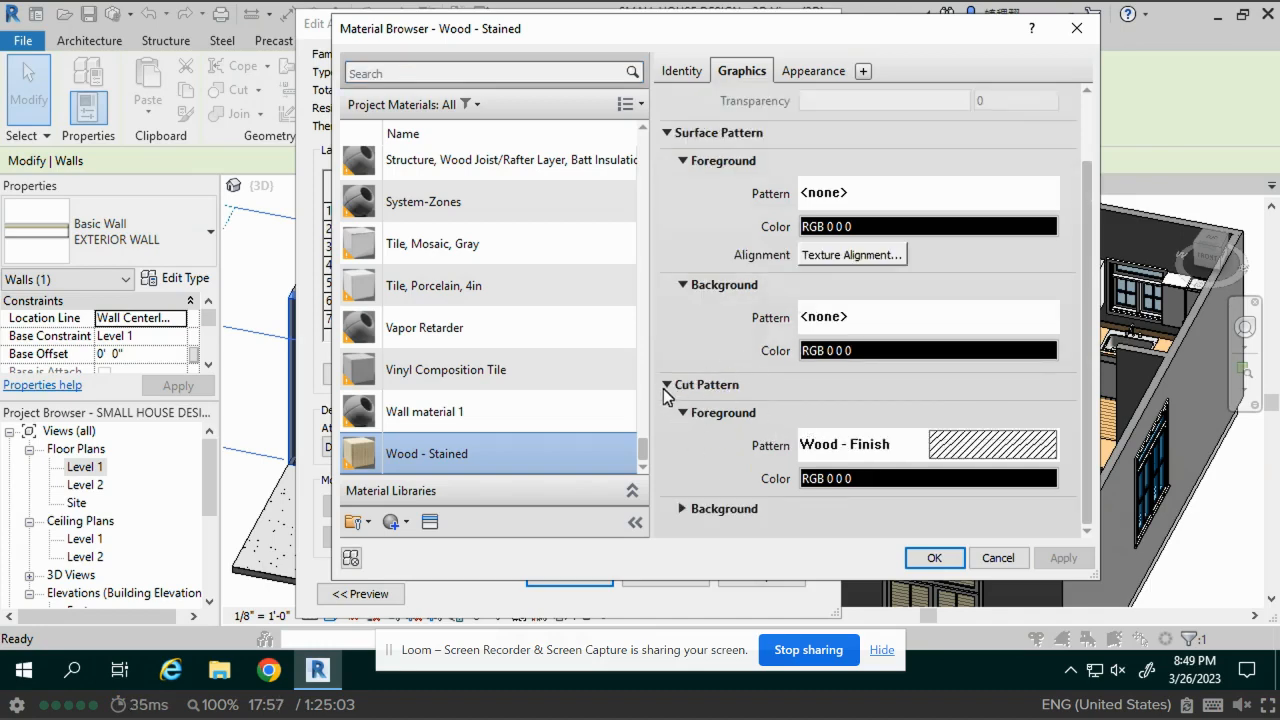
pyautogui.click(985, 452)
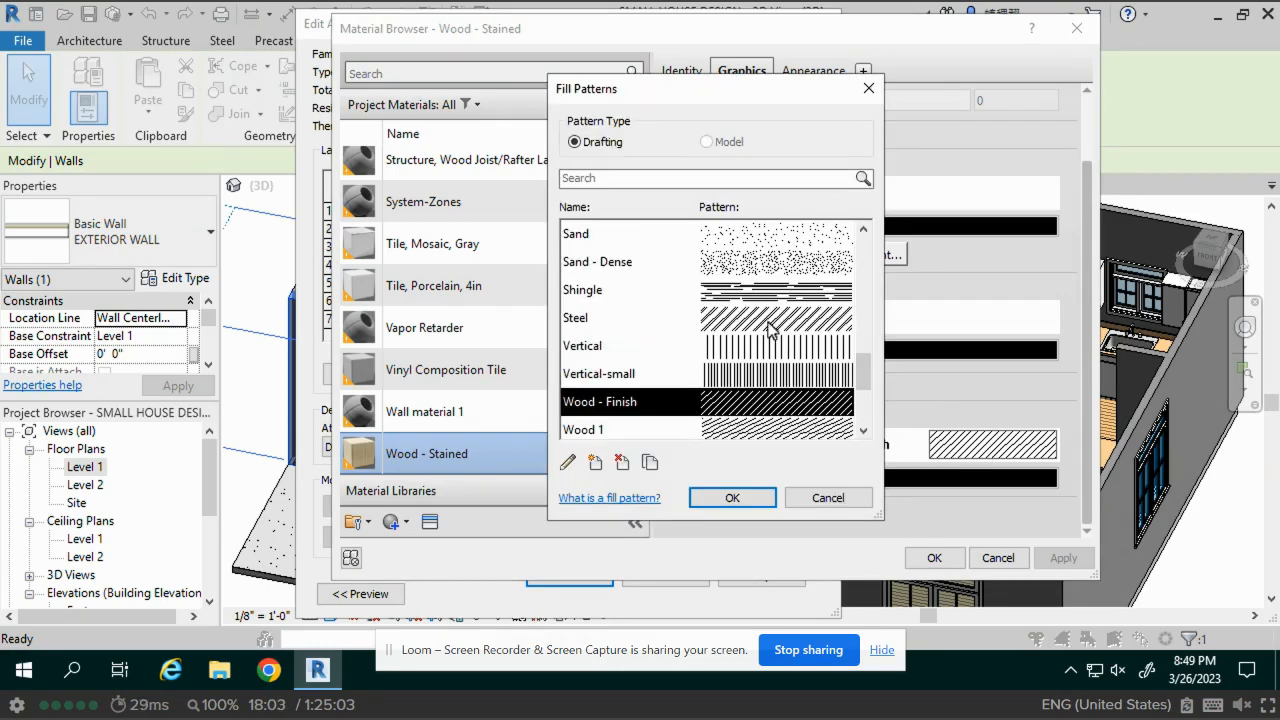
pyautogui.moveTo(866, 371); pyautogui.dragTo(847, 311)
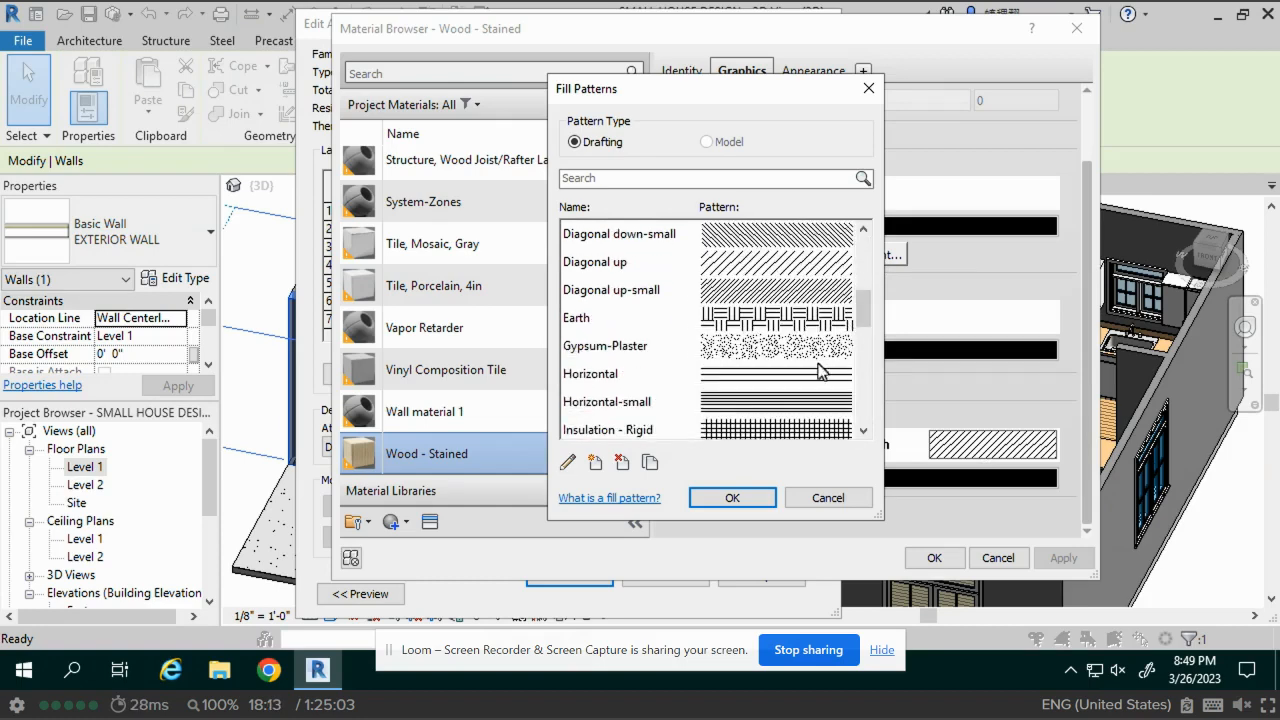
pyautogui.click(736, 385)
pyautogui.click(731, 497)
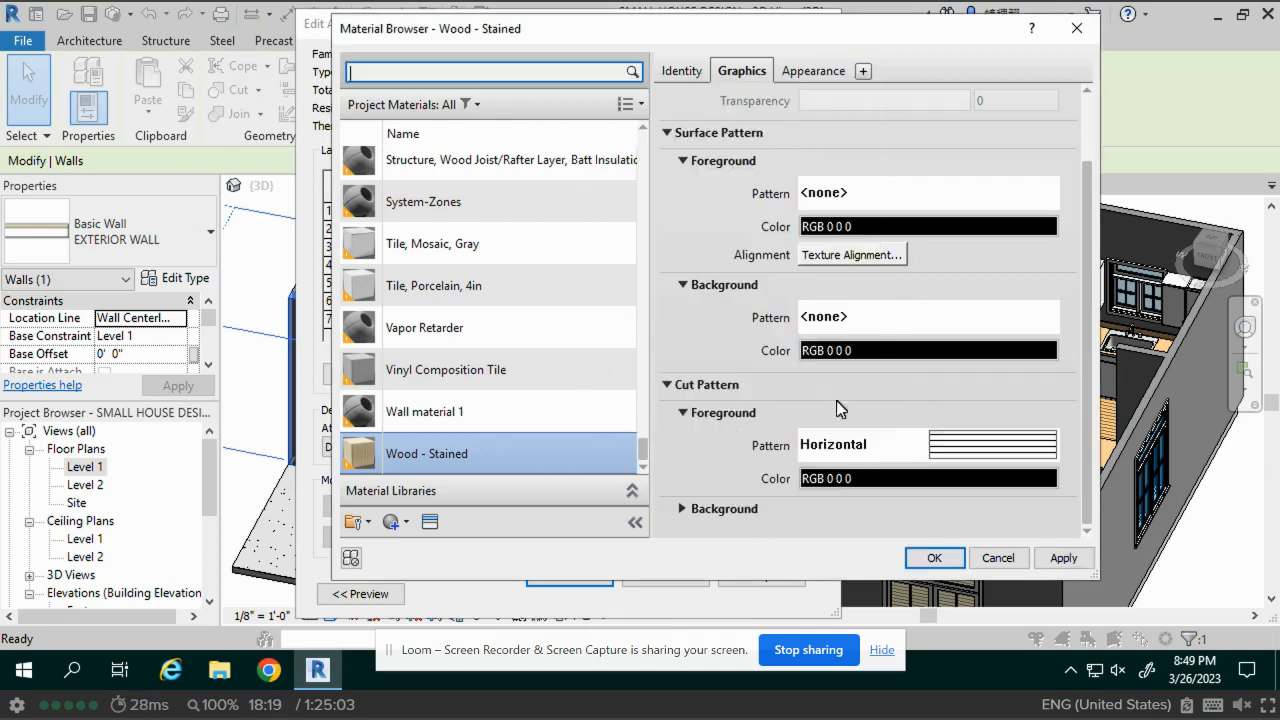
# Set the cut pattern background of Wood - Stained to the Horizontal drafting pattern and apply the change
pyautogui.click(1086, 534)
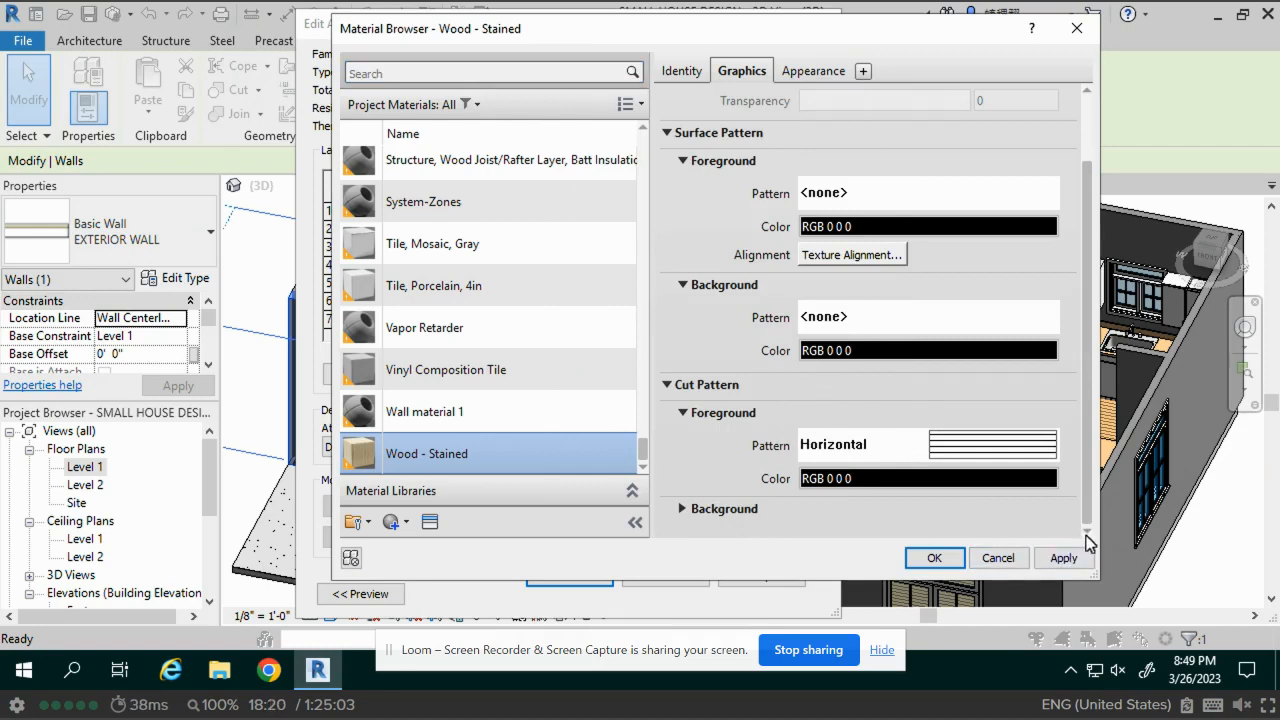
pyautogui.click(683, 510)
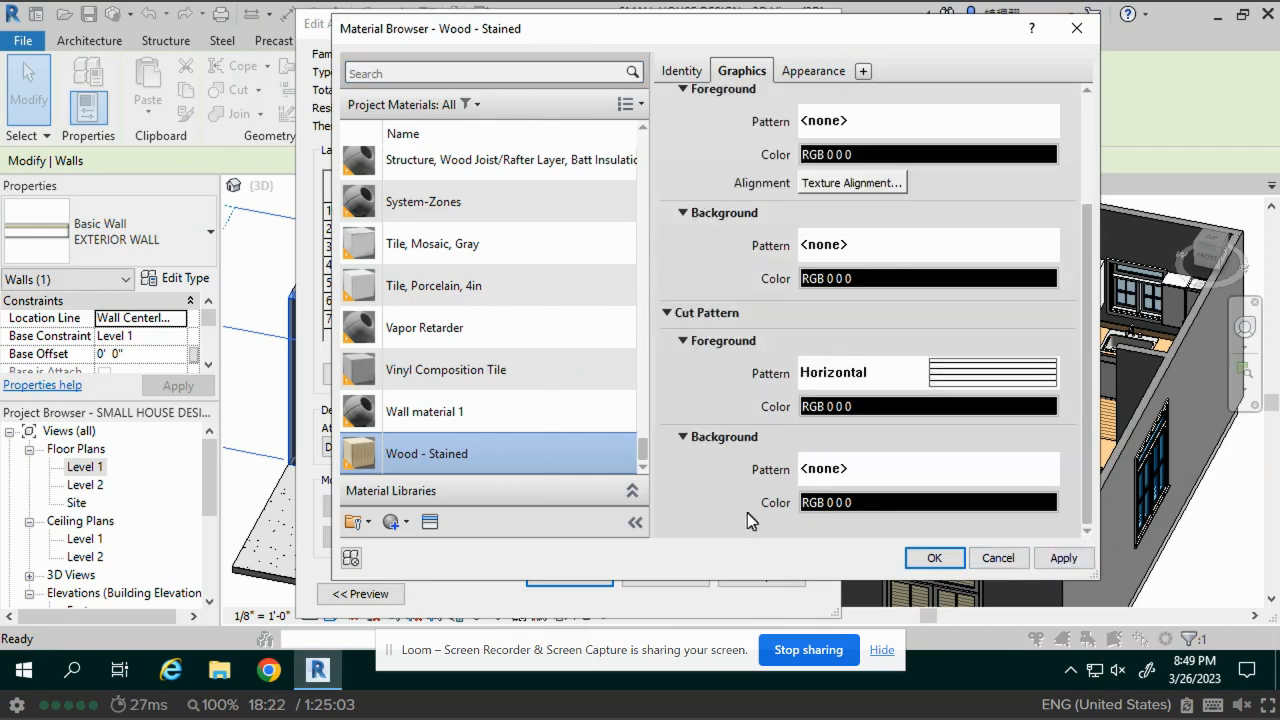
pyautogui.click(899, 470)
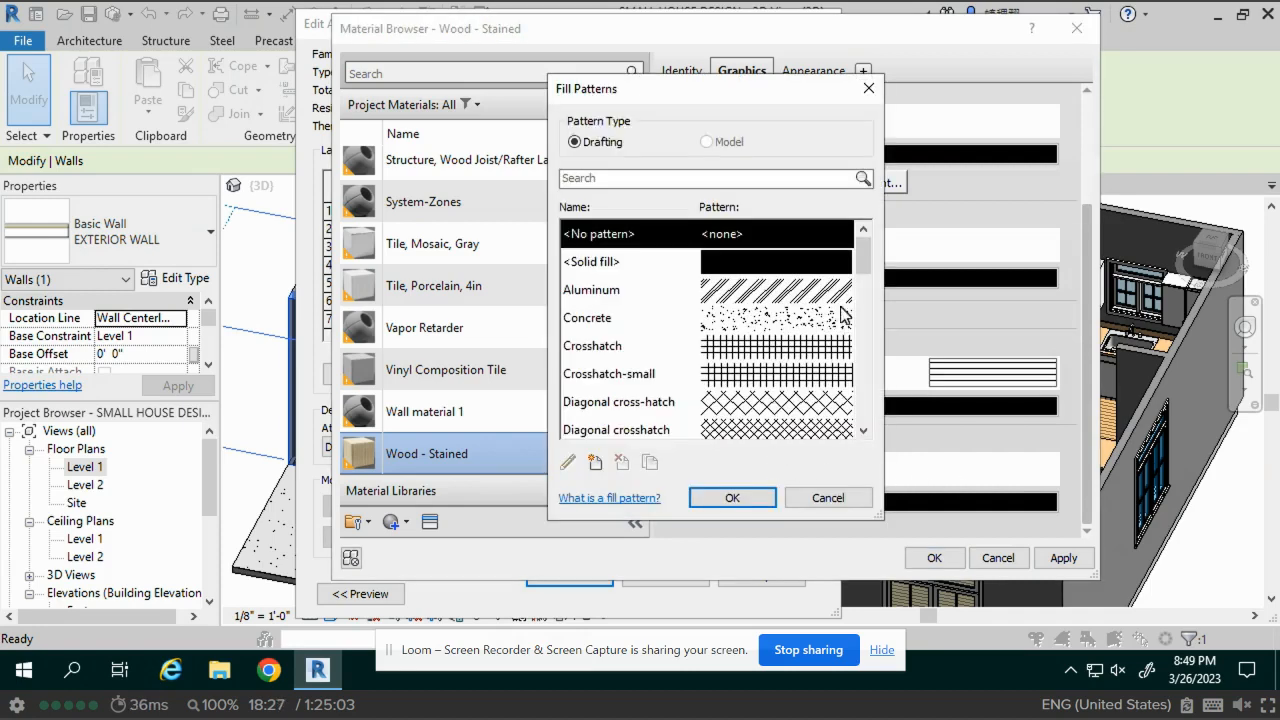
pyautogui.moveTo(866, 277); pyautogui.dragTo(868, 343)
pyautogui.click(782, 326)
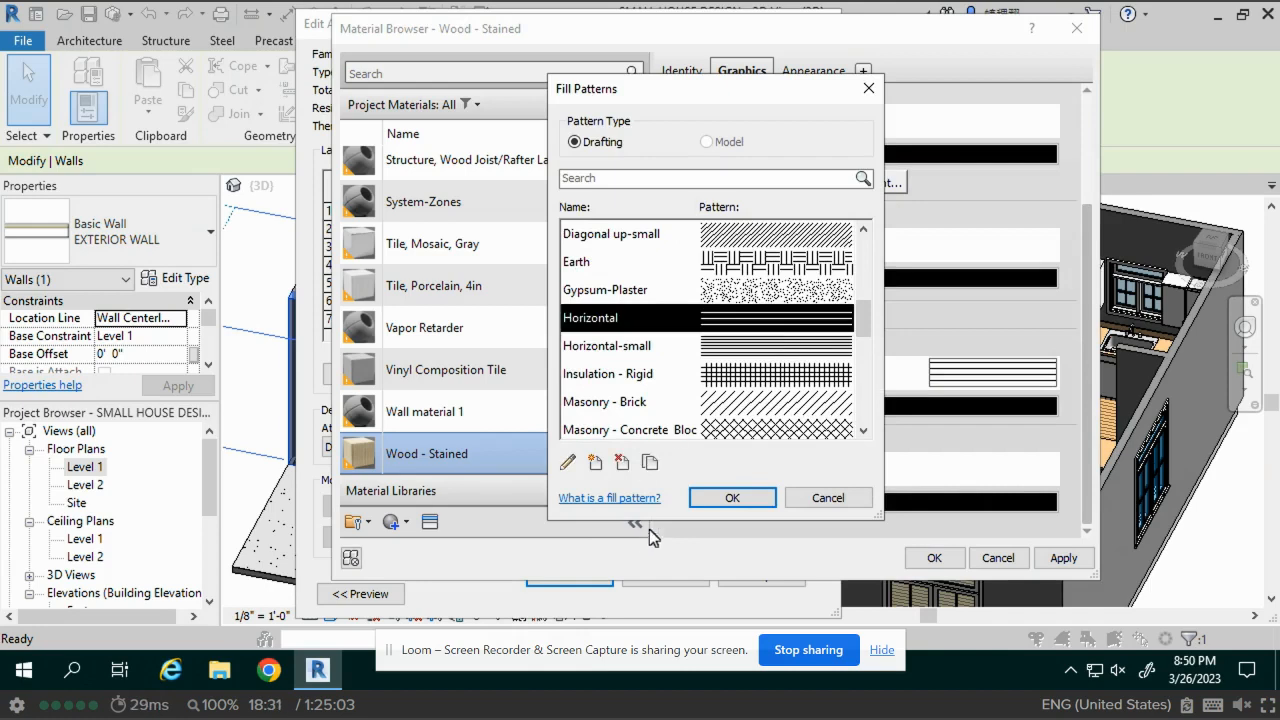
pyautogui.click(734, 498)
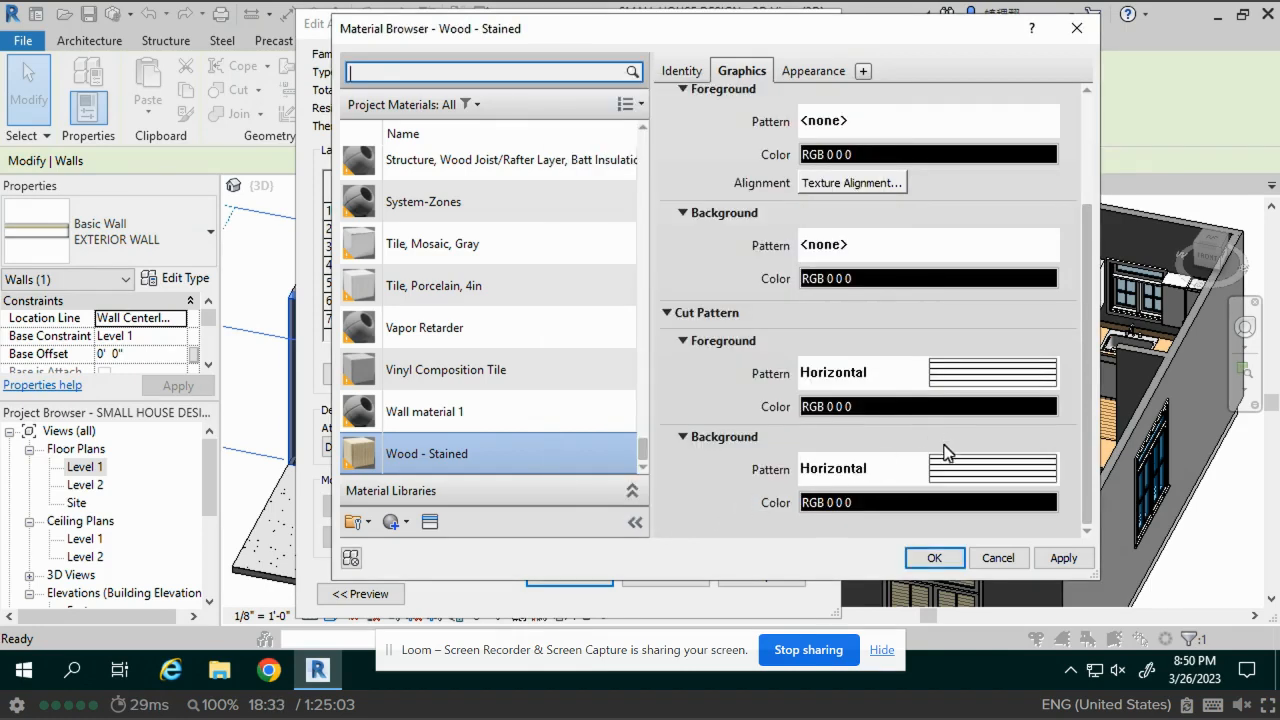
pyautogui.click(1063, 558)
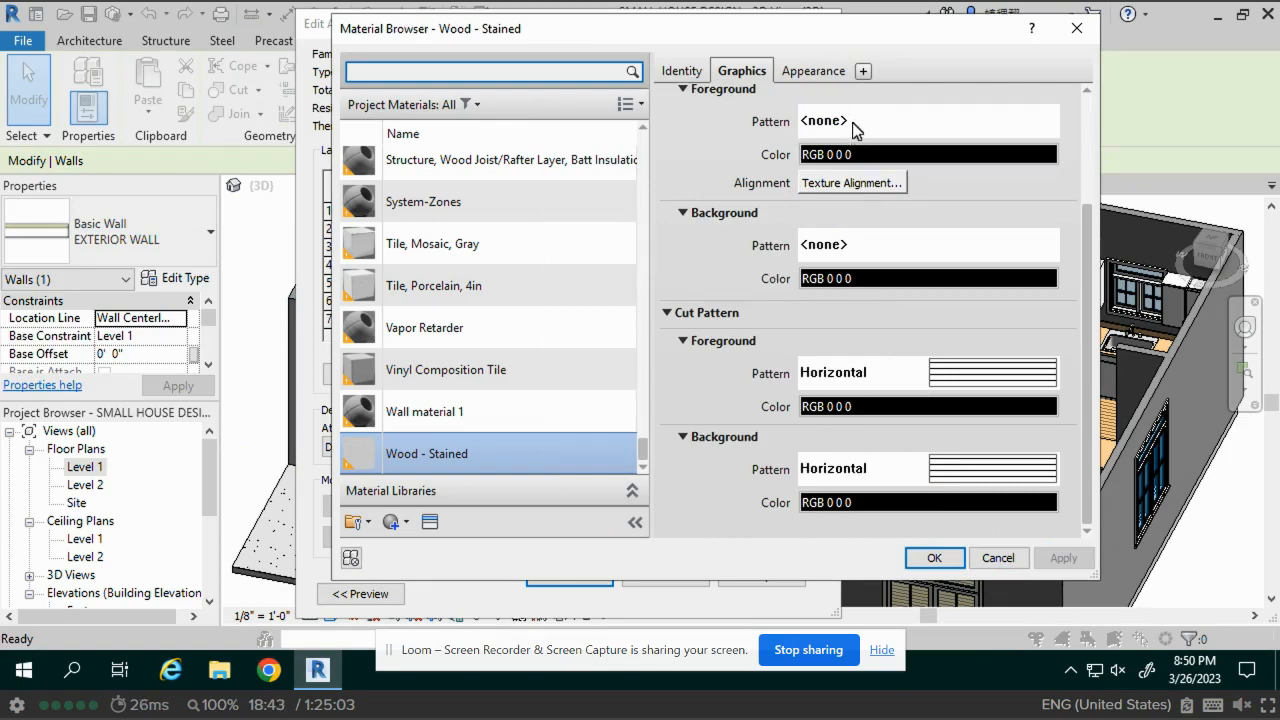
# Review Wood - Stained's appearance settings, accept the material and layer assembly, and apply them to the EXTERIOR WALL type
pyautogui.scroll(3, 848, 152)
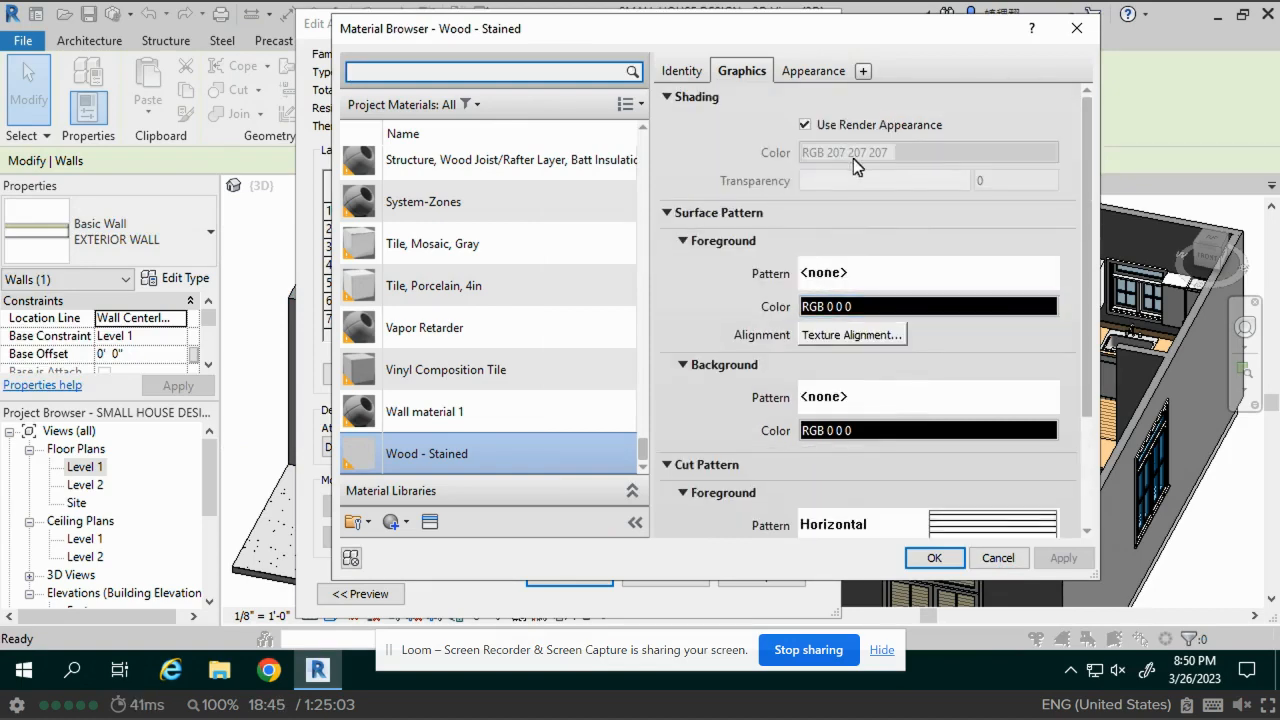
pyautogui.click(812, 72)
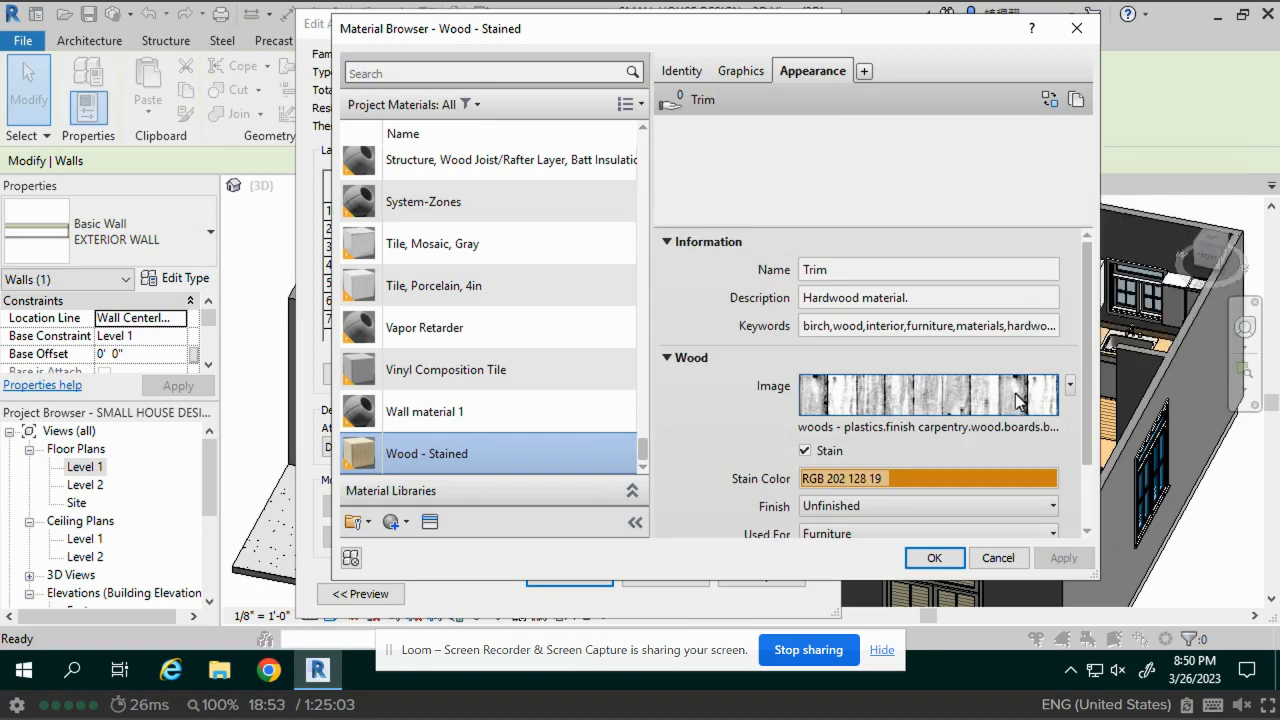
pyautogui.moveTo(1055, 395)
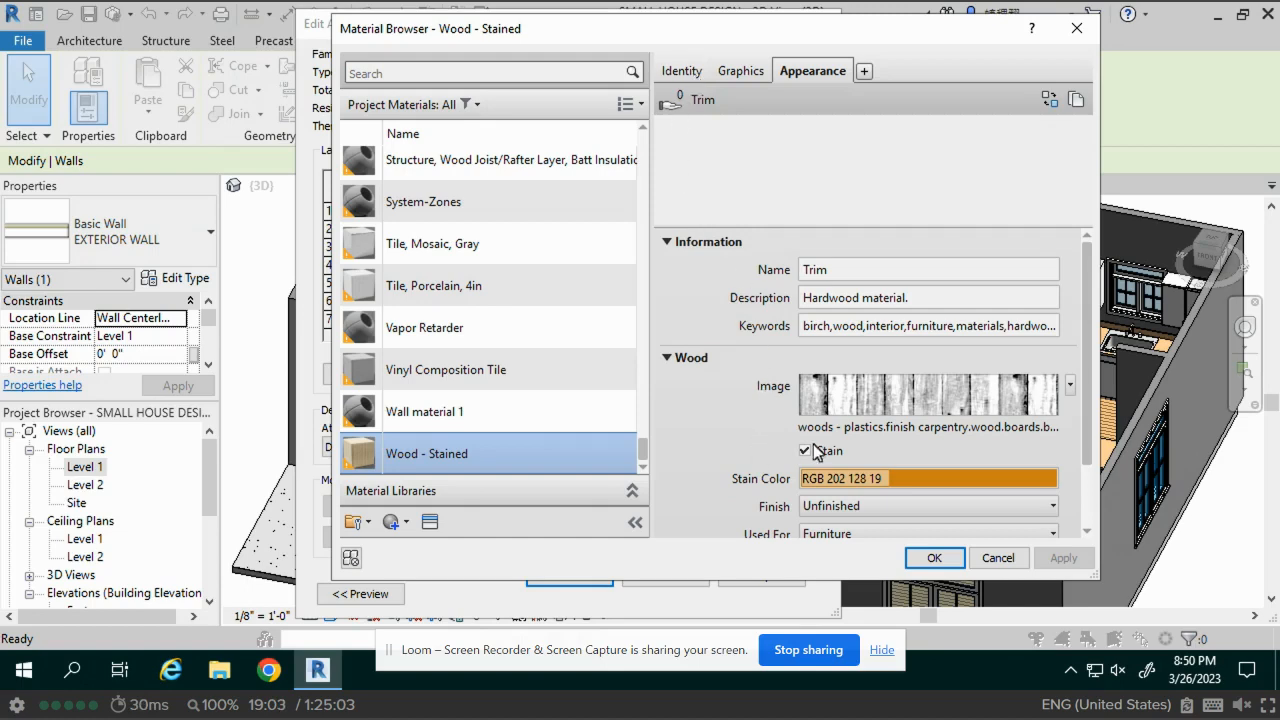
pyautogui.click(934, 558)
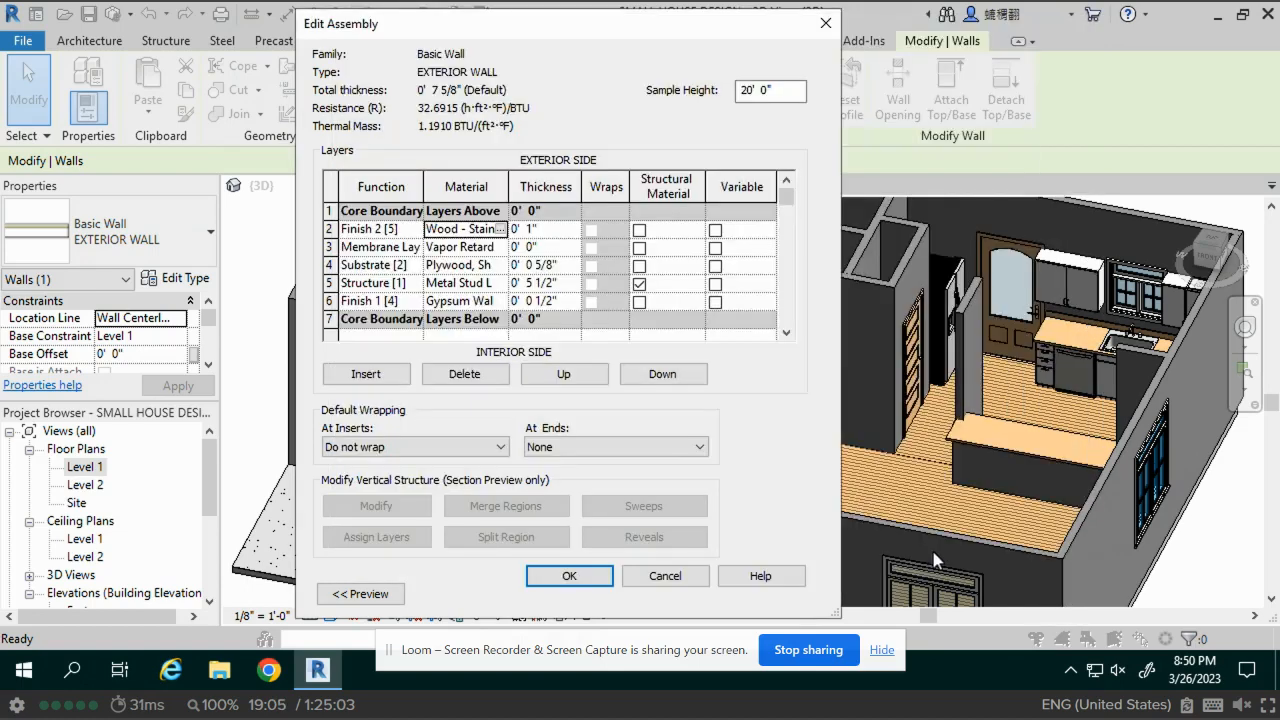
pyautogui.click(586, 576)
pyautogui.click(776, 595)
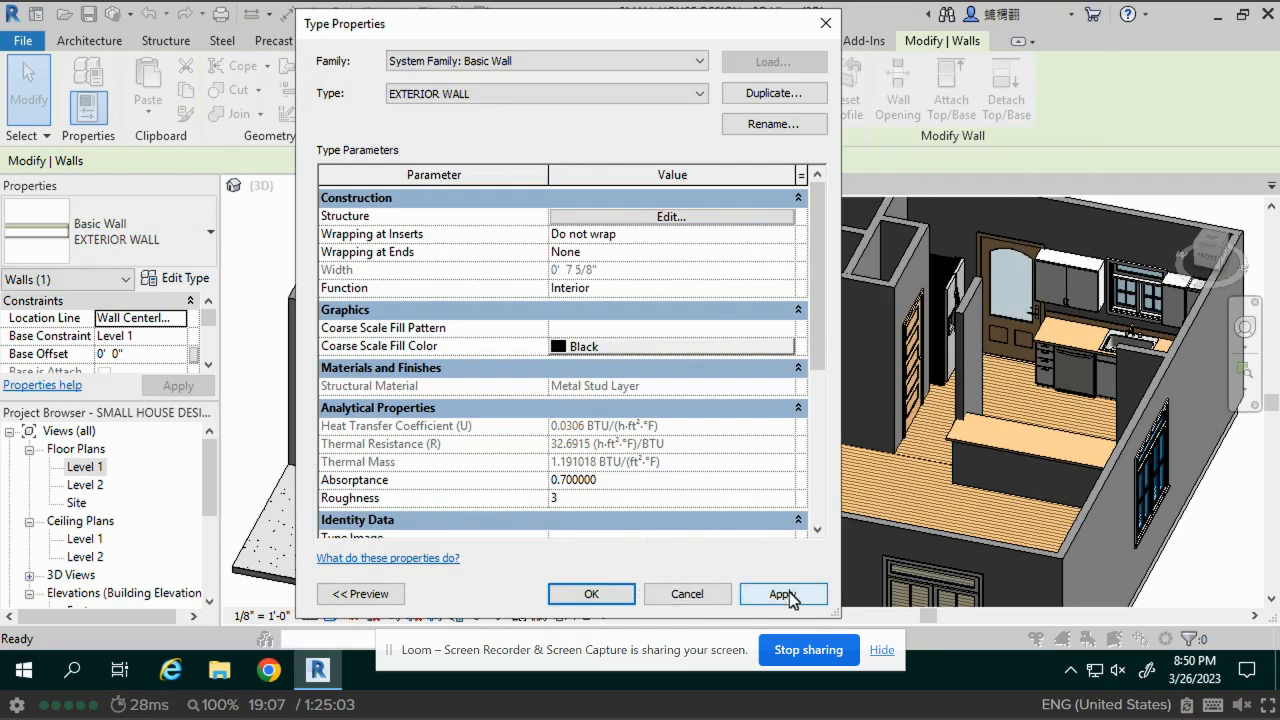
pyautogui.click(592, 594)
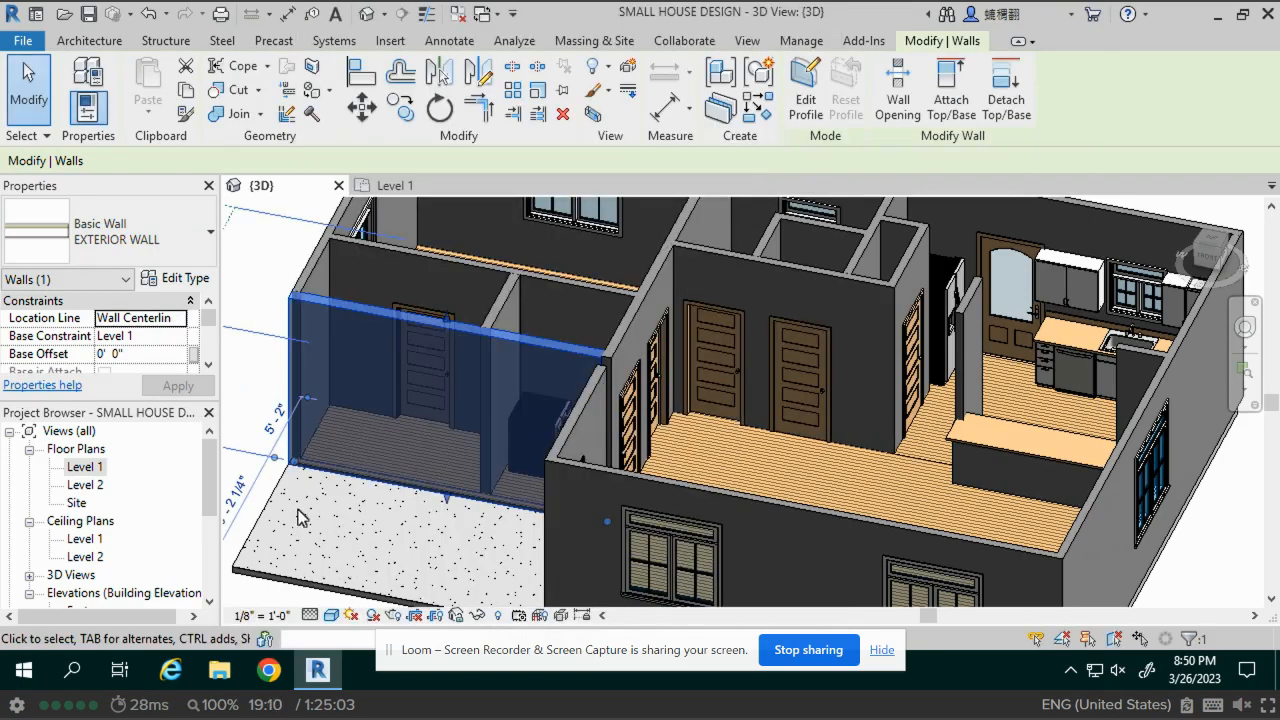
pyautogui.click(266, 260)
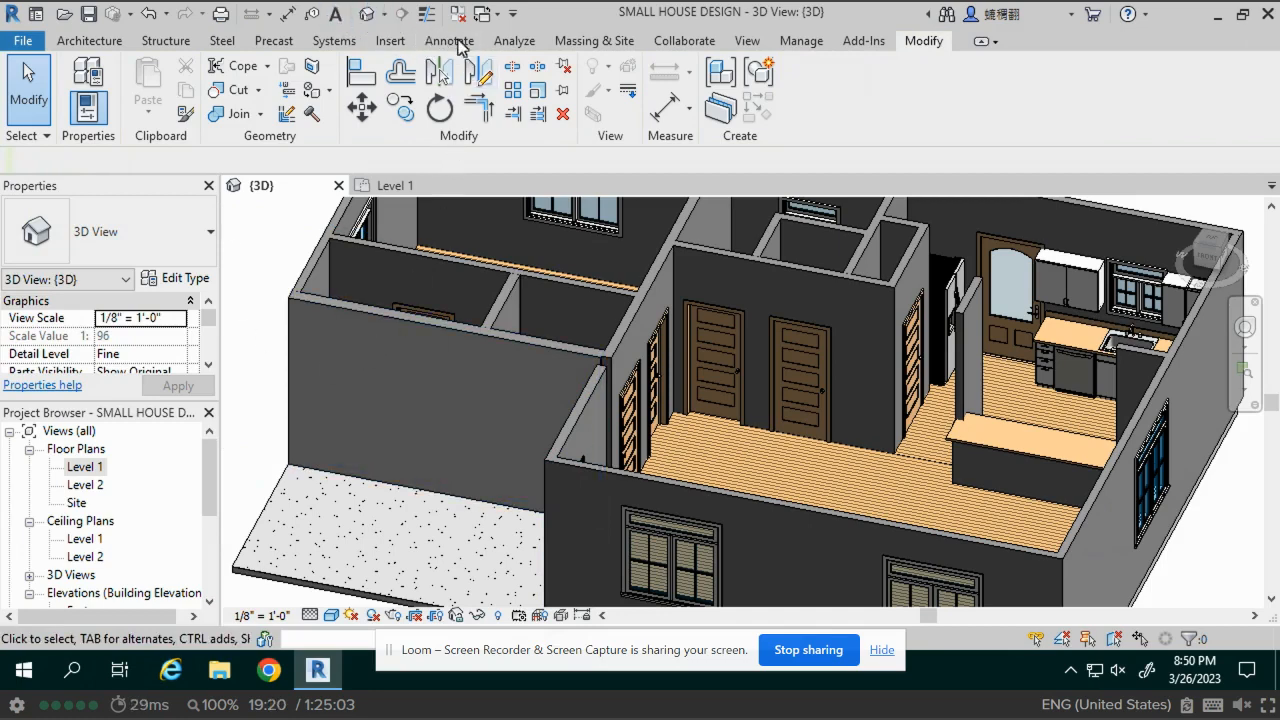
# In the Level 1 floor plan, match the porch wall's EXTERIOR WALL type onto the house's other exterior walls
pyautogui.scroll(-5, 532, 316)
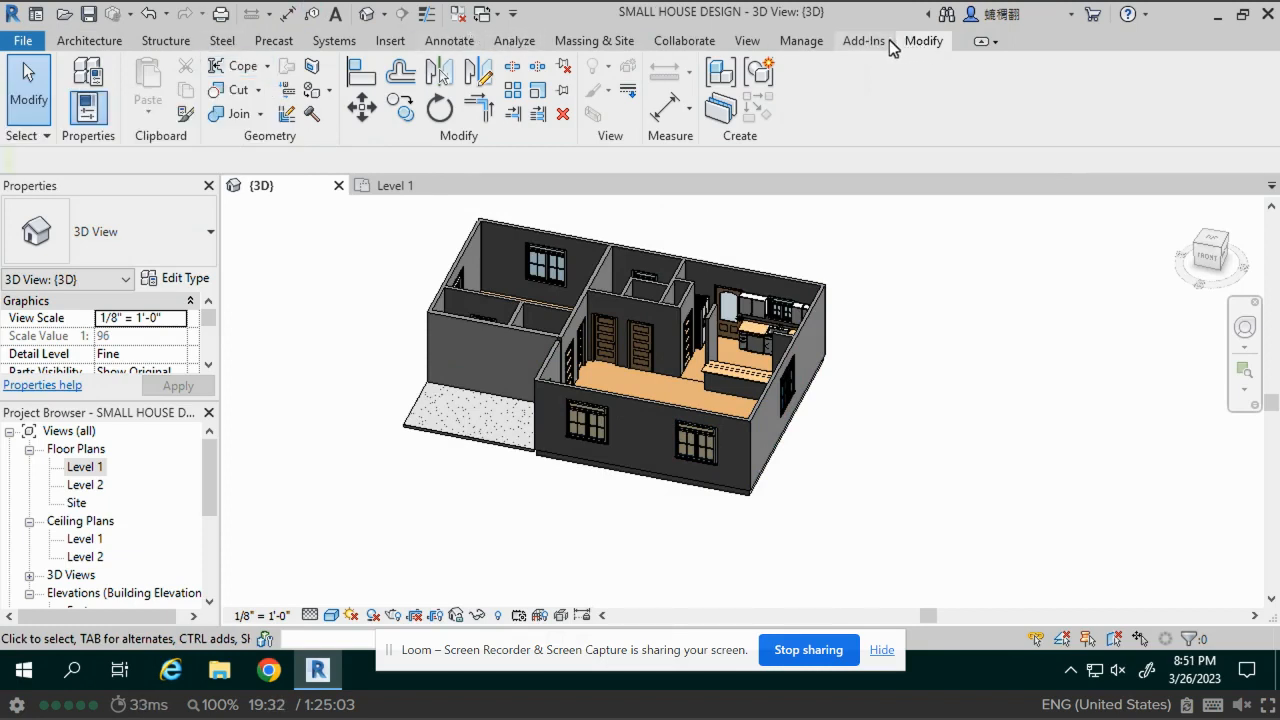
pyautogui.doubleClick(84, 467)
pyautogui.scroll(-2, 620, 490)
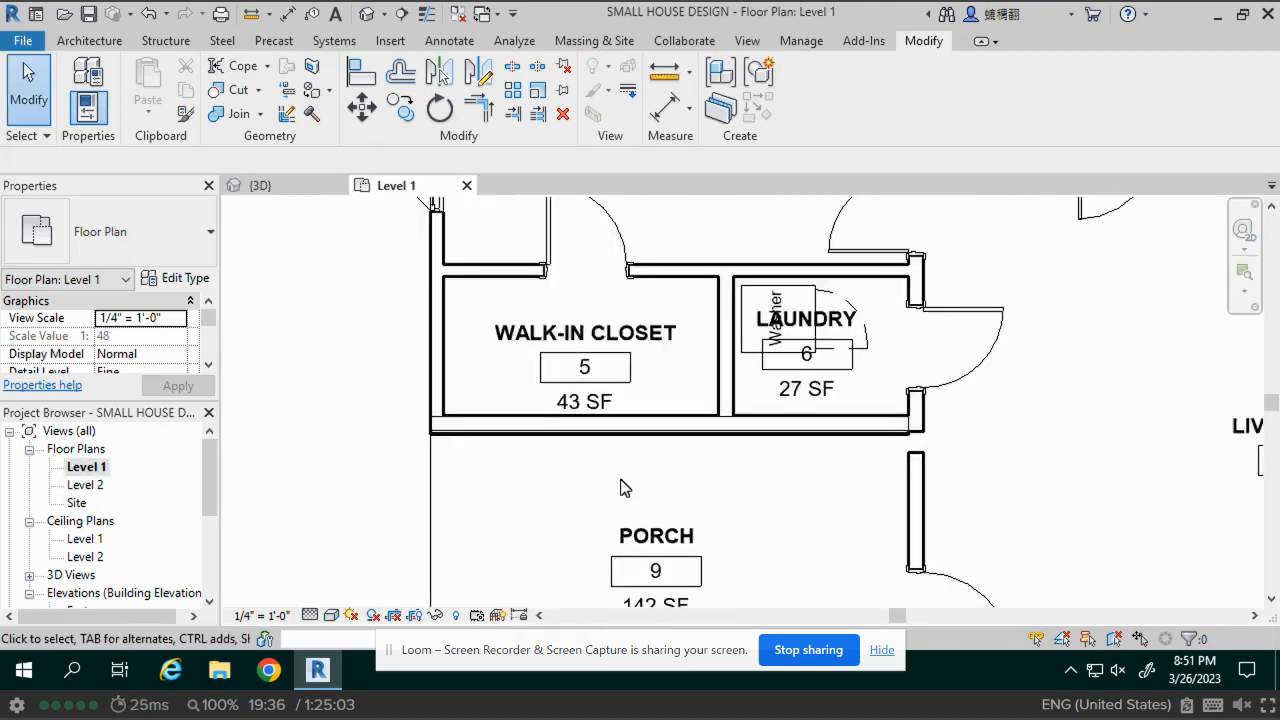
pyautogui.scroll(-3, 620, 487)
pyautogui.moveTo(620, 487); pyautogui.dragTo(448, 461, button='middle')
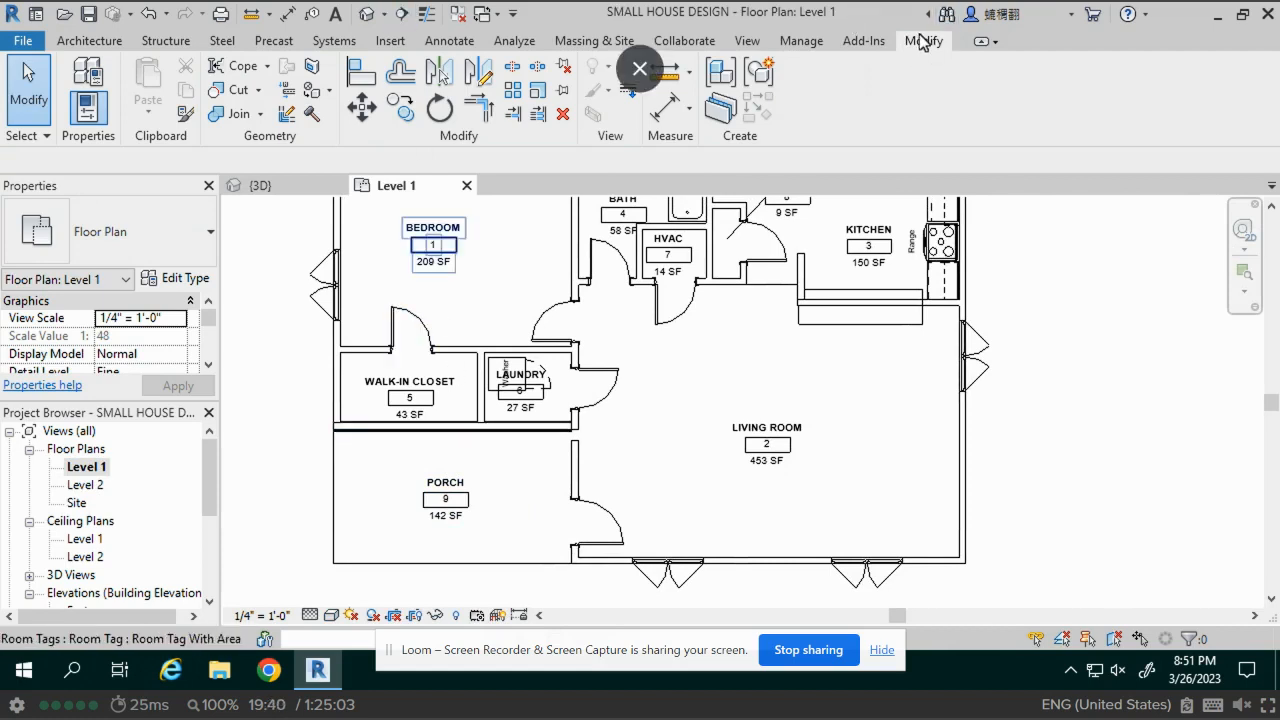
pyautogui.click(187, 116)
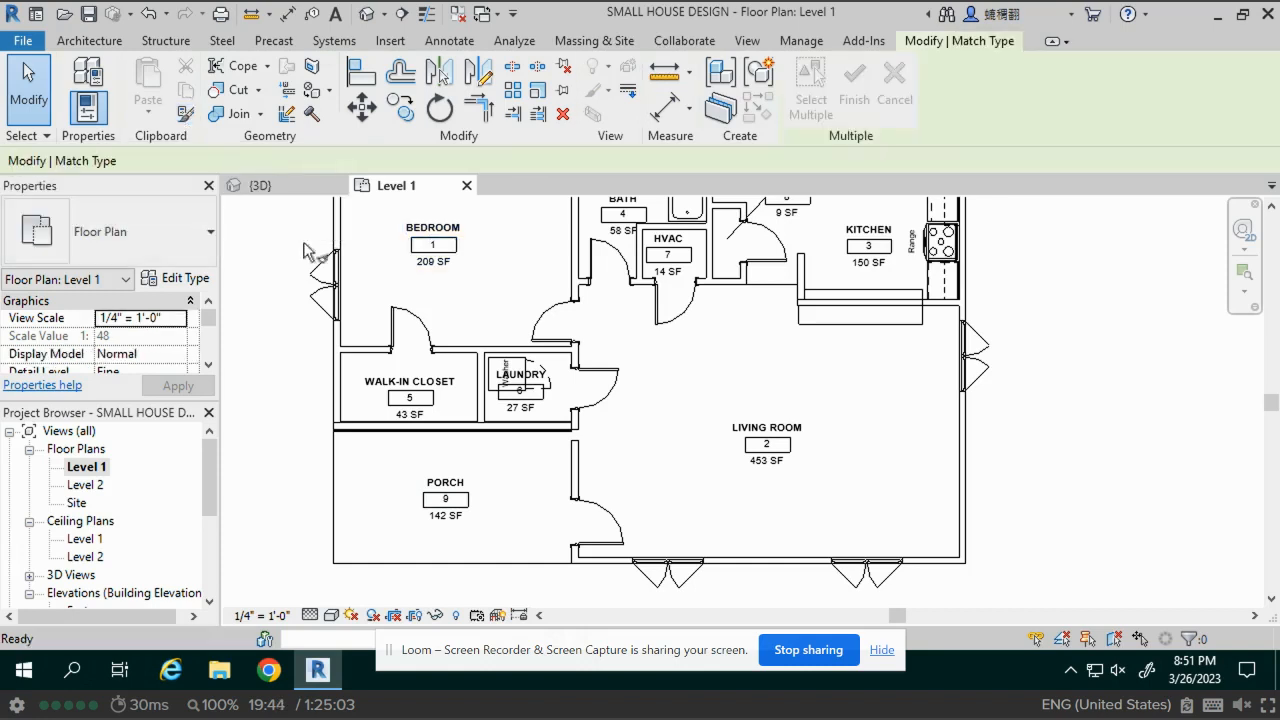
pyautogui.click(447, 434)
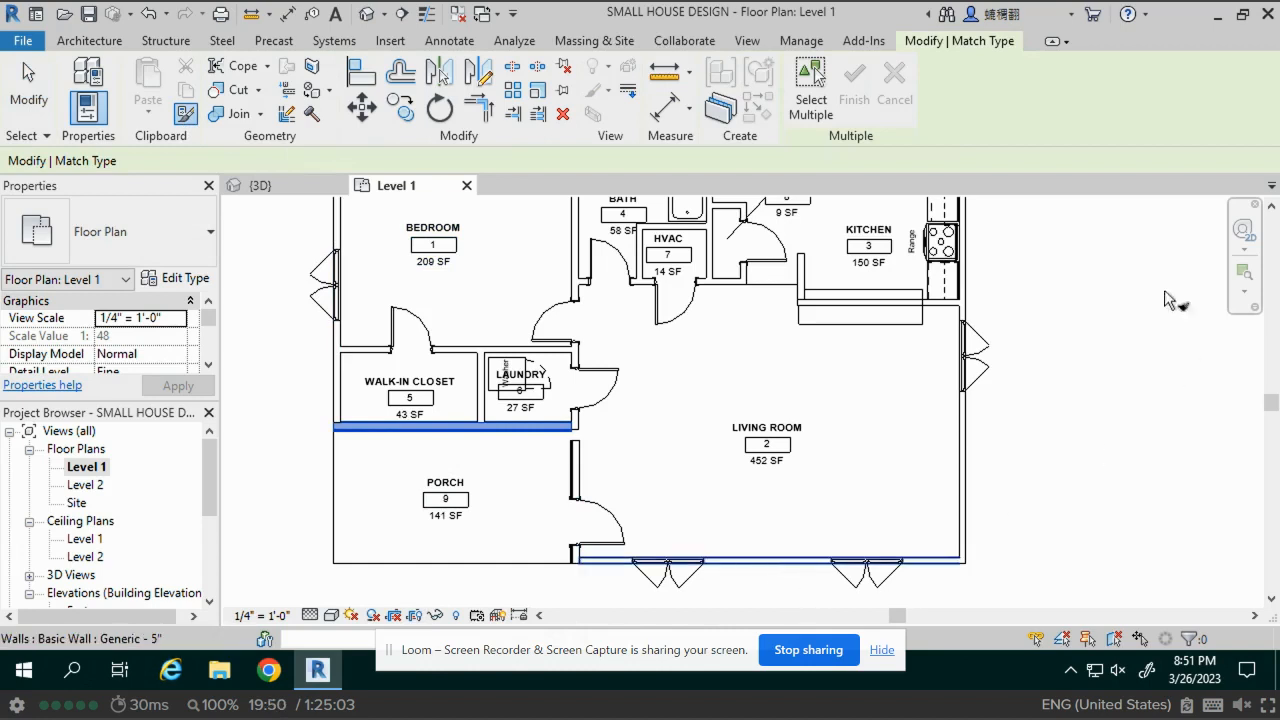
pyautogui.click(958, 464)
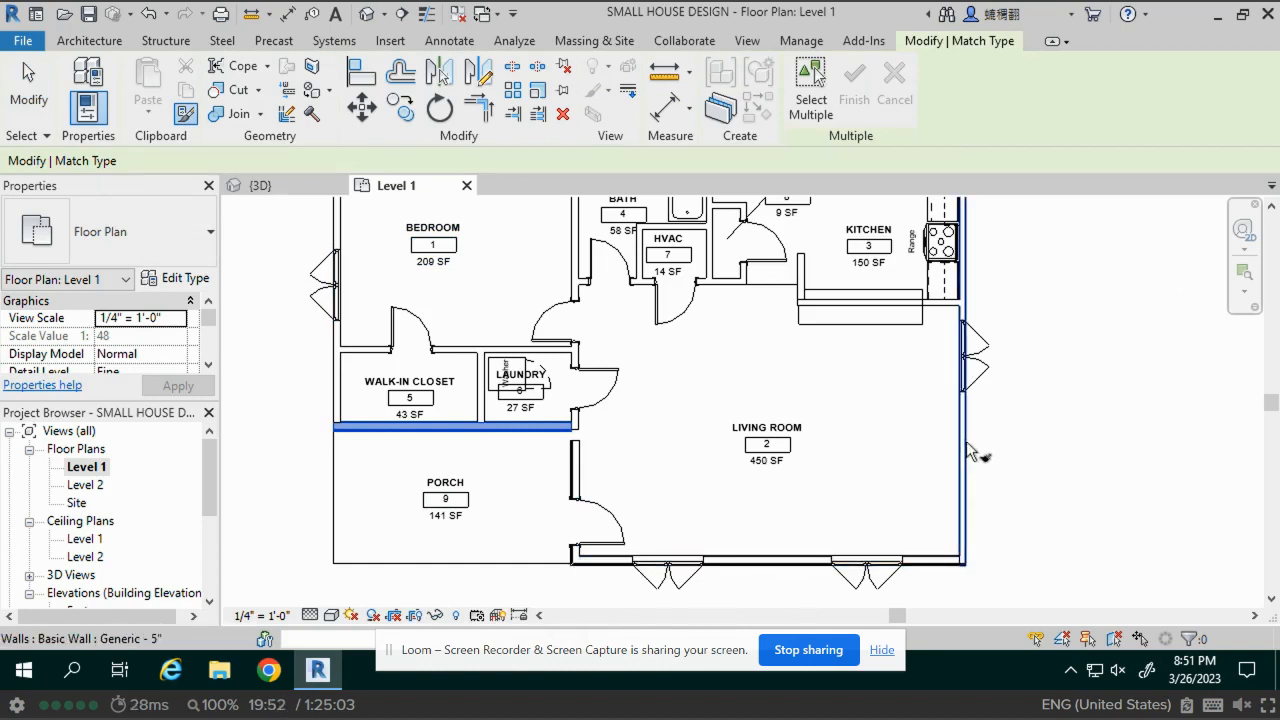
pyautogui.moveTo(1074, 356); pyautogui.dragTo(1079, 589, button='middle')
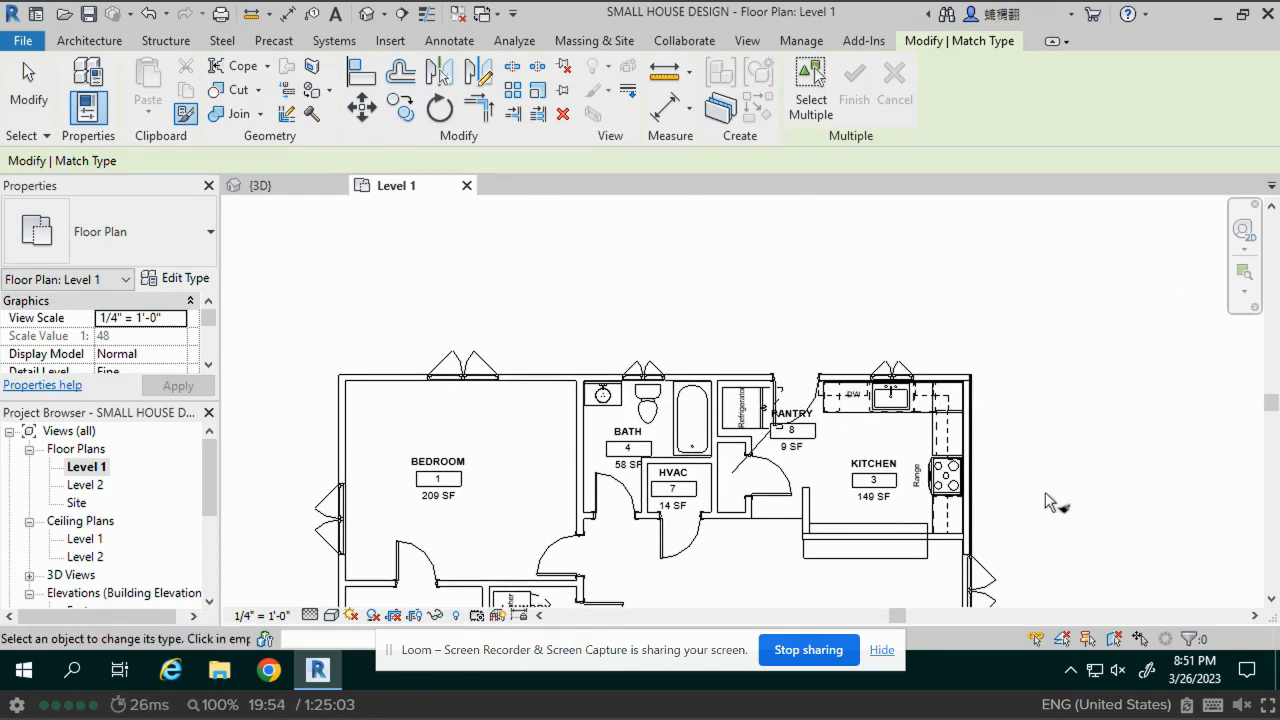
pyautogui.click(345, 447)
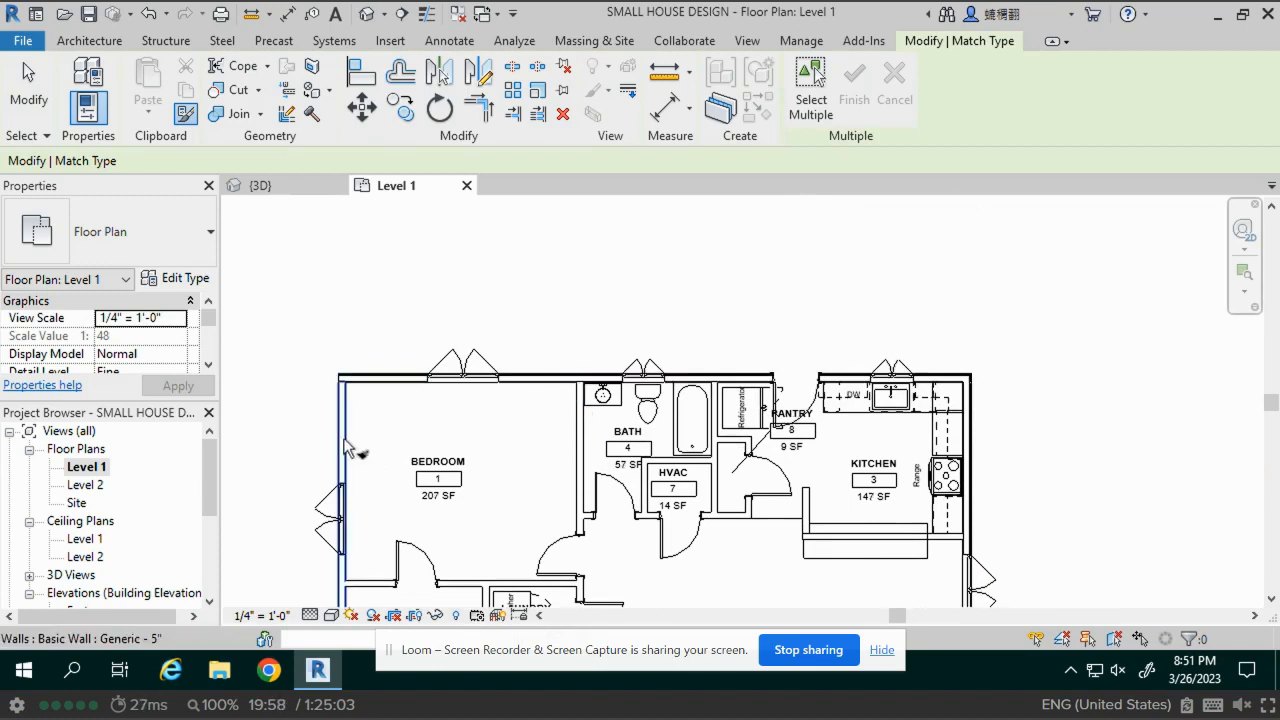
pyautogui.click(344, 439)
# Trim/extend the horizontal porch wall and the living room's porch-side wall to meet in a corner
pyautogui.moveTo(508, 530); pyautogui.dragTo(653, 166, button='middle')
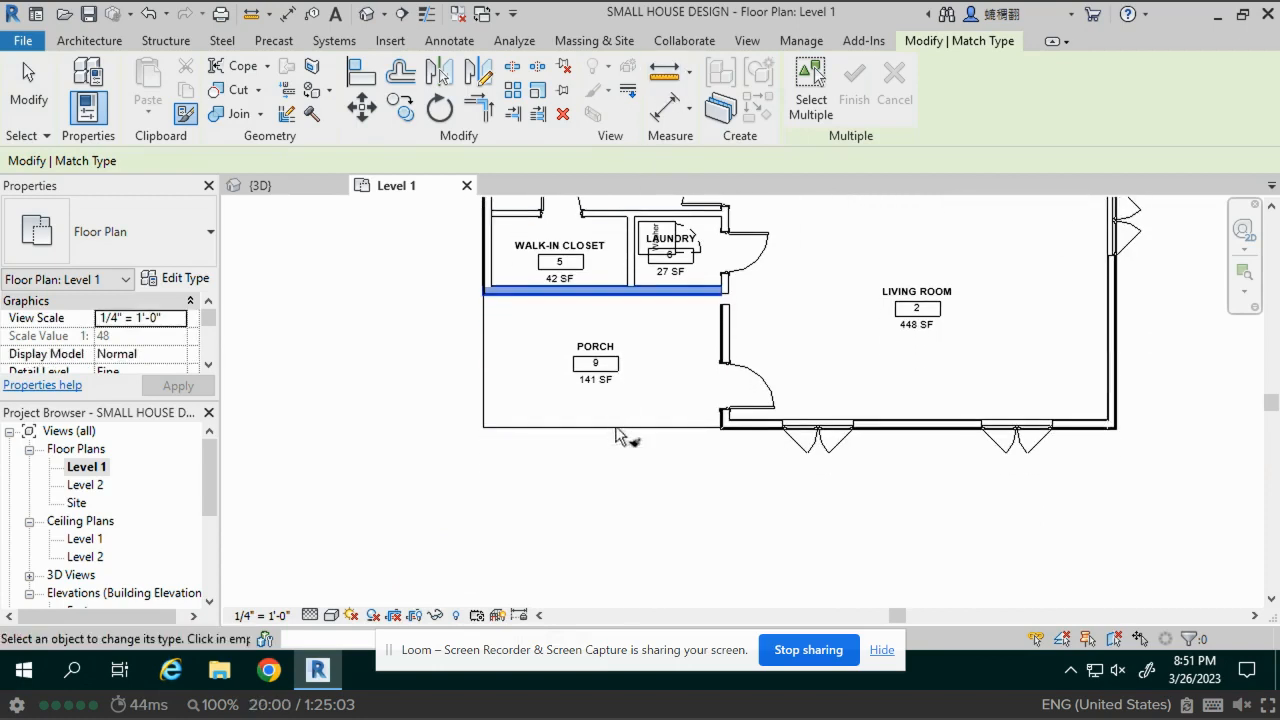
pyautogui.scroll(5, 752, 335)
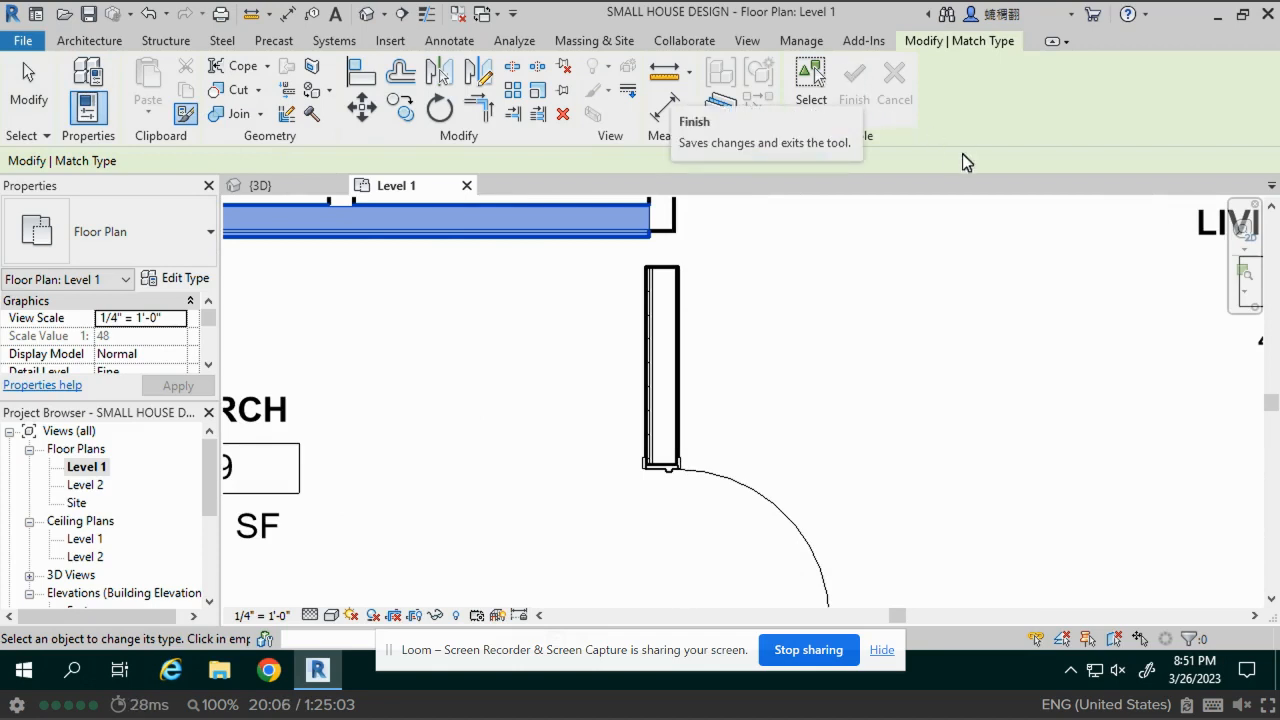
pyautogui.click(479, 107)
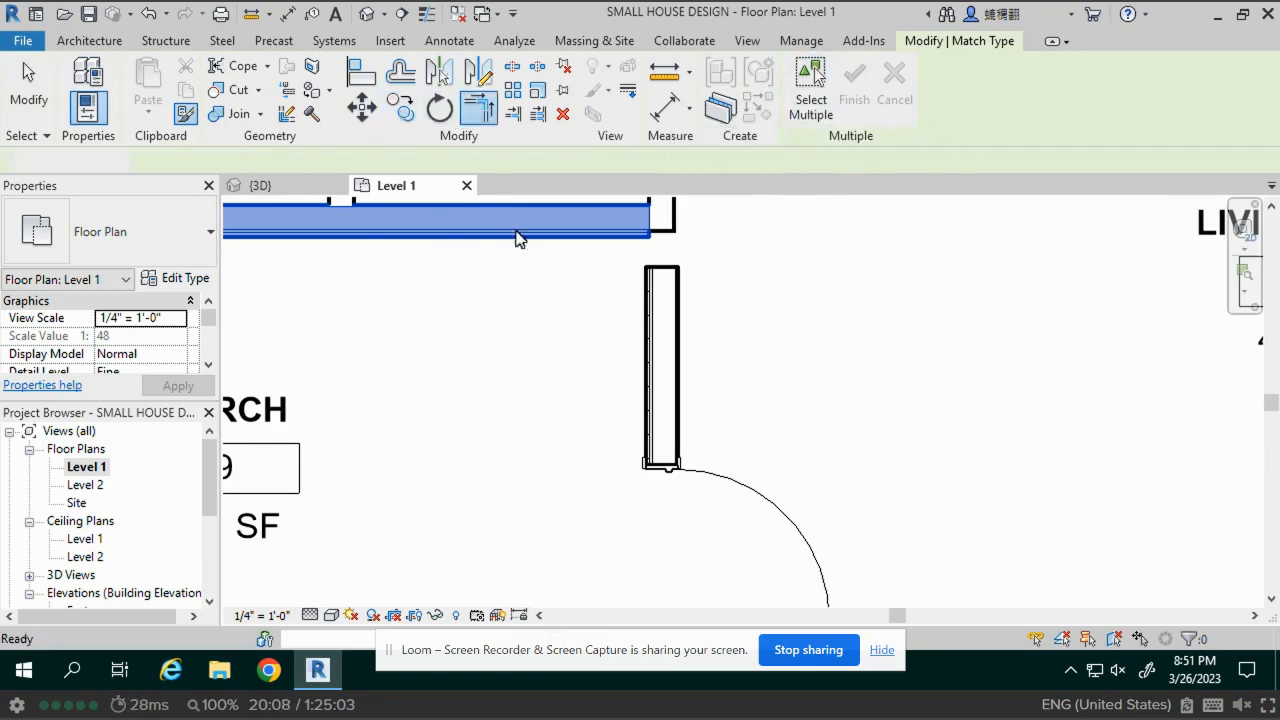
pyautogui.click(528, 236)
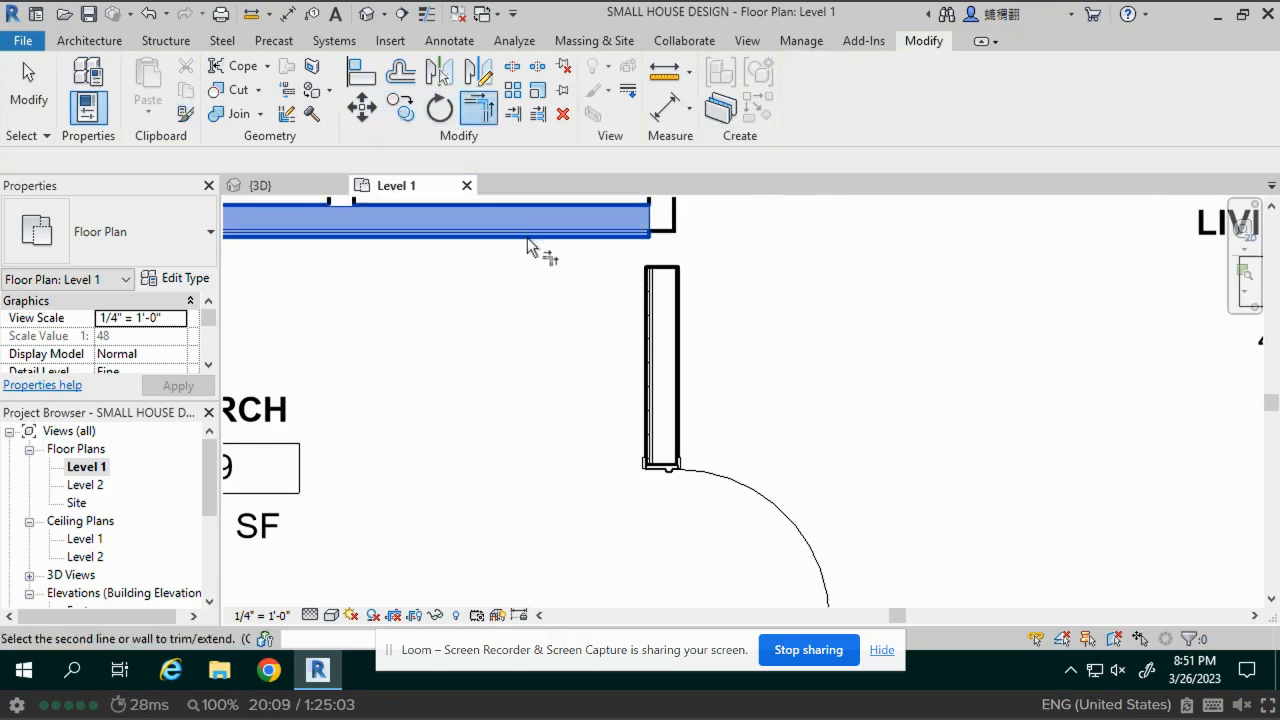
pyautogui.click(658, 322)
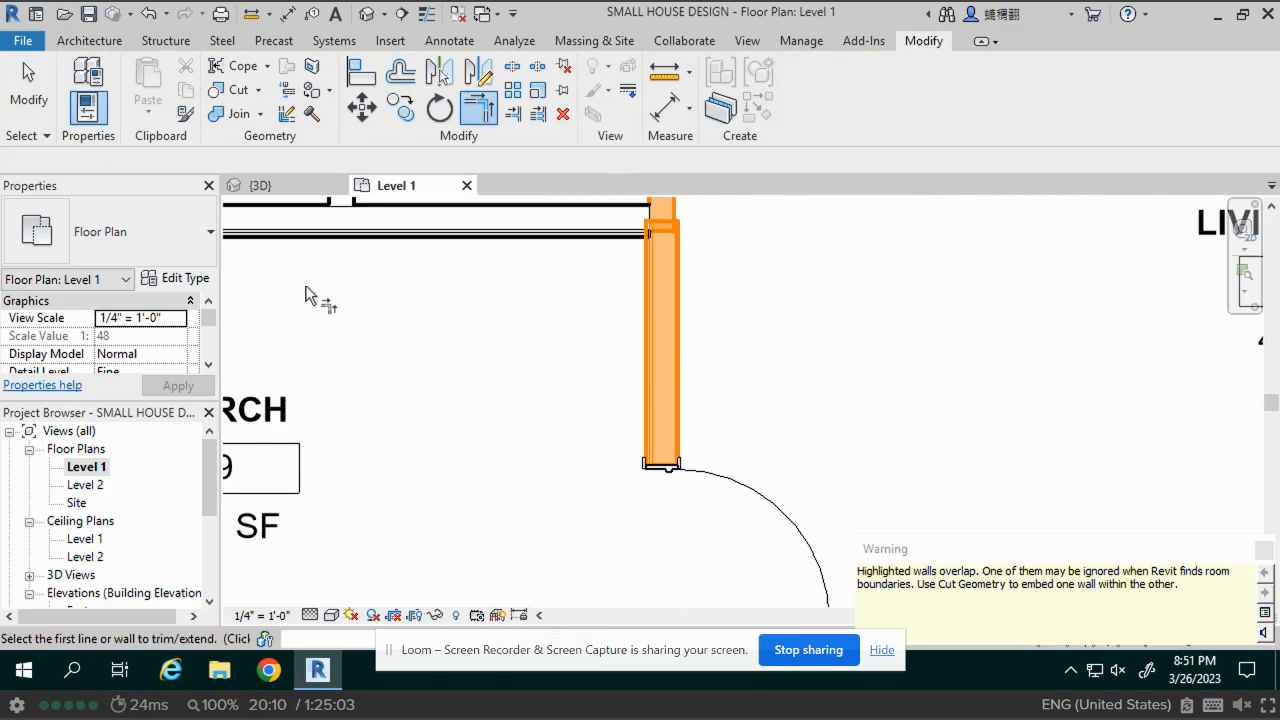
# Stretch the upper end of the living room's porch-side wall to join the horizontal porch wall at the corner
pyautogui.click(877, 312)
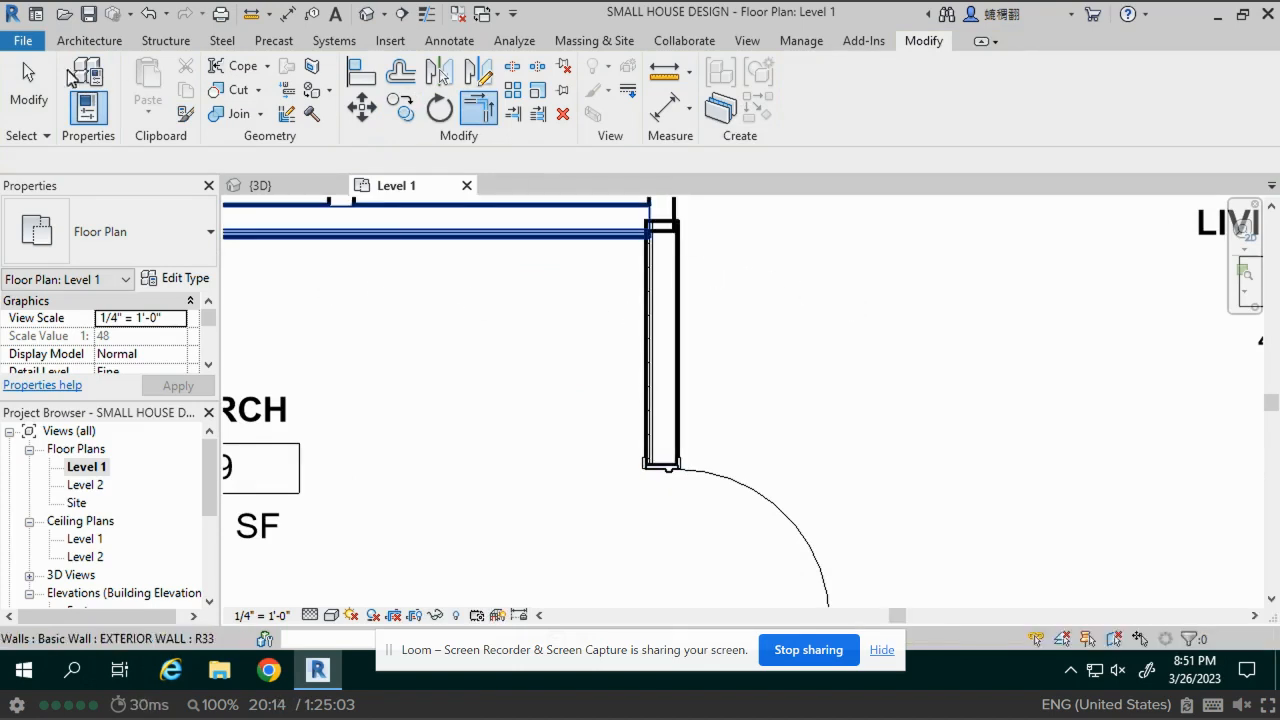
pyautogui.click(36, 86)
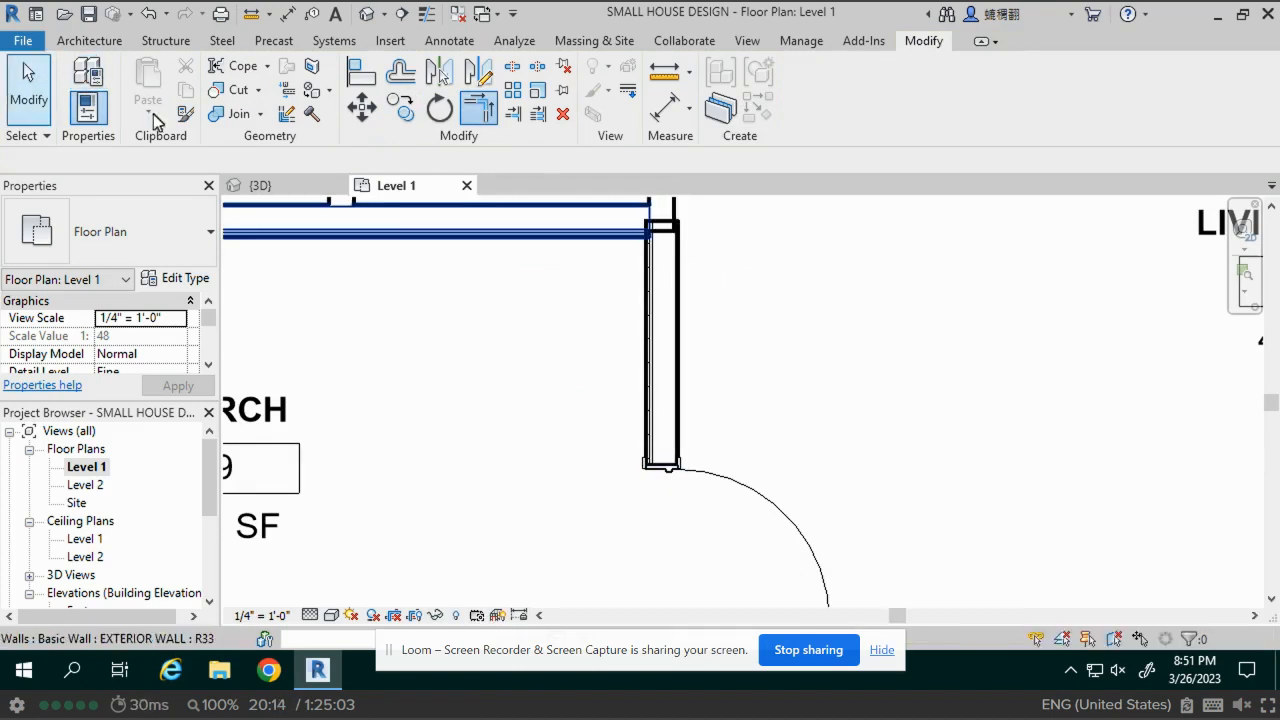
pyautogui.click(679, 281)
pyautogui.moveTo(658, 229); pyautogui.dragTo(764, 230)
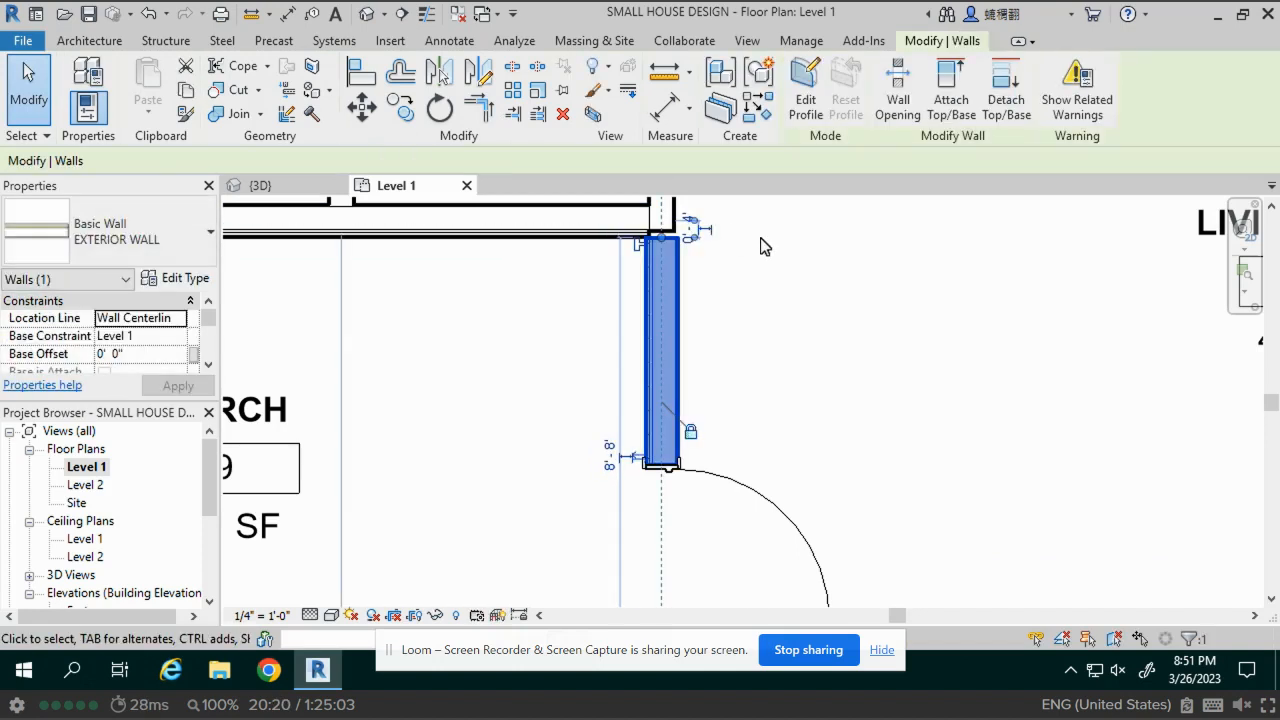
pyautogui.scroll(5, 687, 248)
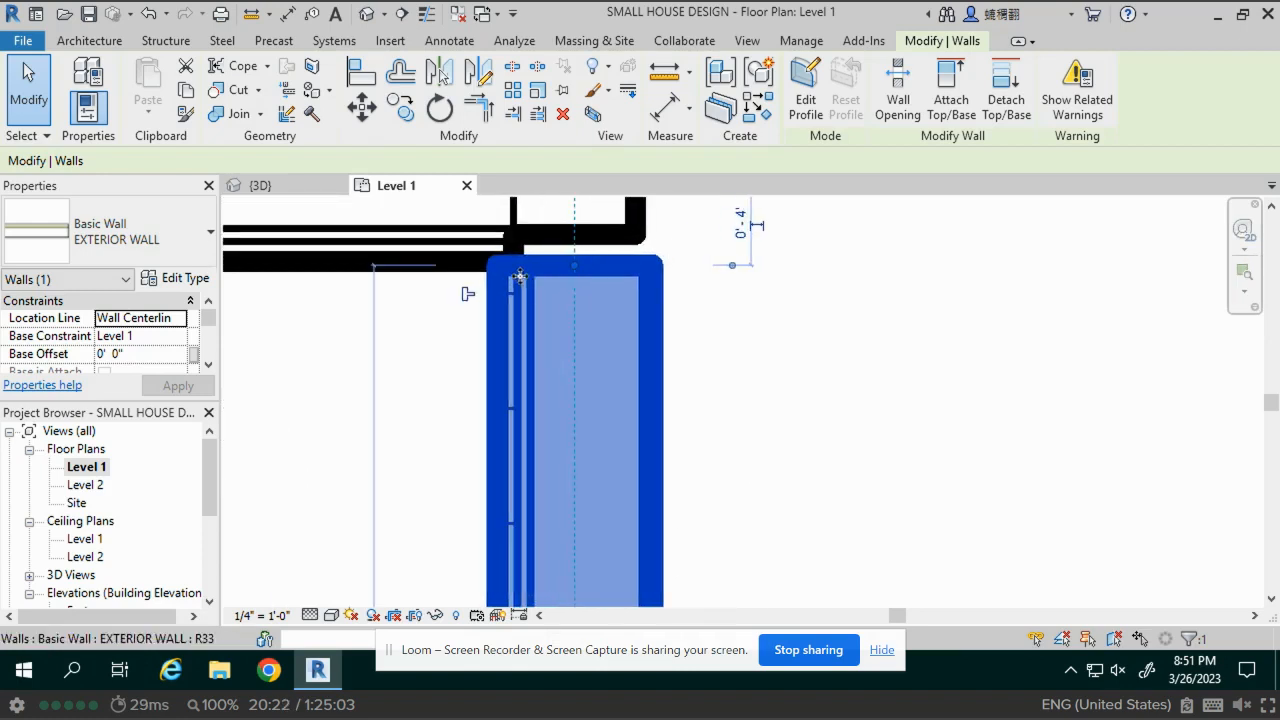
pyautogui.moveTo(566, 271); pyautogui.dragTo(577, 234)
pyautogui.click(753, 279)
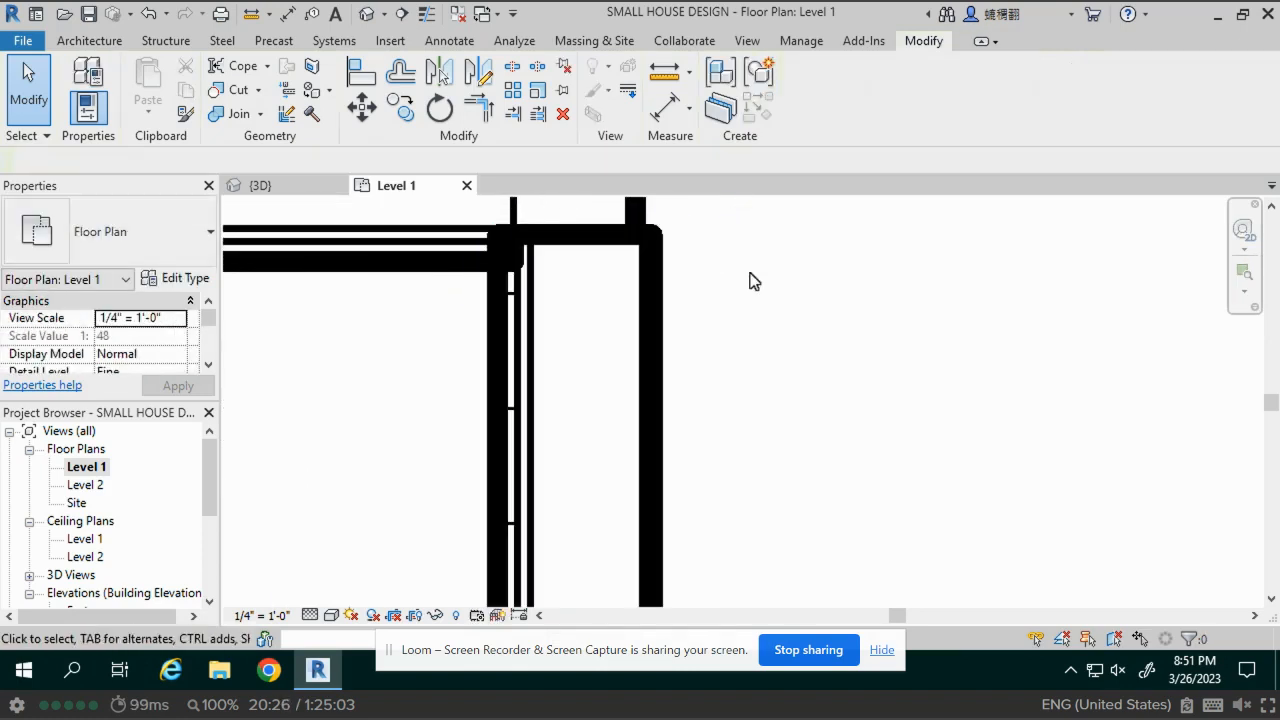
# Open the default 3D view and set its detail level to Coarse to check the exterior wall finish
pyautogui.scroll(-6, 753, 280)
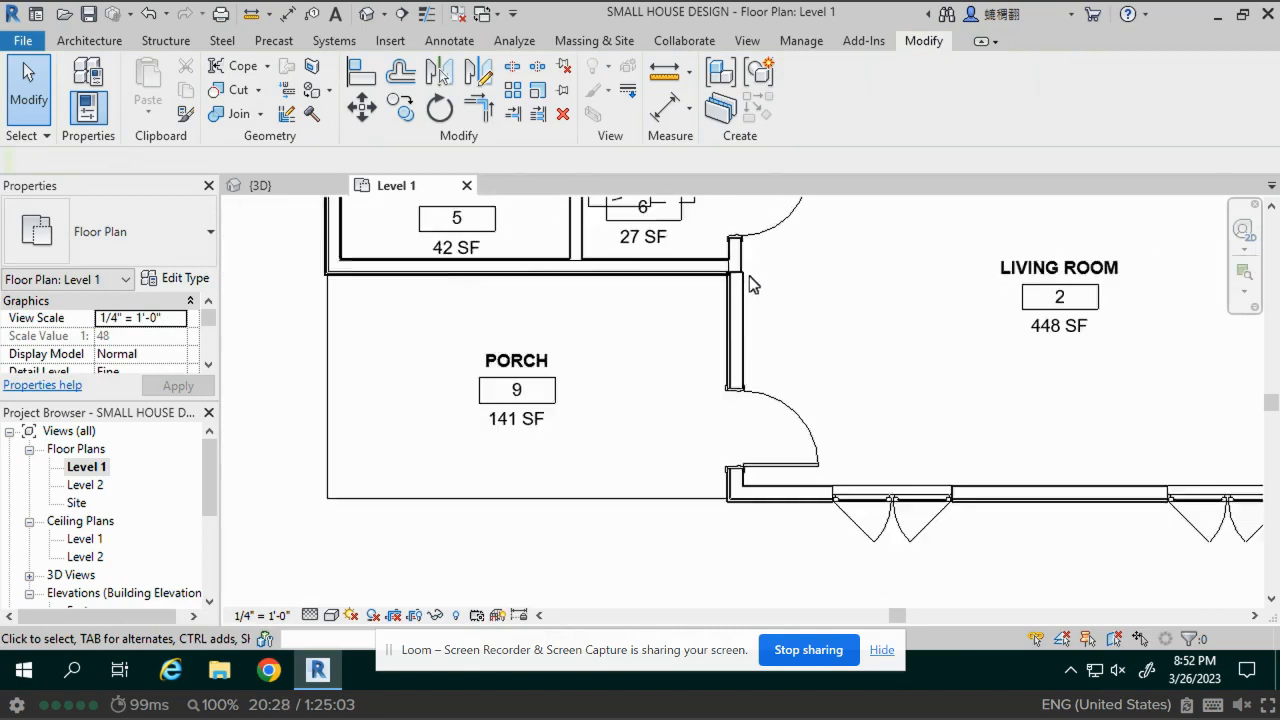
pyautogui.moveTo(845, 335); pyautogui.dragTo(643, 456, button='middle')
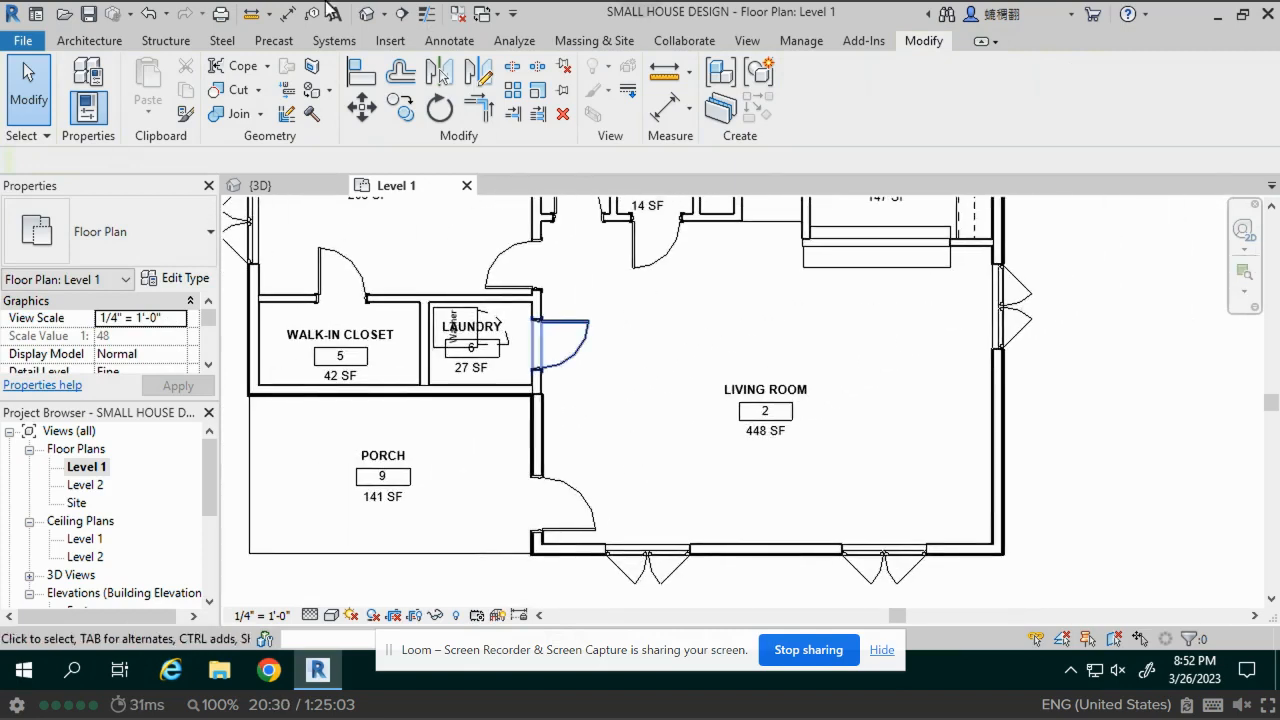
pyautogui.click(367, 14)
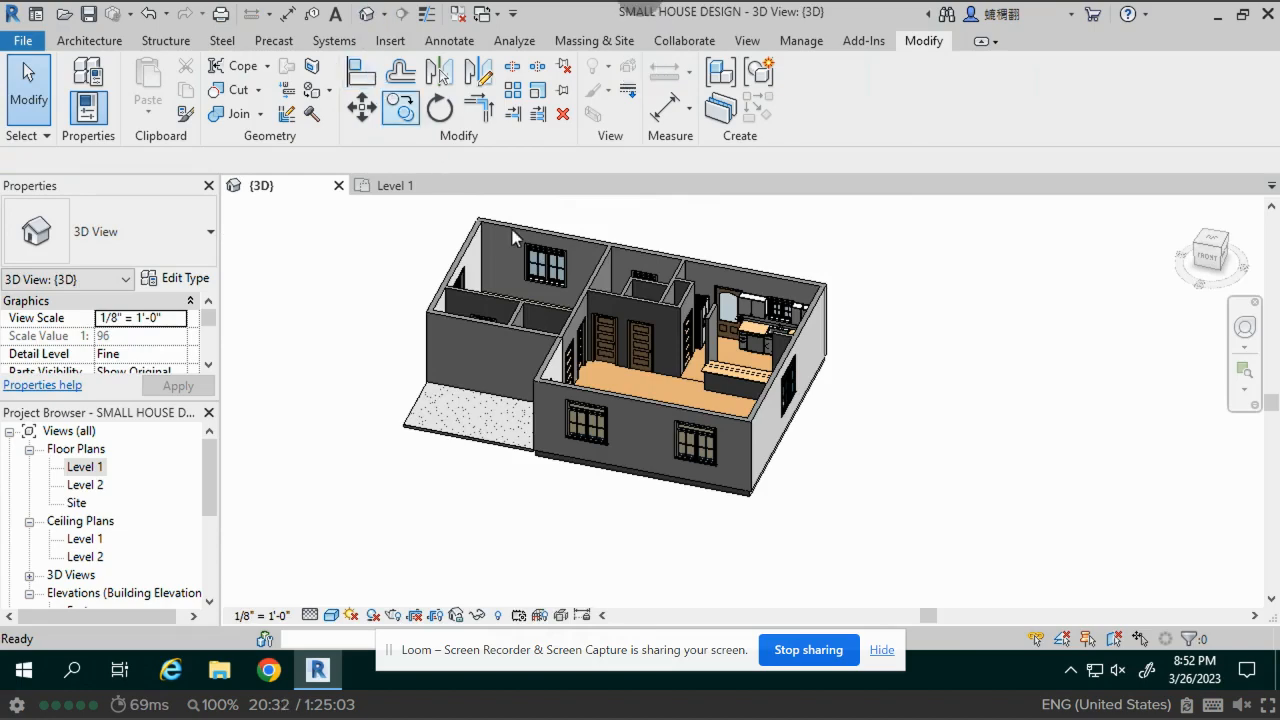
pyautogui.keyDown('shift'); pyautogui.moveTo(514, 425); pyautogui.dragTo(568, 462, button='middle'); pyautogui.keyUp('shift')
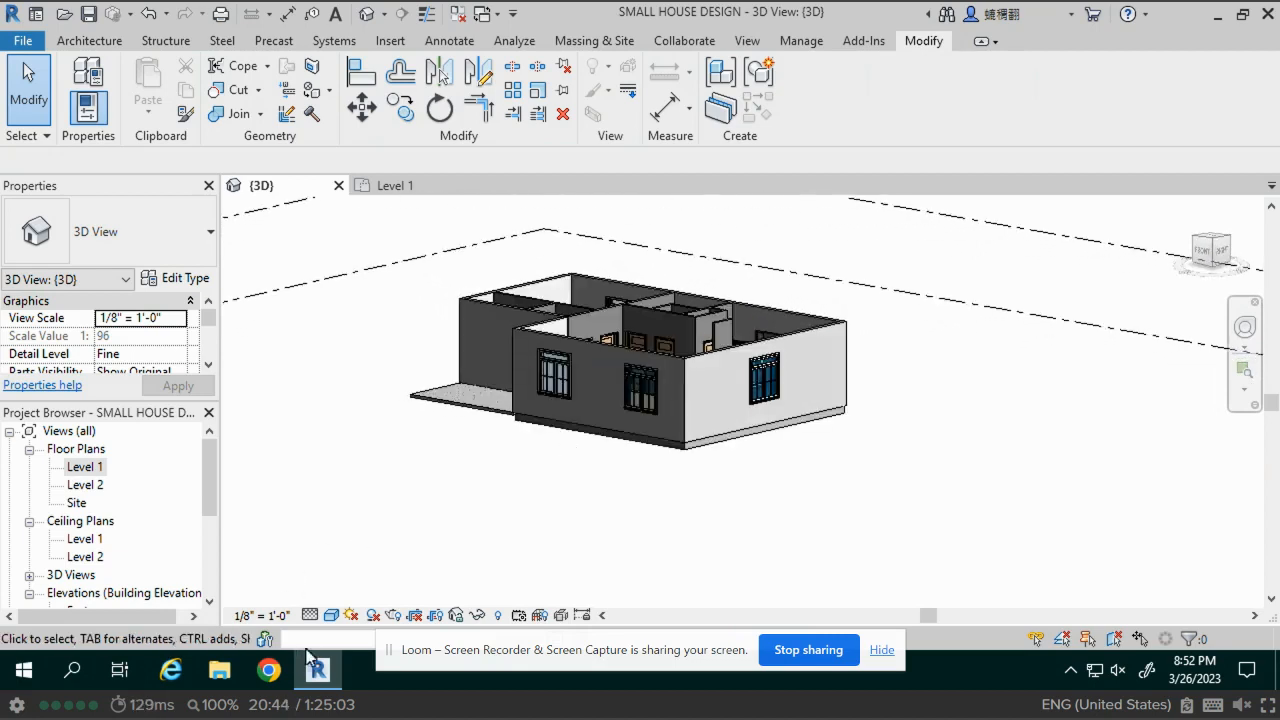
pyautogui.click(310, 615)
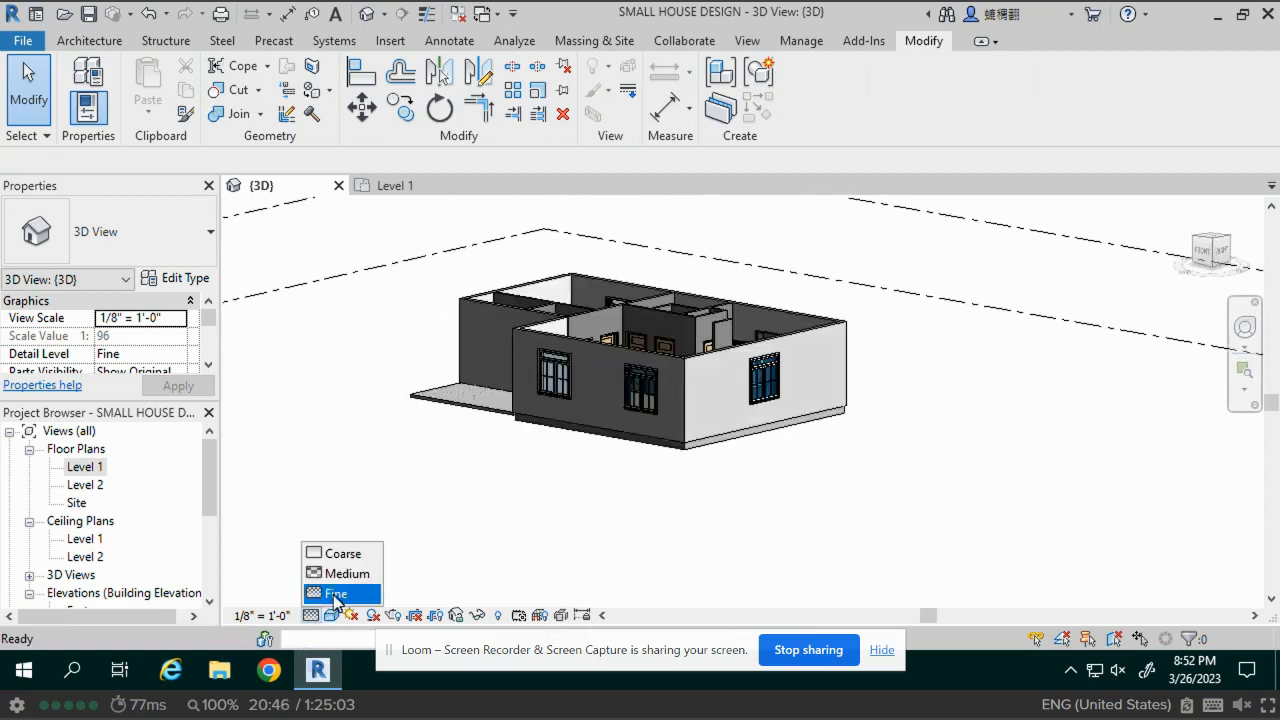
pyautogui.click(337, 598)
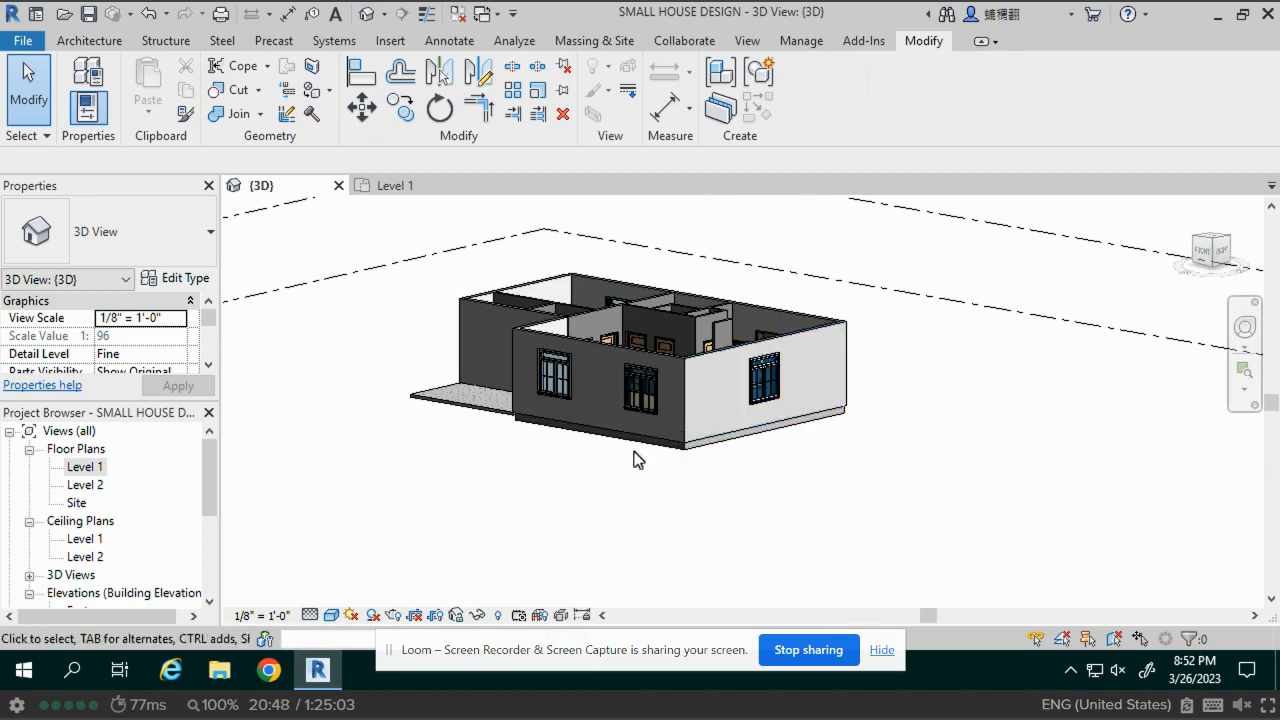
pyautogui.click(310, 615)
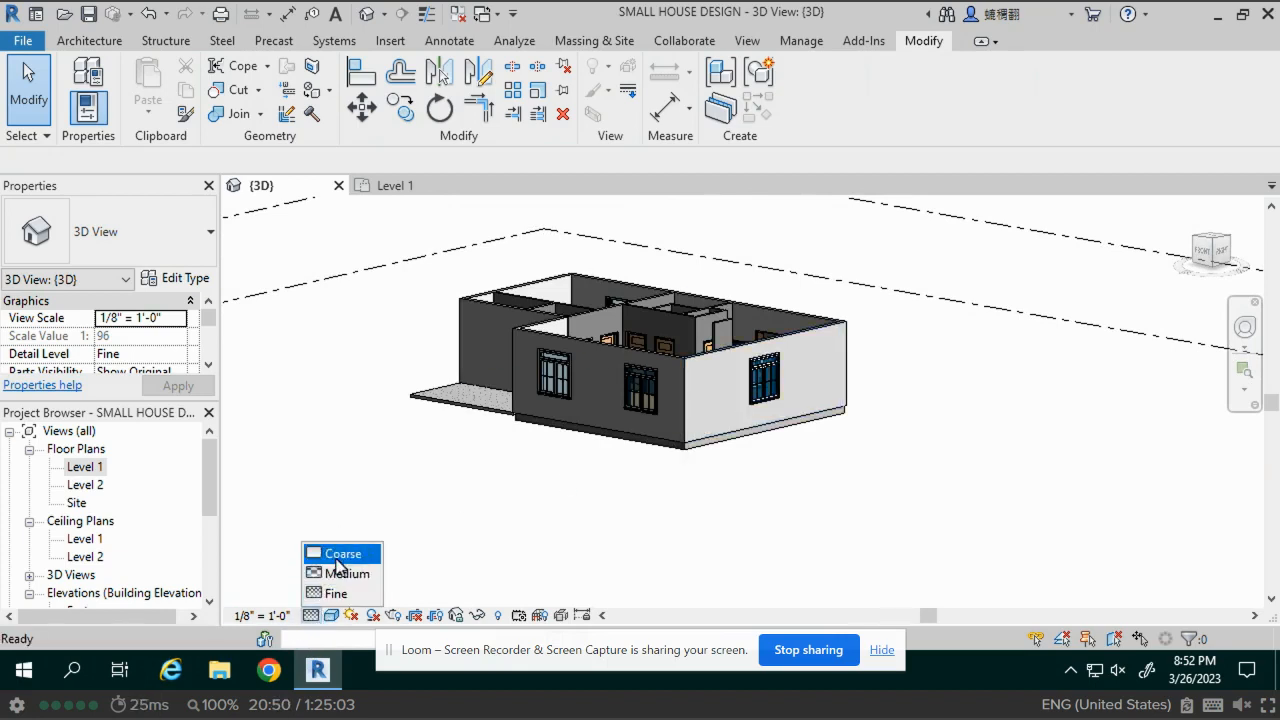
pyautogui.click(340, 553)
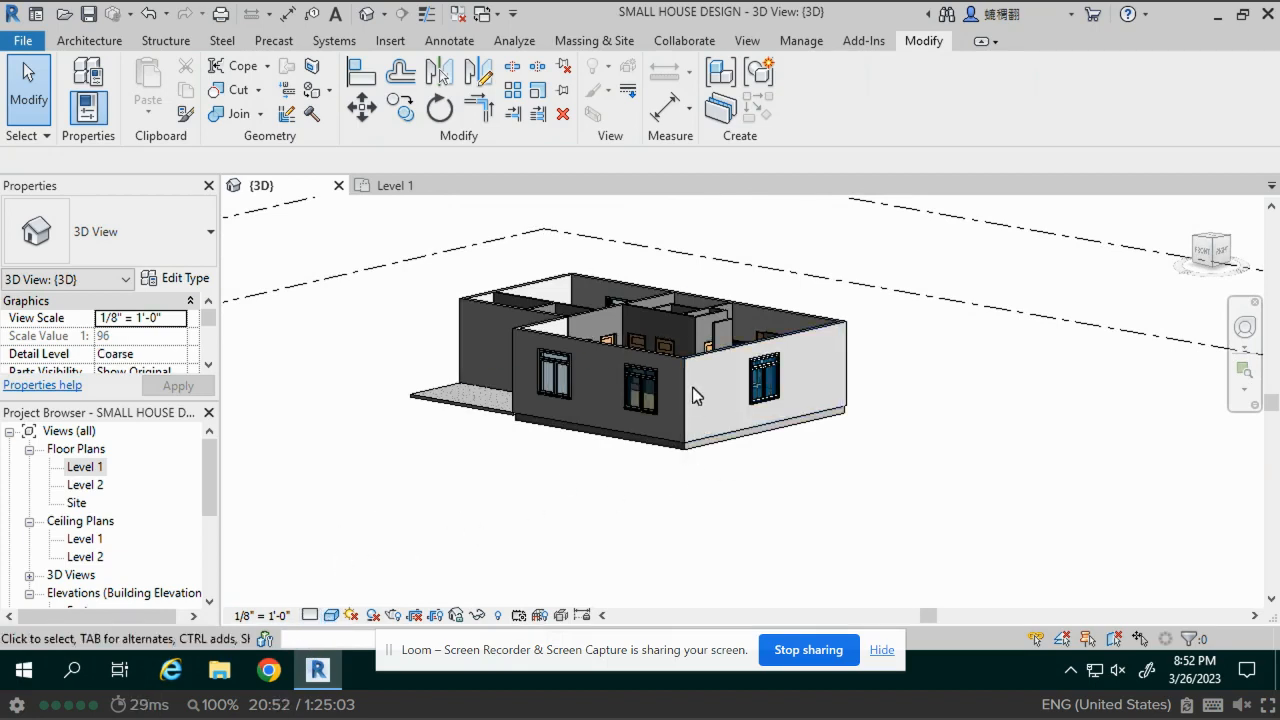
pyautogui.scroll(5, 692, 387)
pyautogui.scroll(-6, 681, 400)
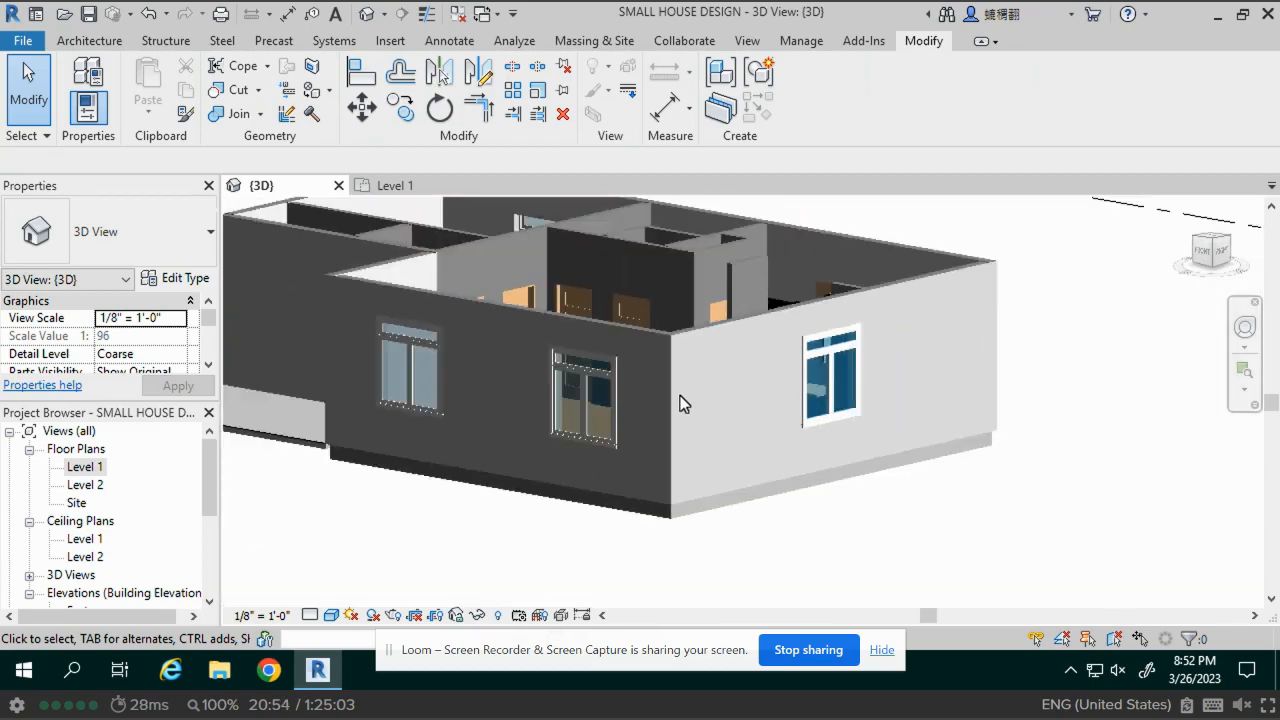
pyautogui.keyDown('shift'); pyautogui.moveTo(660, 460); pyautogui.dragTo(846, 446, button='middle'); pyautogui.keyUp('shift')
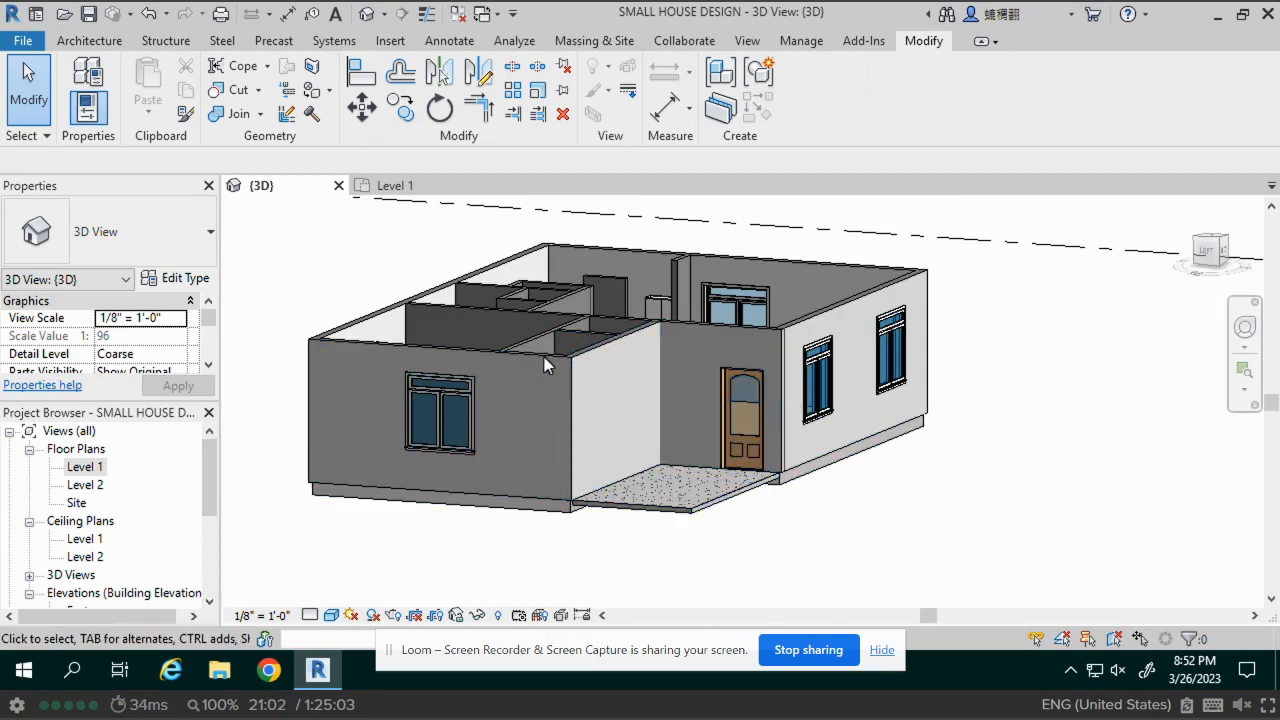
# In the EXTERIOR WALL structure, change the Finish 2 [5] layer's material to Softwood, Lumber with the Woods & Plastics.Finish Carpentry.Wood.Pine.png image
pyautogui.click(369, 347)
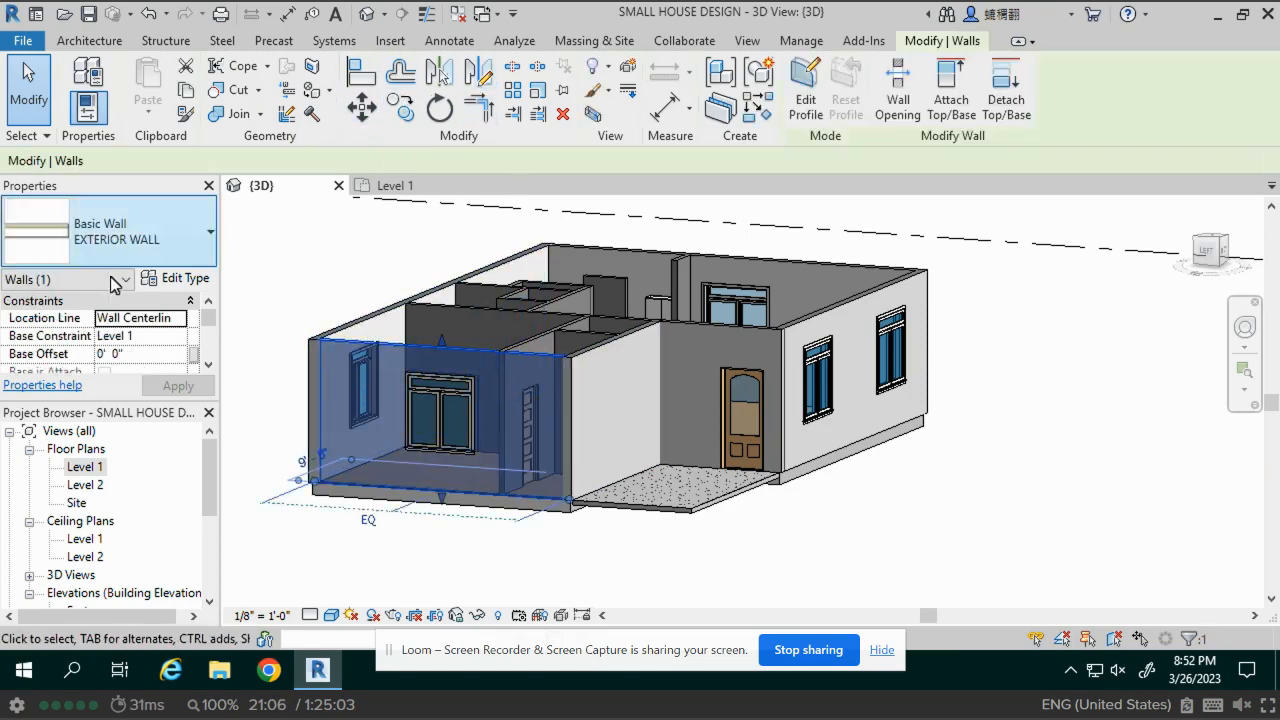
pyautogui.click(188, 280)
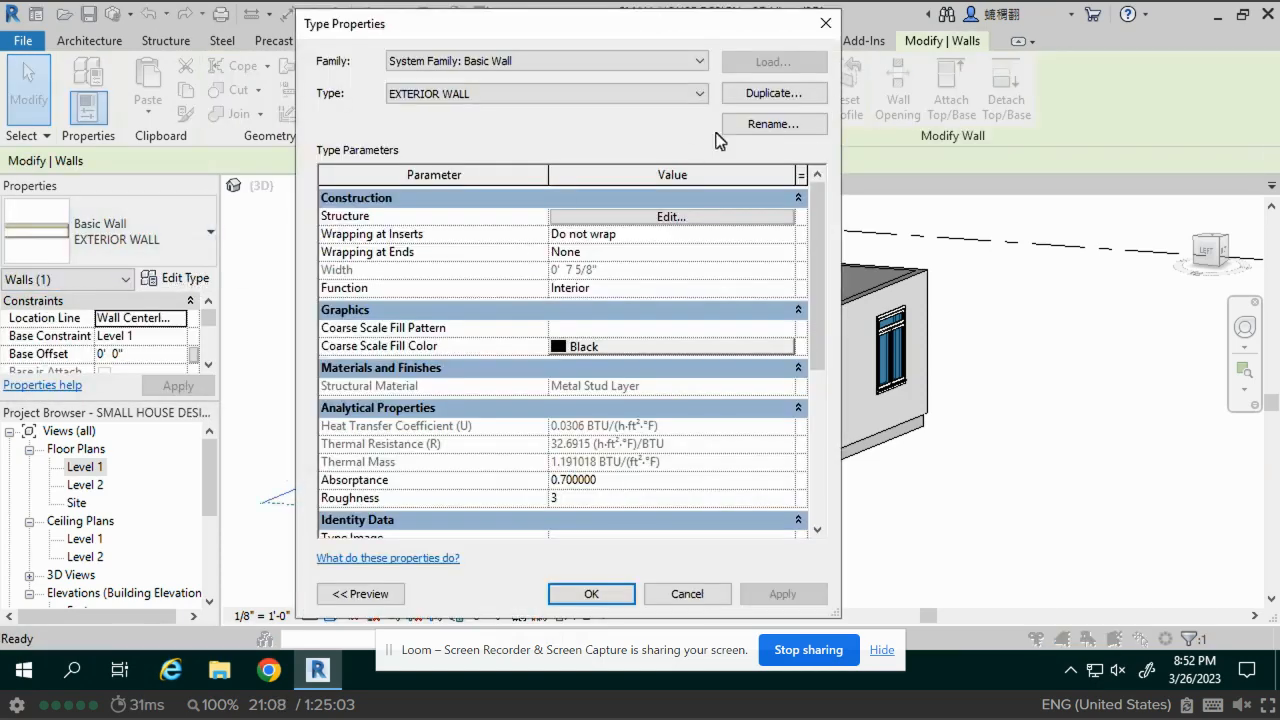
pyautogui.click(686, 218)
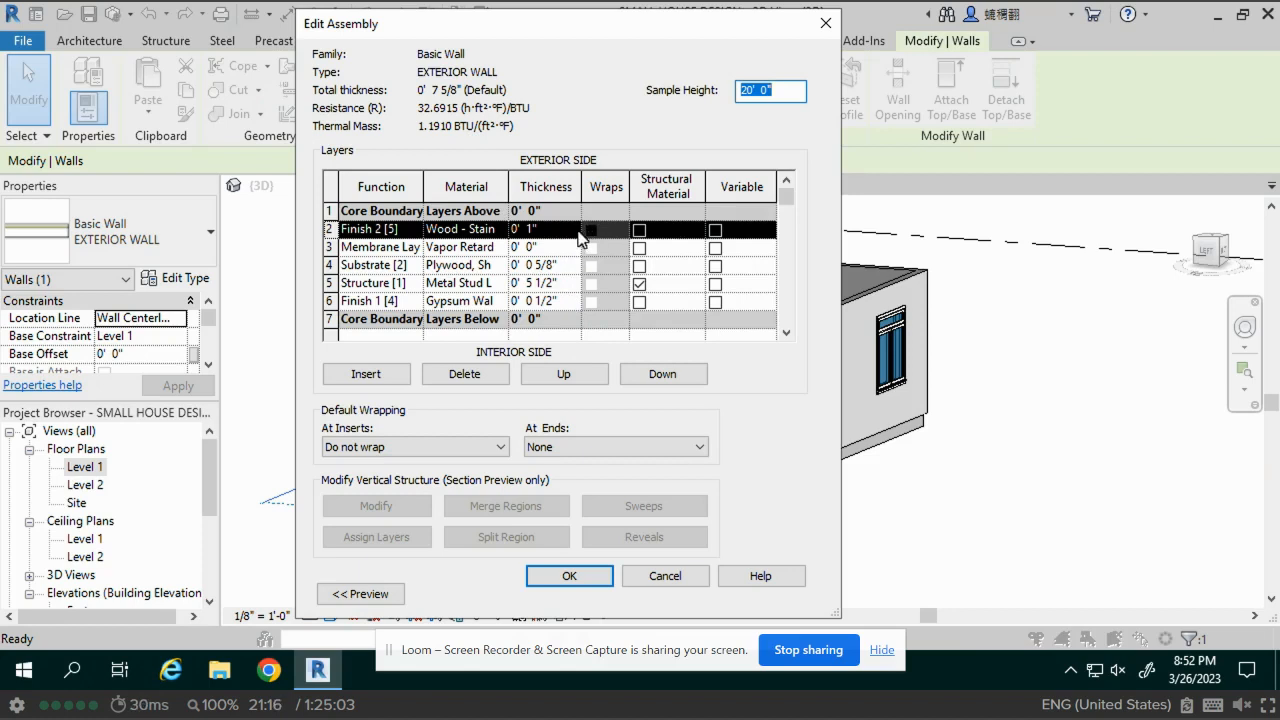
pyautogui.click(504, 229)
pyautogui.click(500, 229)
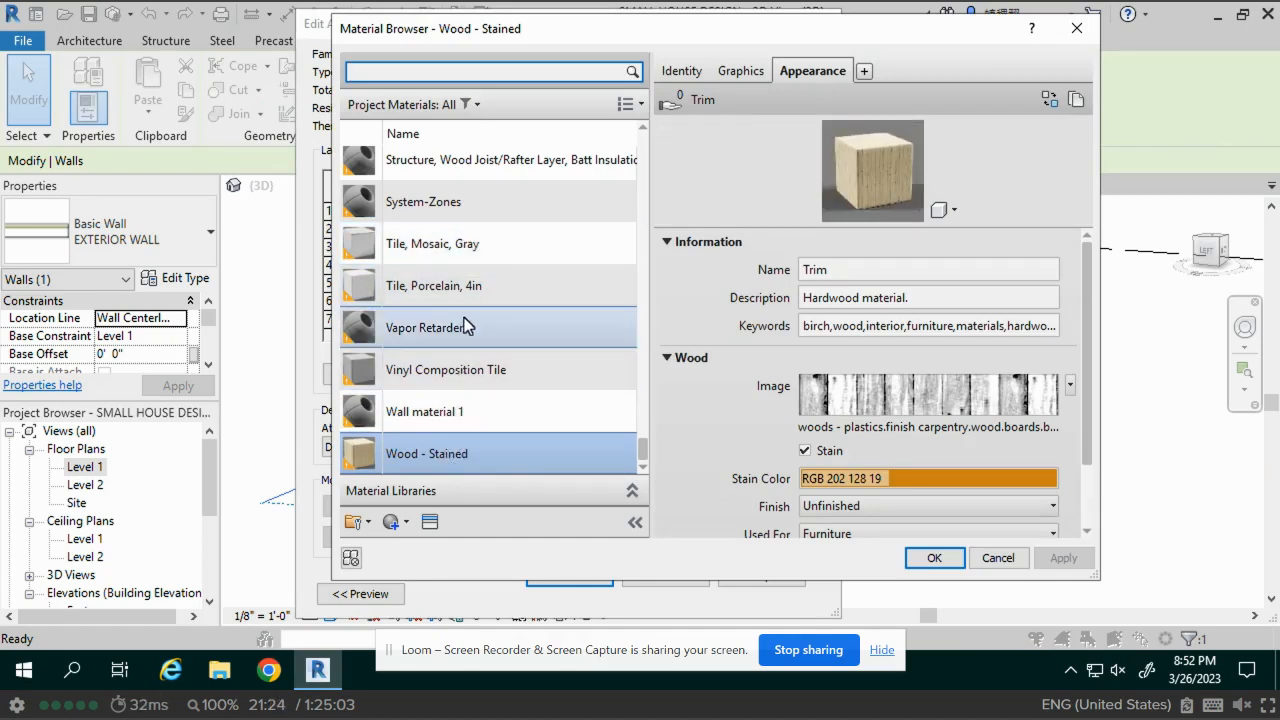
pyautogui.moveTo(642, 454); pyautogui.dragTo(642, 422)
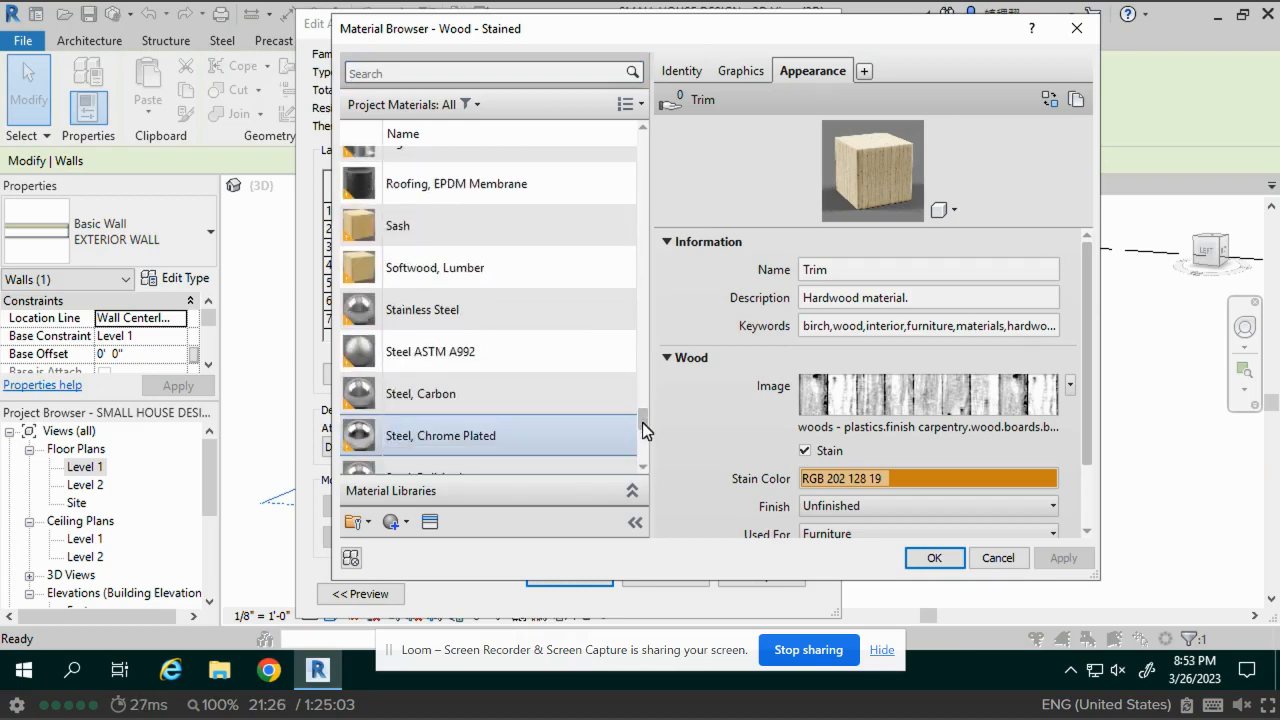
pyautogui.click(473, 252)
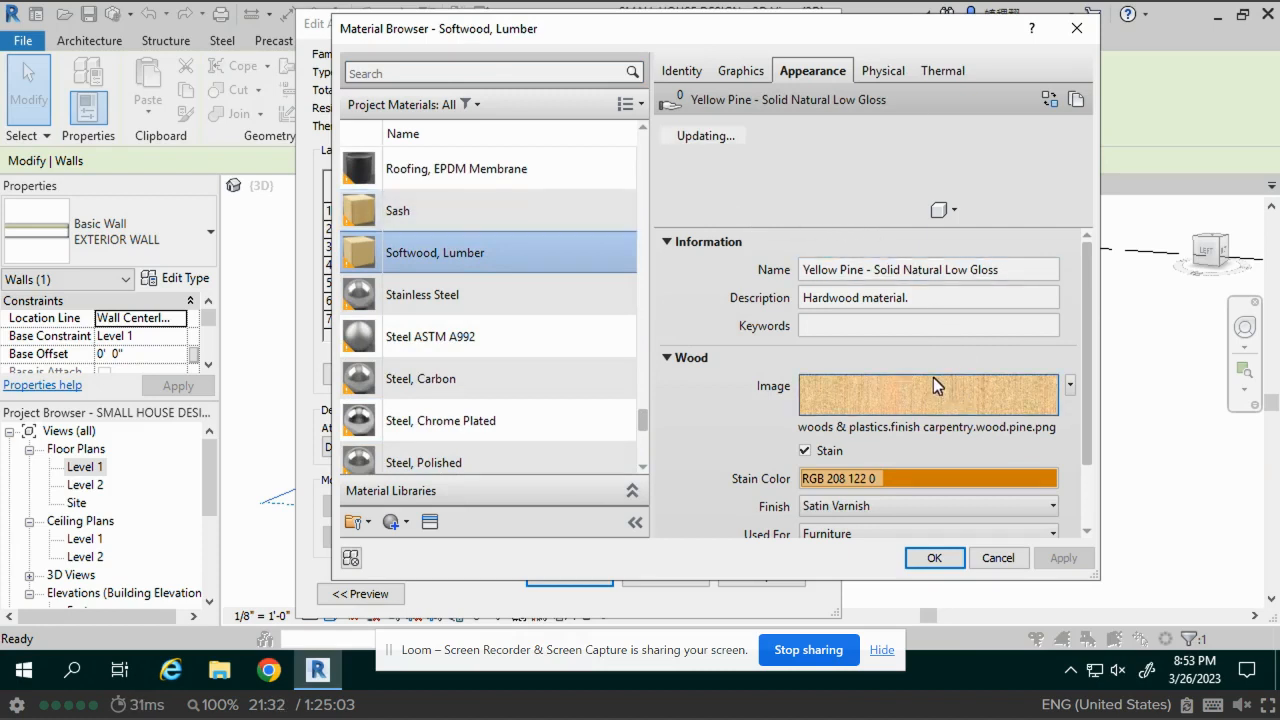
pyautogui.click(884, 428)
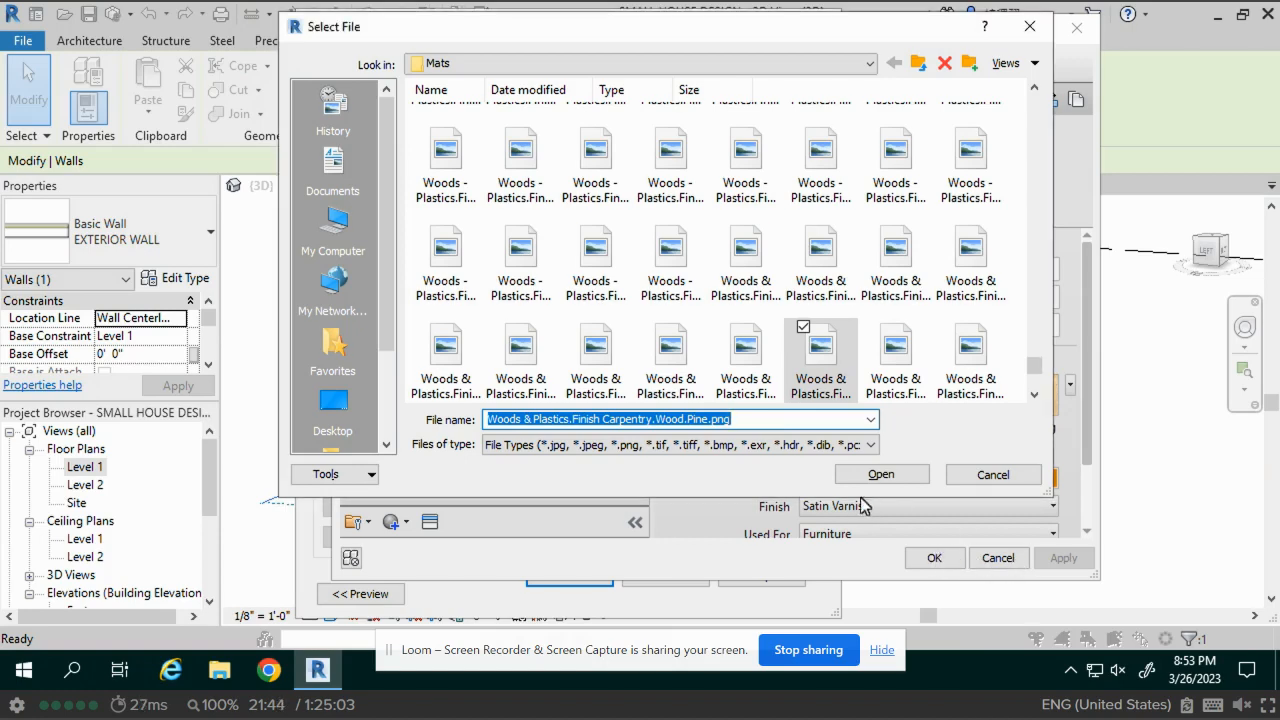
pyautogui.click(884, 477)
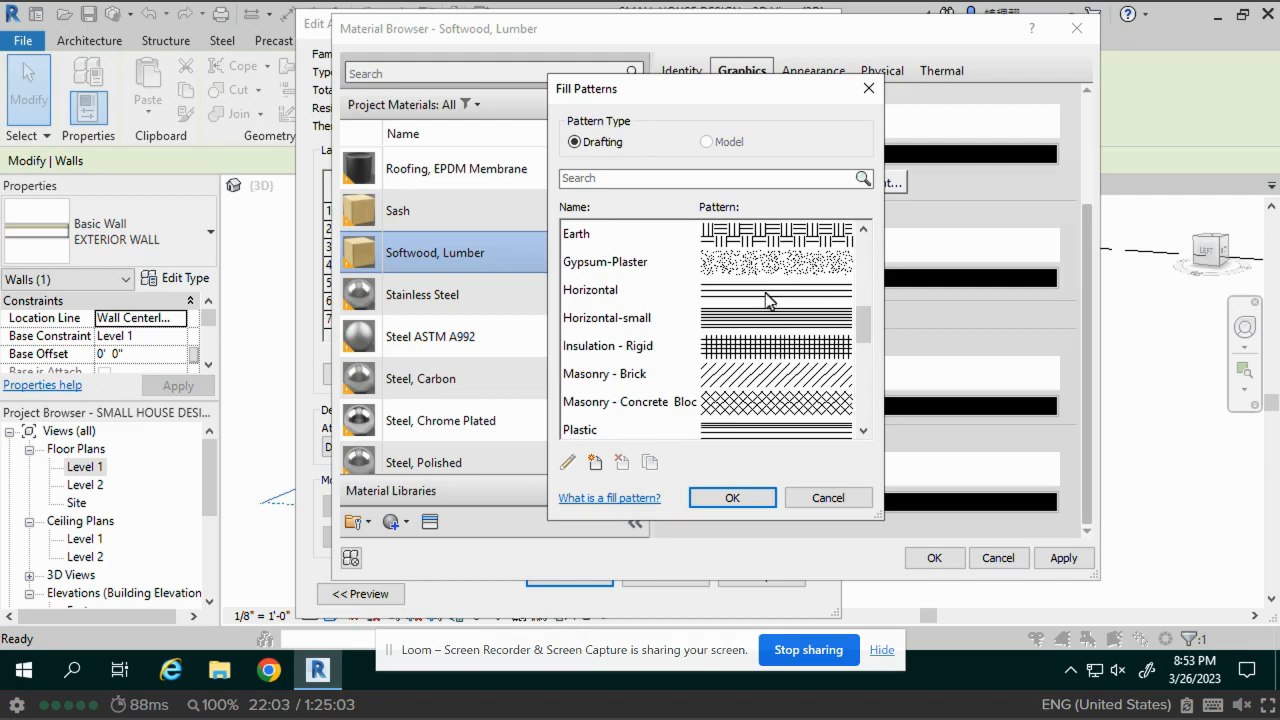
# Set both the foreground and background cut patterns of Softwood, Lumber to the Horizontal drafting pattern and apply the change
pyautogui.click(768, 298)
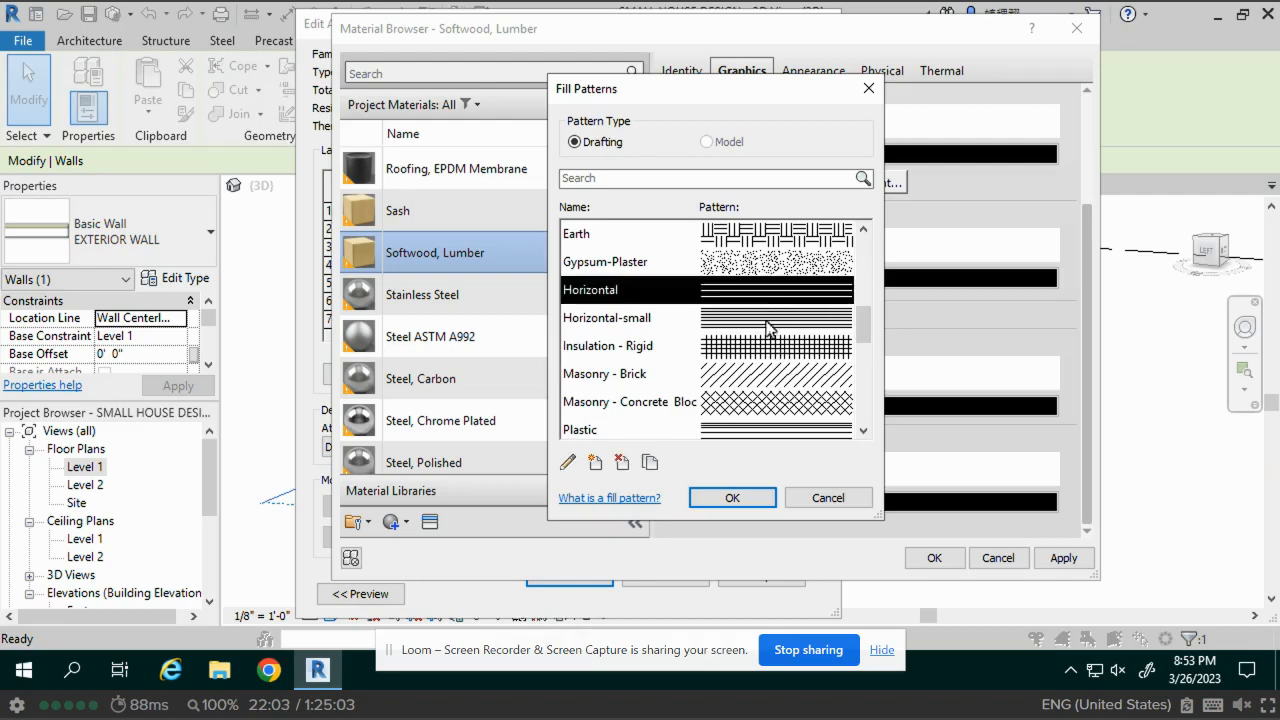
pyautogui.click(751, 496)
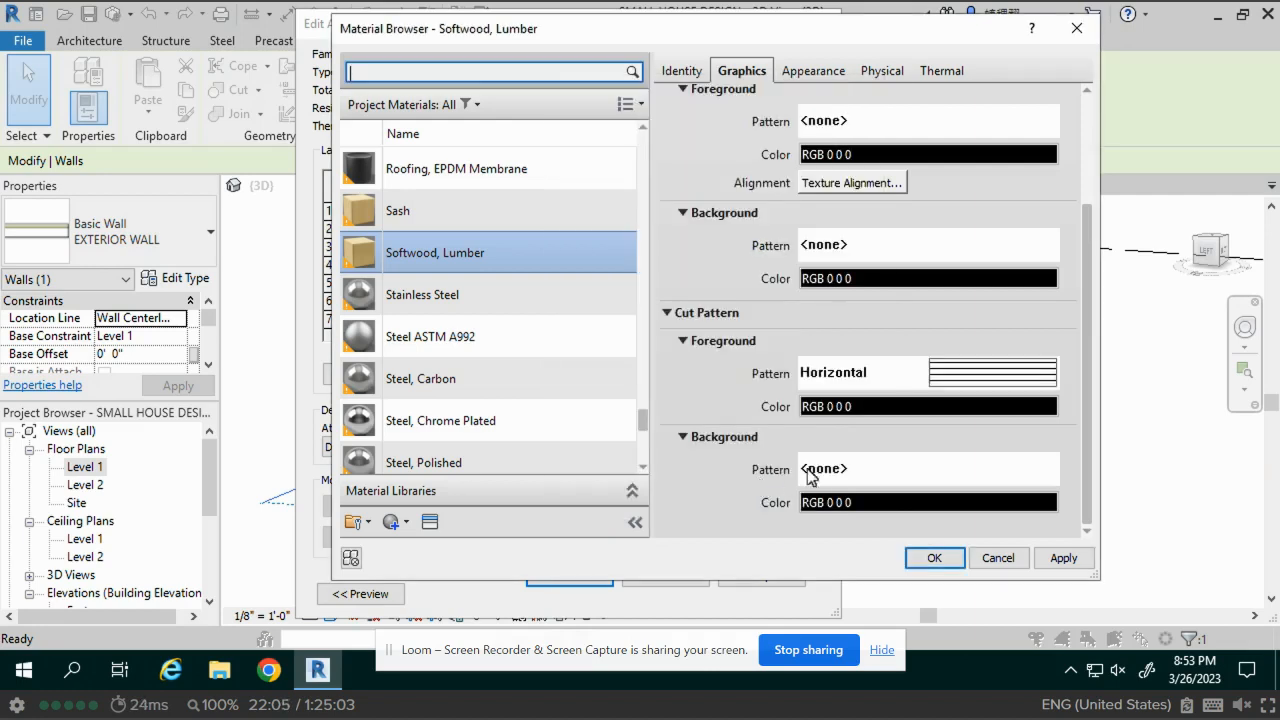
pyautogui.click(882, 471)
pyautogui.scroll(-5, 777, 368)
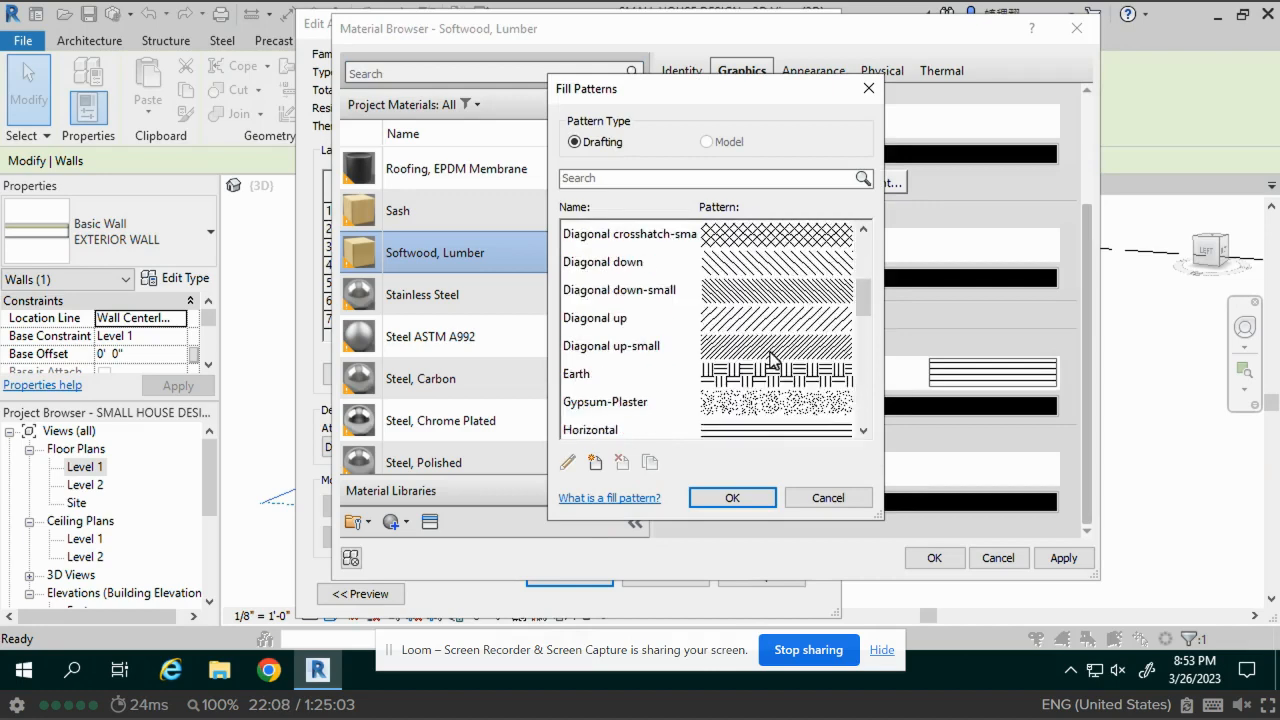
pyautogui.scroll(-4, 764, 313)
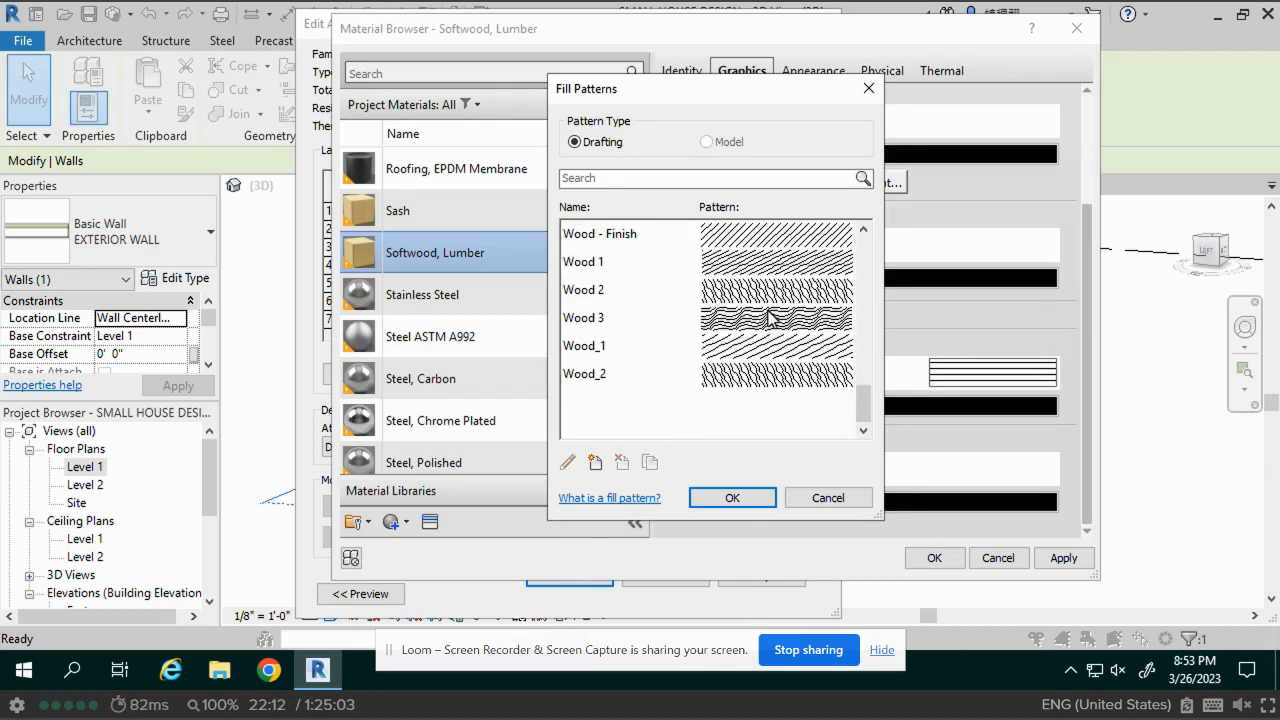
pyautogui.scroll(2, 770, 318)
pyautogui.scroll(2, 775, 318)
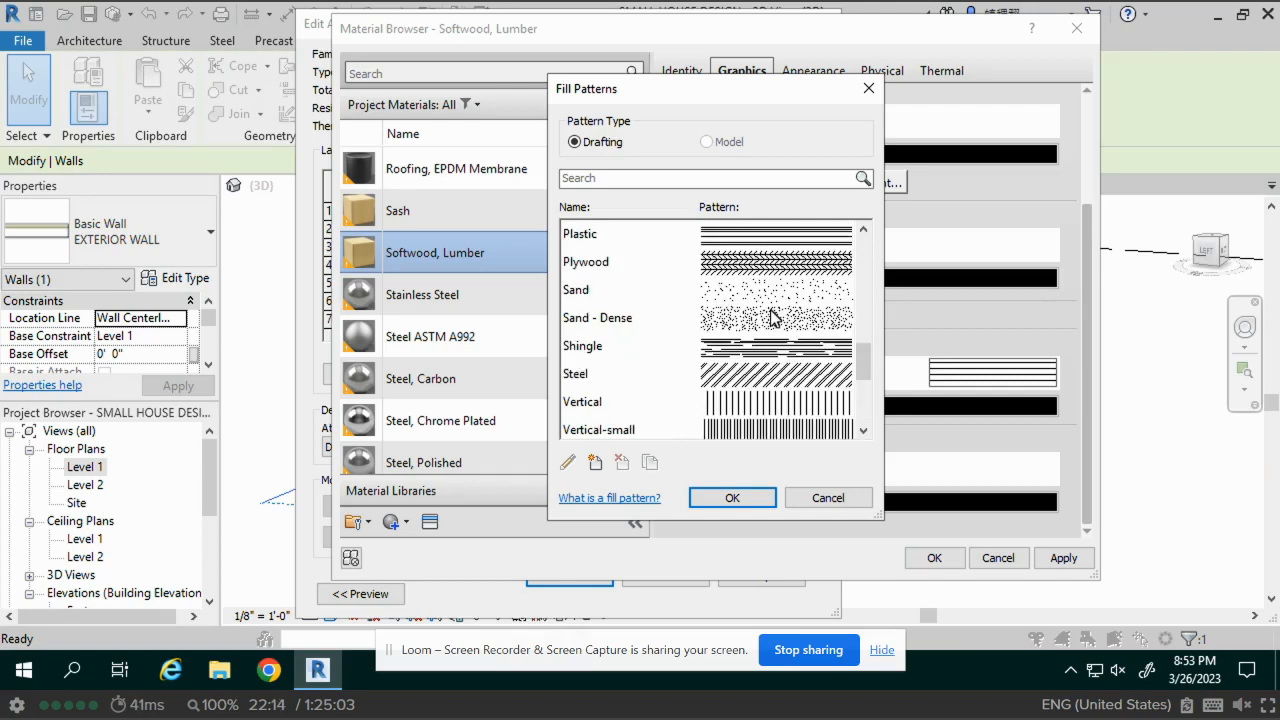
pyautogui.scroll(4, 775, 316)
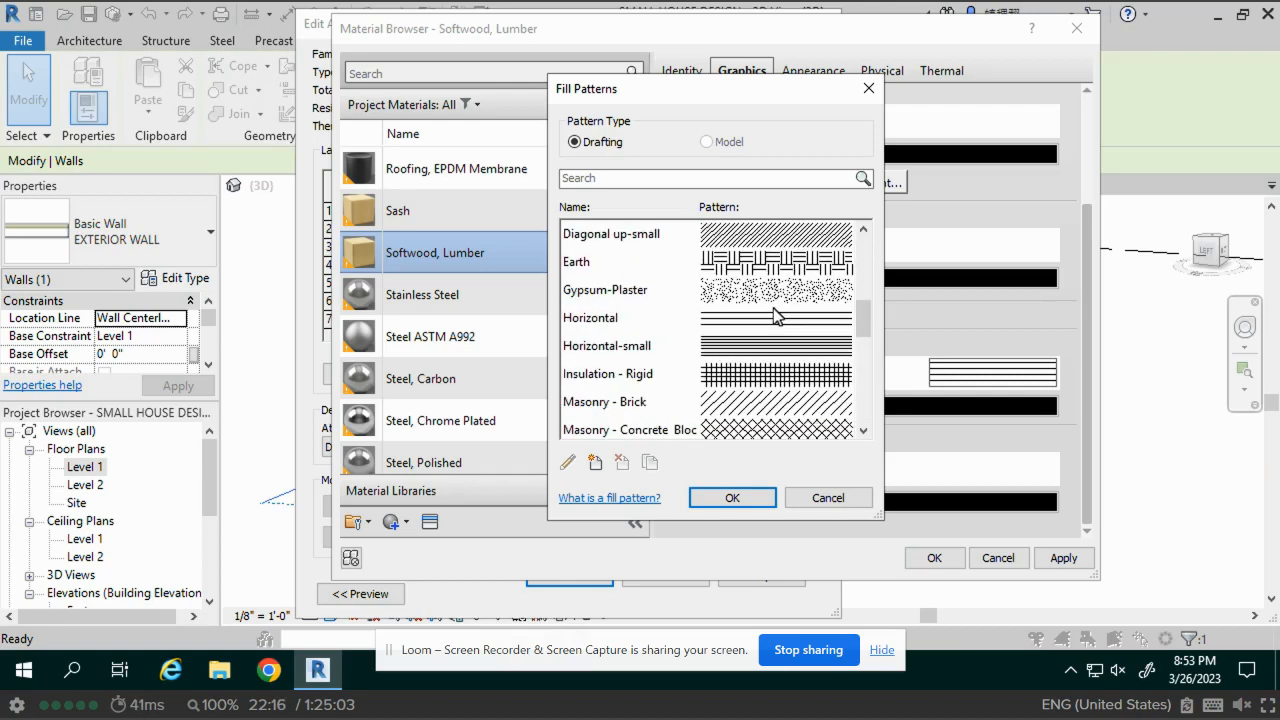
pyautogui.click(770, 328)
pyautogui.click(731, 496)
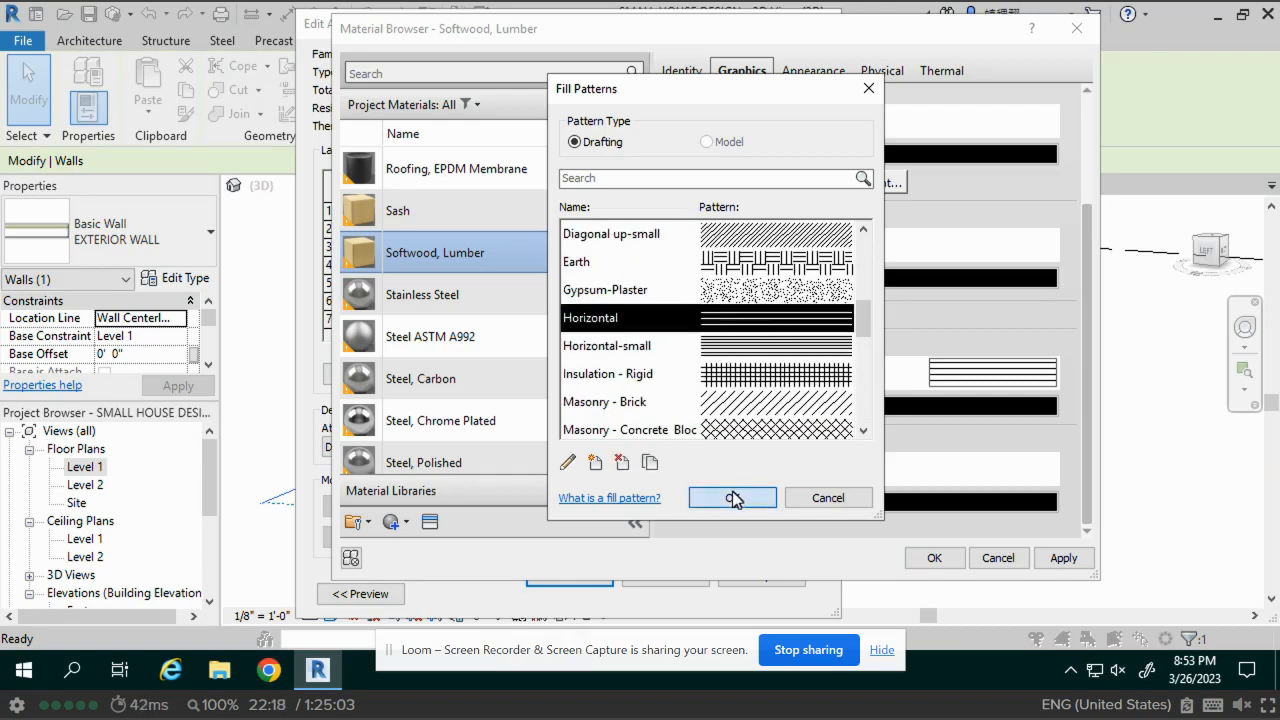
pyautogui.click(1066, 560)
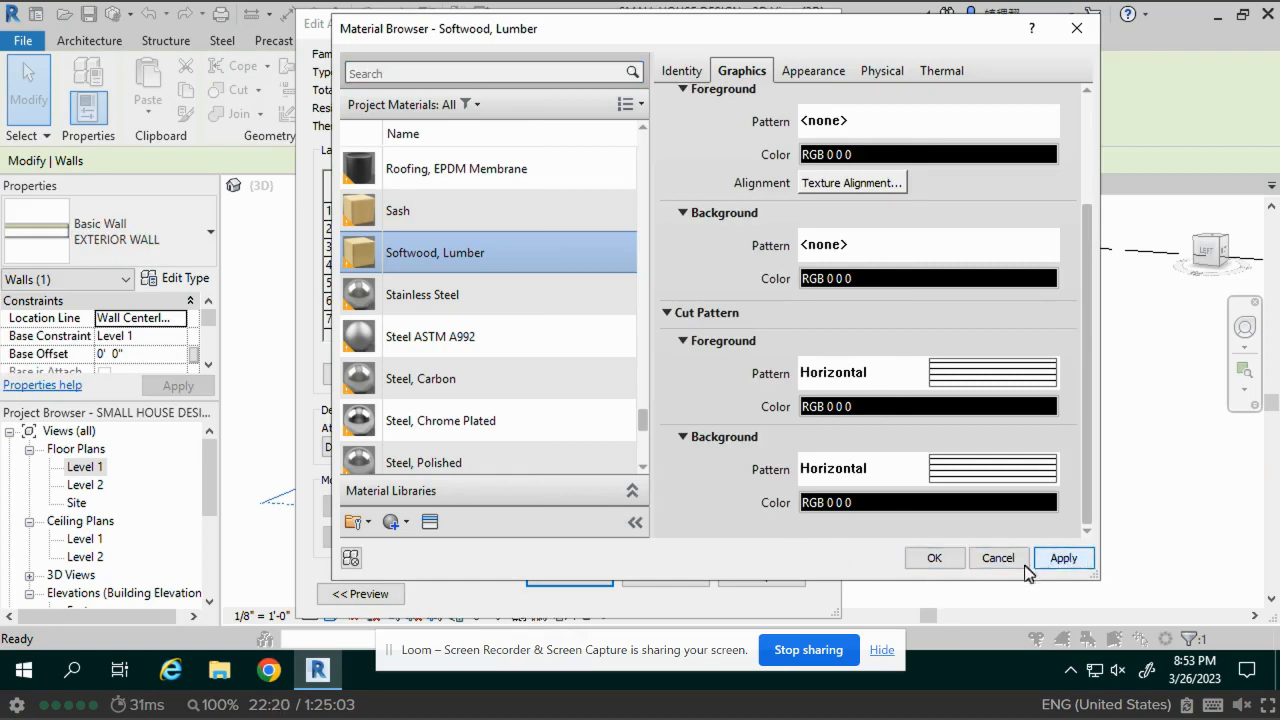
# Accept the Softwood, Lumber material and the layer assembly, and apply them to the EXTERIOR WALL type
pyautogui.click(934, 560)
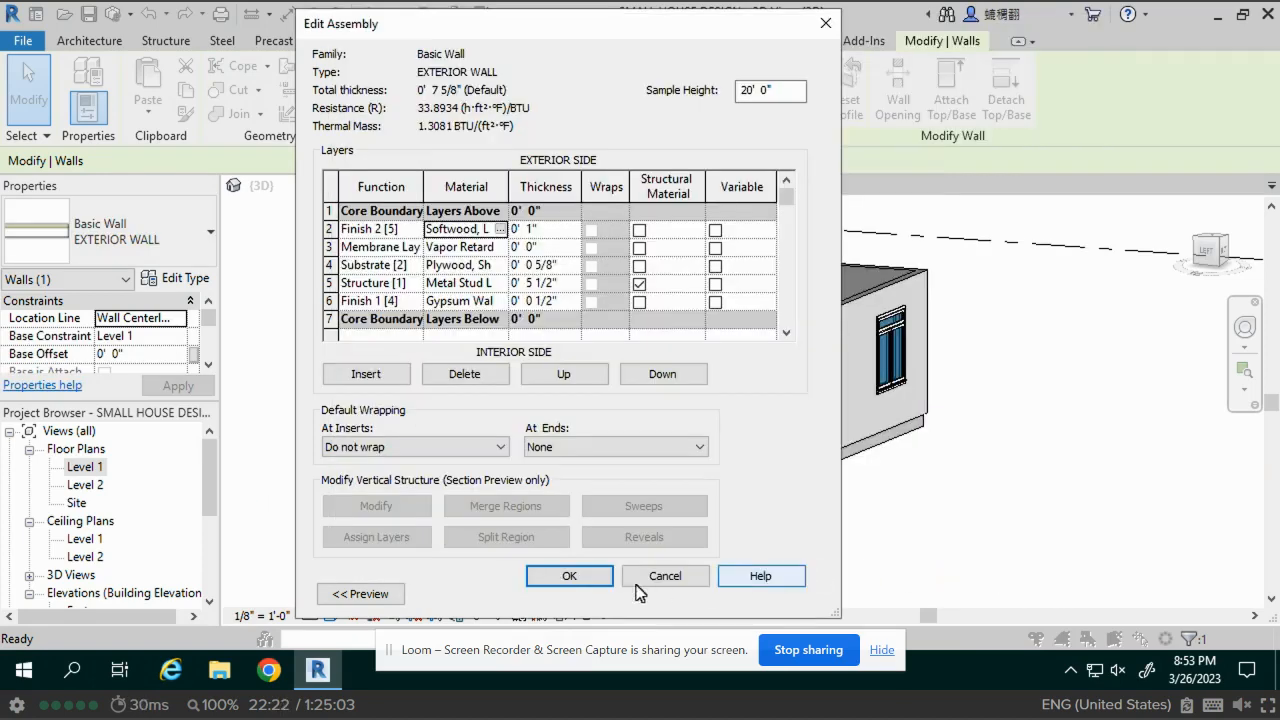
pyautogui.click(571, 578)
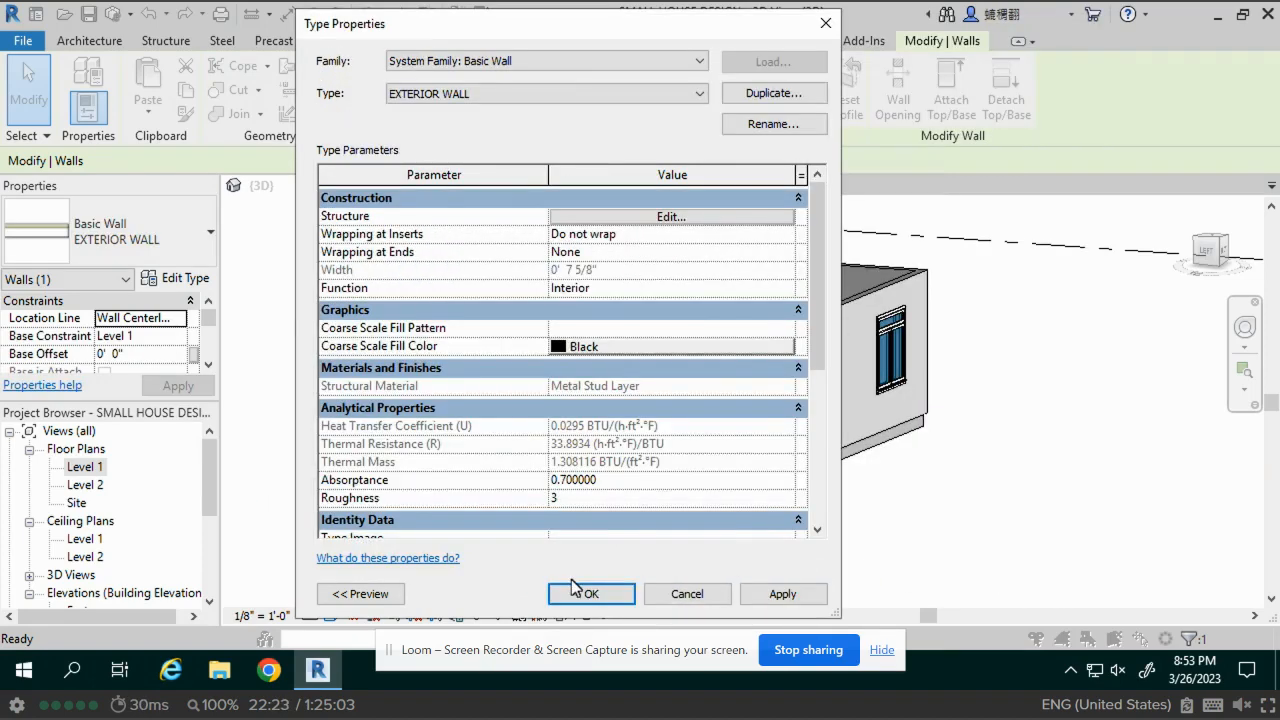
pyautogui.click(779, 593)
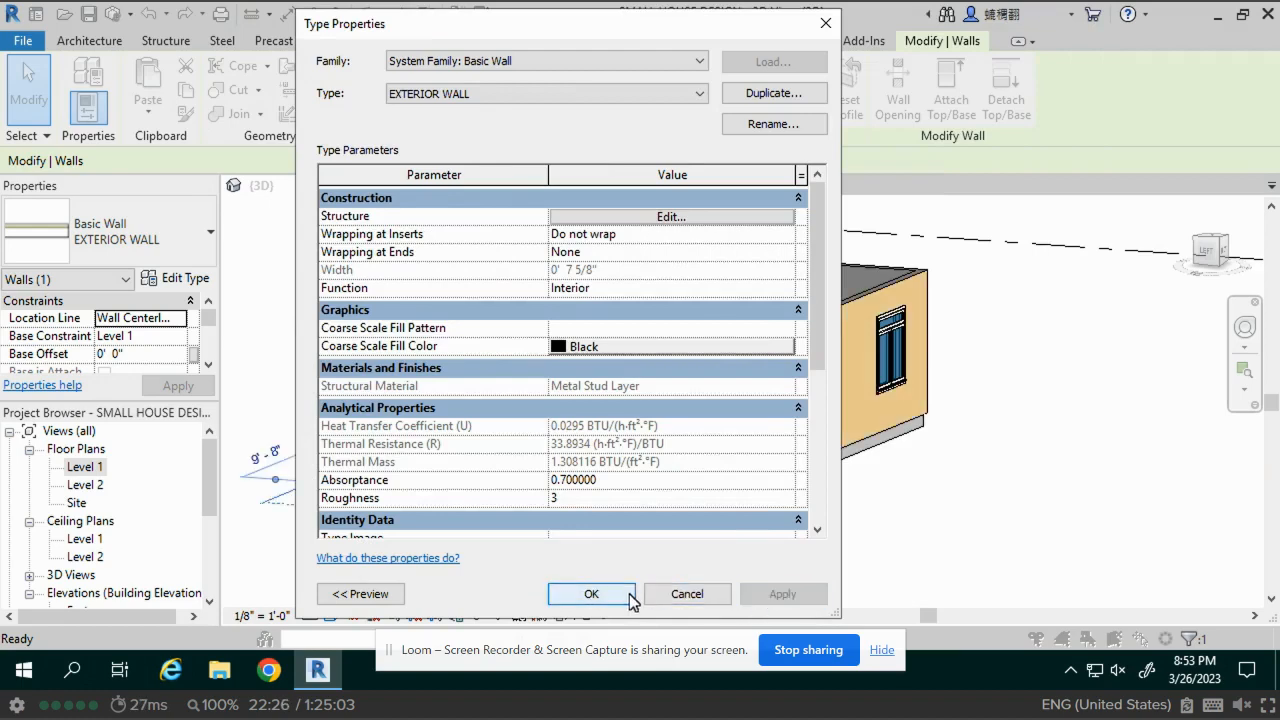
pyautogui.click(594, 593)
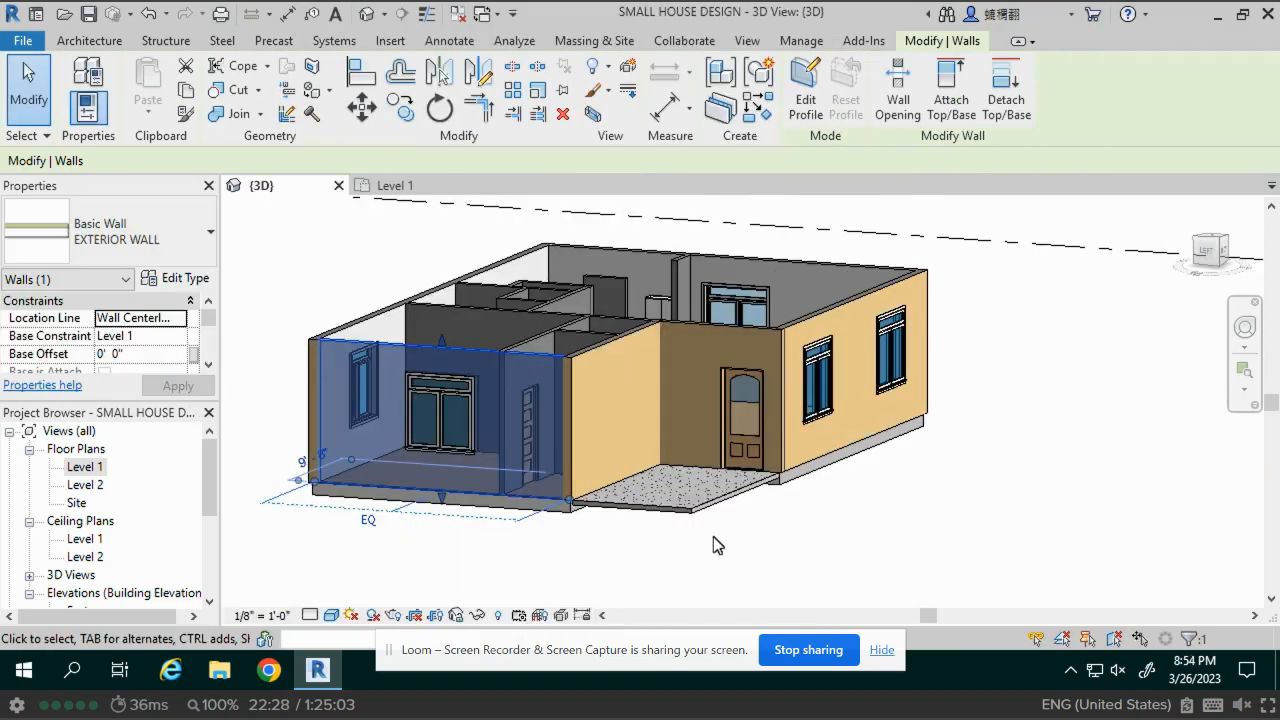
# Set the 3D view's detail level to Fine and check the exterior wall finish around the front window and porch
pyautogui.click(995, 553)
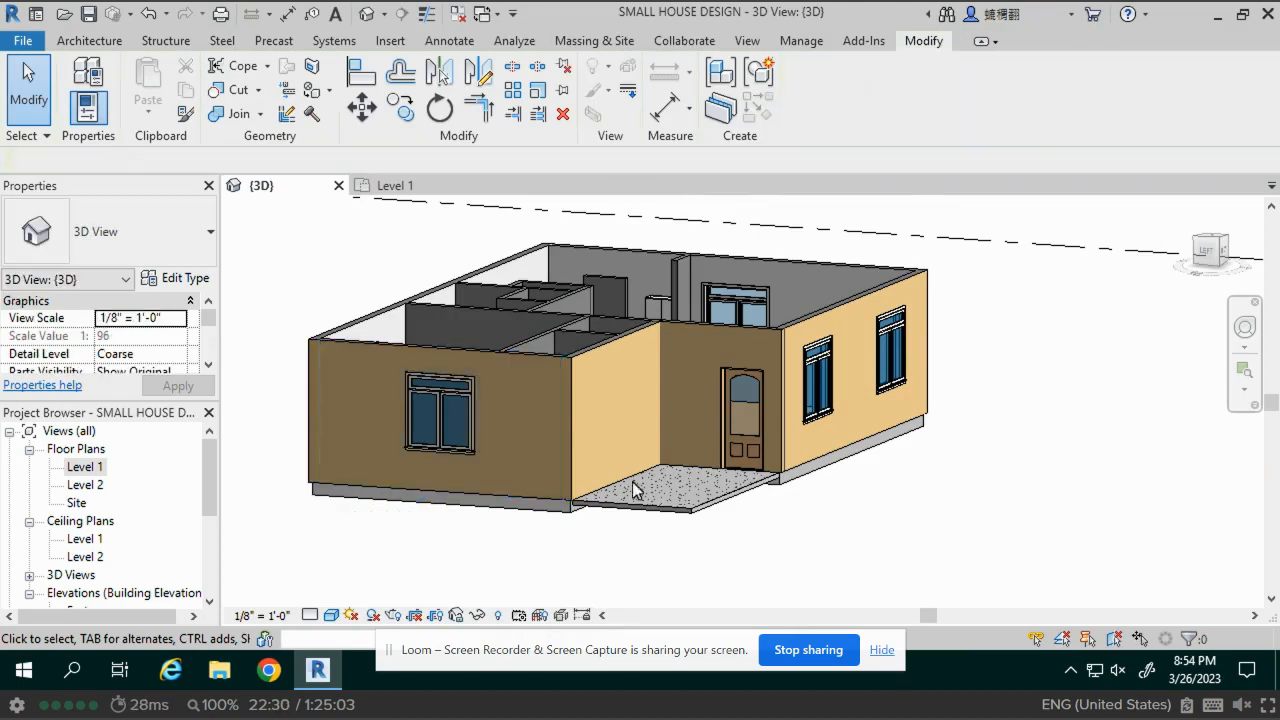
pyautogui.scroll(5, 491, 378)
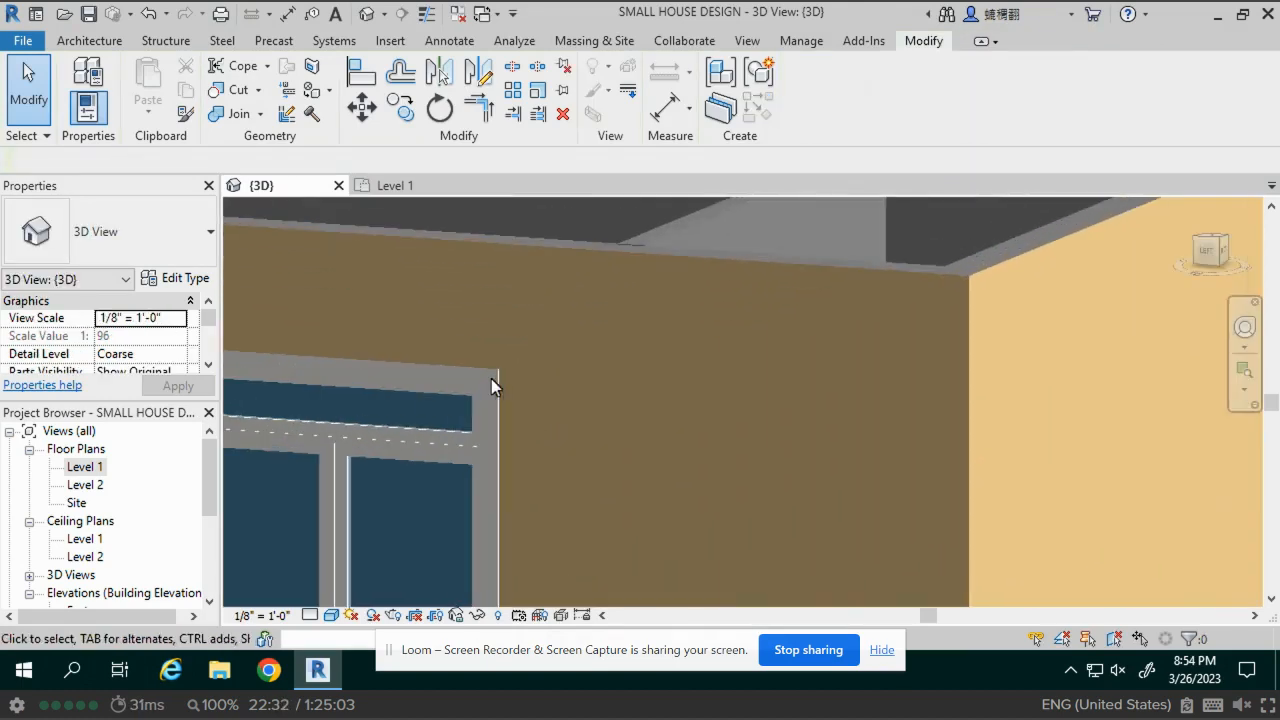
pyautogui.scroll(-3, 640, 323)
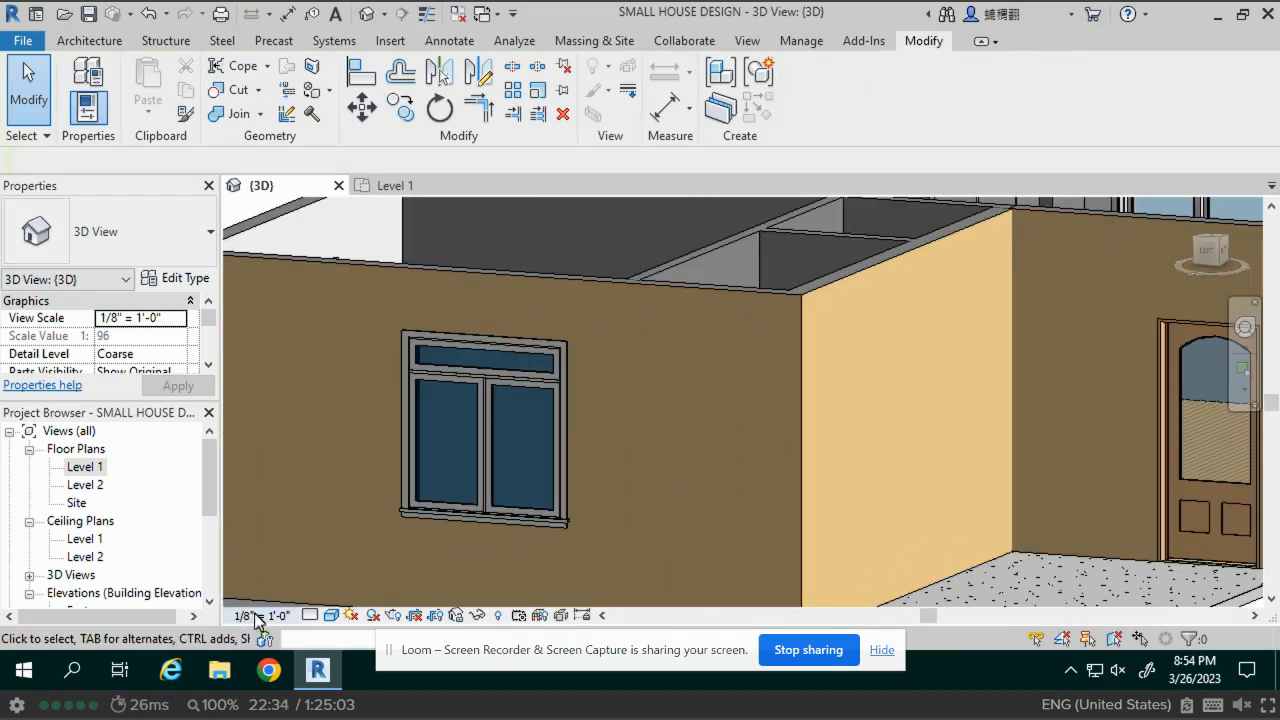
pyautogui.click(310, 615)
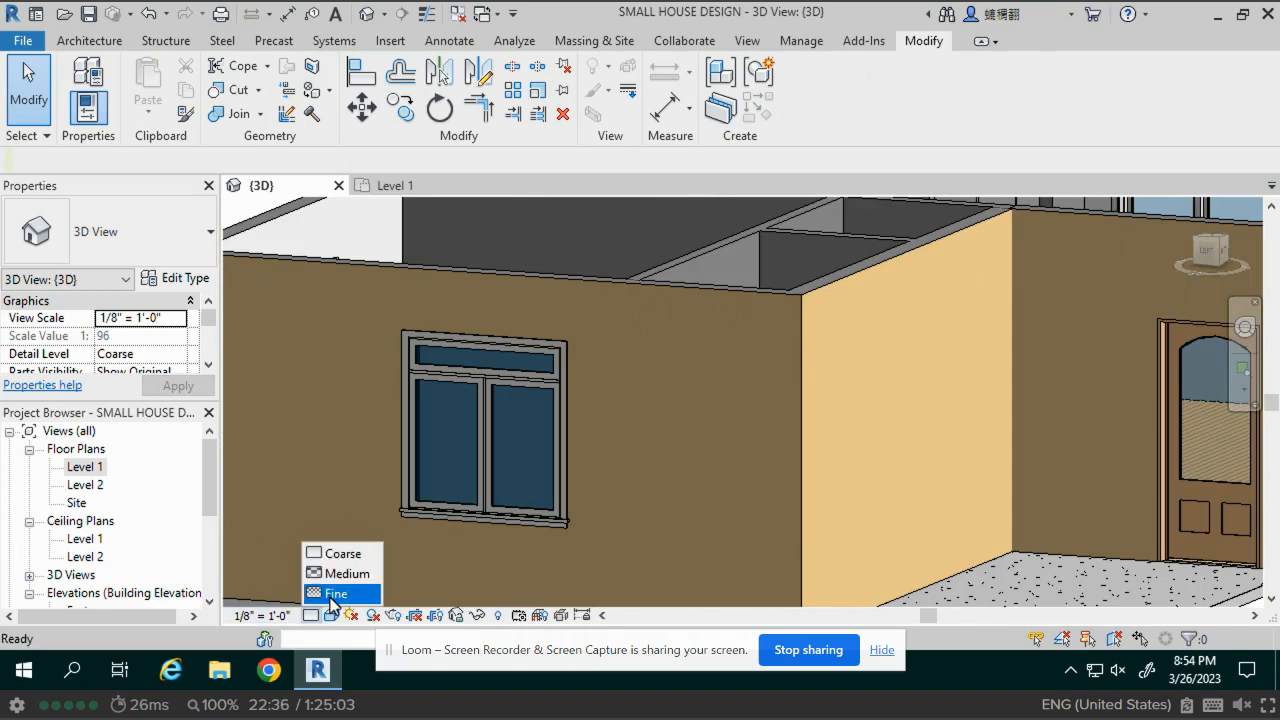
pyautogui.click(330, 593)
pyautogui.scroll(-5, 756, 371)
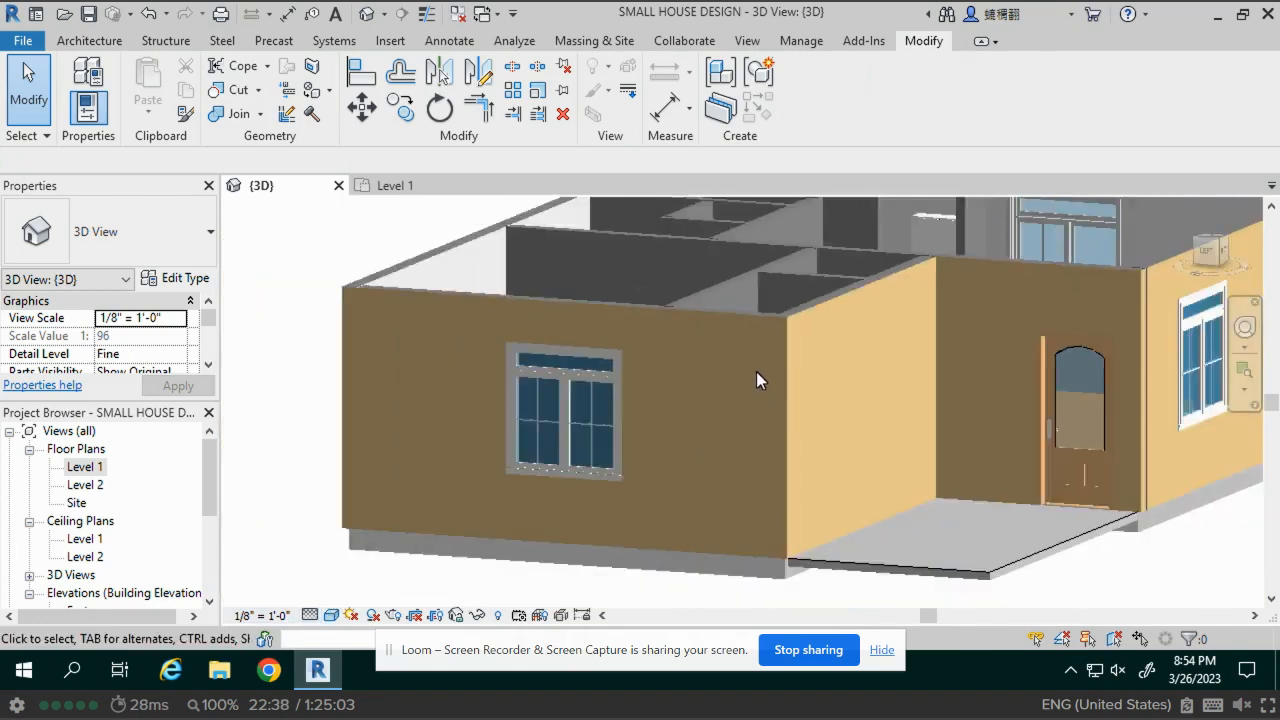
pyautogui.moveTo(1054, 446); pyautogui.dragTo(925, 467, button='middle')
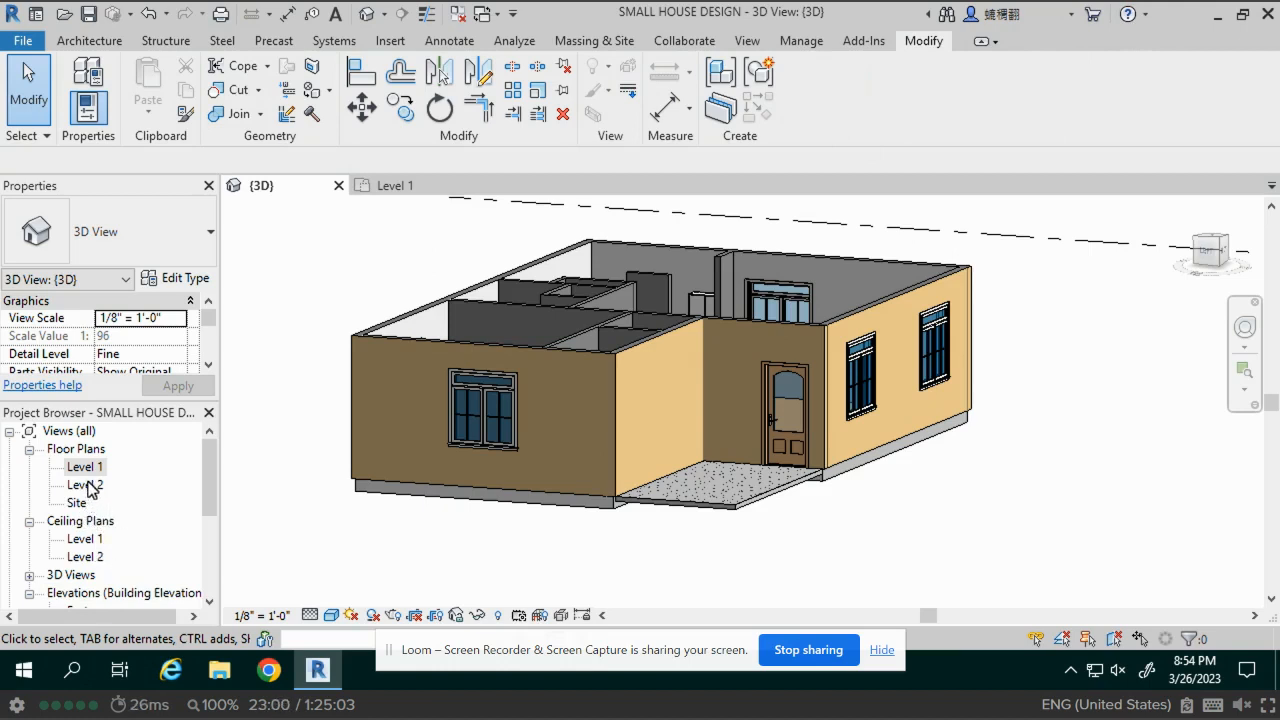
# In the Level 2 floor plan, start a roof by footprint using the Wood Rafter 8" - Asphalt Shingle - Insulated type
pyautogui.doubleClick(86, 485)
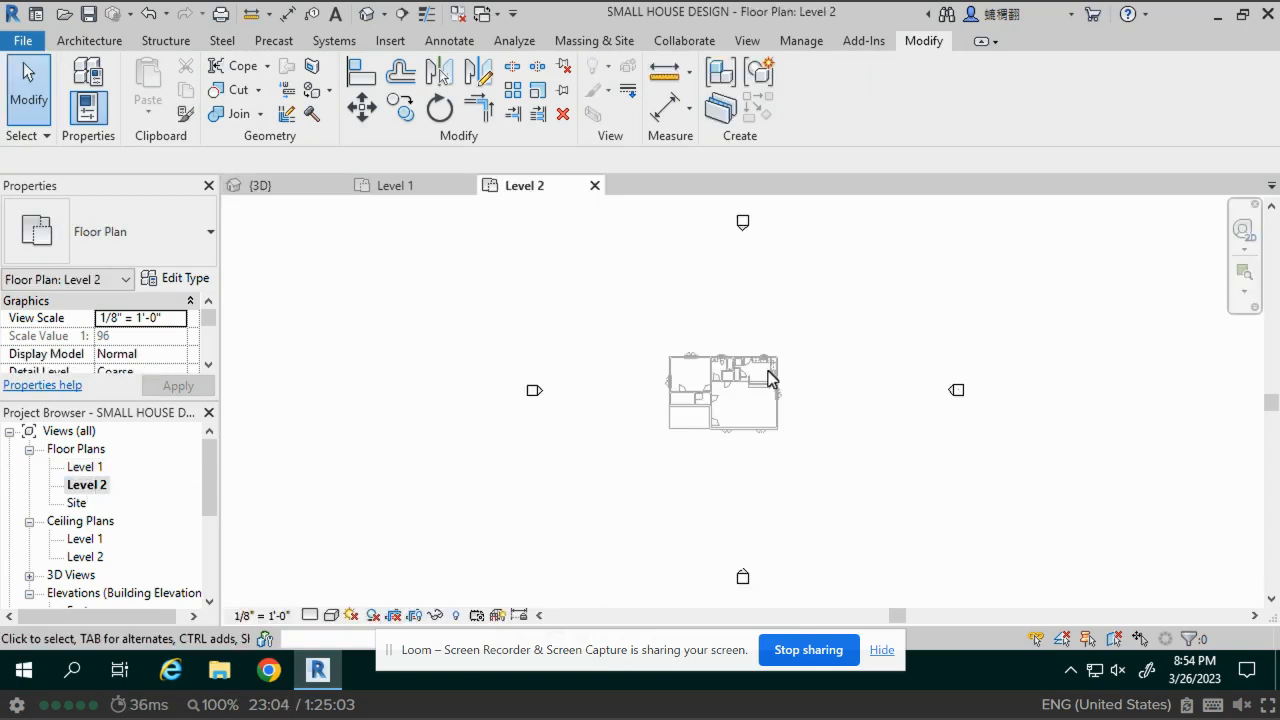
pyautogui.scroll(5, 768, 374)
pyautogui.moveTo(651, 451); pyautogui.dragTo(693, 384, button='middle')
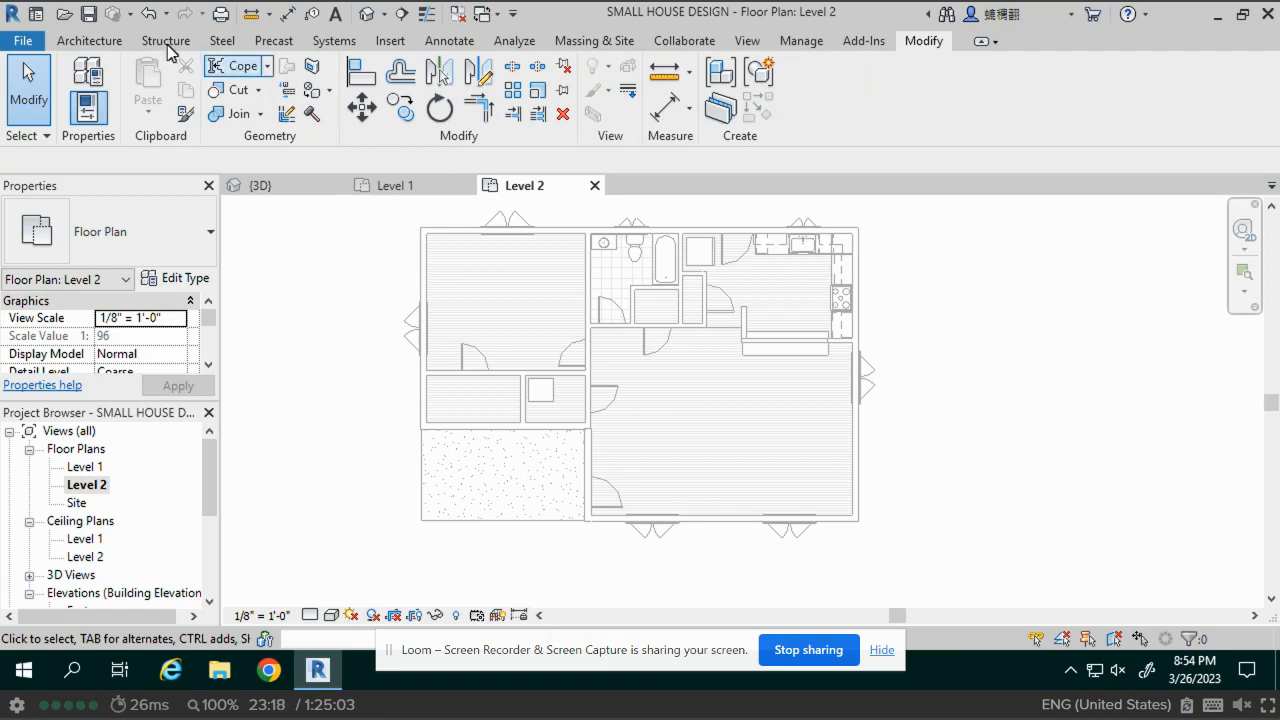
pyautogui.click(101, 42)
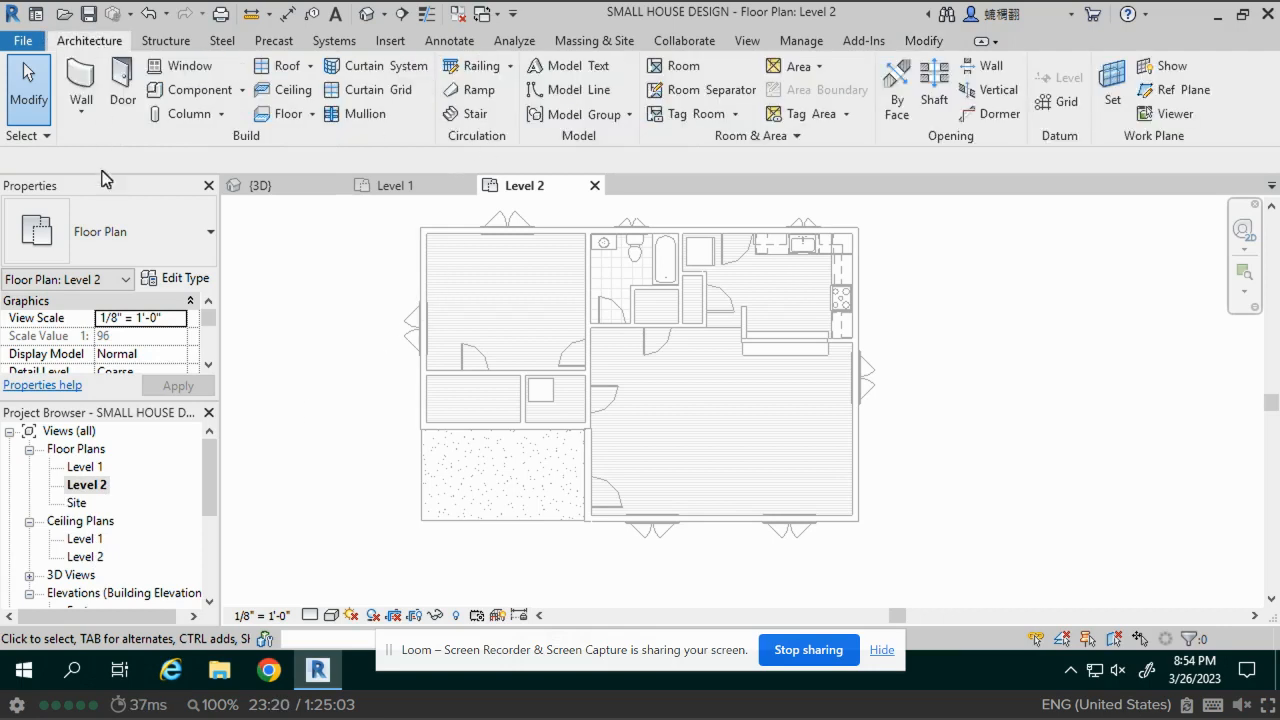
pyautogui.click(299, 68)
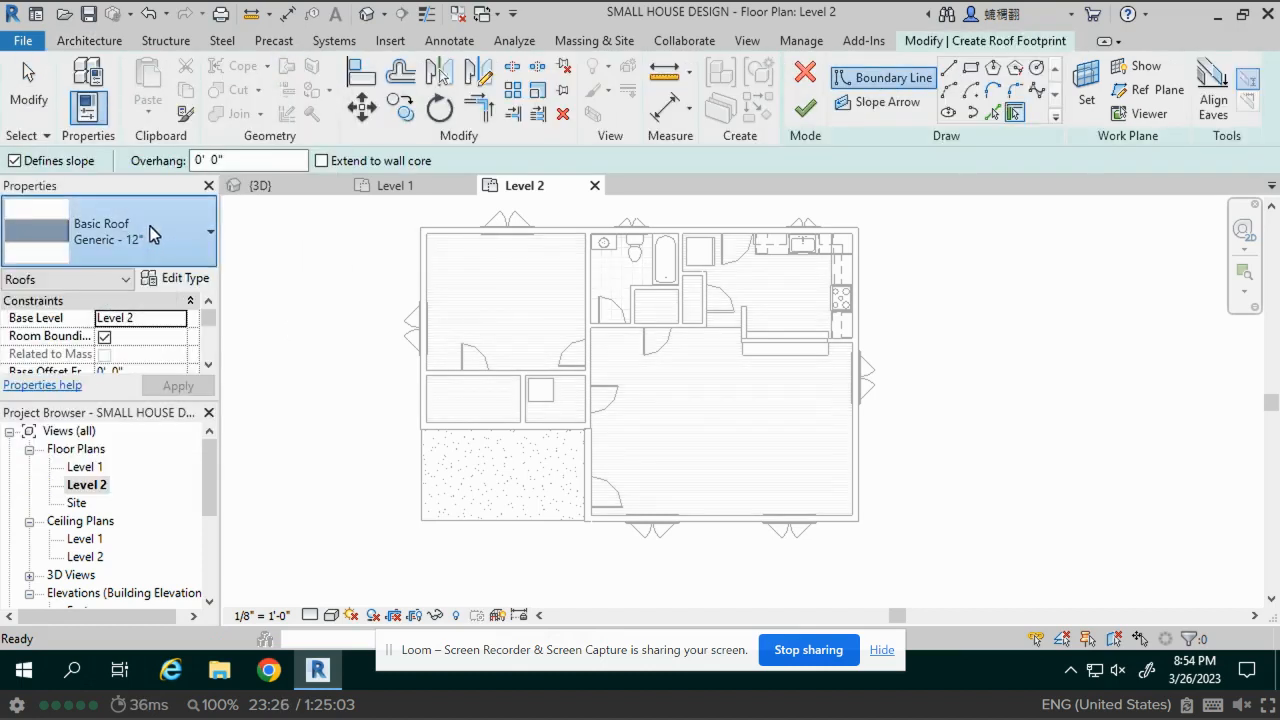
pyautogui.click(100, 248)
pyautogui.scroll(-2, 110, 368)
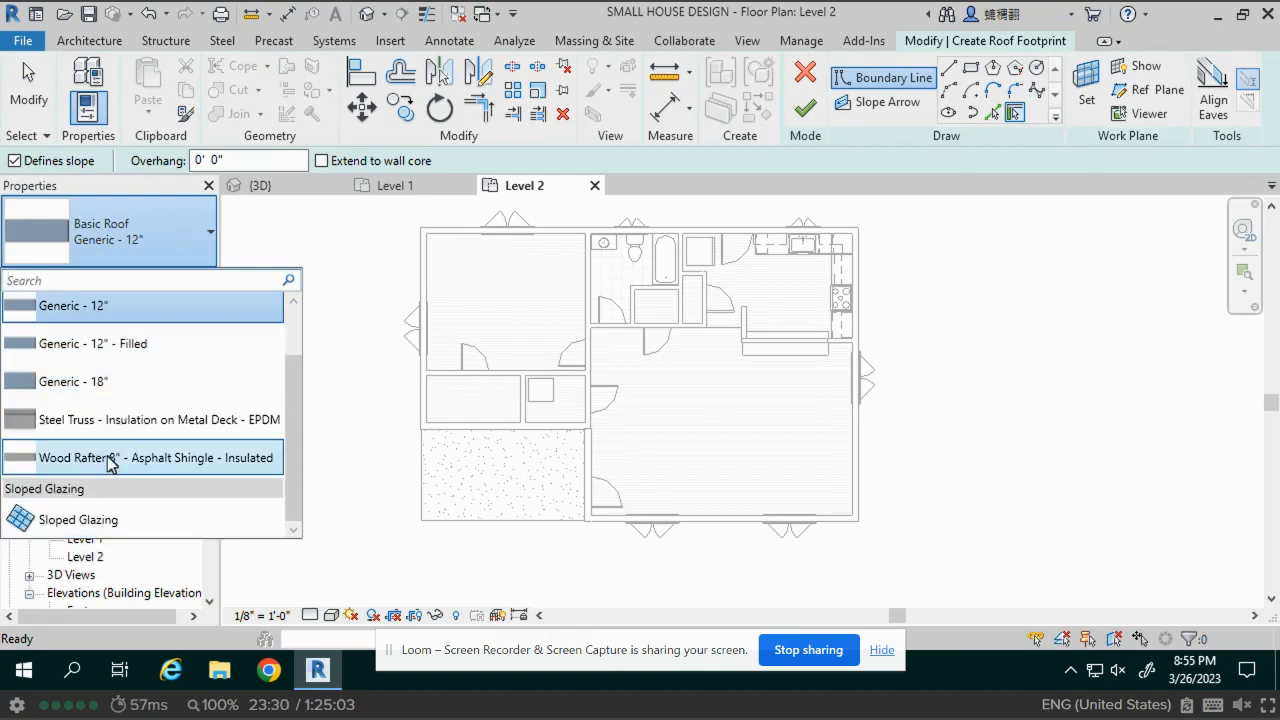
pyautogui.click(110, 460)
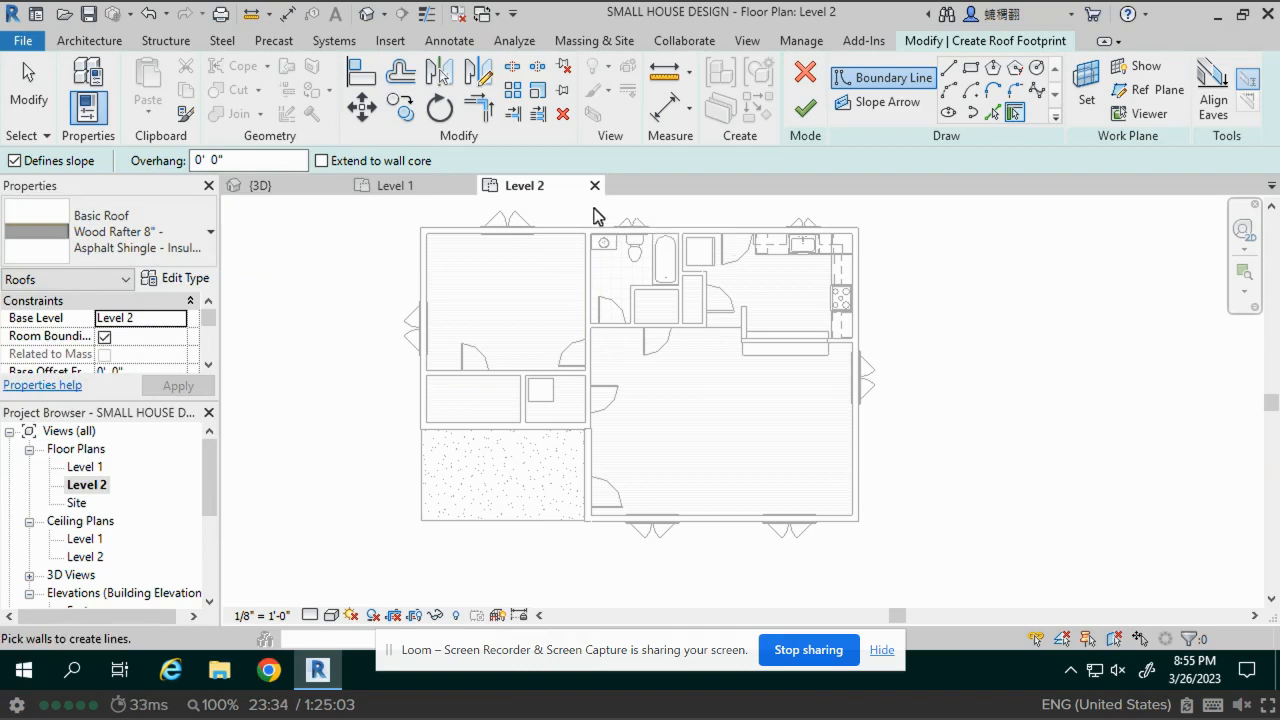
# Set the roof overhang to 1' 0" and pick the north, east, south and west exterior walls as slope-defining boundary lines
pyautogui.click(234, 155)
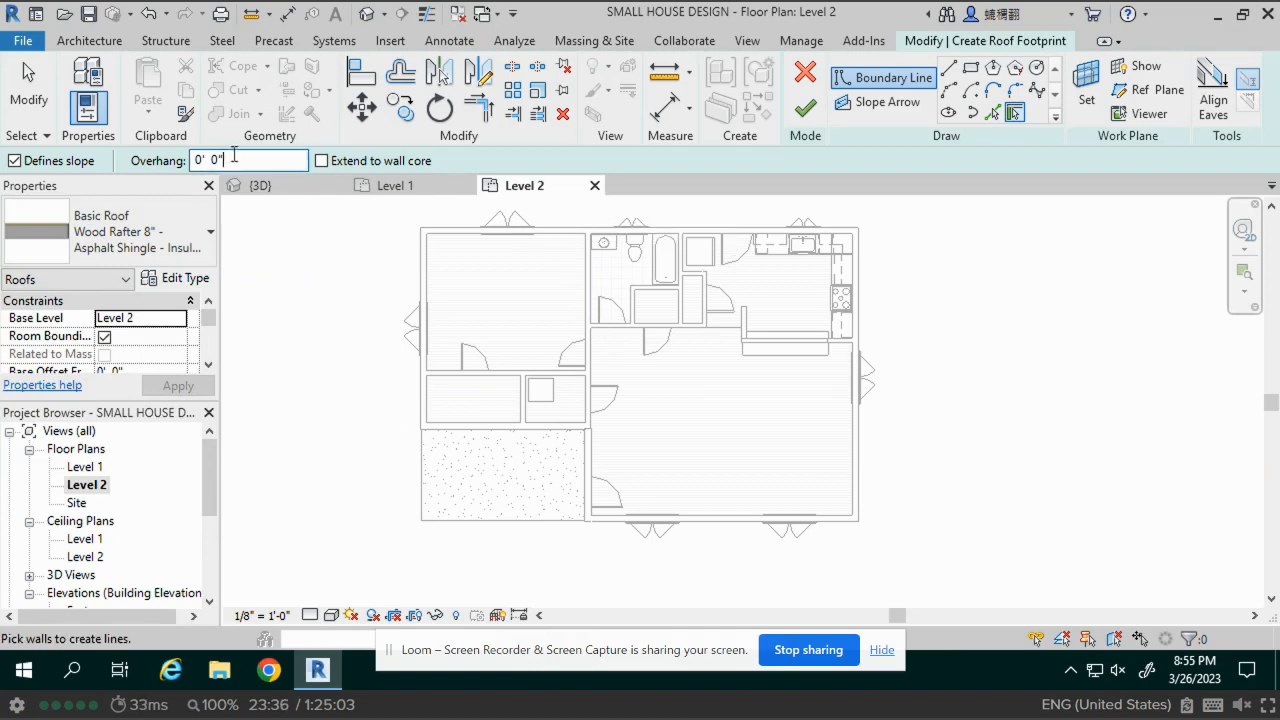
pyautogui.moveTo(234, 155); pyautogui.dragTo(49, 150)
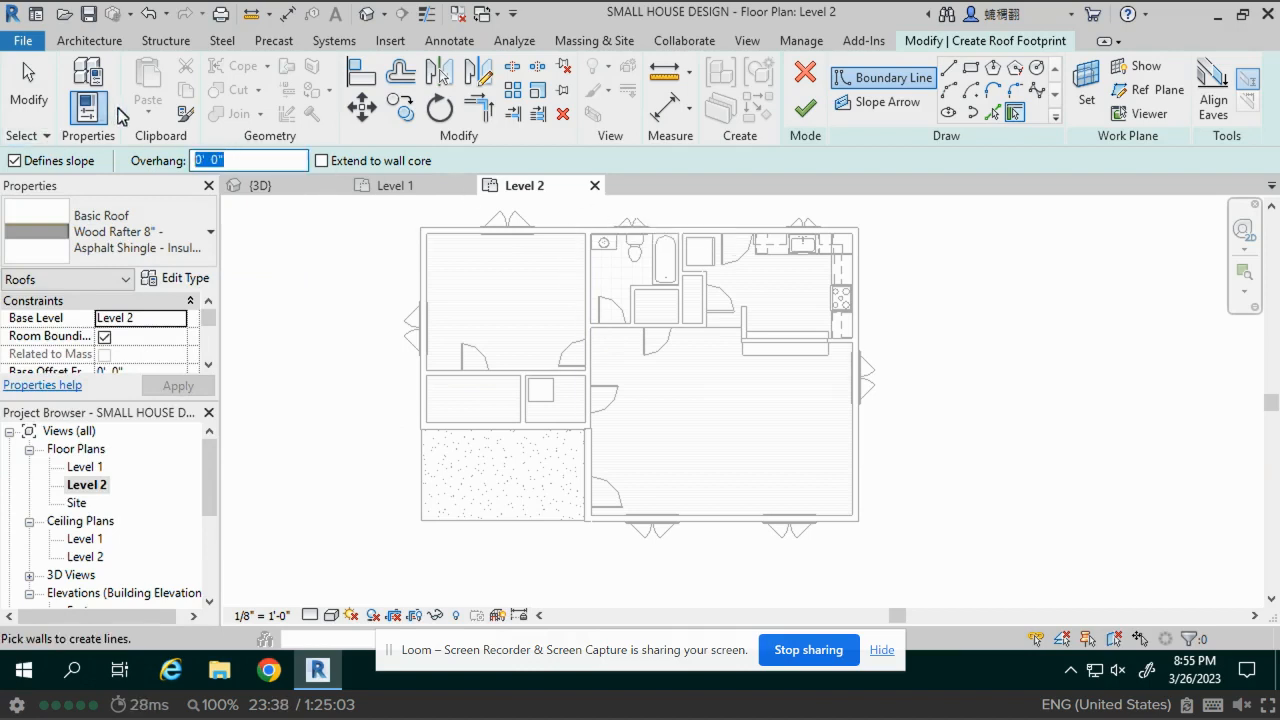
pyautogui.write('1')
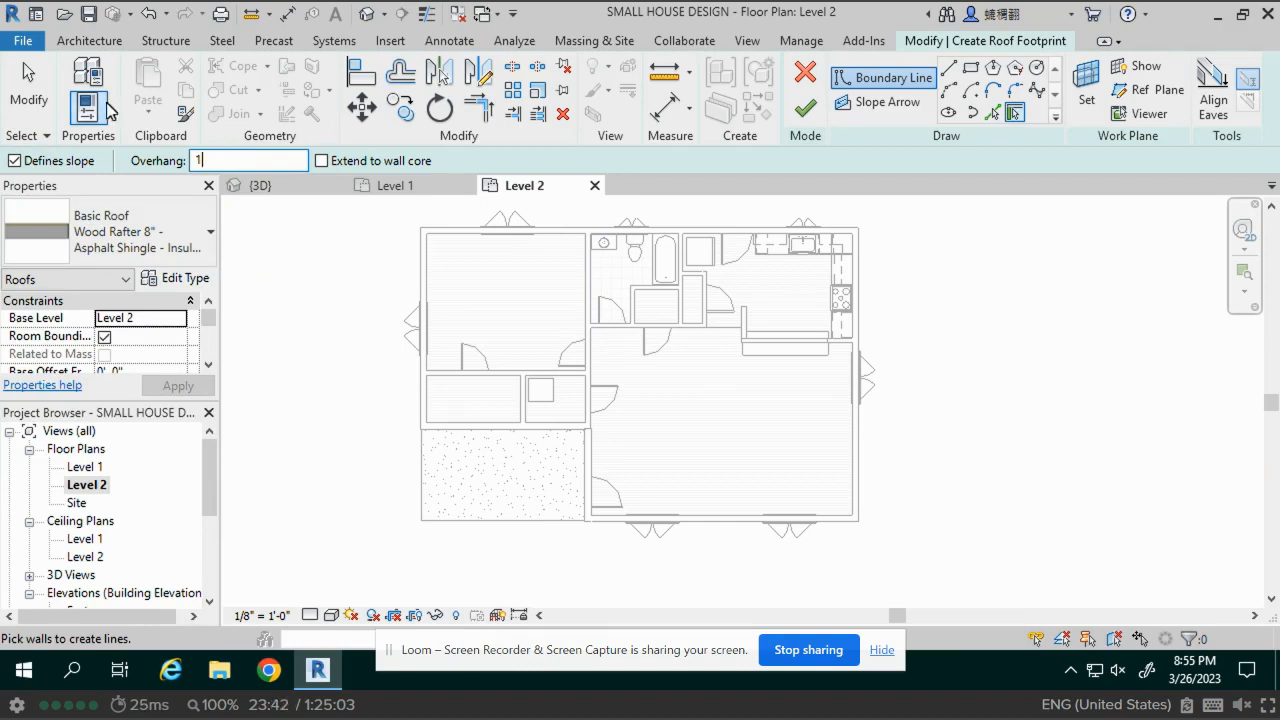
pyautogui.press('Return')
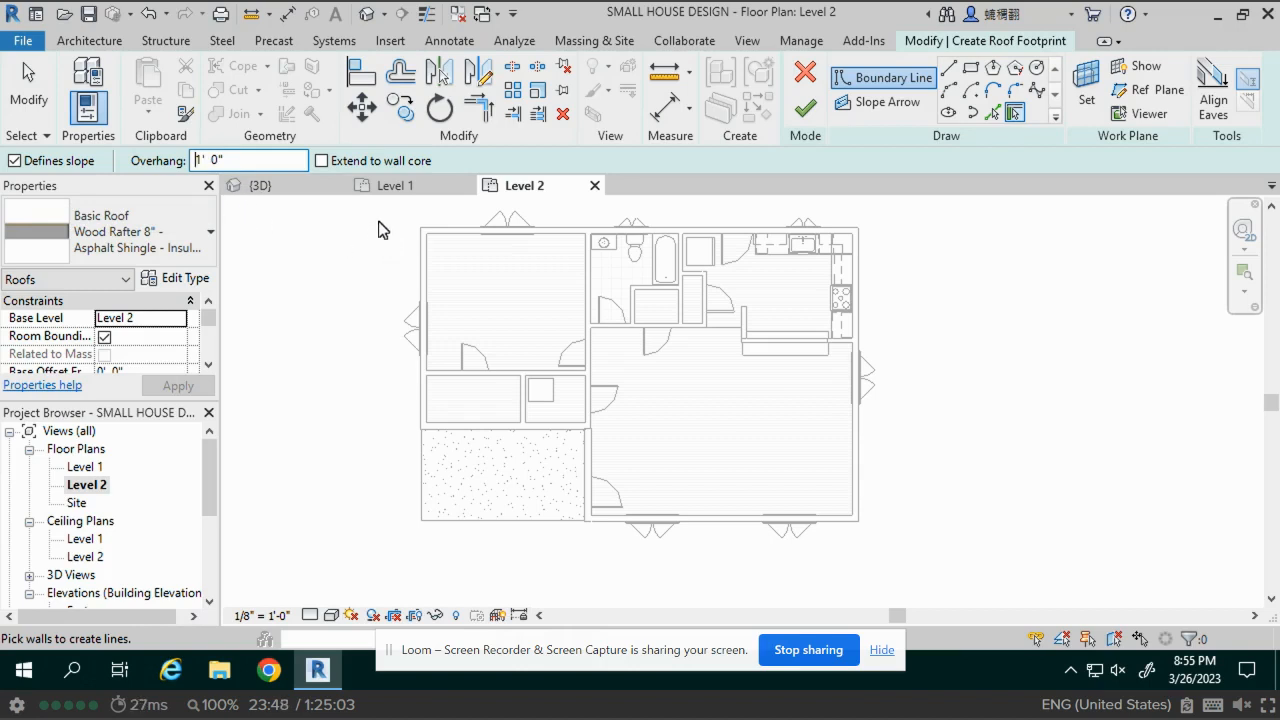
pyautogui.click(475, 235)
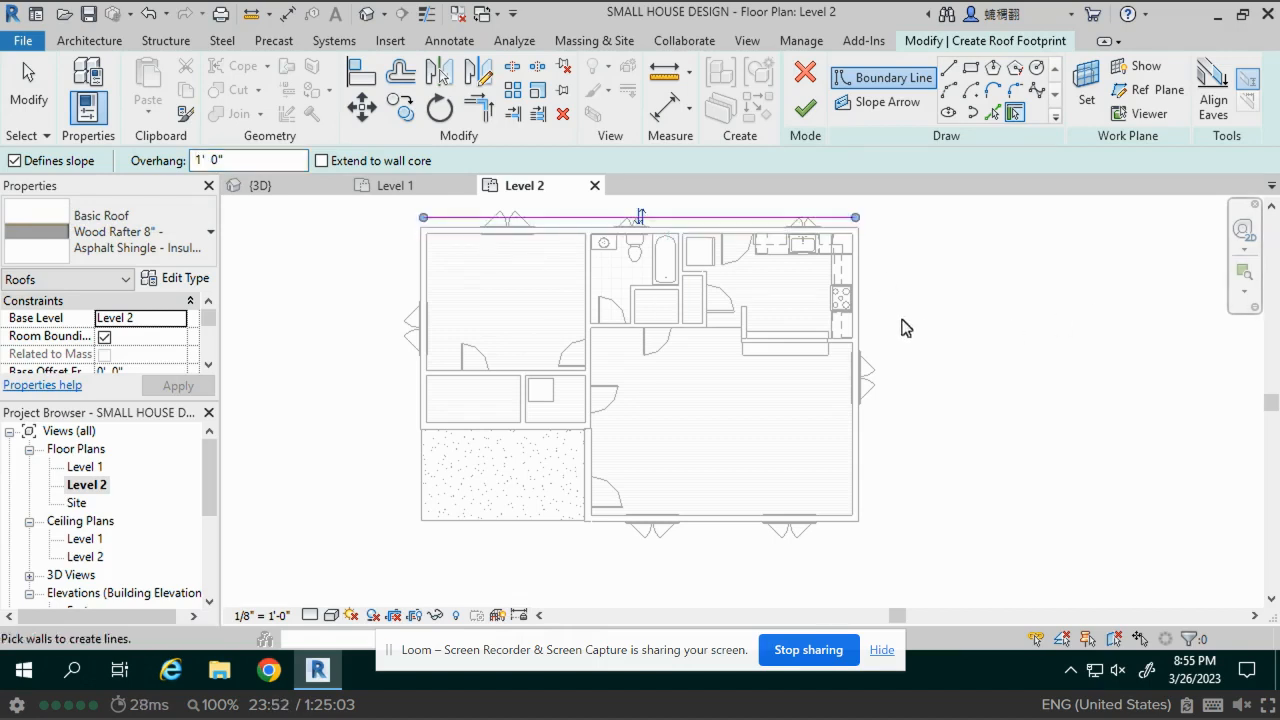
pyautogui.click(864, 320)
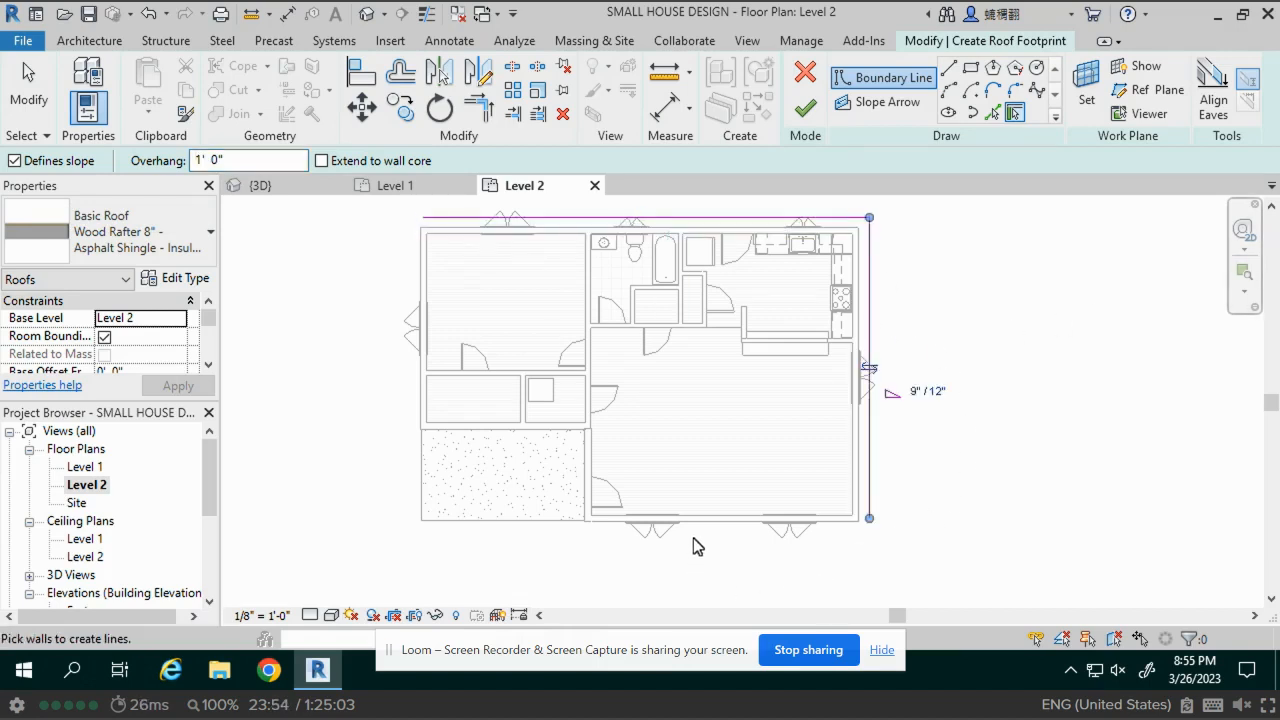
pyautogui.click(697, 536)
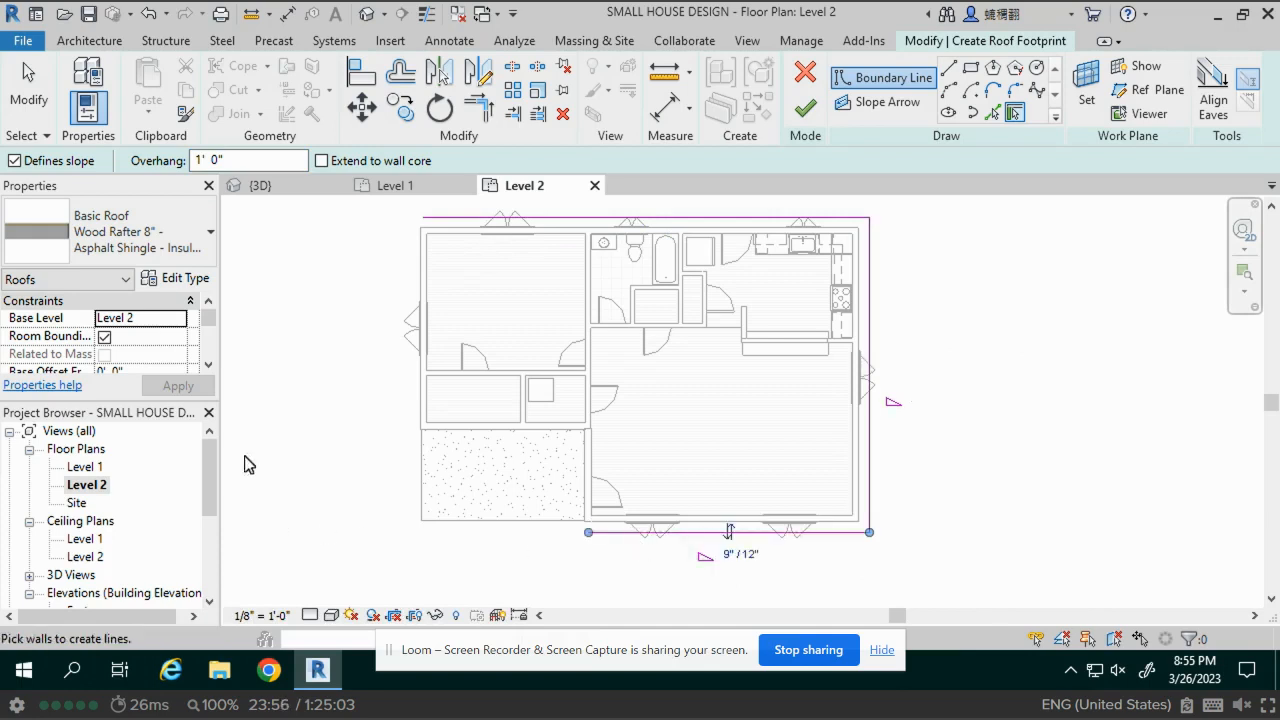
pyautogui.click(425, 370)
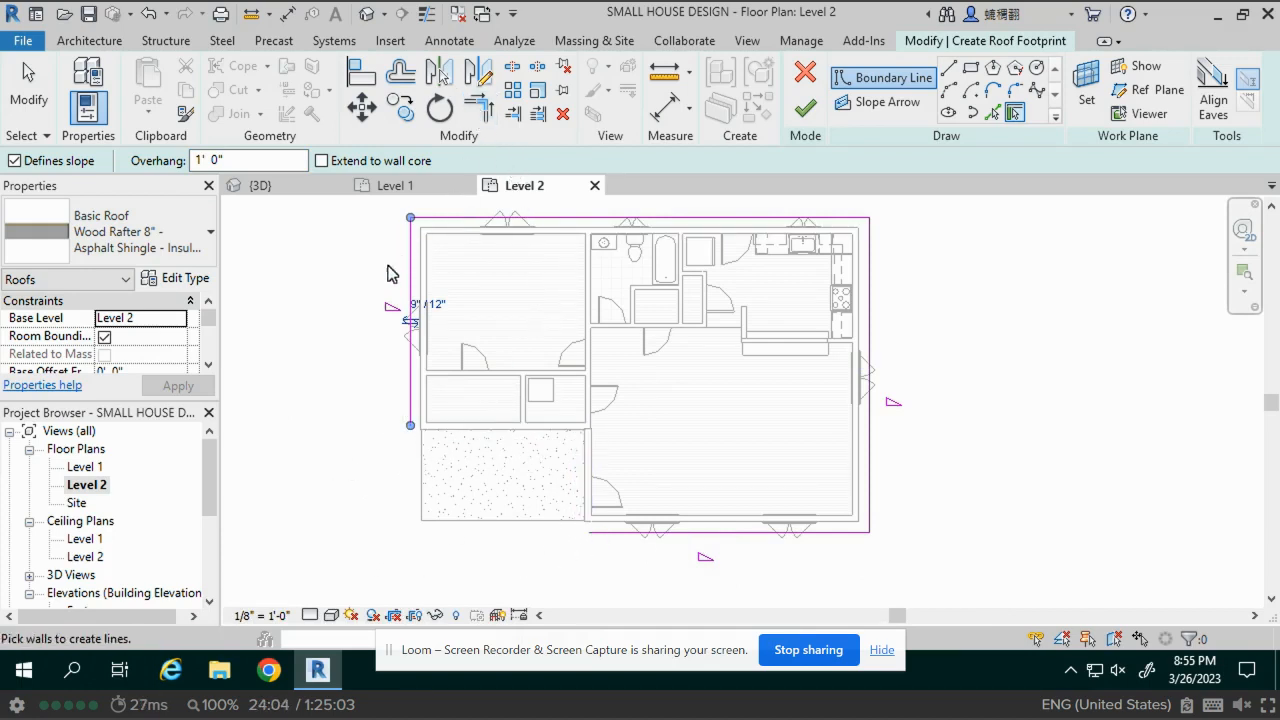
# Trim the west and south roof boundary lines to a corner beyond the porch, closing the rectangular footprint
pyautogui.click(479, 107)
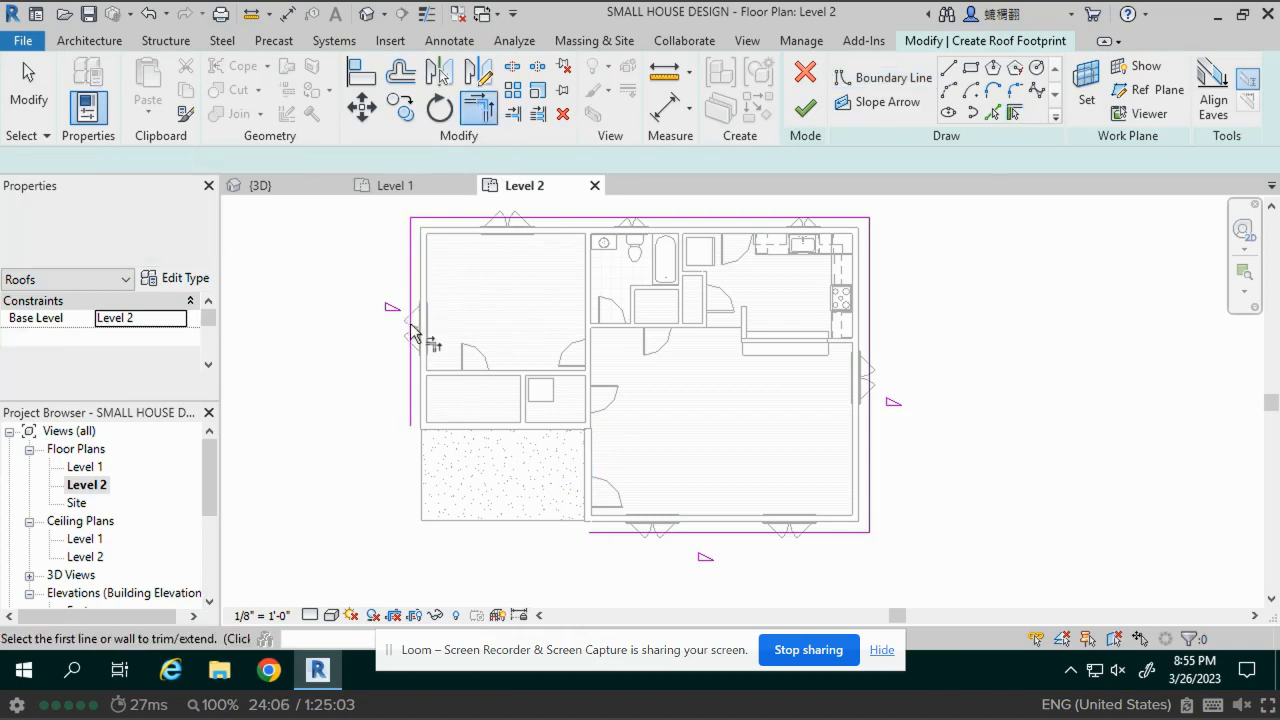
pyautogui.click(417, 410)
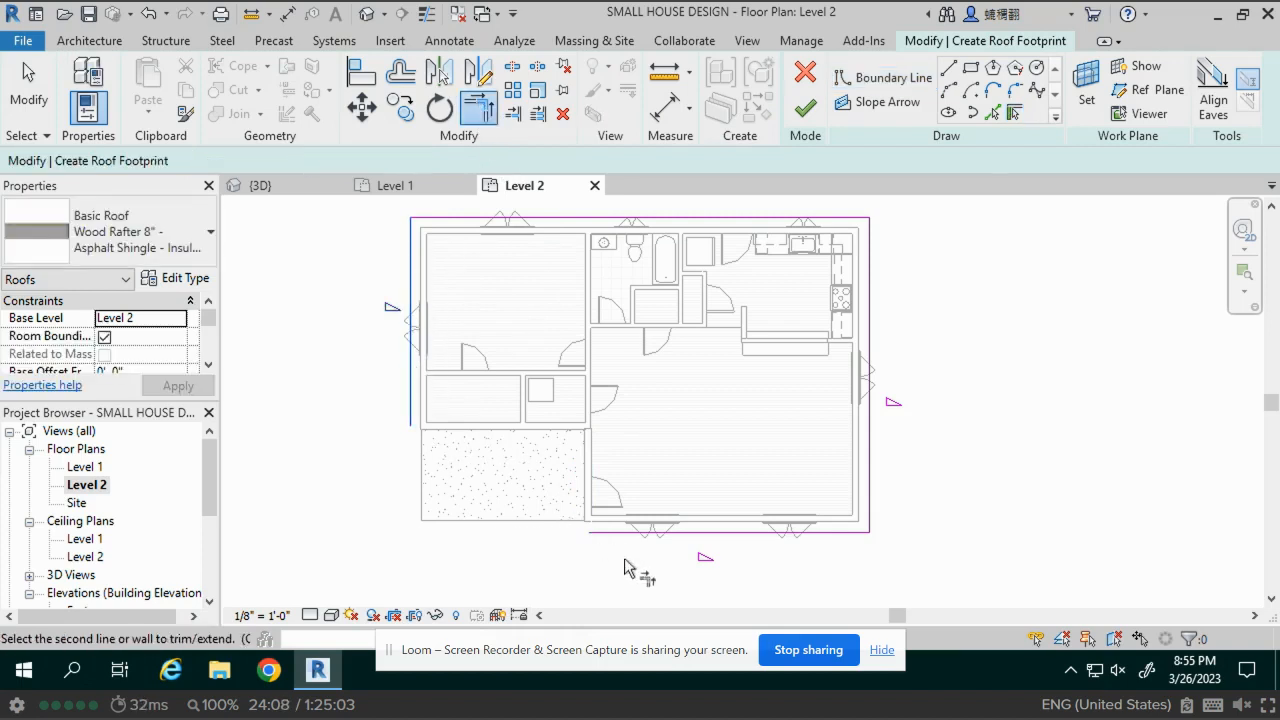
pyautogui.click(592, 530)
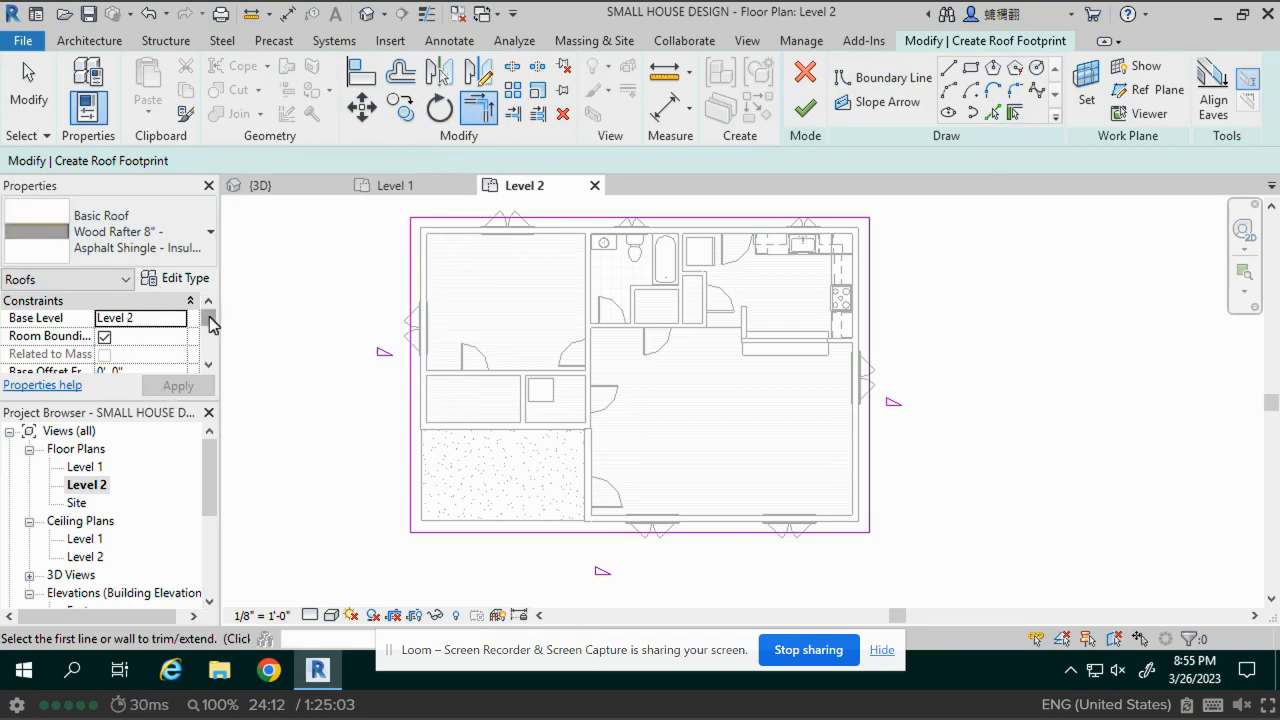
# Set the roof slope to 5" / 12" and leave the trim command
pyautogui.moveTo(211, 330); pyautogui.dragTo(120, 360)
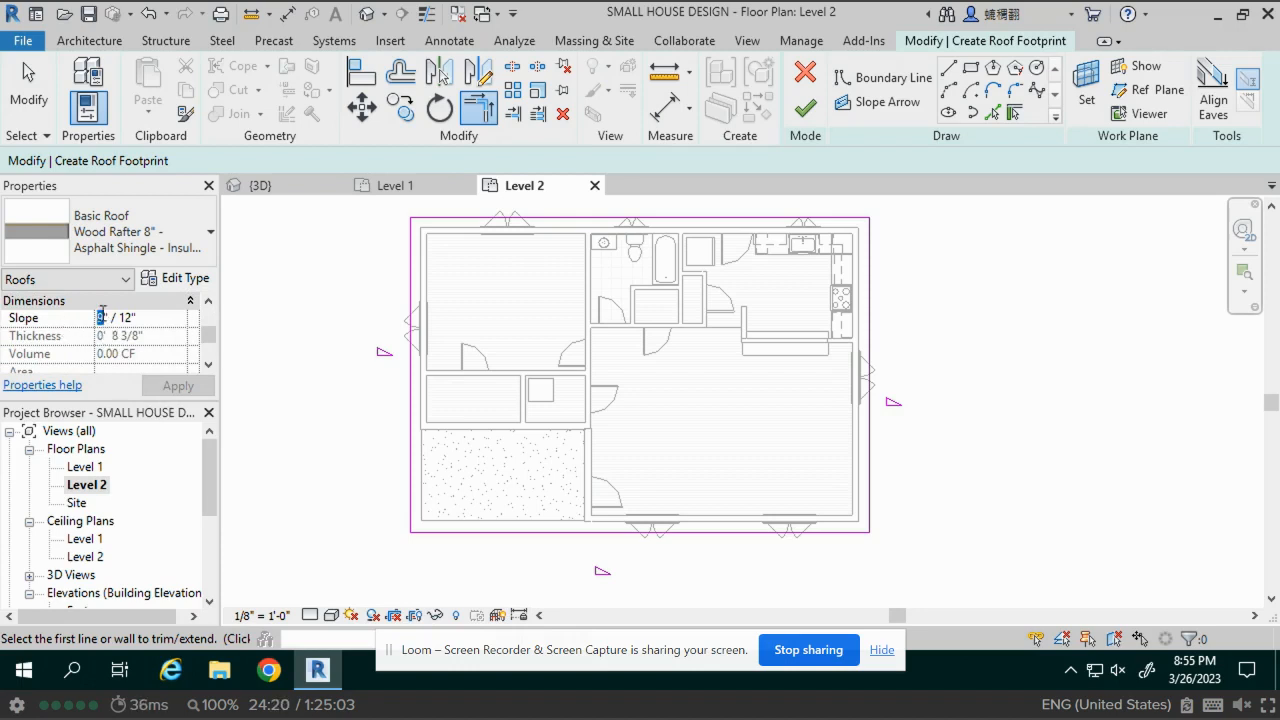
pyautogui.write('5')
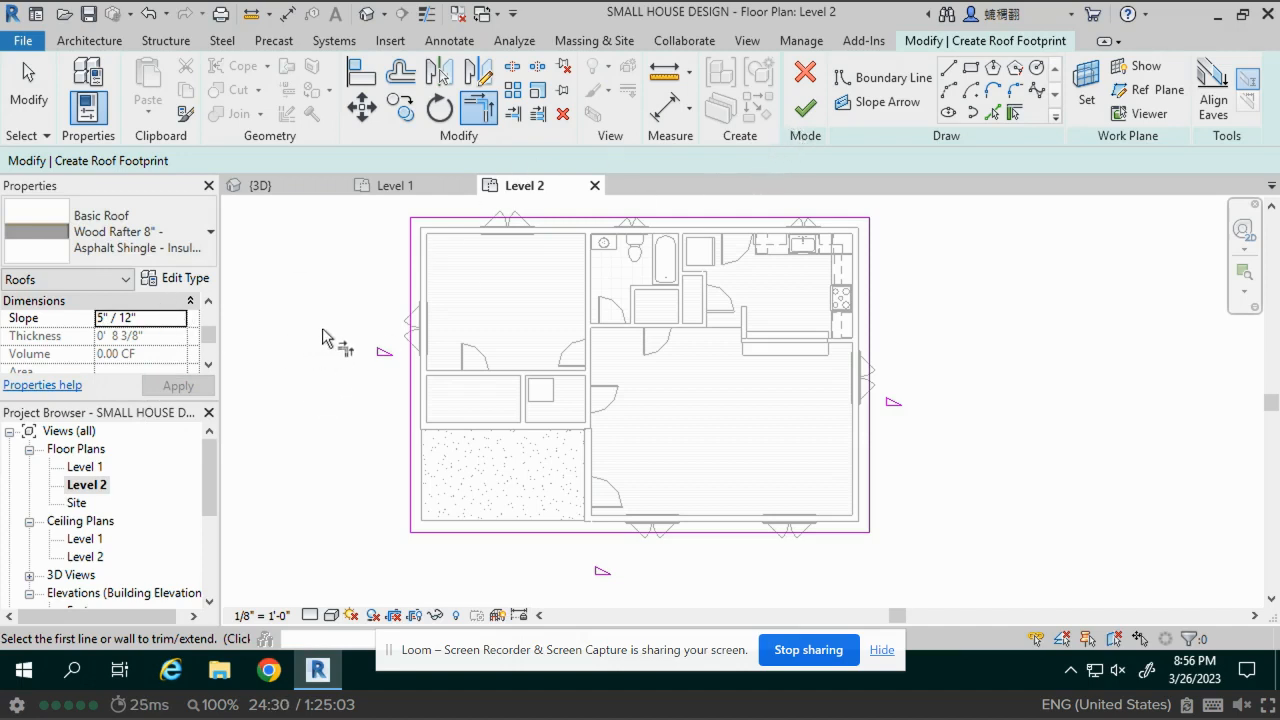
pyautogui.press('Escape')
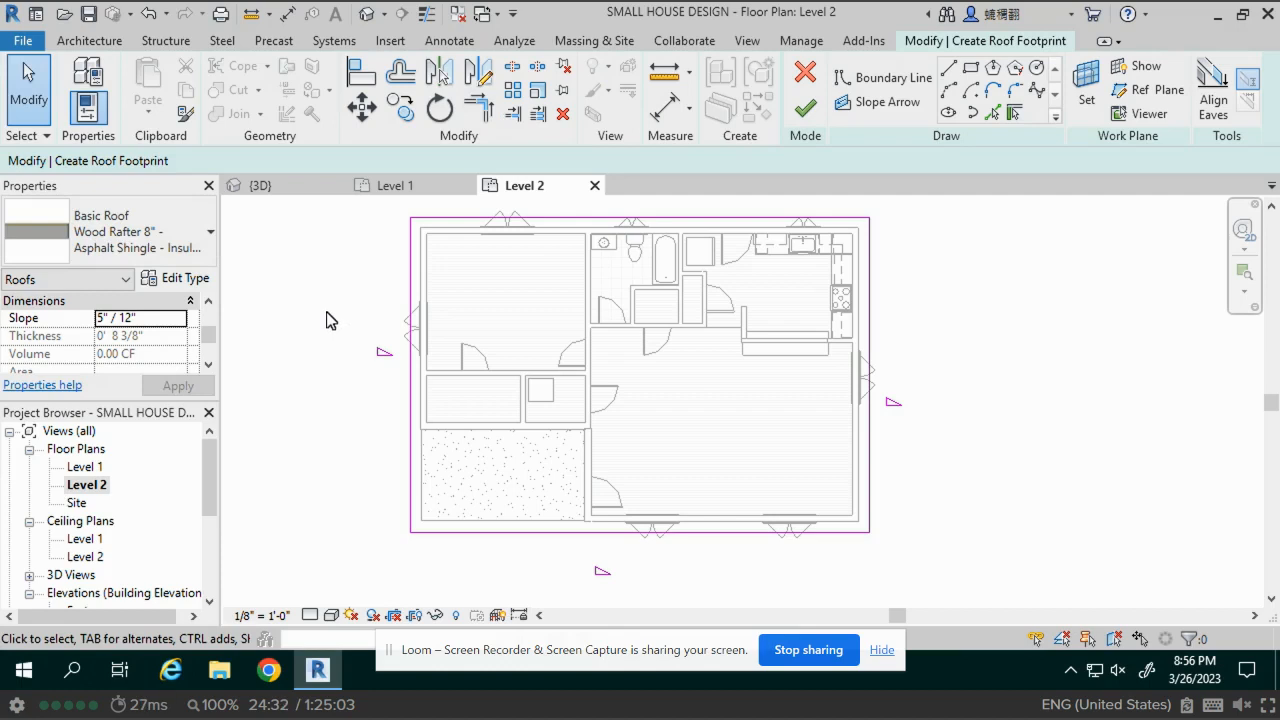
# Turn off Defines Slope for the west and east boundary lines of the roof footprint to make them gable ends
pyautogui.click(410, 374)
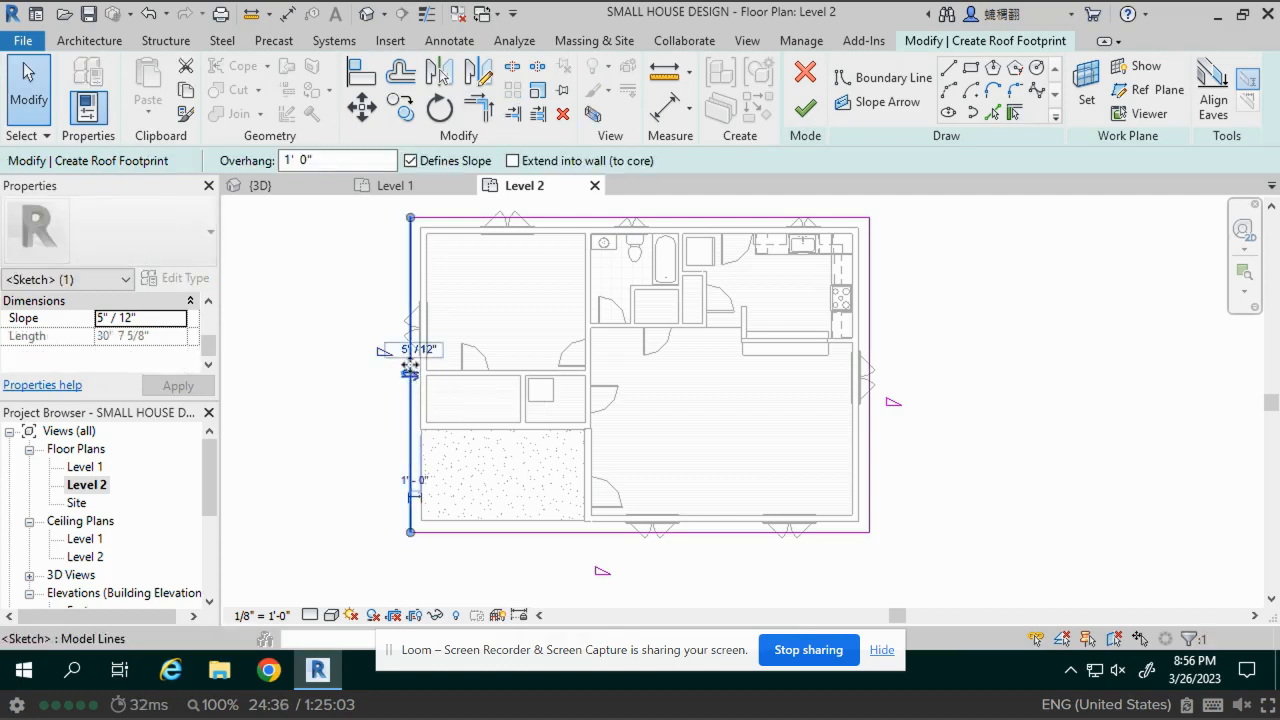
pyautogui.press('Escape')
pyautogui.click(409, 371)
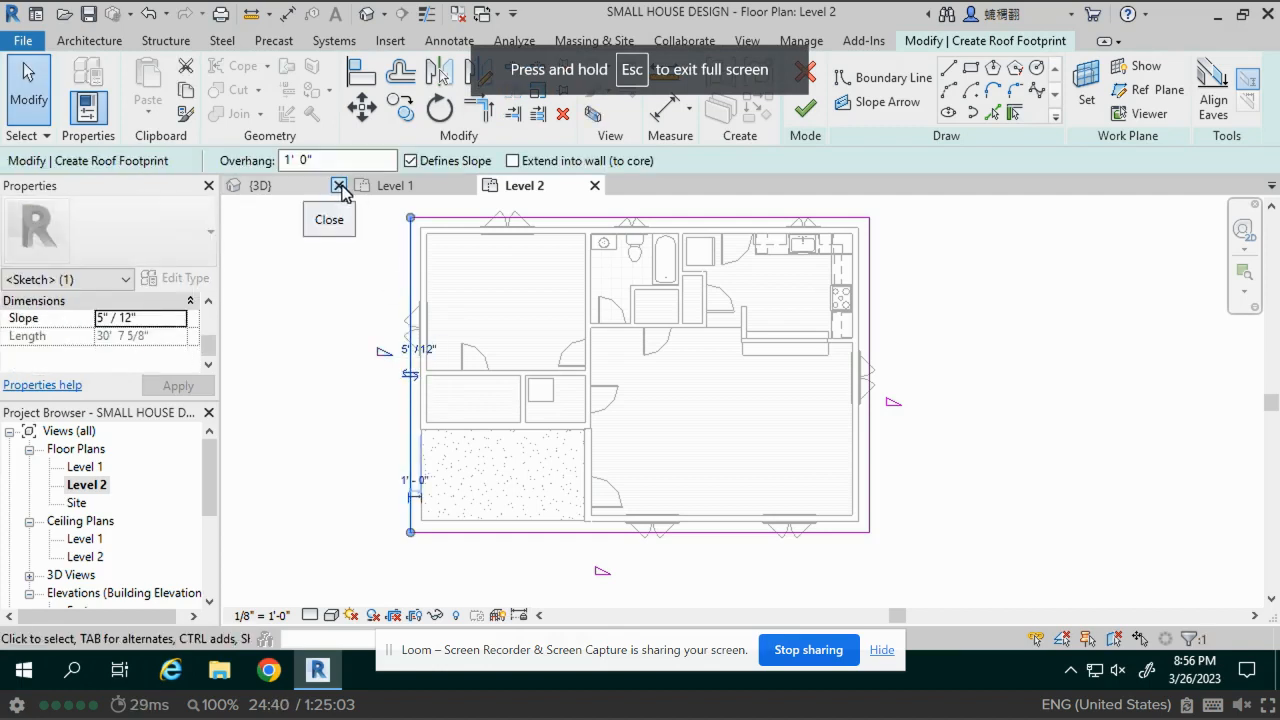
pyautogui.click(410, 160)
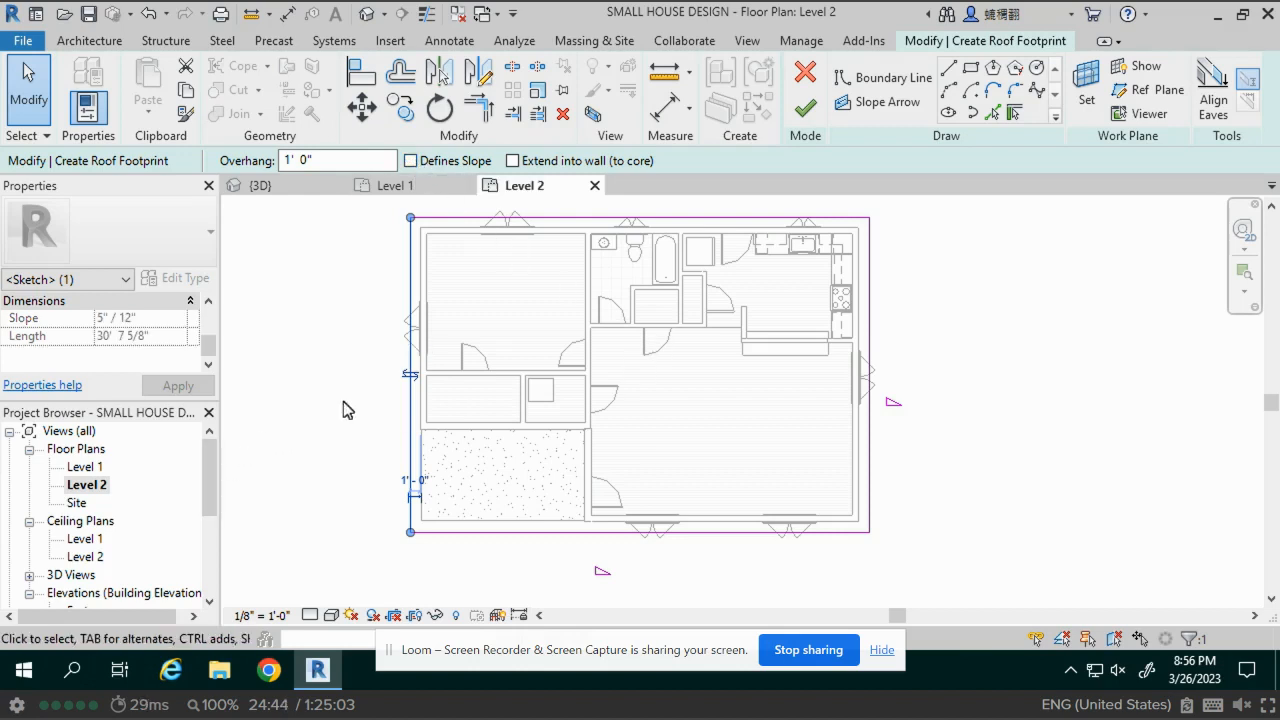
pyautogui.click(905, 392)
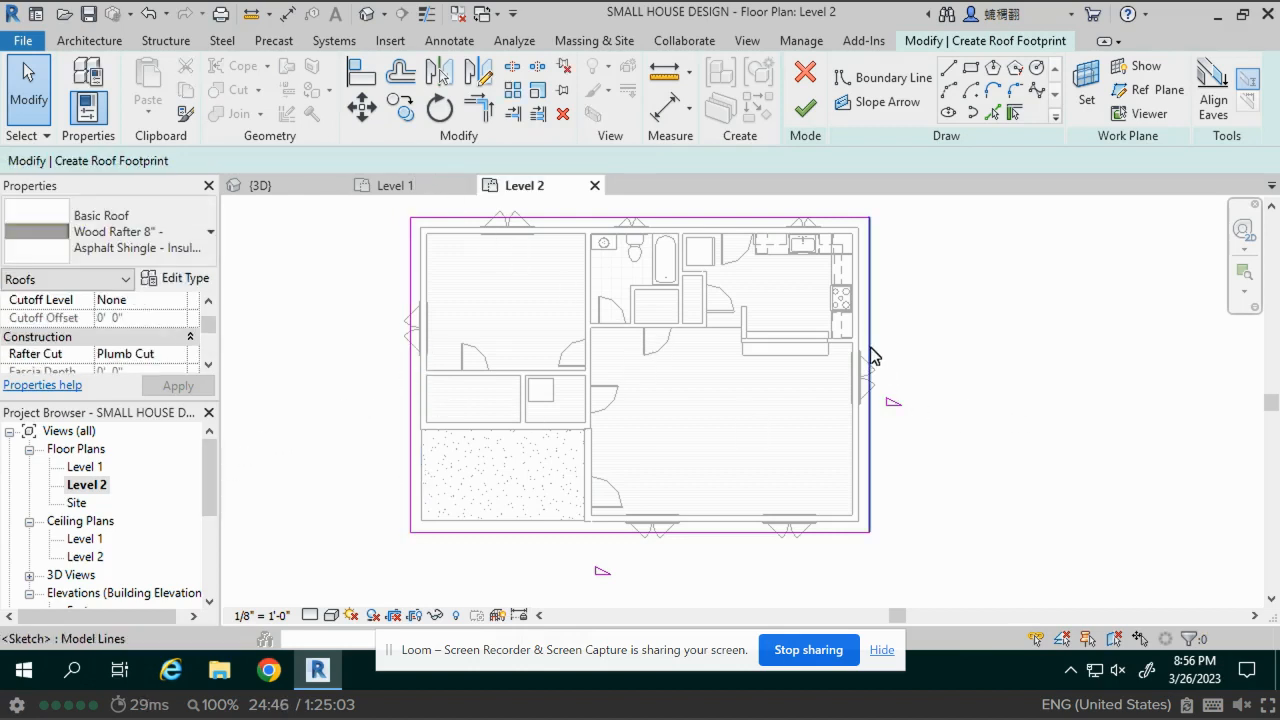
pyautogui.click(869, 356)
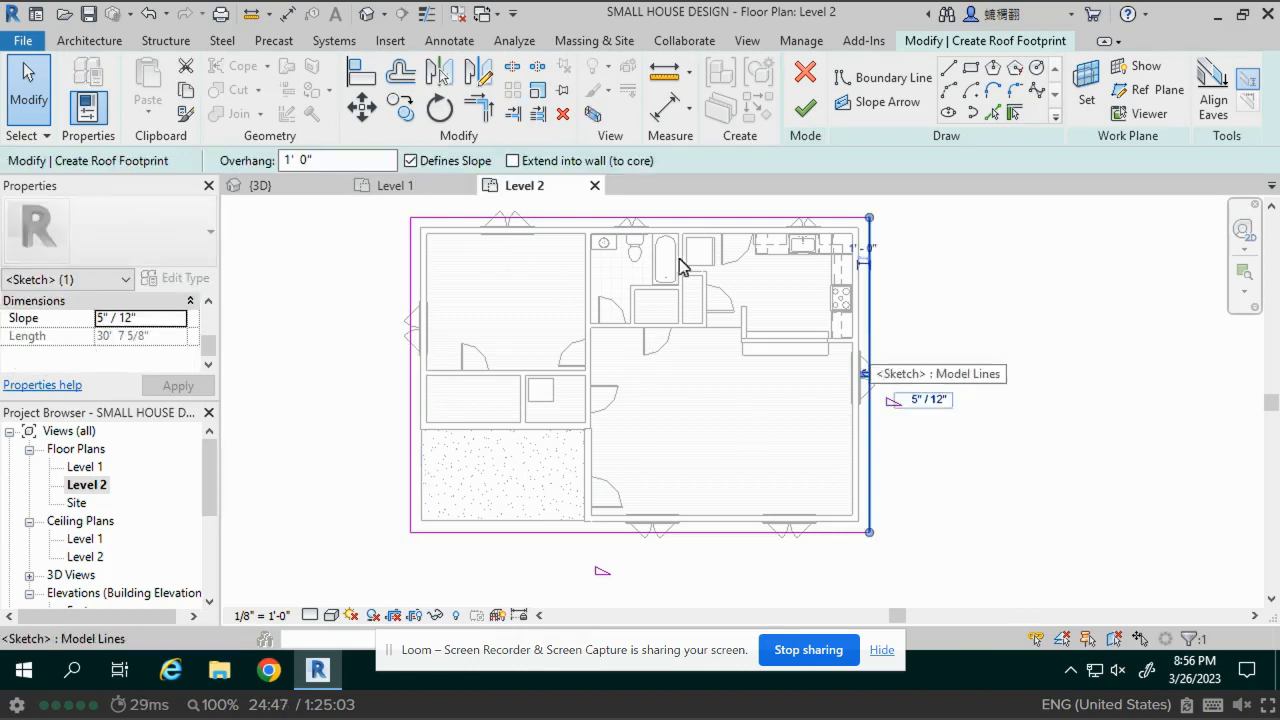
pyautogui.click(409, 161)
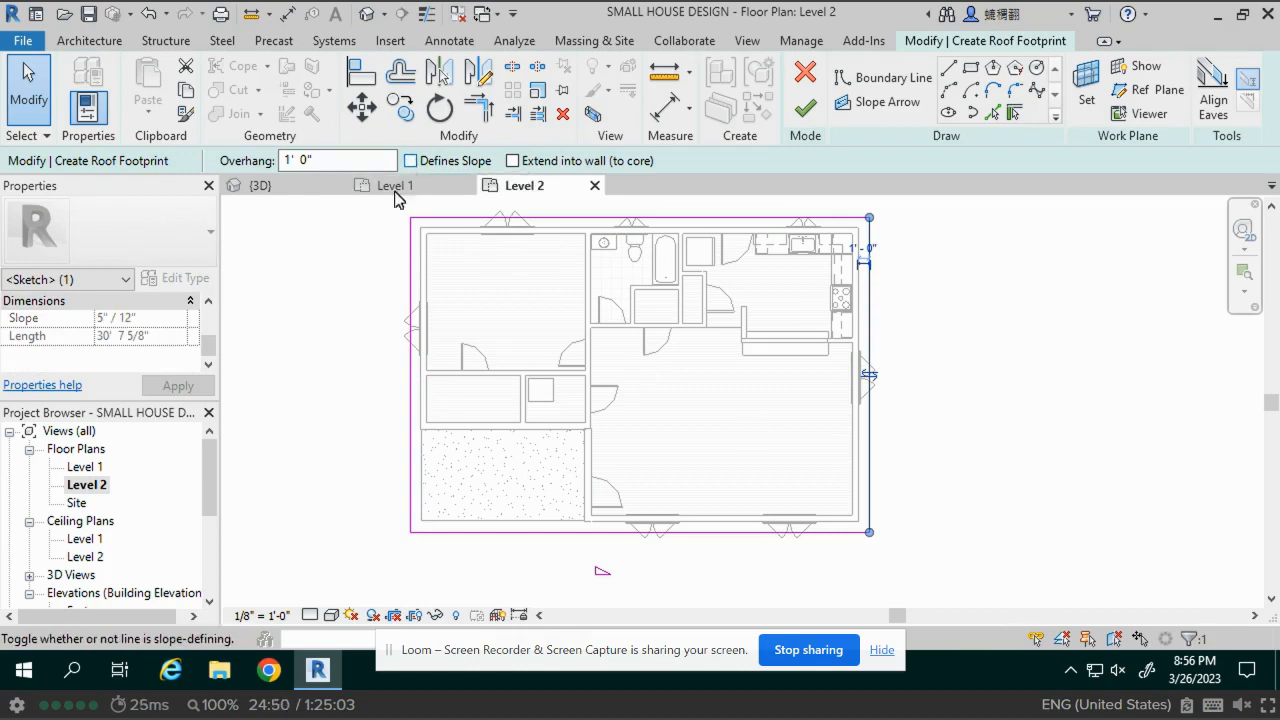
pyautogui.click(1033, 332)
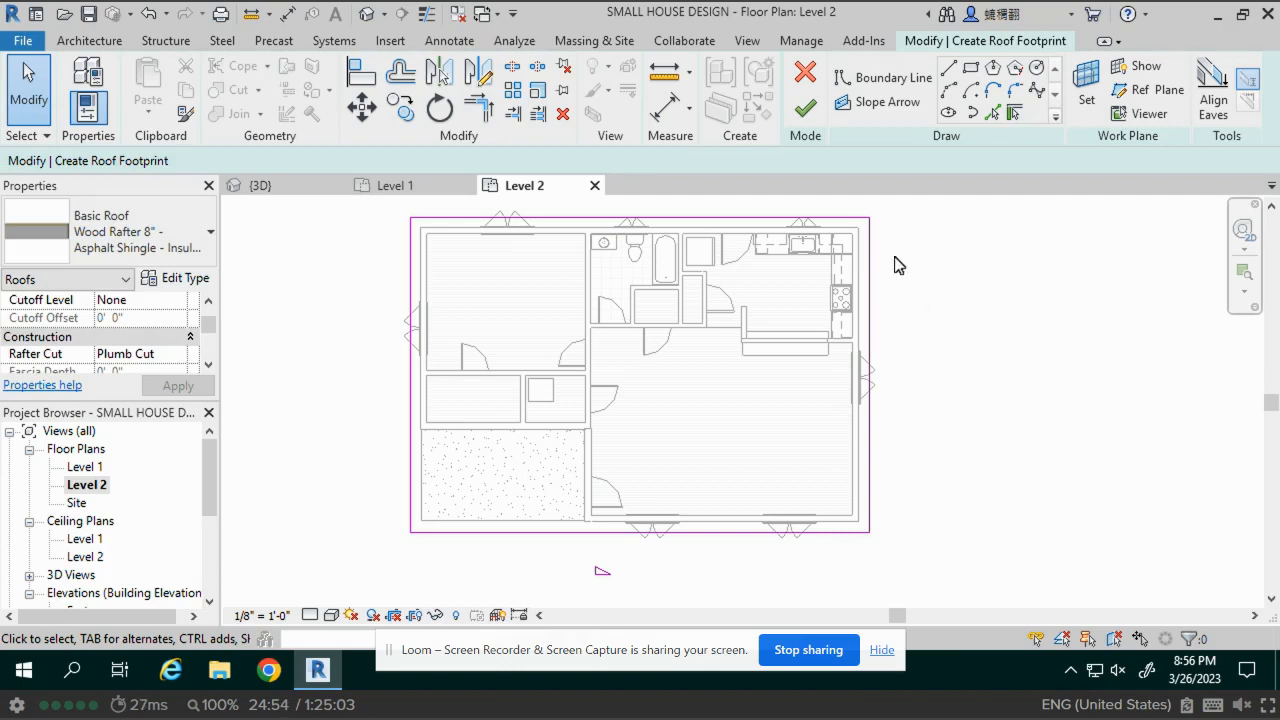
# Finish the roof footprint without attaching the highlighted walls to the roof
pyautogui.click(806, 110)
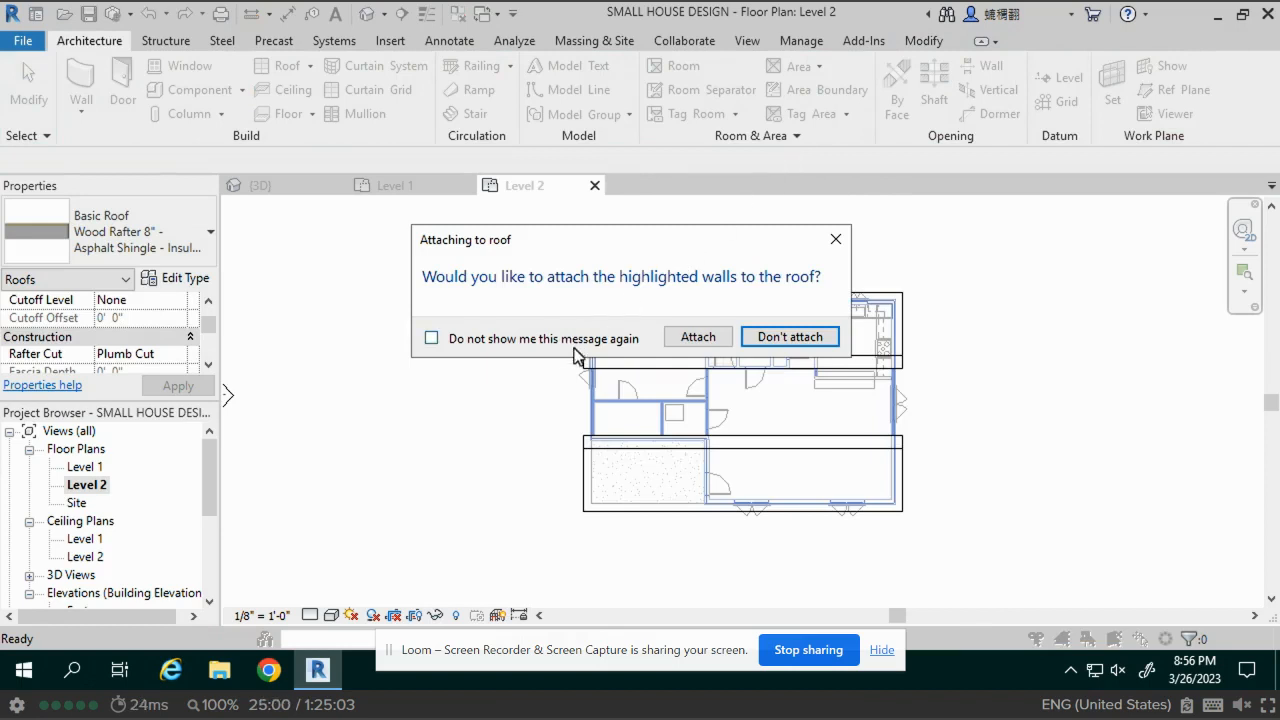
pyautogui.click(792, 336)
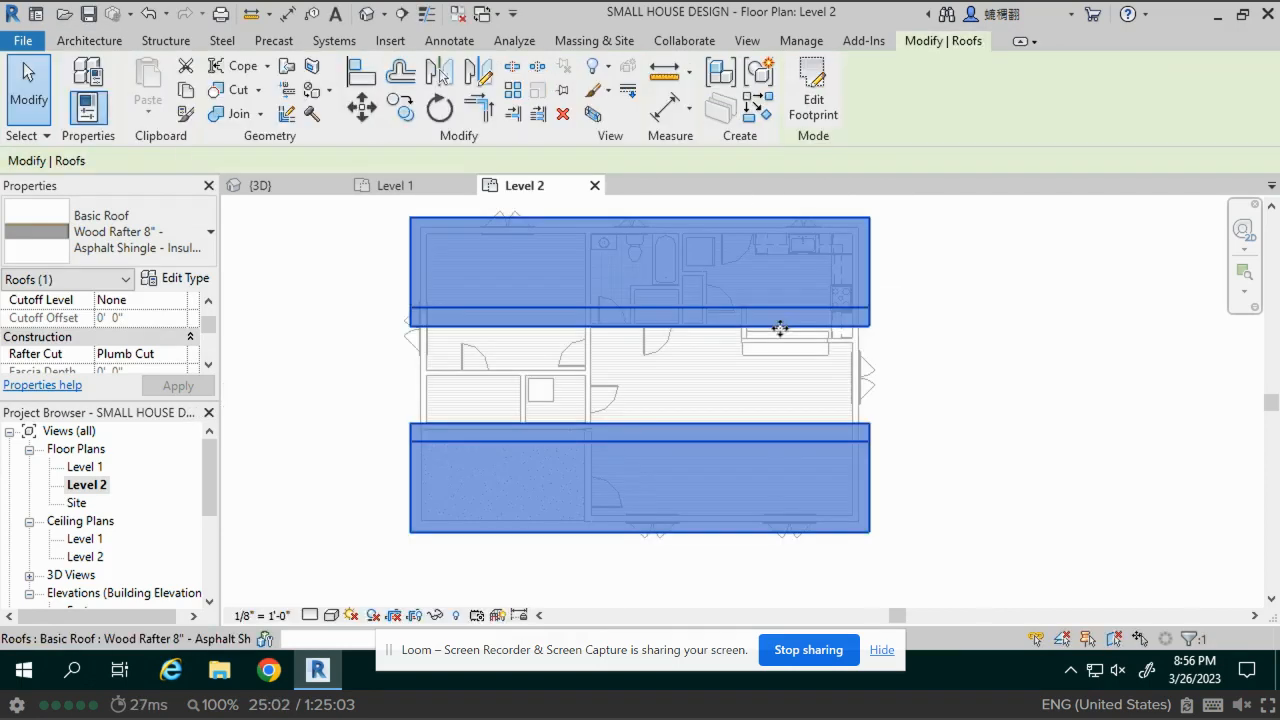
# In the 3D view, attach the top of the exterior wall along the porch's north side to the roof
pyautogui.click(367, 14)
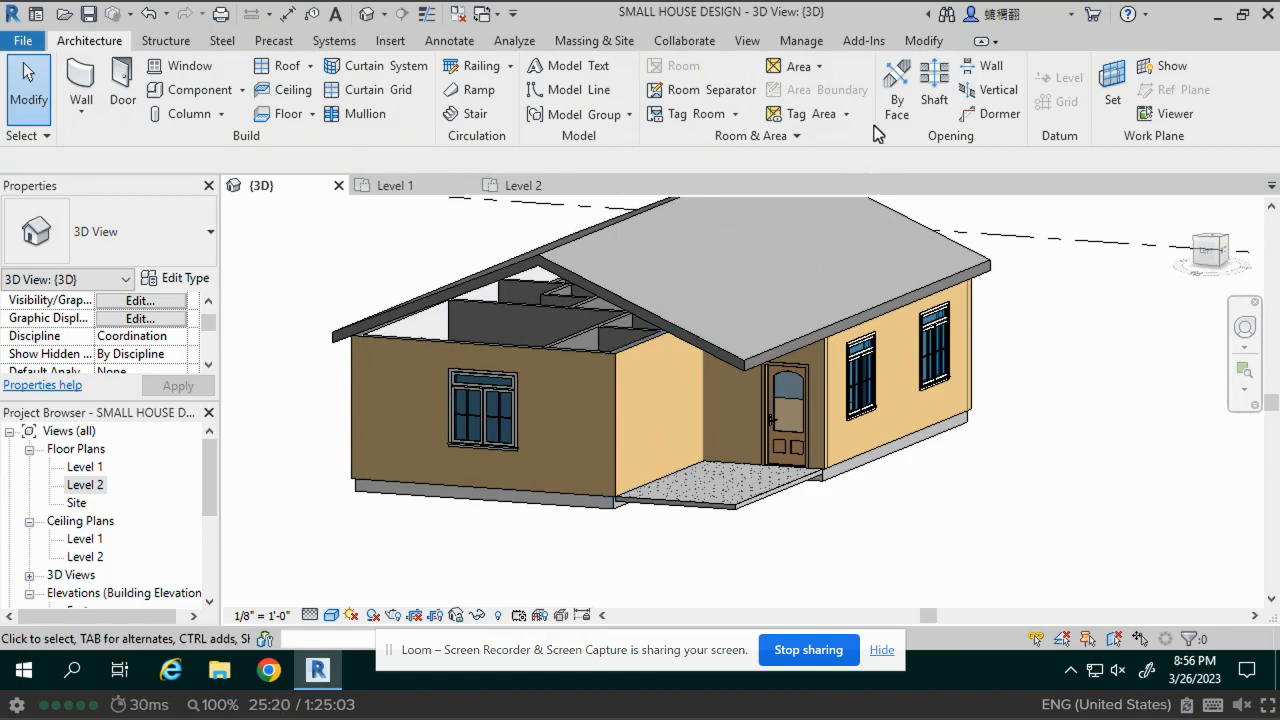
pyautogui.click(652, 339)
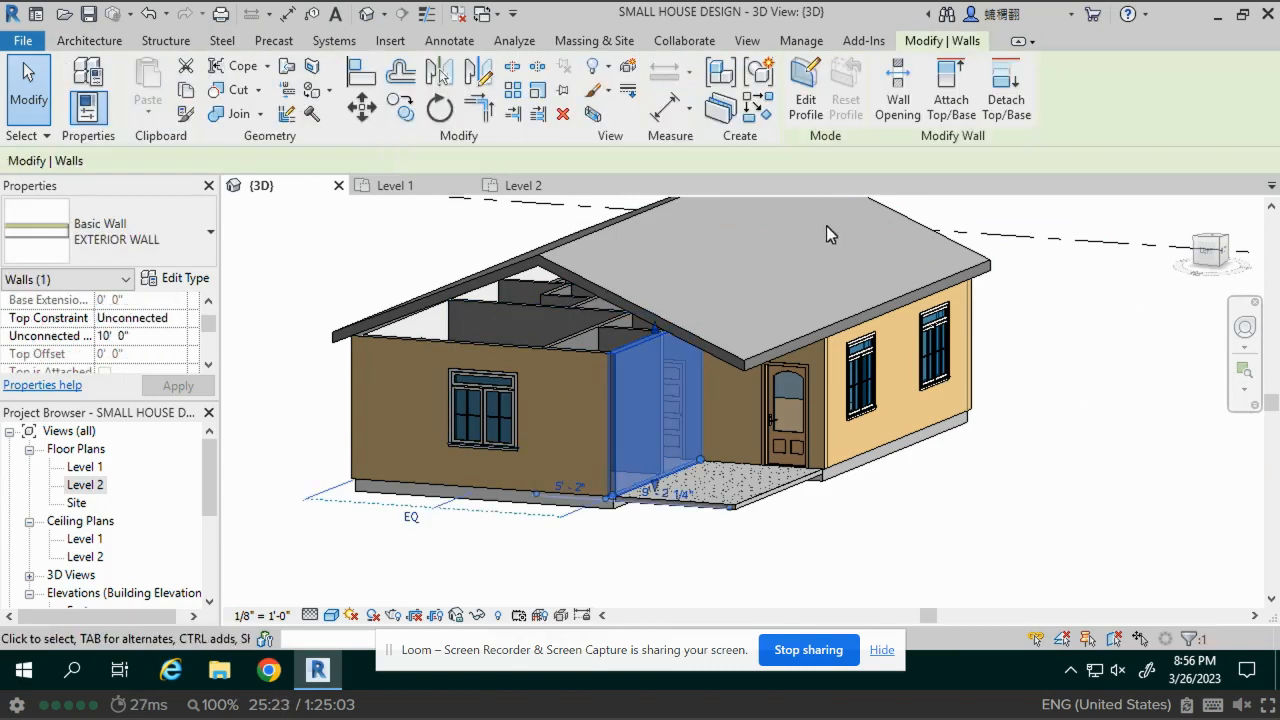
pyautogui.click(951, 88)
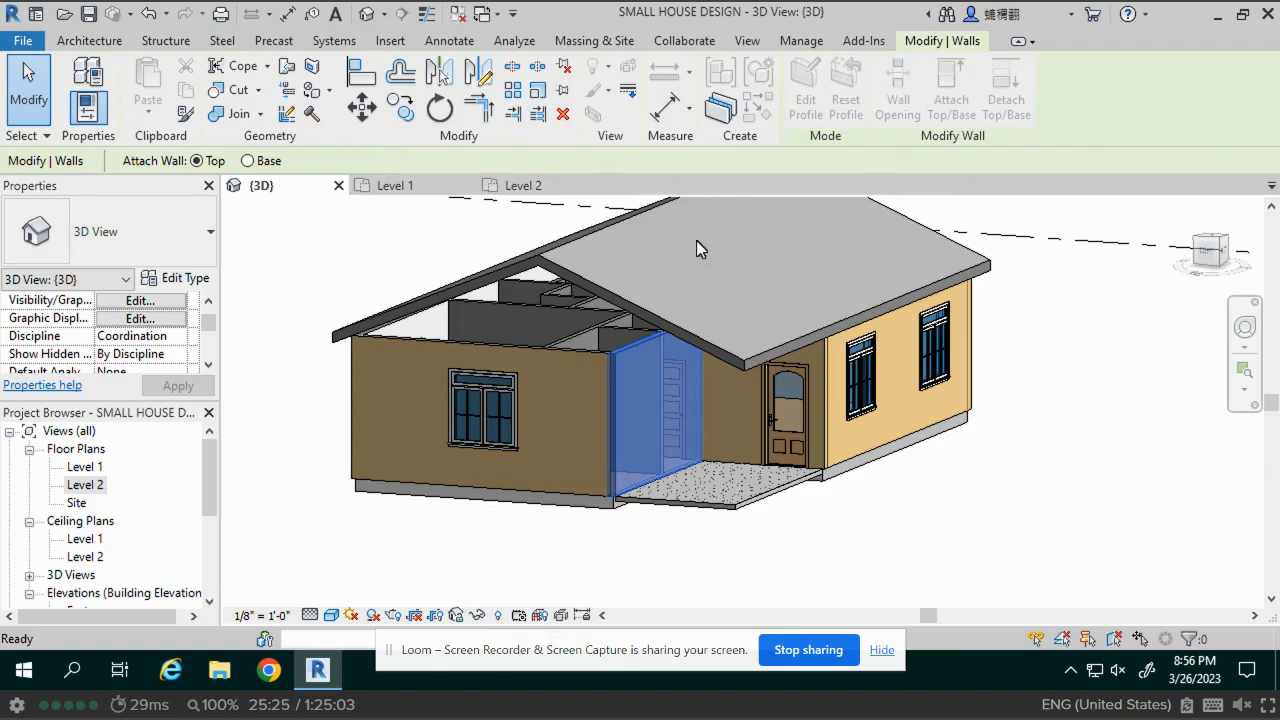
pyautogui.click(618, 229)
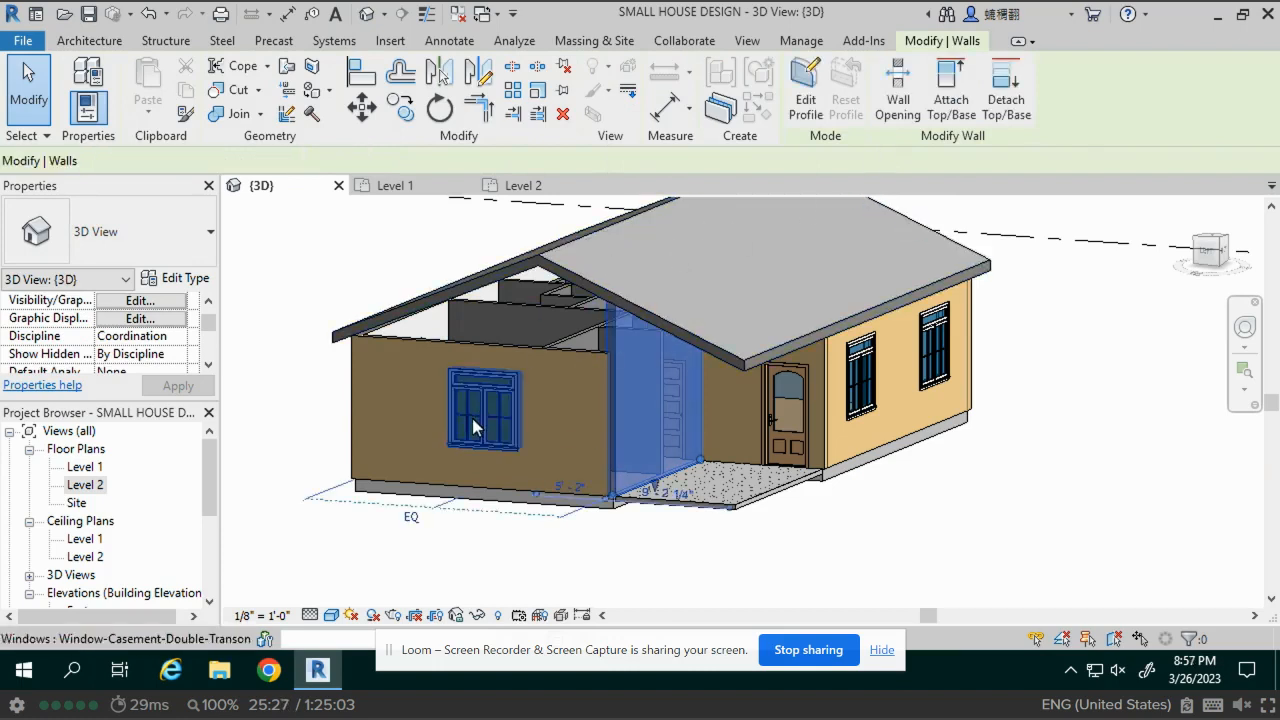
# Attach the top of the west gable-end exterior wall to the roof
pyautogui.click(552, 356)
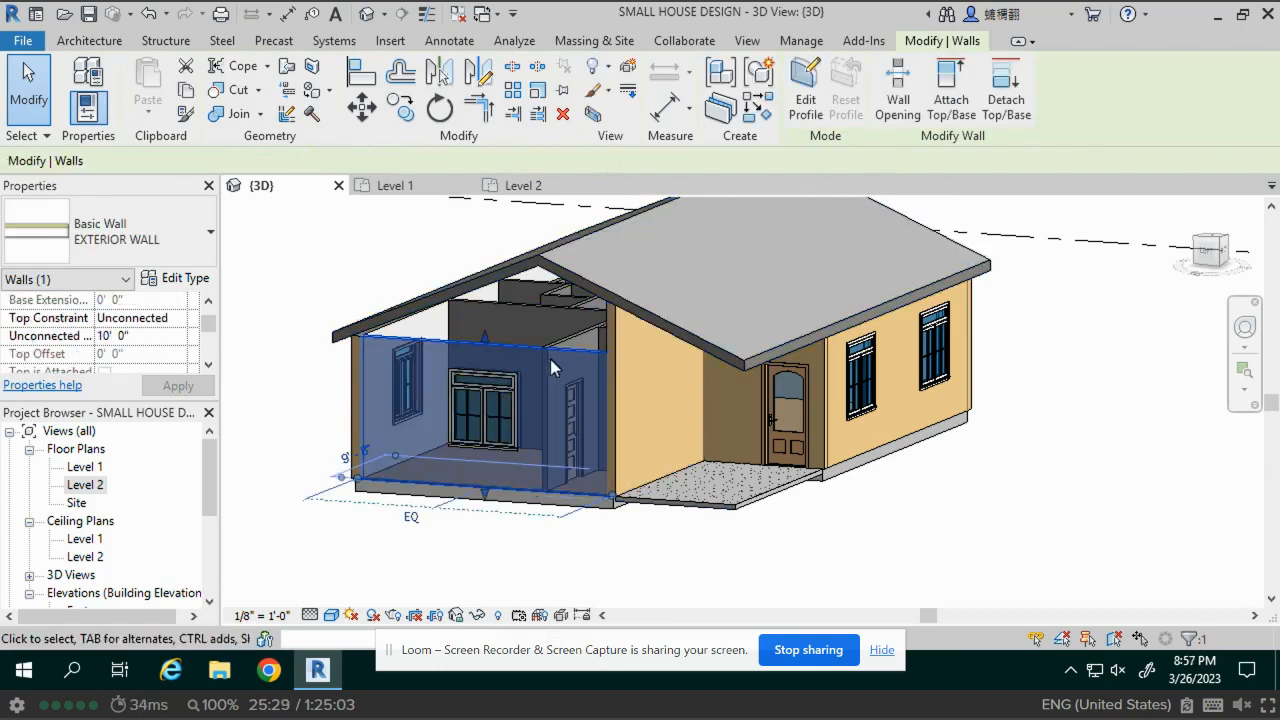
pyautogui.click(951, 92)
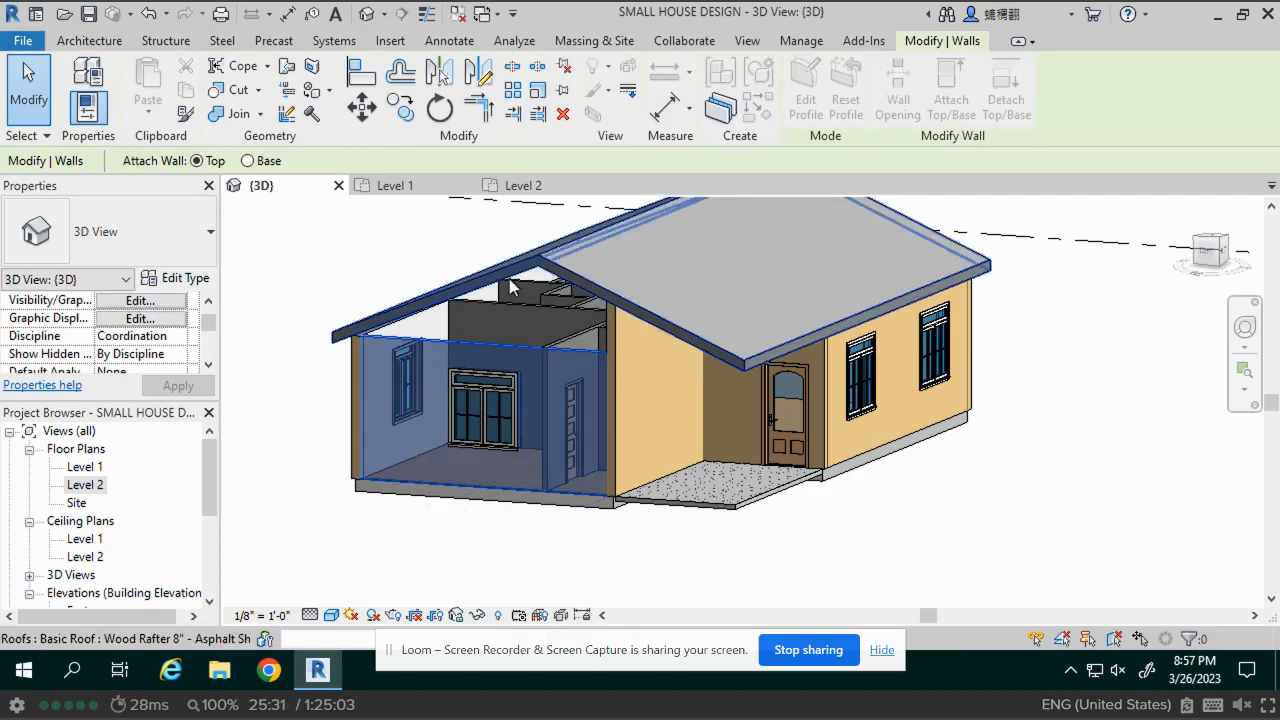
pyautogui.click(572, 241)
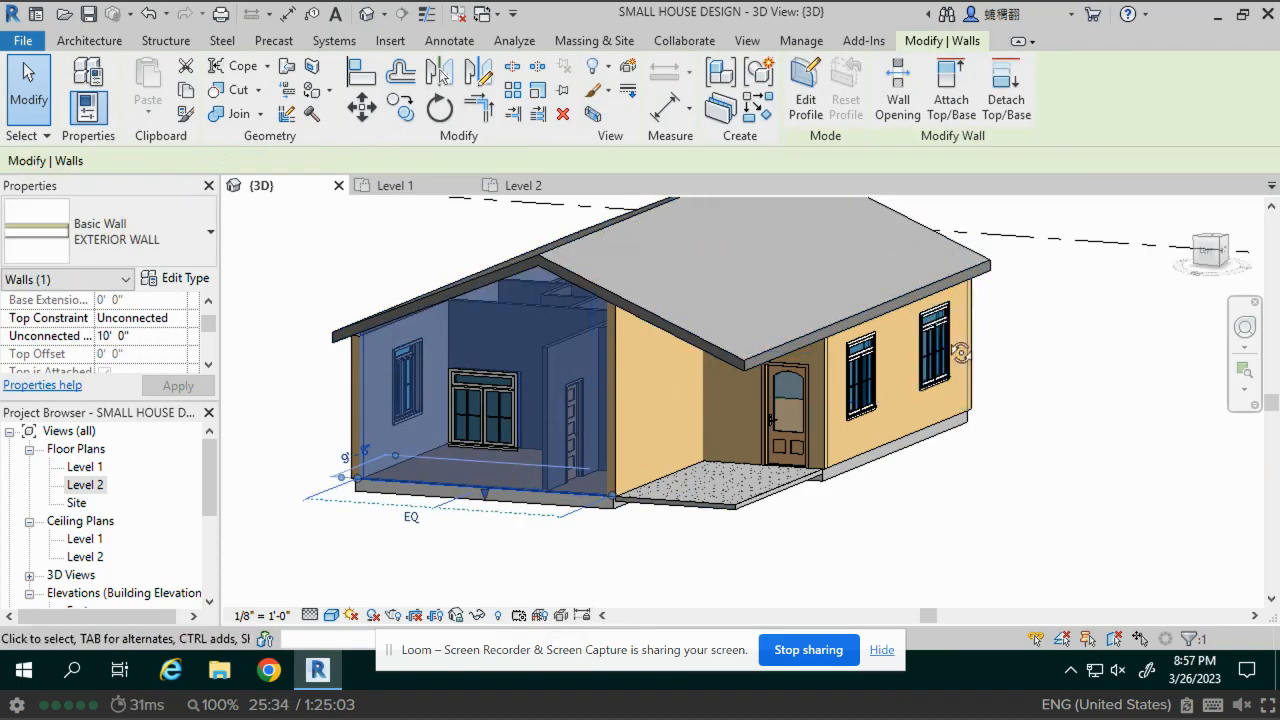
# Attach the top of the east gable-end exterior wall to the roof and clear the selection
pyautogui.keyDown('shift'); pyautogui.moveTo(978, 330); pyautogui.dragTo(663, 425, button='middle'); pyautogui.keyUp('shift')
pyautogui.keyDown('shift'); pyautogui.moveTo(645, 475); pyautogui.dragTo(652, 470, button='middle'); pyautogui.keyUp('shift')
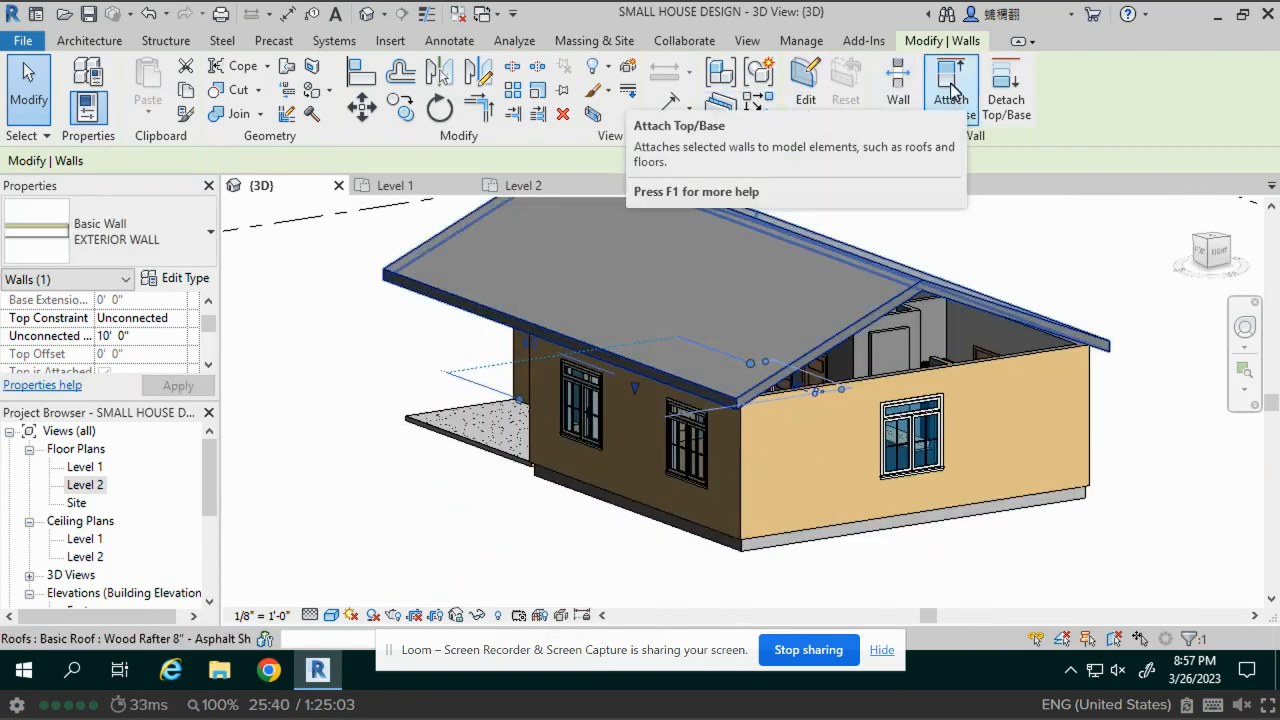
pyautogui.click(963, 366)
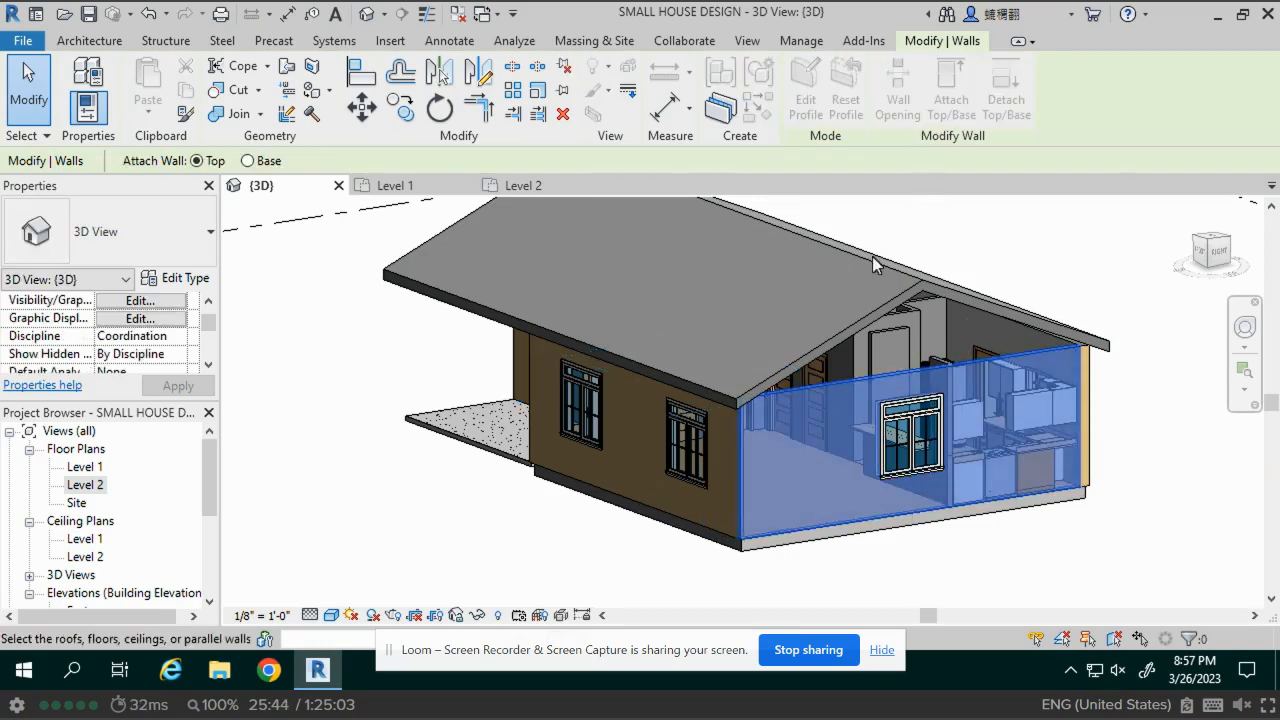
pyautogui.click(558, 233)
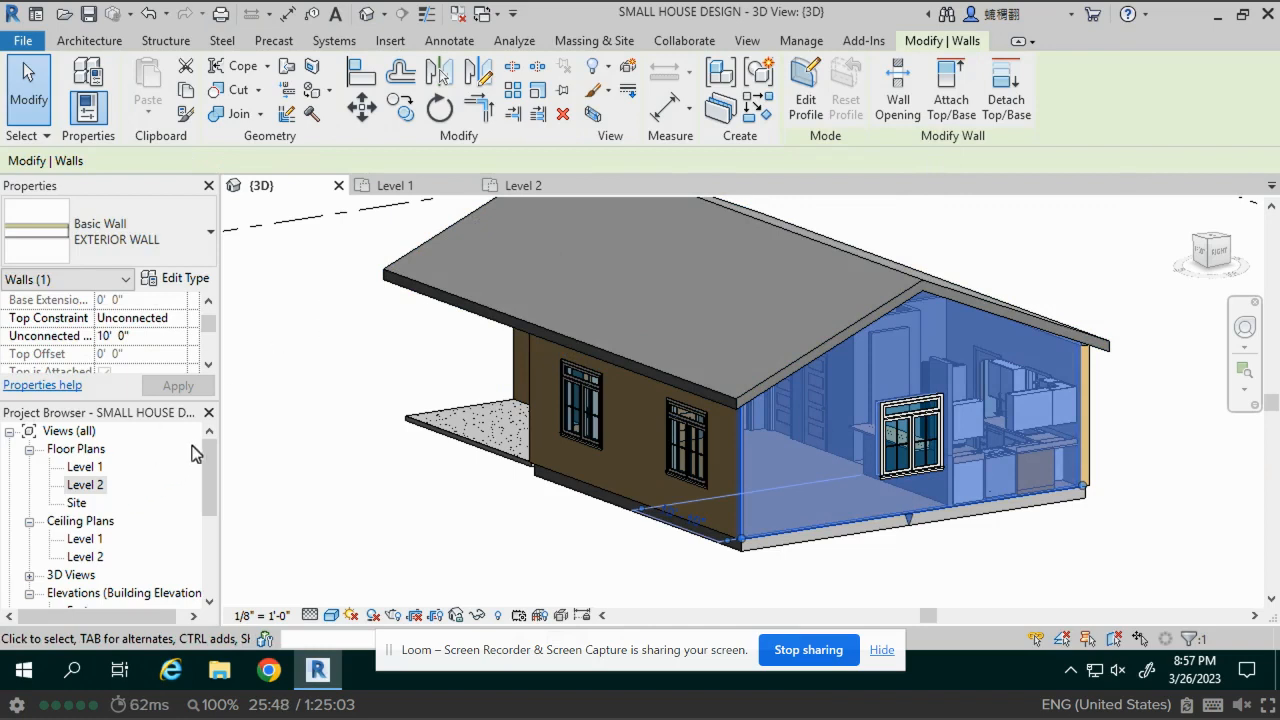
pyautogui.click(337, 455)
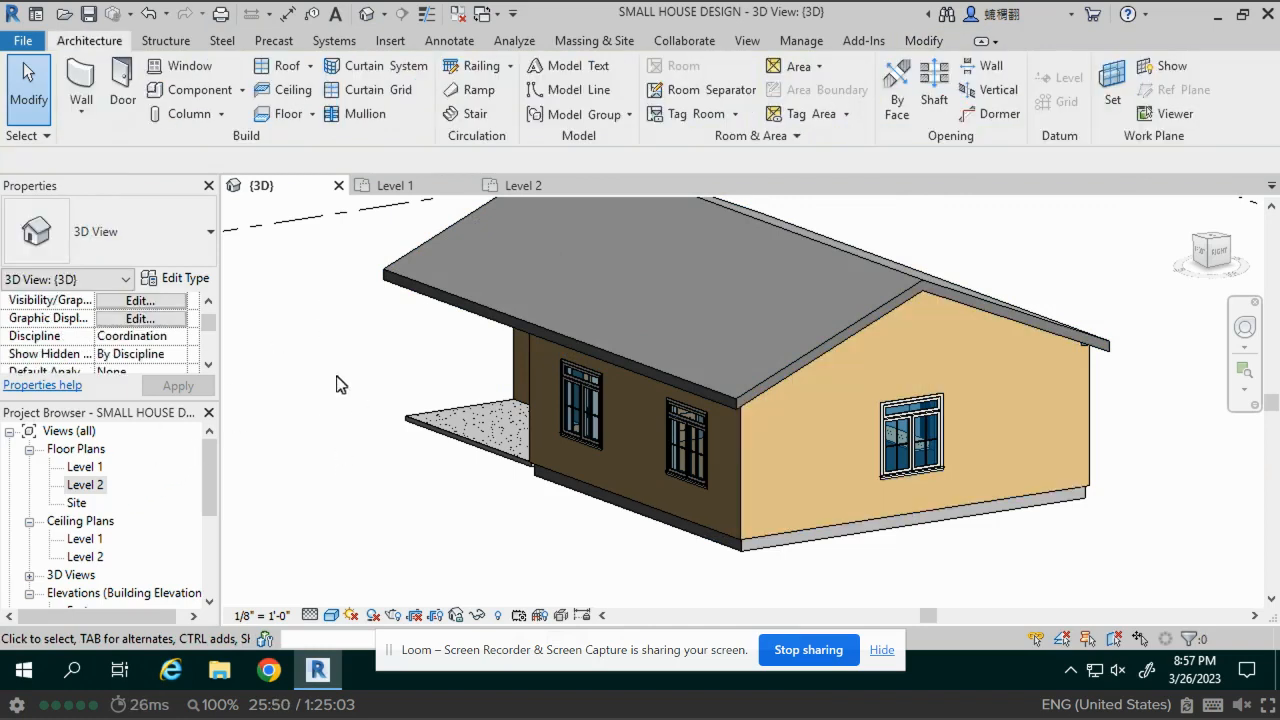
# On the Level 1 floor plan, start an architectural column and duplicate the 24" x 24" rectangular type as 6X6
pyautogui.doubleClick(84, 468)
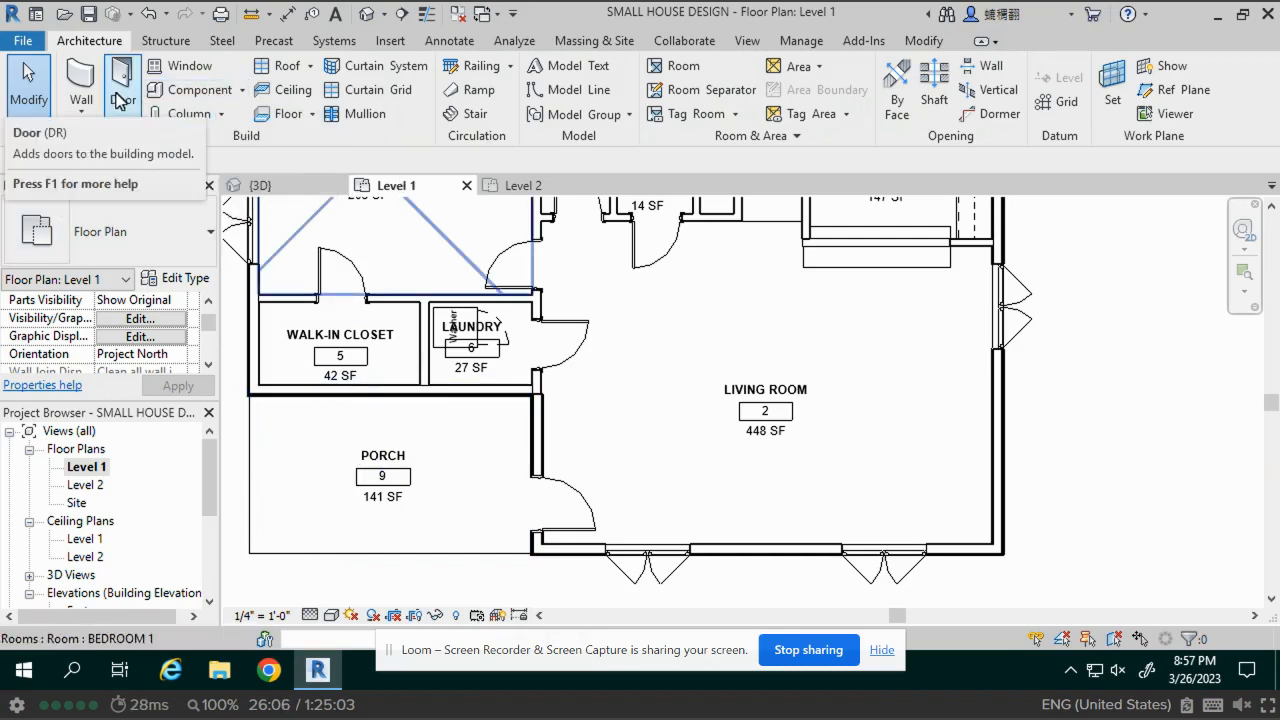
pyautogui.click(220, 114)
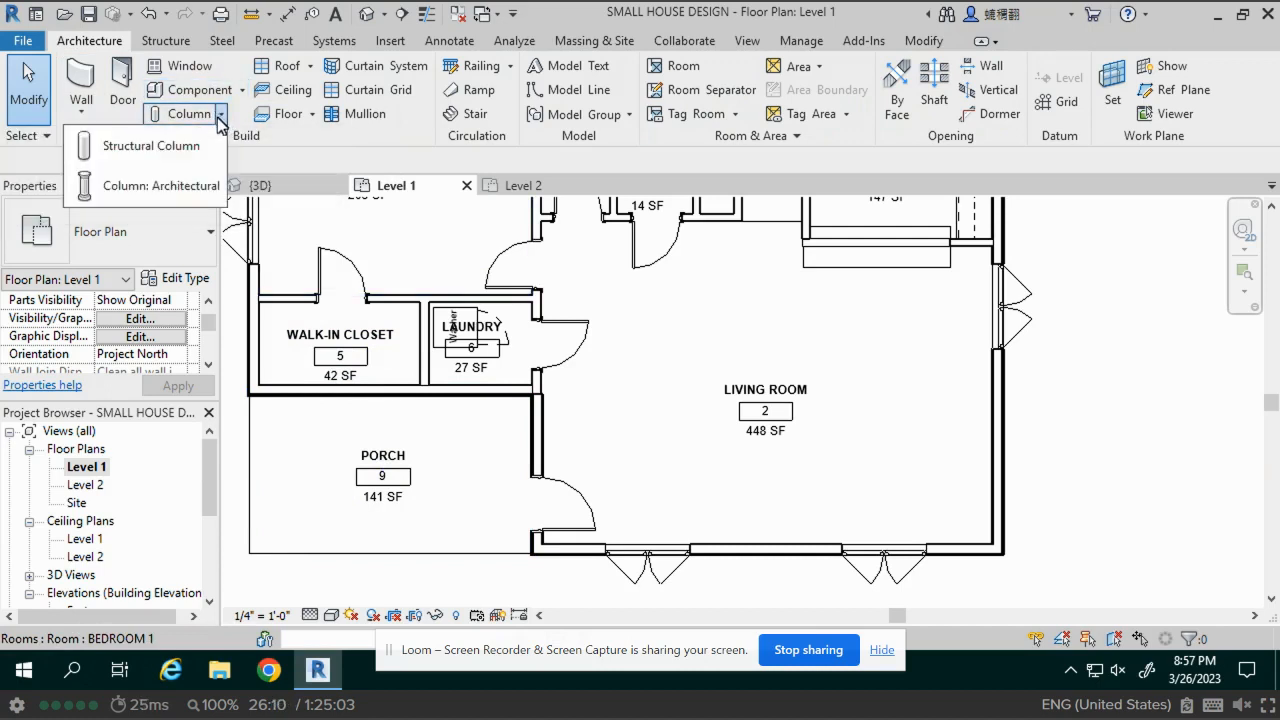
pyautogui.click(150, 186)
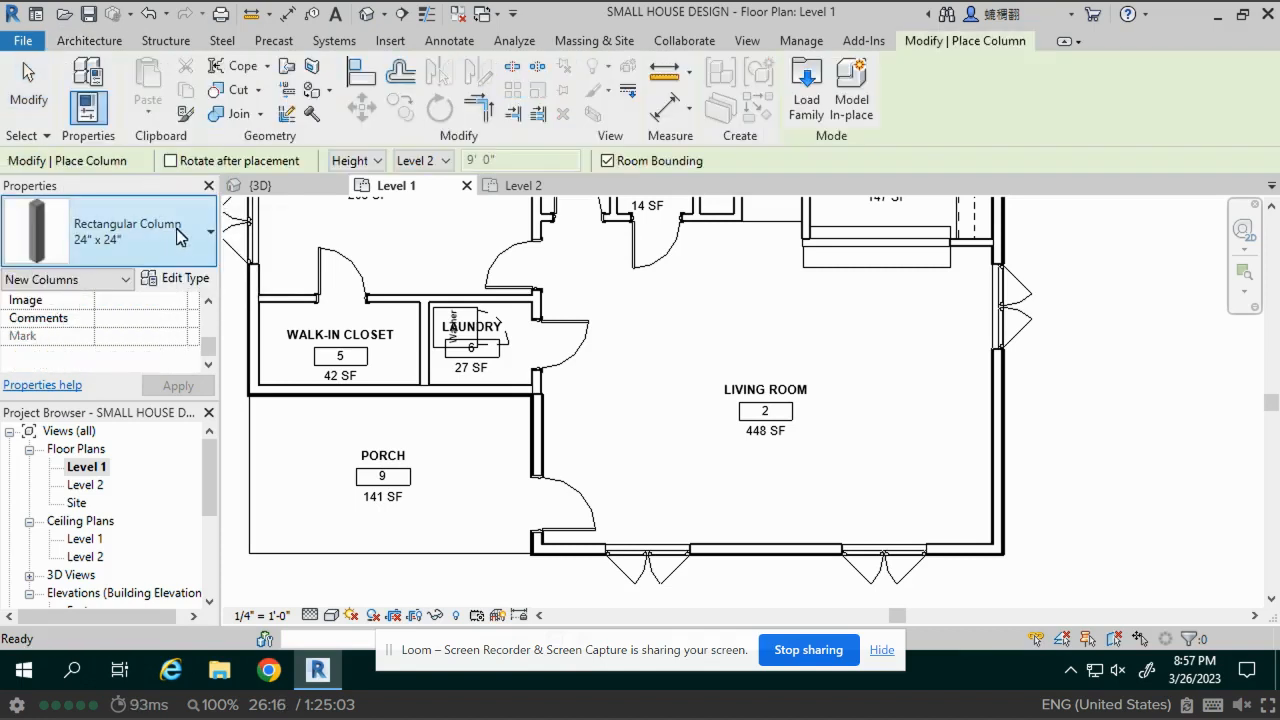
pyautogui.click(180, 280)
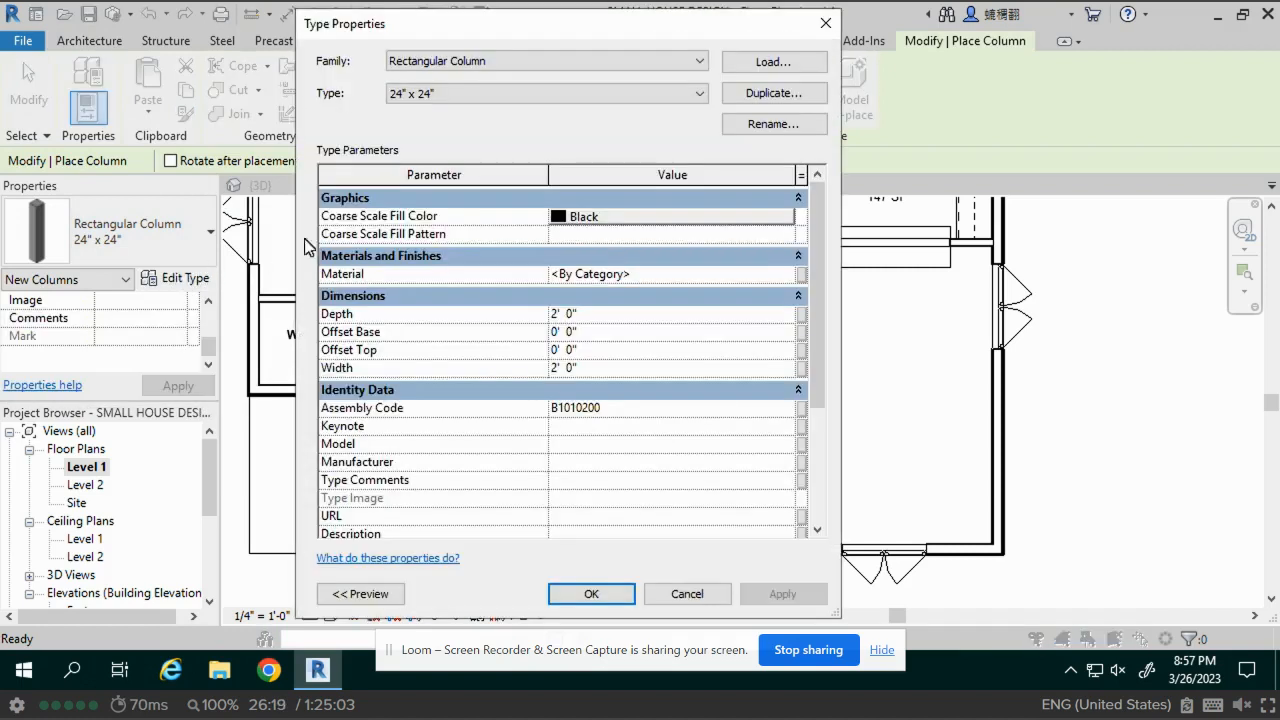
pyautogui.click(774, 93)
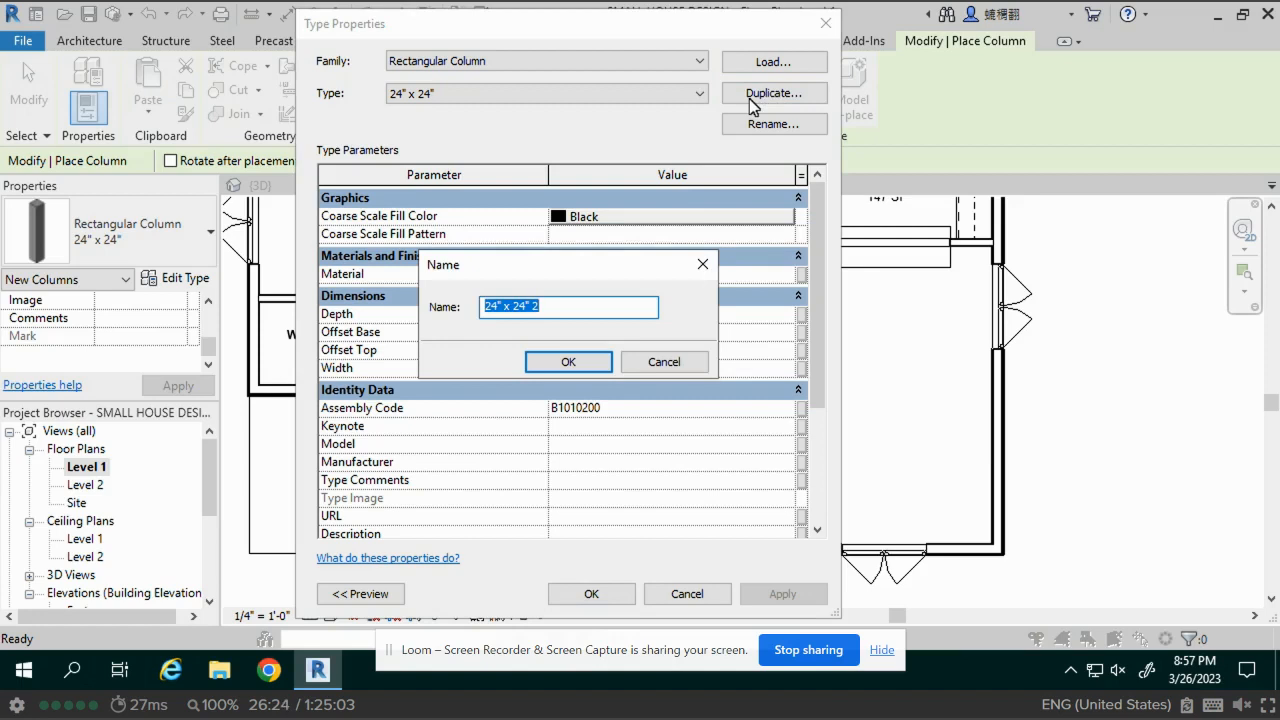
pyautogui.write('6X6')
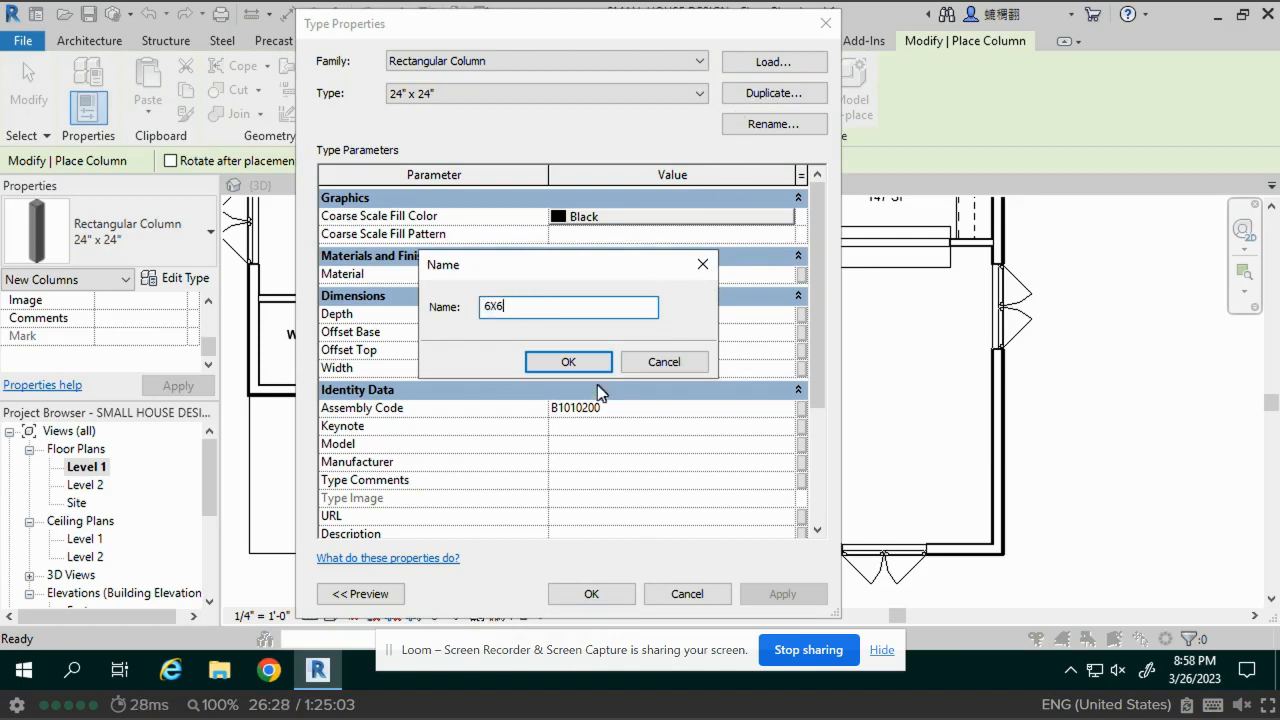
pyautogui.click(570, 362)
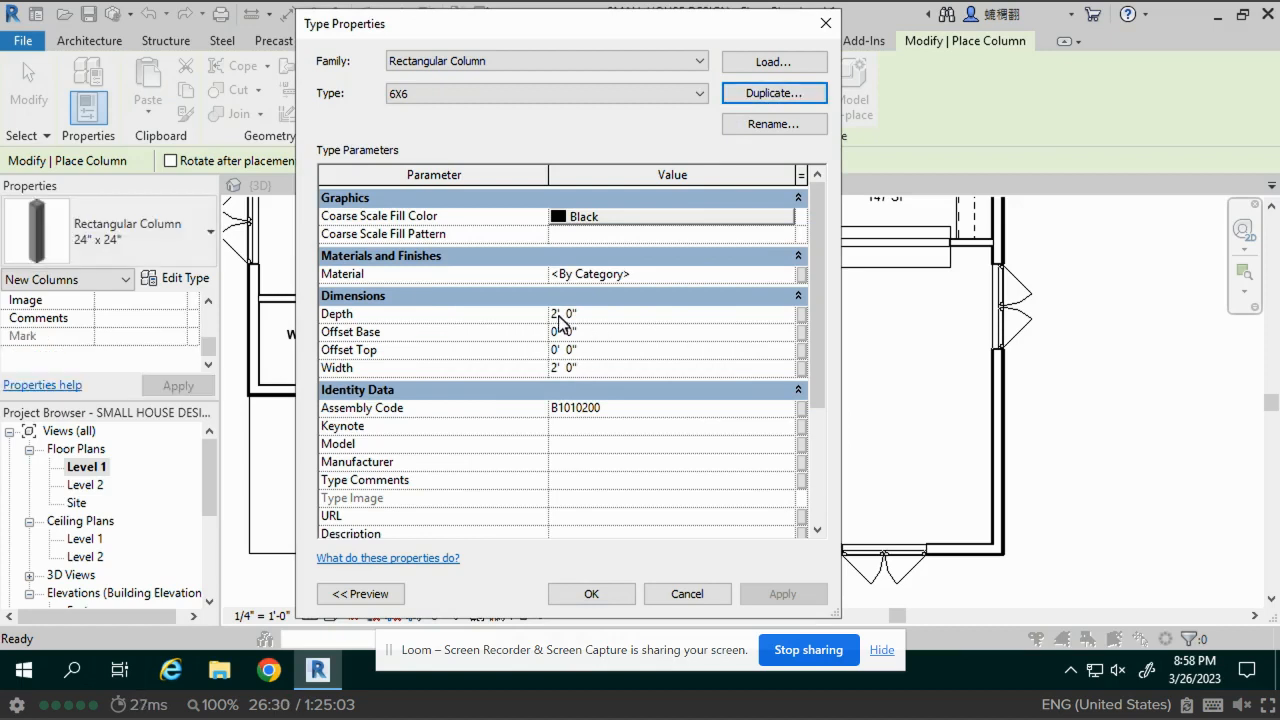
# Set both the depth and the width of the 6X6 column type to 6"
pyautogui.click(557, 314)
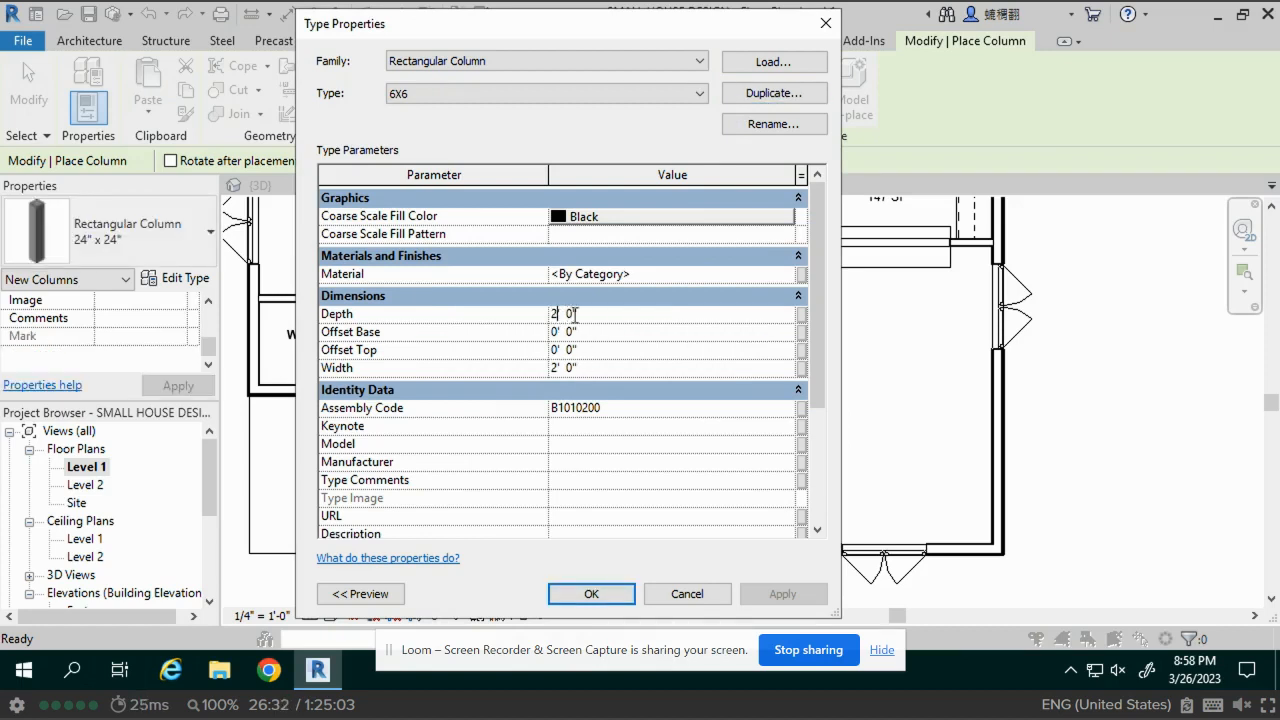
pyautogui.moveTo(573, 315); pyautogui.dragTo(490, 329)
pyautogui.write('6"')
pyautogui.click(576, 370)
pyautogui.moveTo(568, 372); pyautogui.dragTo(518, 379)
pyautogui.write('6')
# Choose Softwood, Lumber as the column type's material and set its shading color to brown, RGB 128 64 0
pyautogui.click(653, 274)
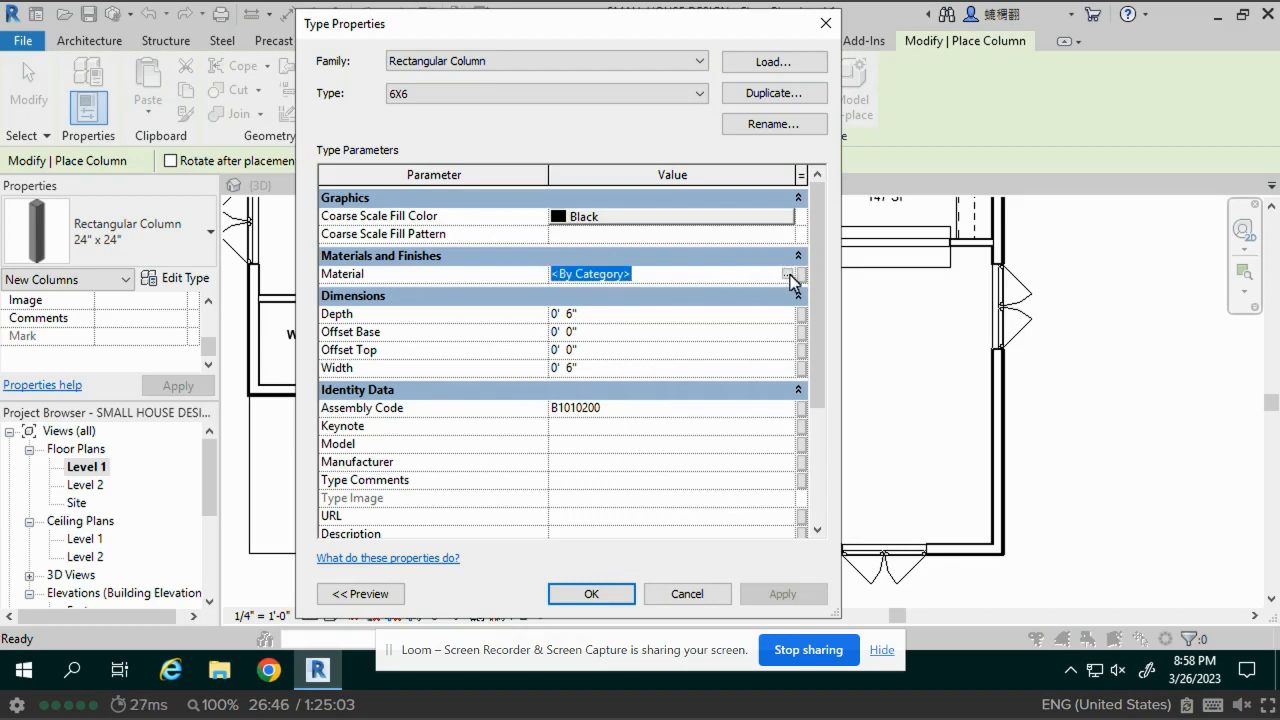
pyautogui.click(788, 274)
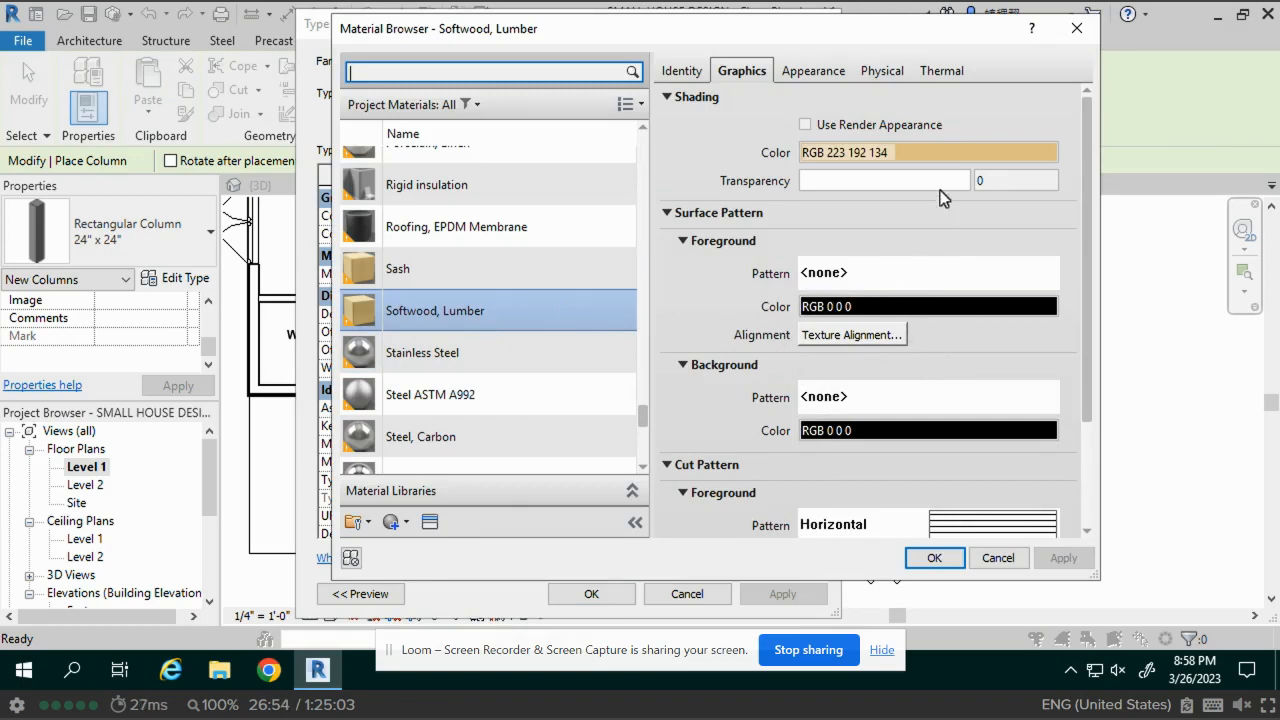
pyautogui.click(914, 163)
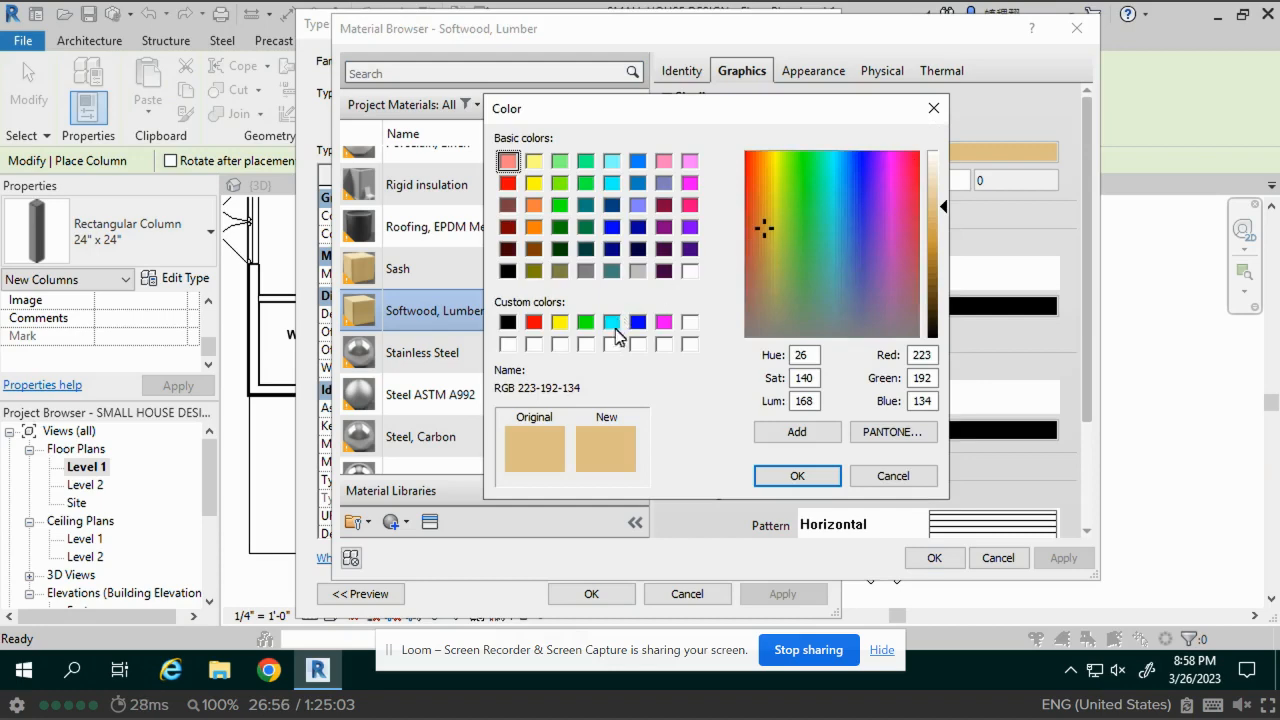
pyautogui.click(540, 248)
pyautogui.click(797, 474)
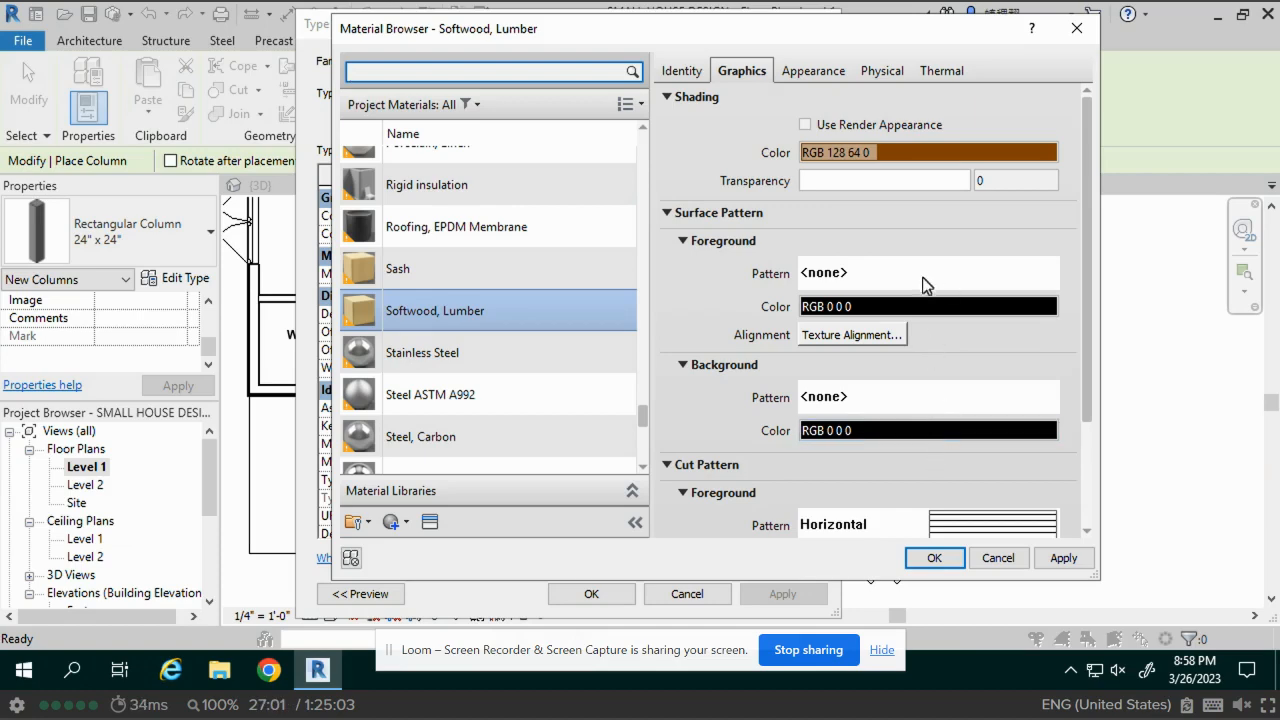
# Set the Softwood, Lumber surface foreground pattern to the Wood 1 drafting pattern
pyautogui.scroll(-1, 920, 292)
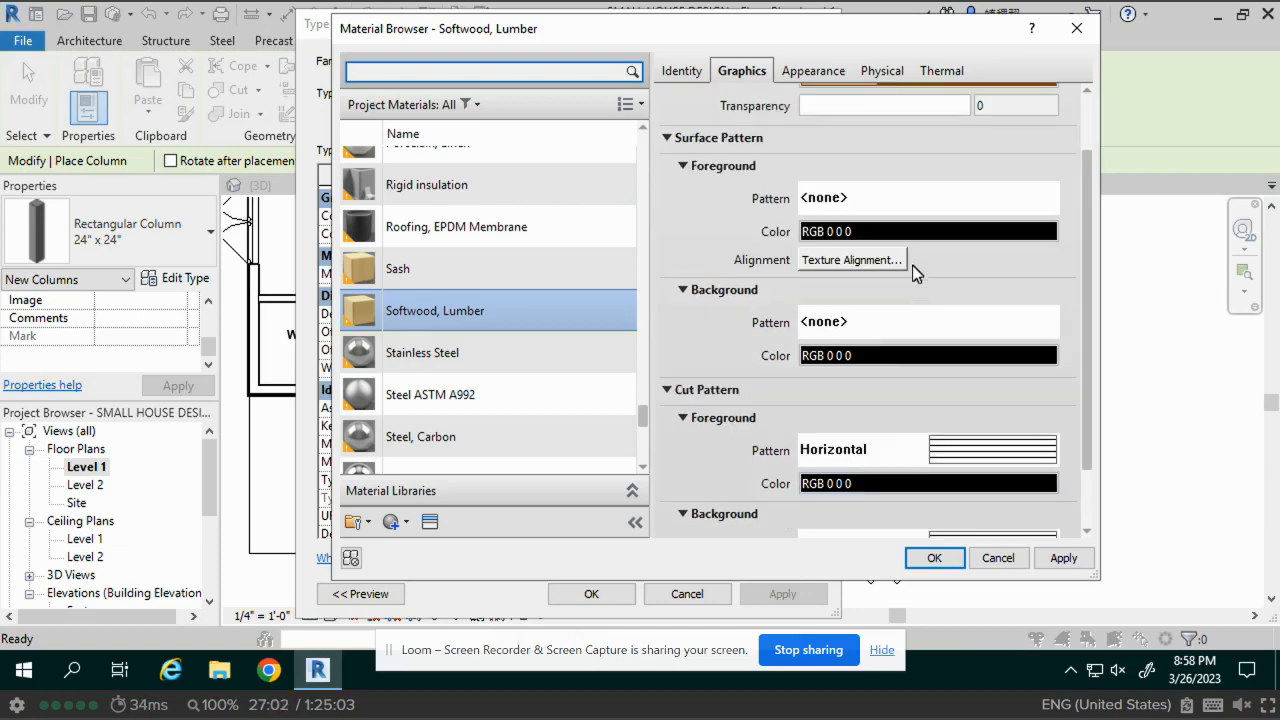
pyautogui.click(946, 204)
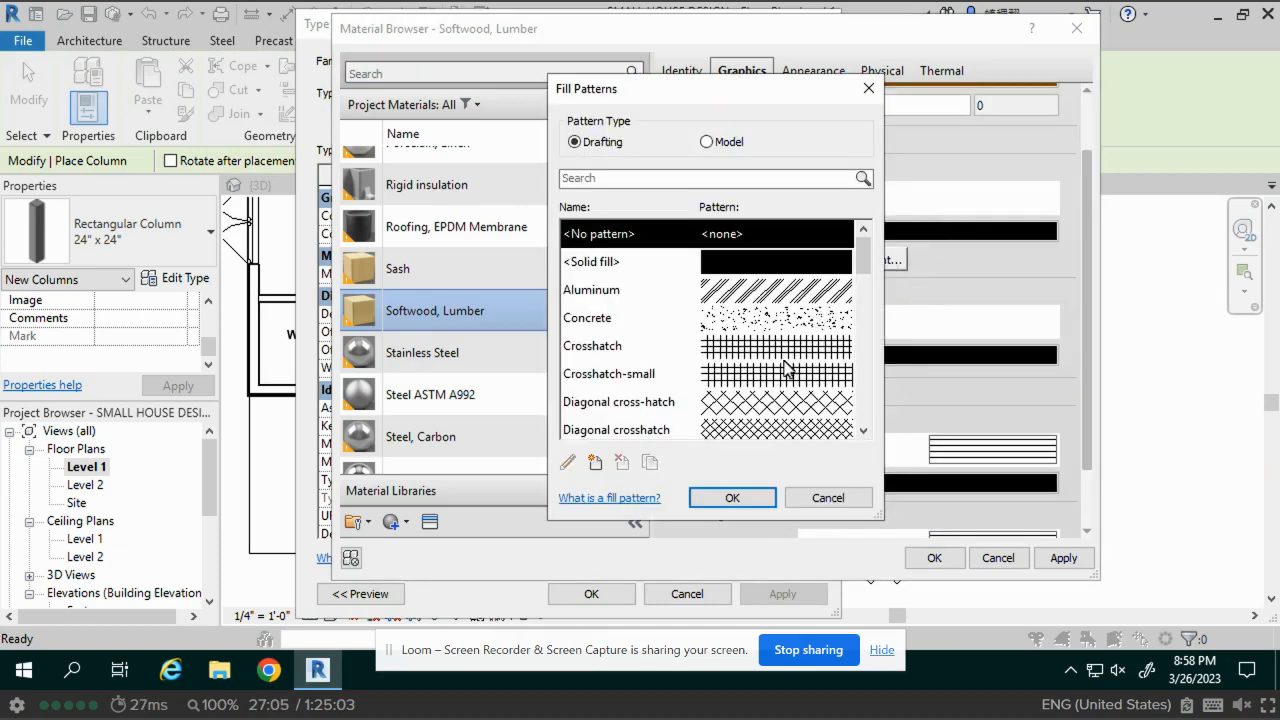
pyautogui.moveTo(866, 268); pyautogui.dragTo(868, 303)
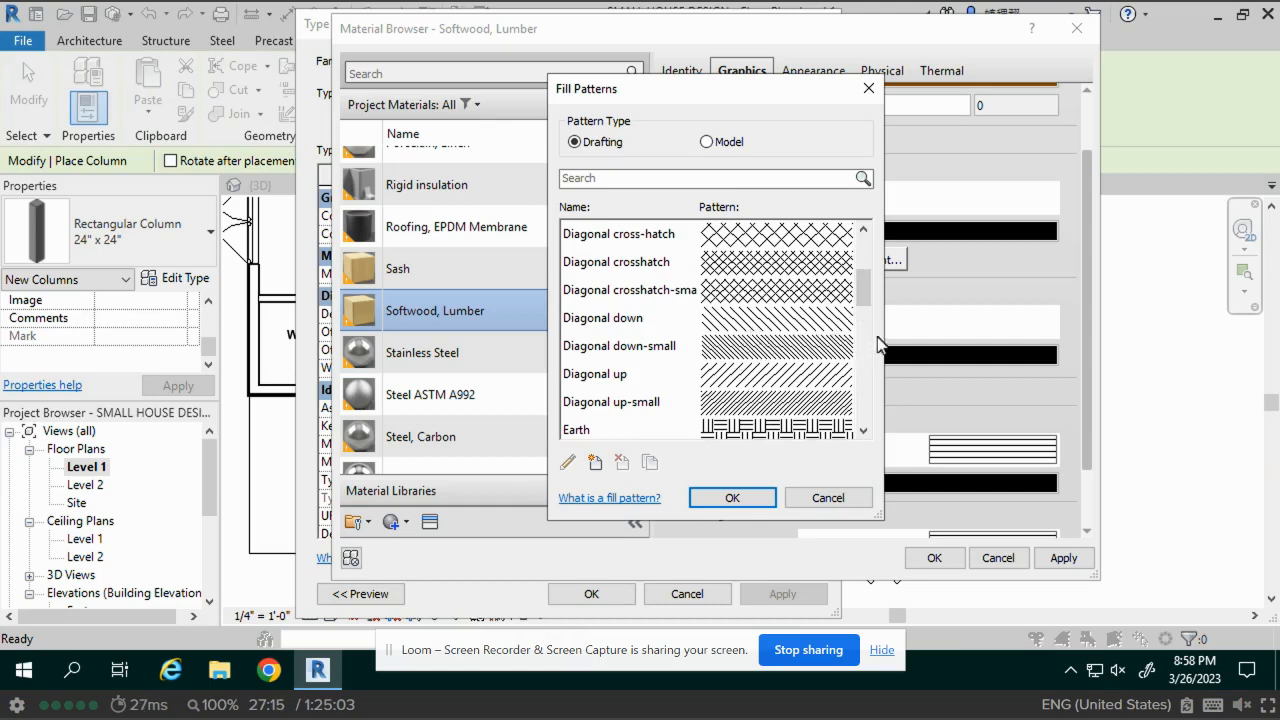
pyautogui.moveTo(863, 308)
pyautogui.mouseDown()
pyautogui.moveTo(881, 401)
pyautogui.moveTo(871, 384)
pyautogui.mouseUp()
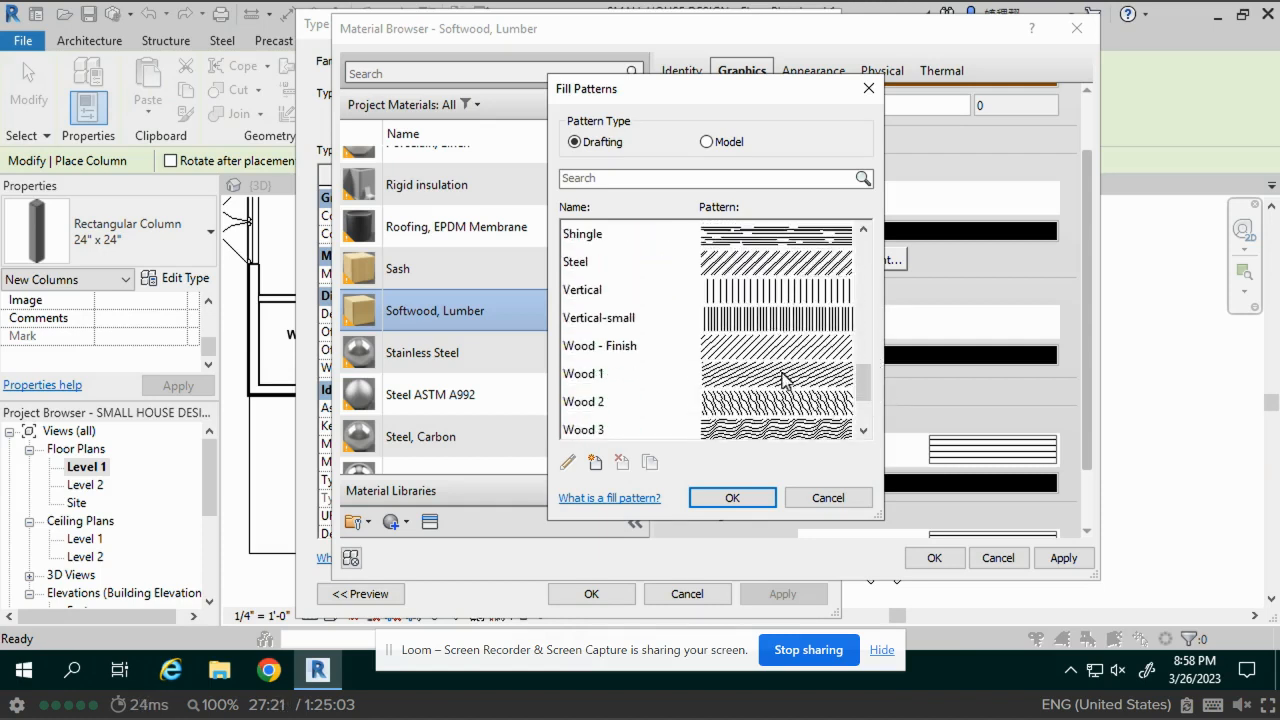
pyautogui.click(773, 352)
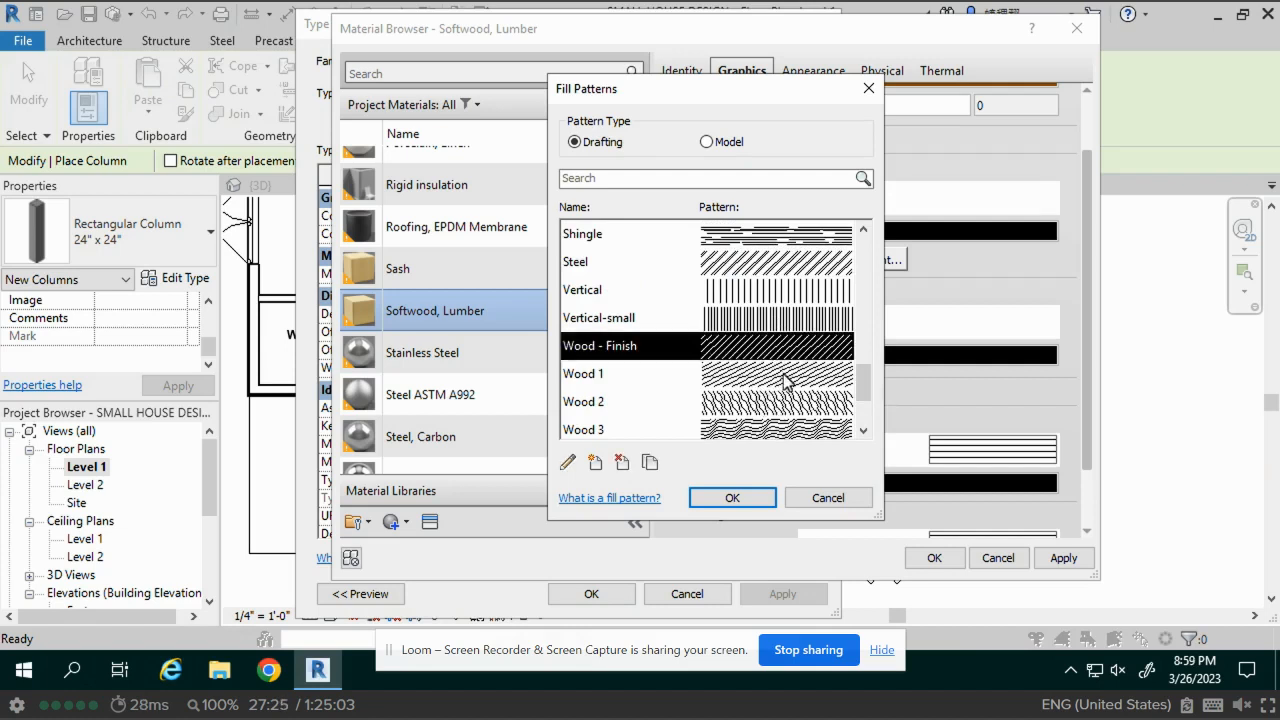
pyautogui.click(779, 378)
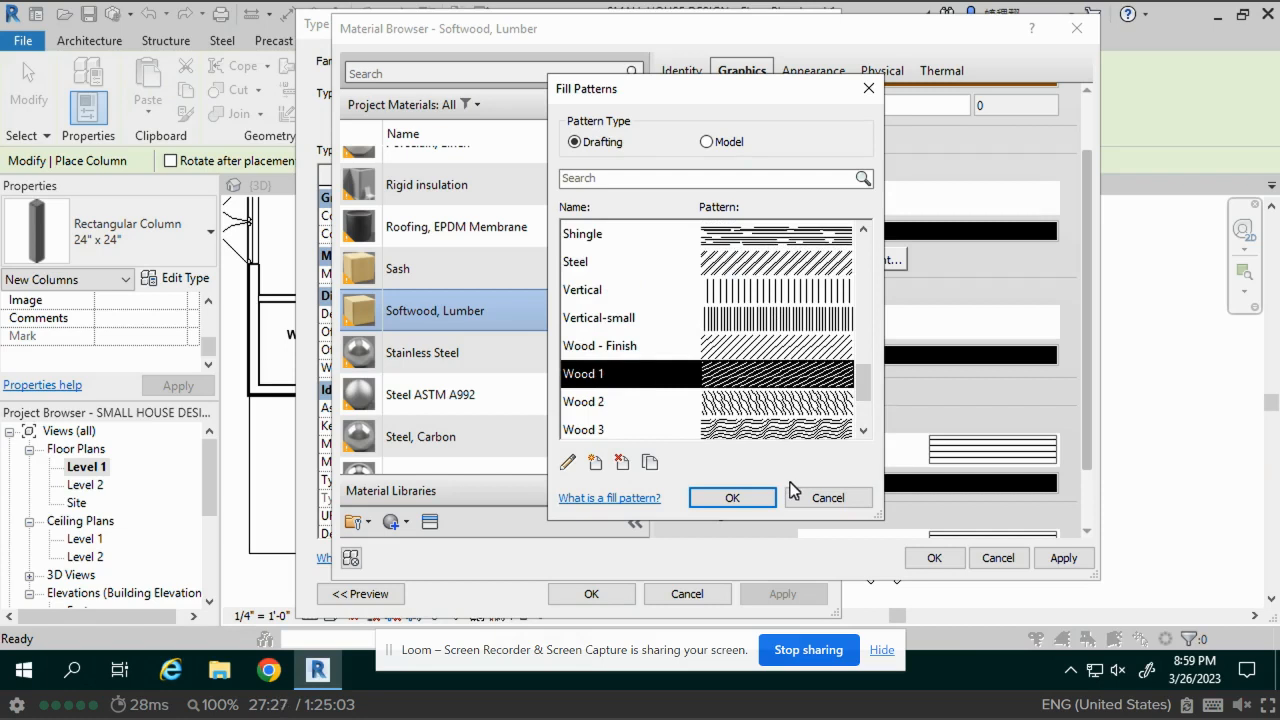
pyautogui.click(735, 497)
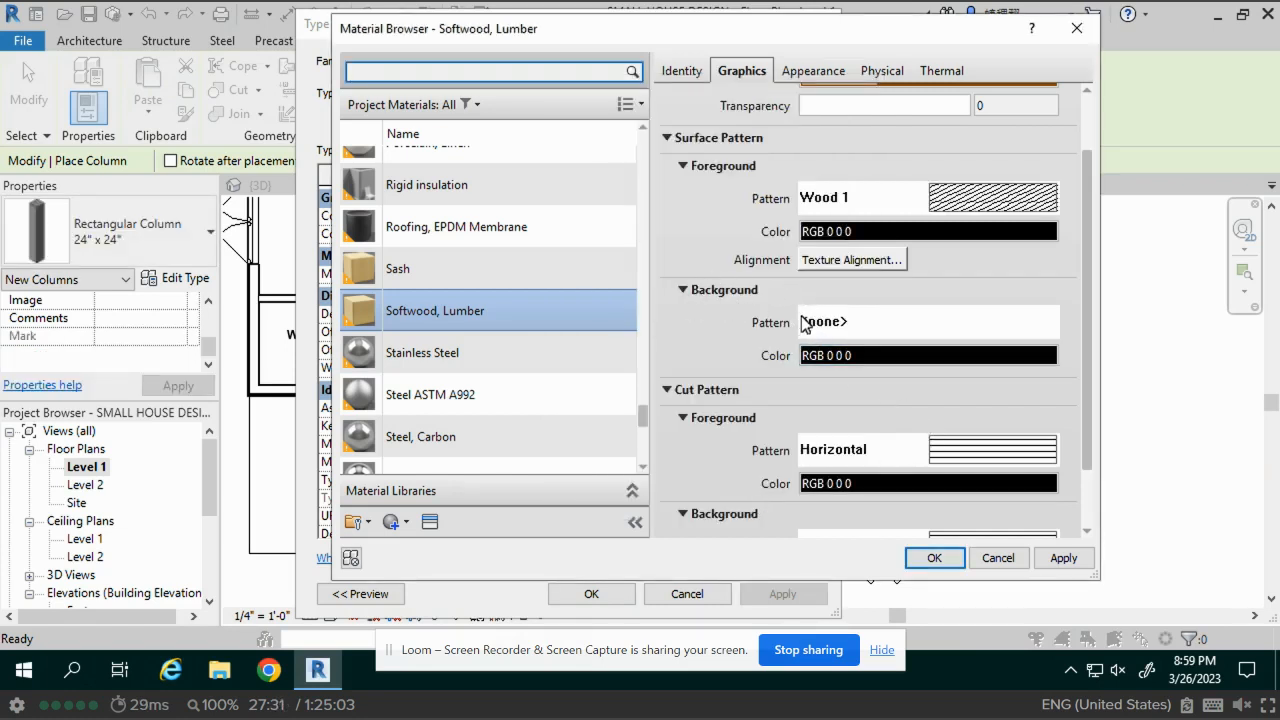
# Set the Softwood, Lumber surface background pattern to Wood 1 and apply the material to the column type
pyautogui.click(890, 328)
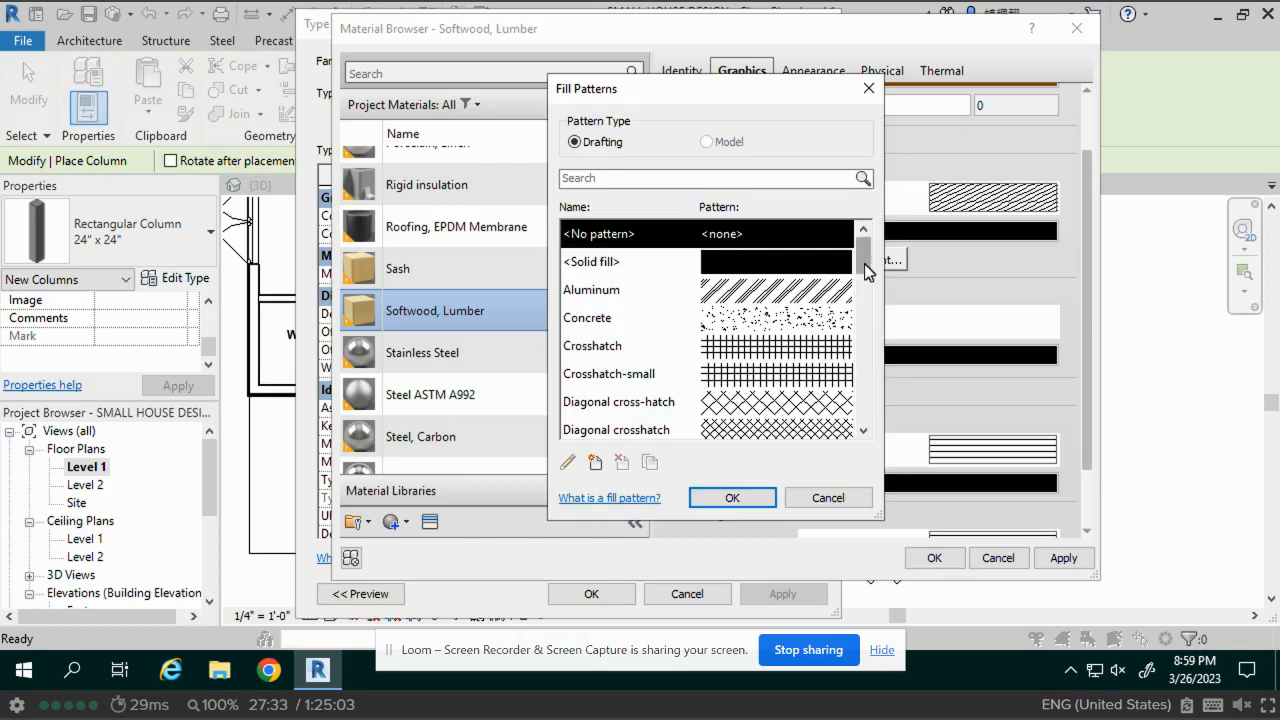
pyautogui.moveTo(864, 263); pyautogui.dragTo(853, 394)
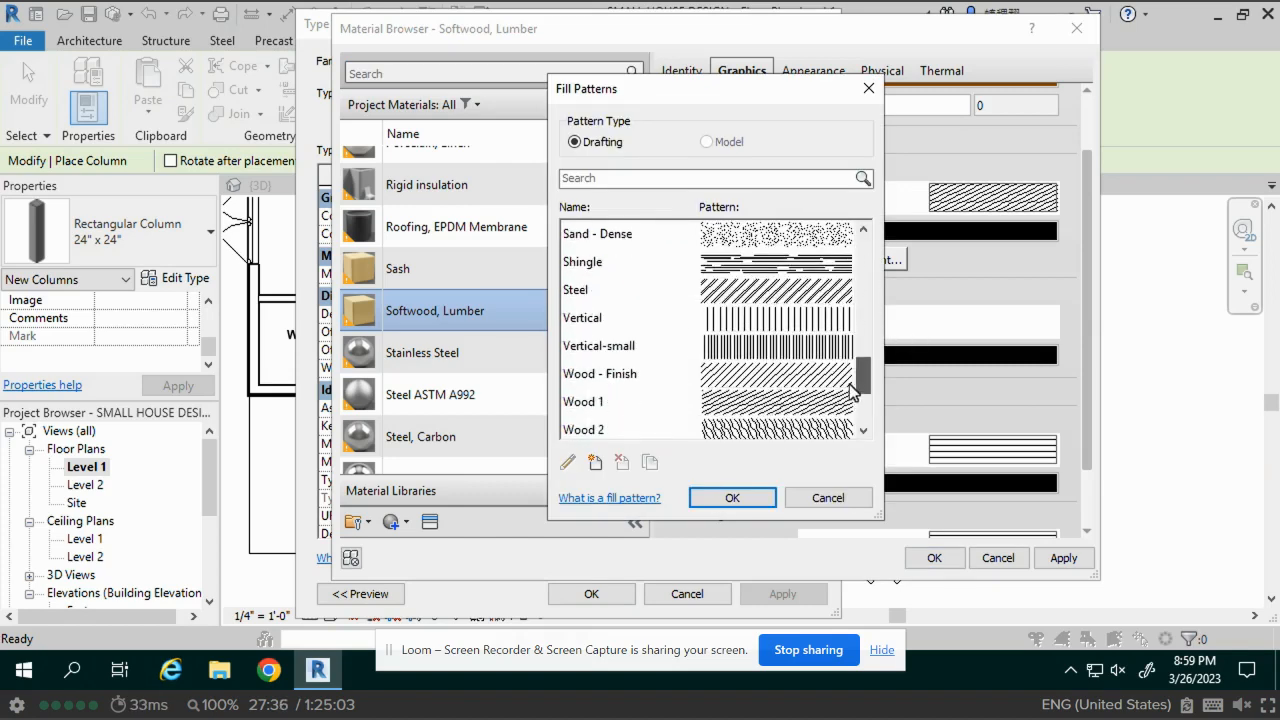
pyautogui.click(790, 401)
pyautogui.click(755, 499)
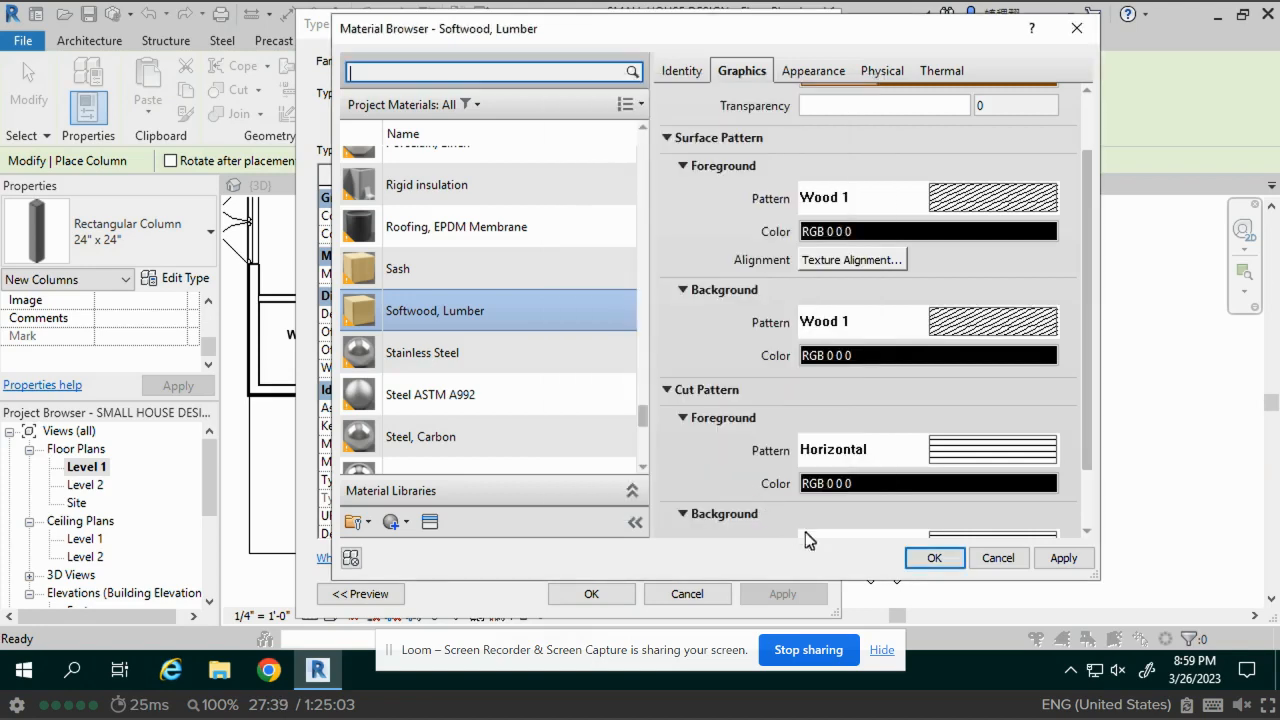
pyautogui.click(1063, 557)
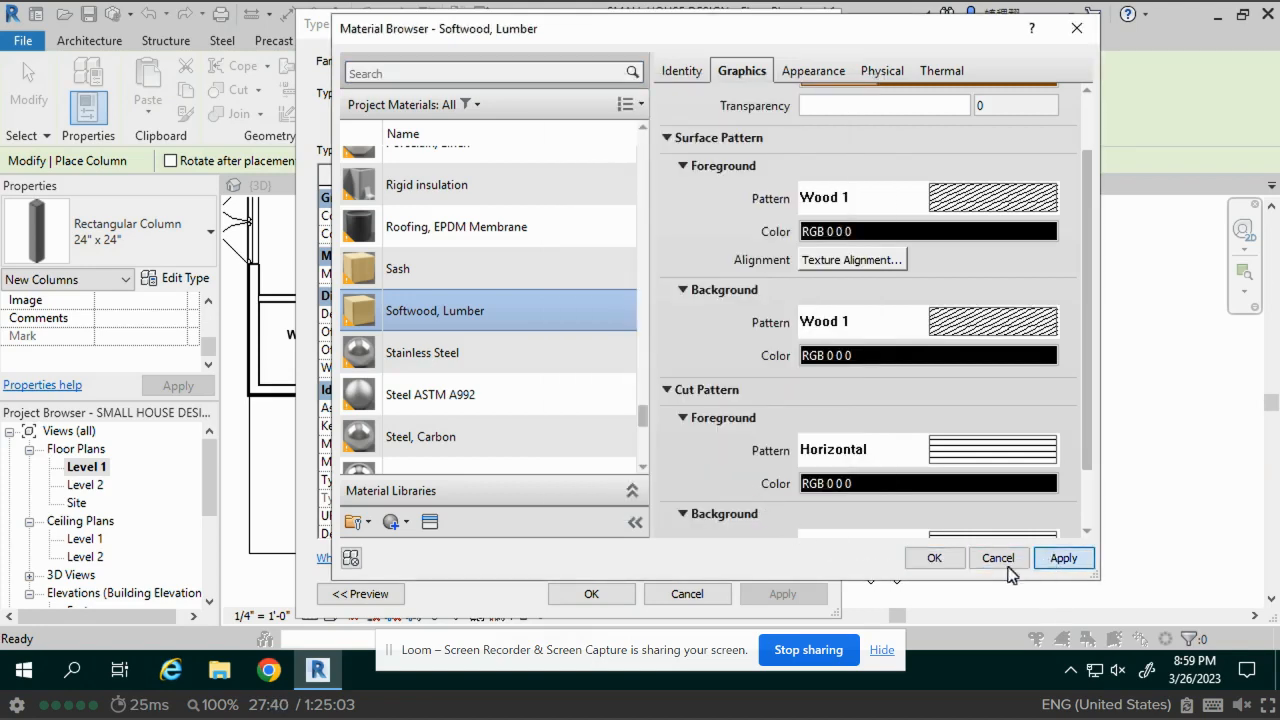
pyautogui.click(930, 556)
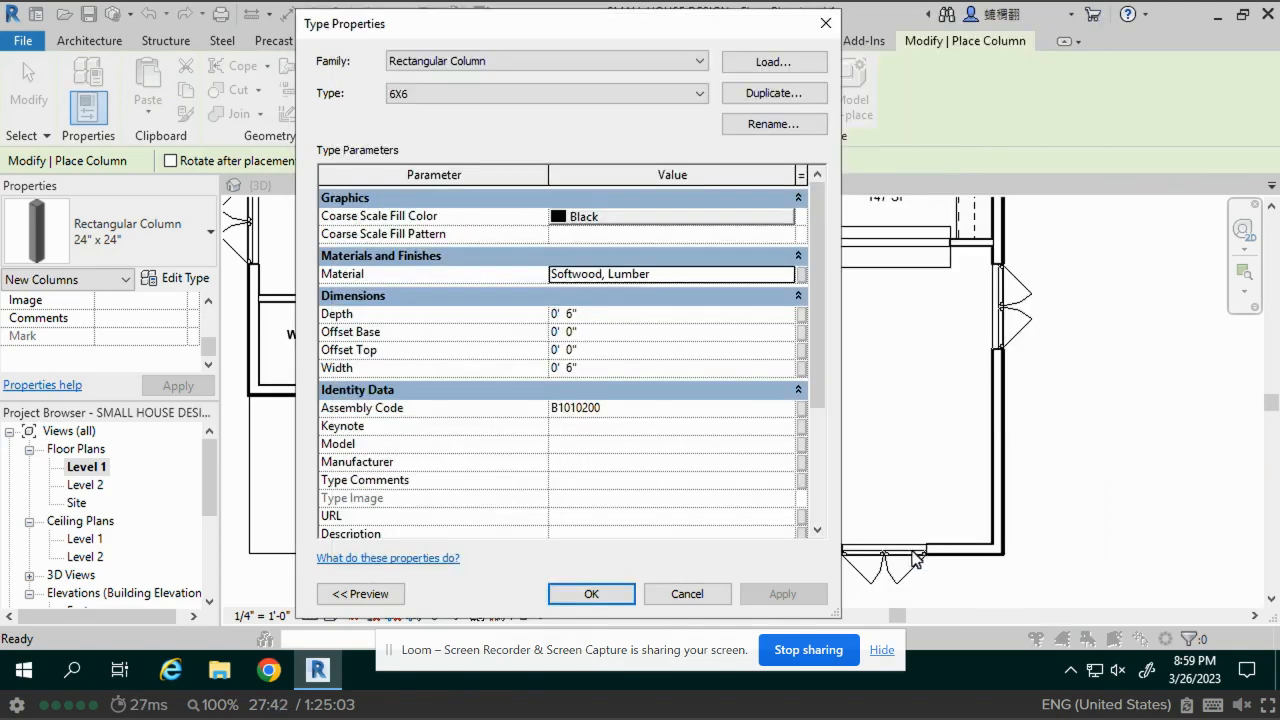
# Apply the 6X6 type settings and place one column inside the porch's outer corner, about 8'-5" from the walk-in closet wall
pyautogui.click(591, 594)
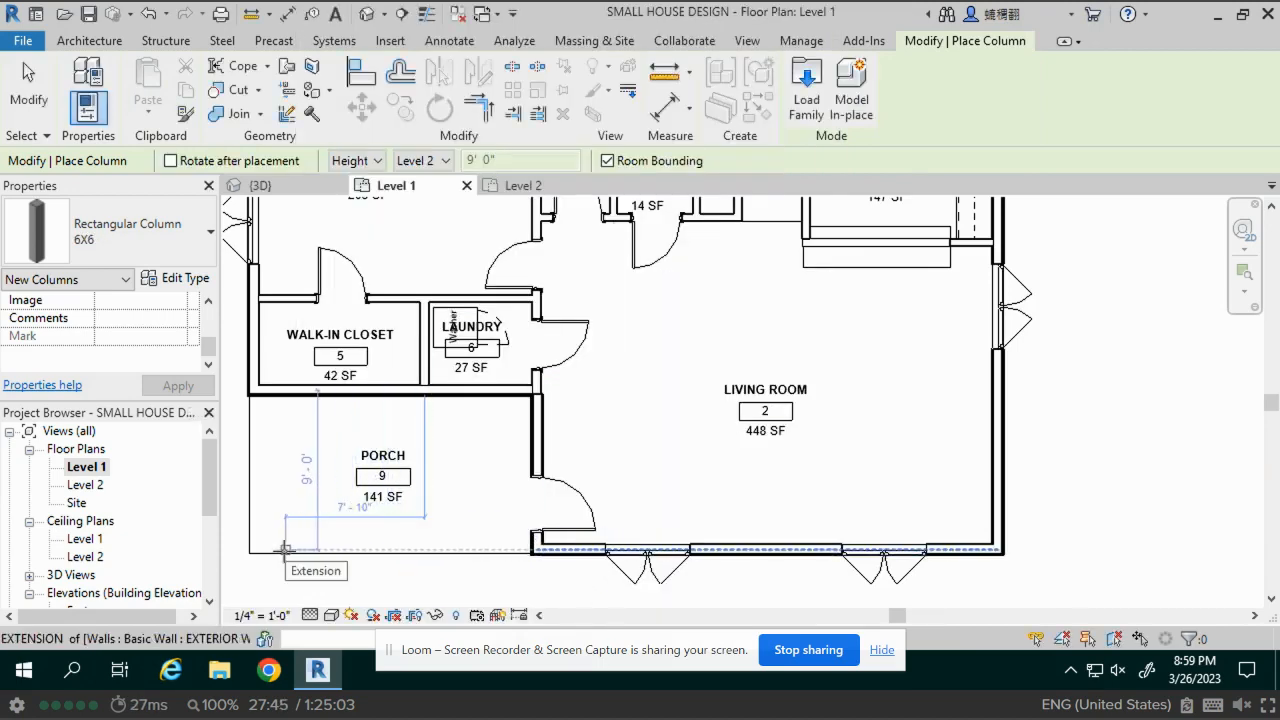
pyautogui.scroll(2, 269, 542)
pyautogui.scroll(2, 269, 543)
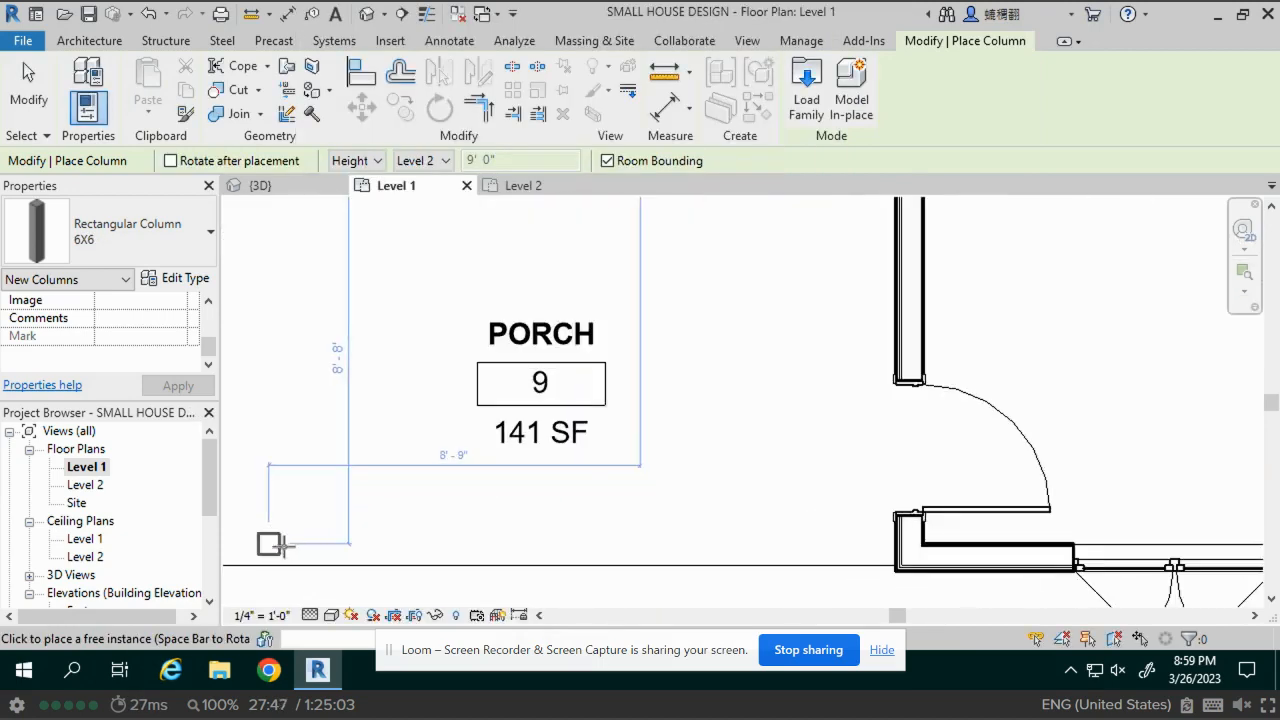
pyautogui.moveTo(293, 542); pyautogui.dragTo(694, 458, button='middle')
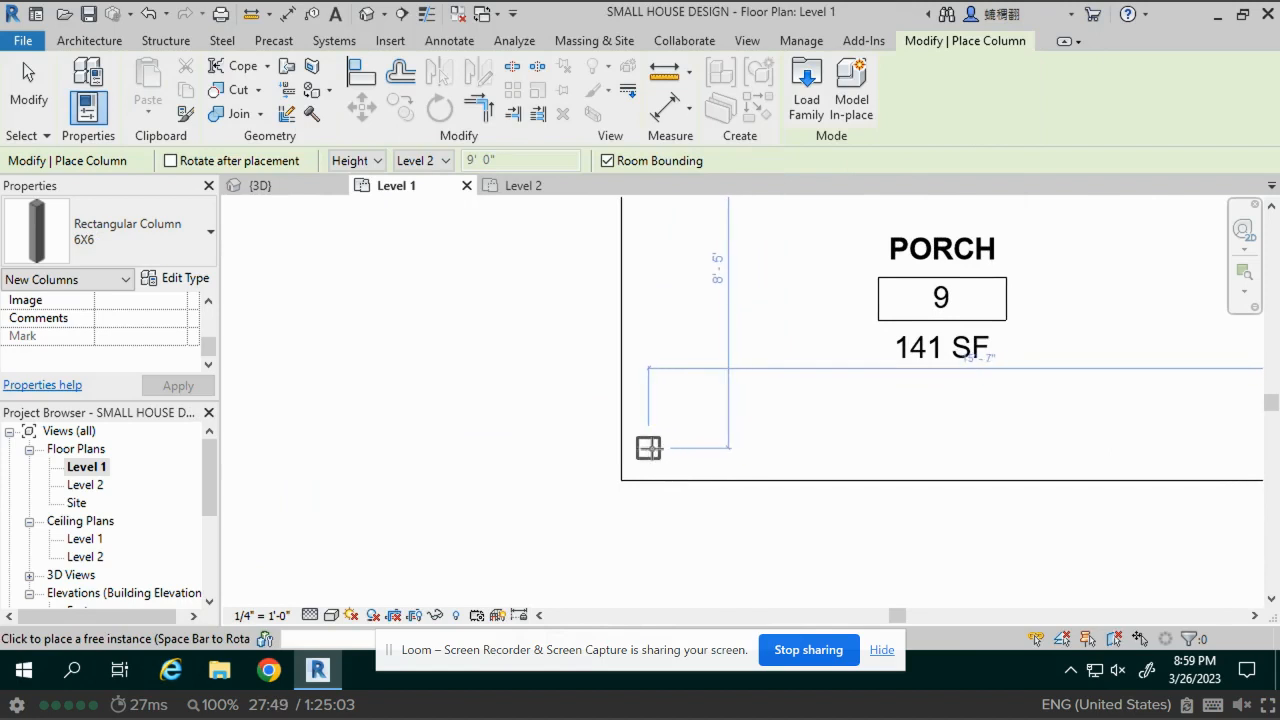
pyautogui.click(655, 445)
pyautogui.press('Escape')
pyautogui.press('Escape')
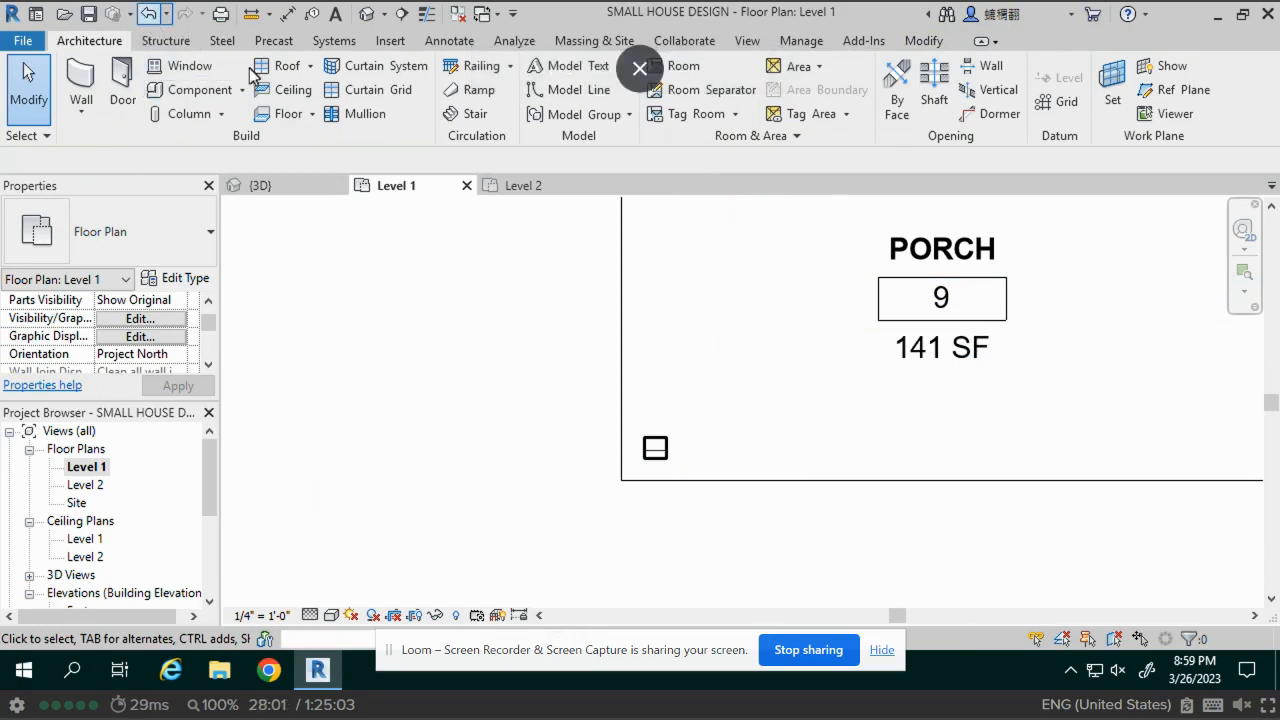
# Examine the porch column, its wood finish and the gable end wall in the 3D view
pyautogui.click(366, 15)
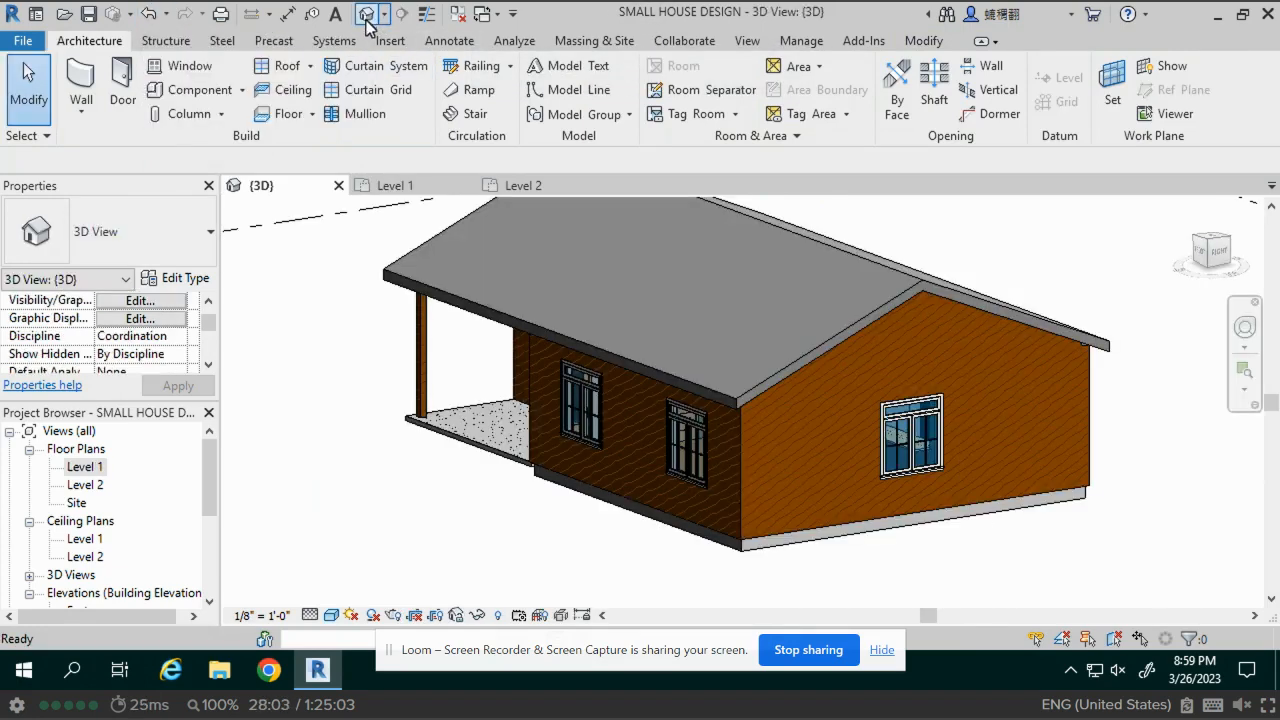
pyautogui.keyDown('shift'); pyautogui.moveTo(555, 467); pyautogui.dragTo(621, 554, button='middle'); pyautogui.keyUp('shift')
pyautogui.moveTo(687, 500); pyautogui.dragTo(702, 345, button='middle')
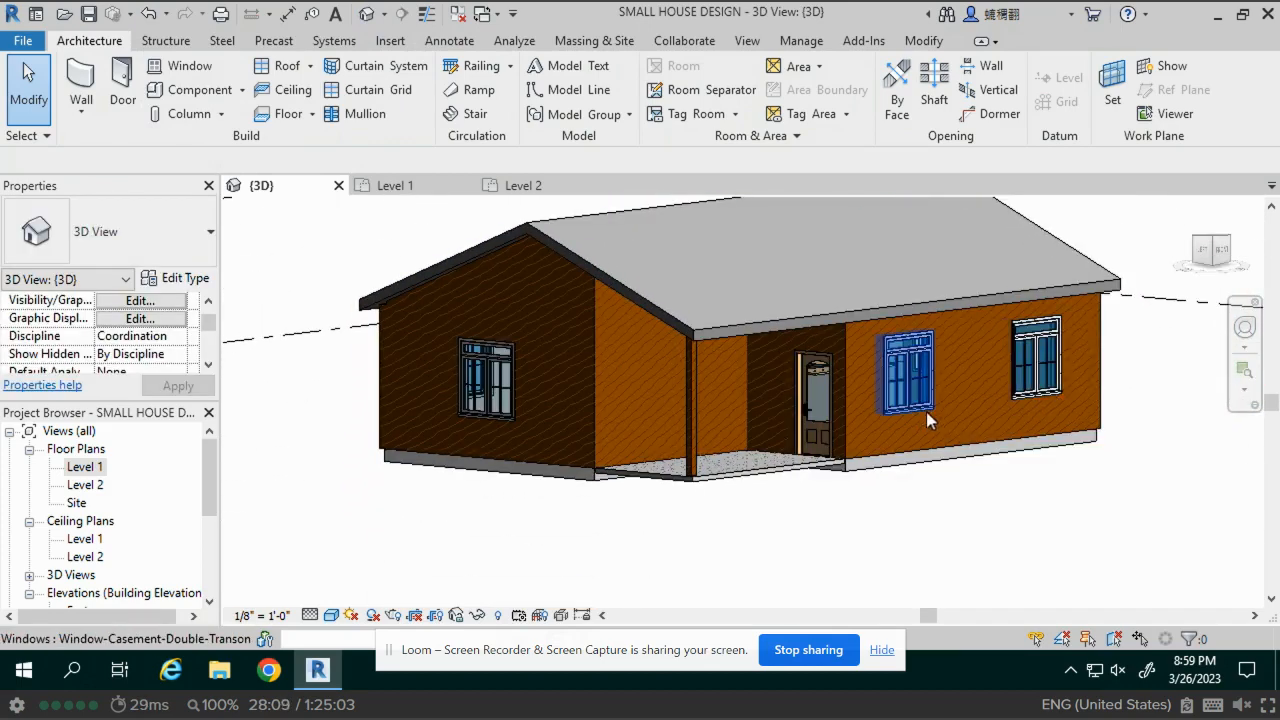
pyautogui.scroll(5, 971, 387)
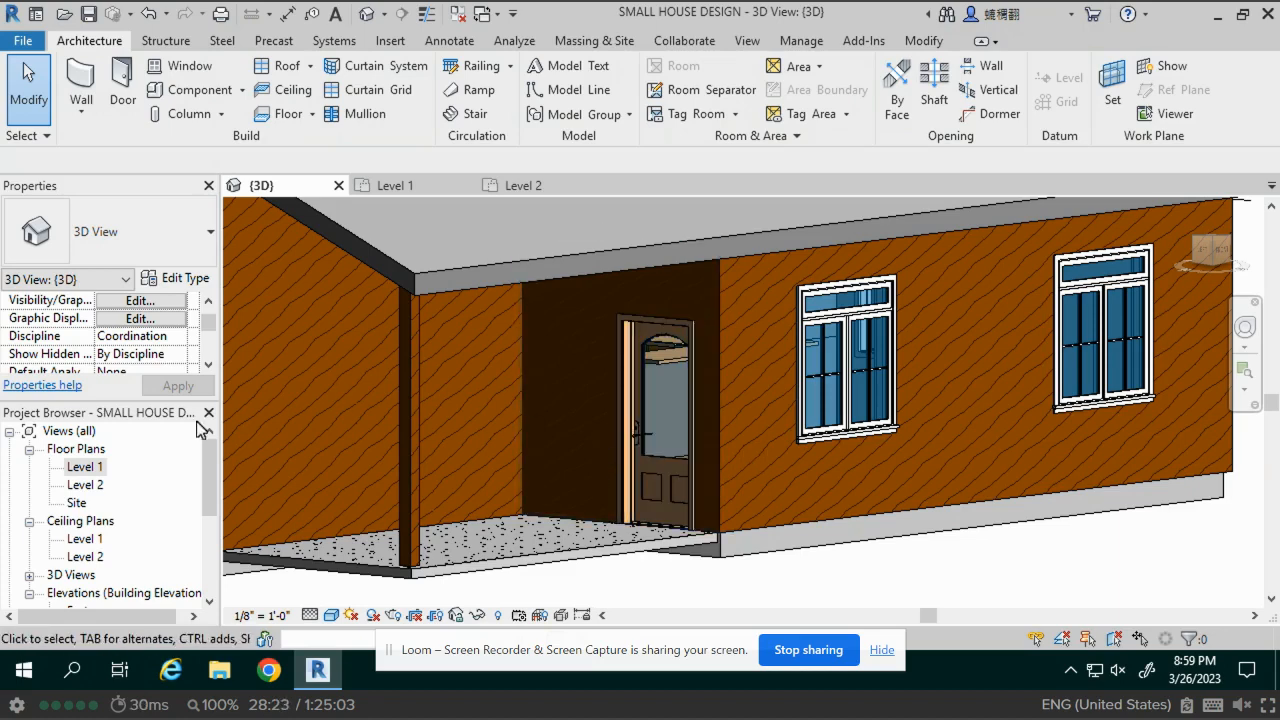
pyautogui.keyDown('shift'); pyautogui.moveTo(747, 429); pyautogui.dragTo(977, 406, button='middle'); pyautogui.keyUp('shift')
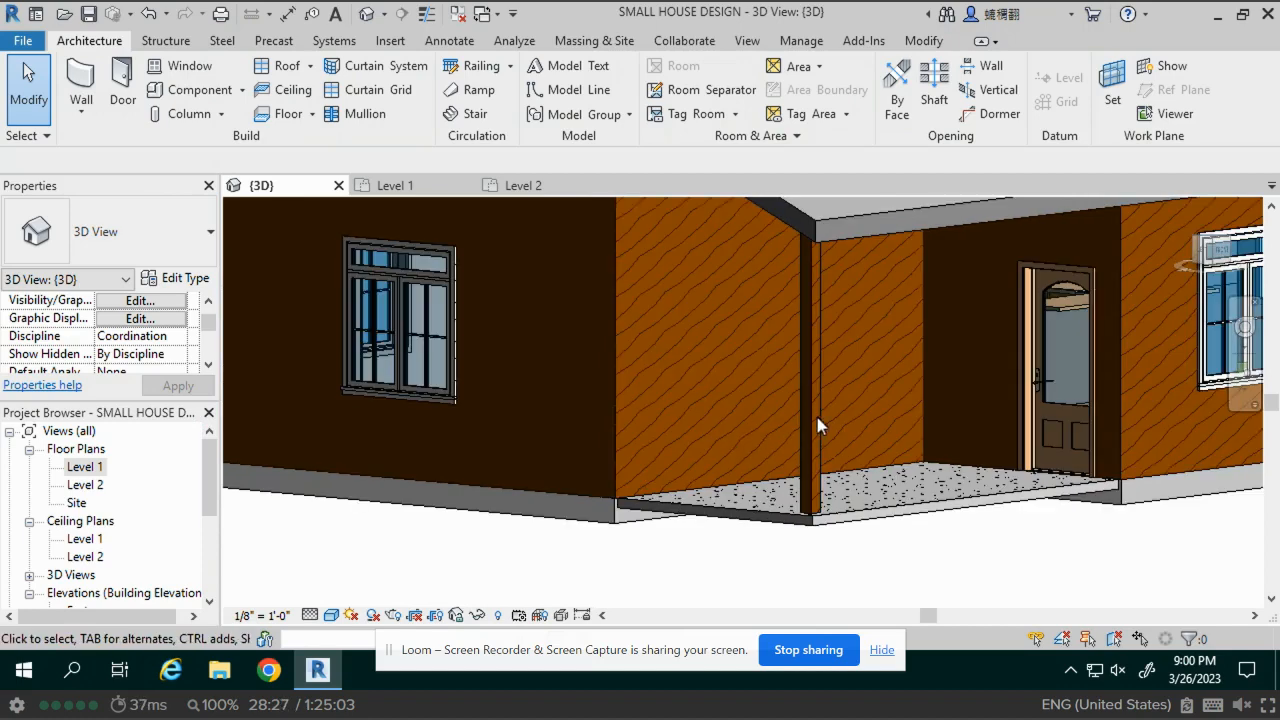
pyautogui.scroll(5, 822, 377)
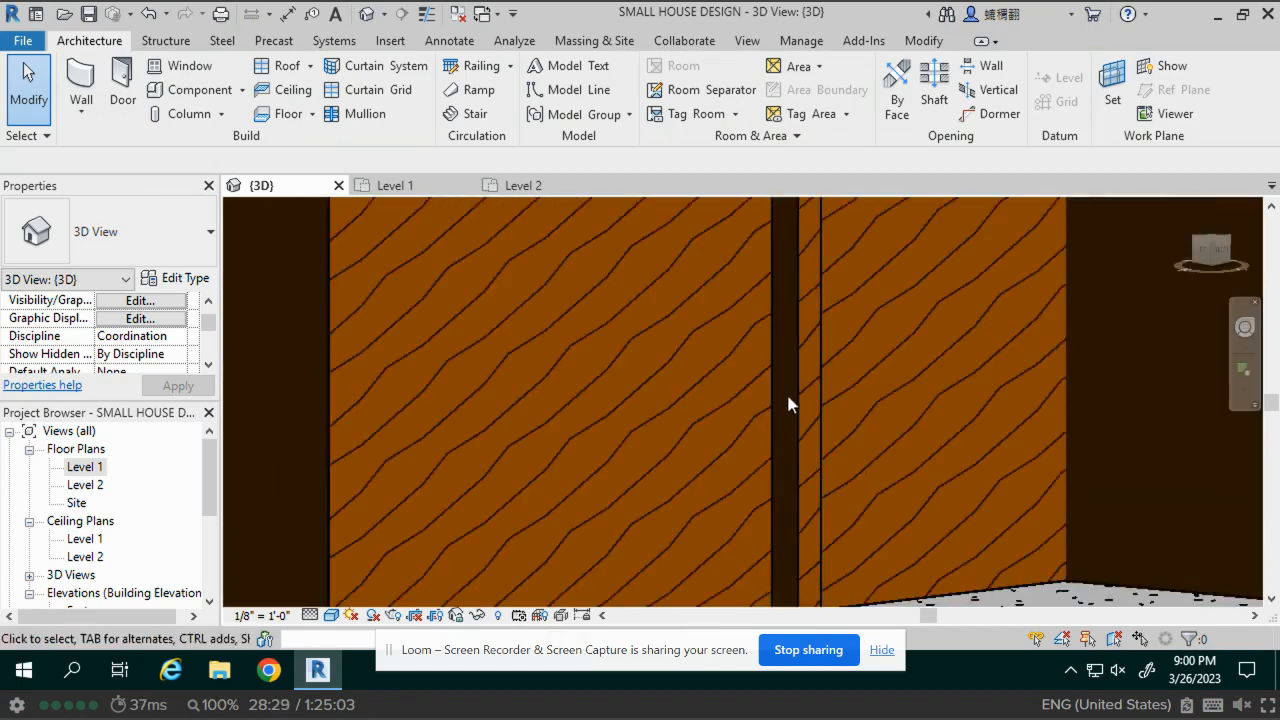
pyautogui.scroll(-5, 788, 403)
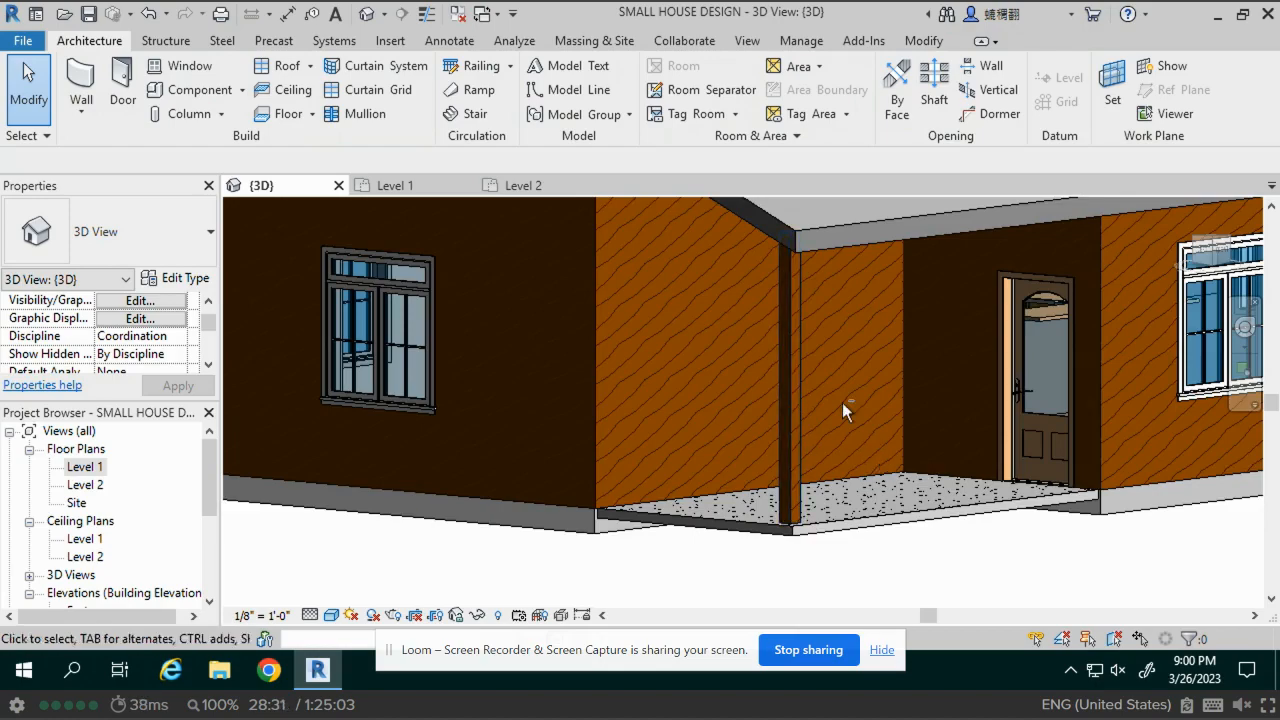
pyautogui.keyDown('shift'); pyautogui.moveTo(842, 402); pyautogui.dragTo(931, 289, button='middle'); pyautogui.keyUp('shift')
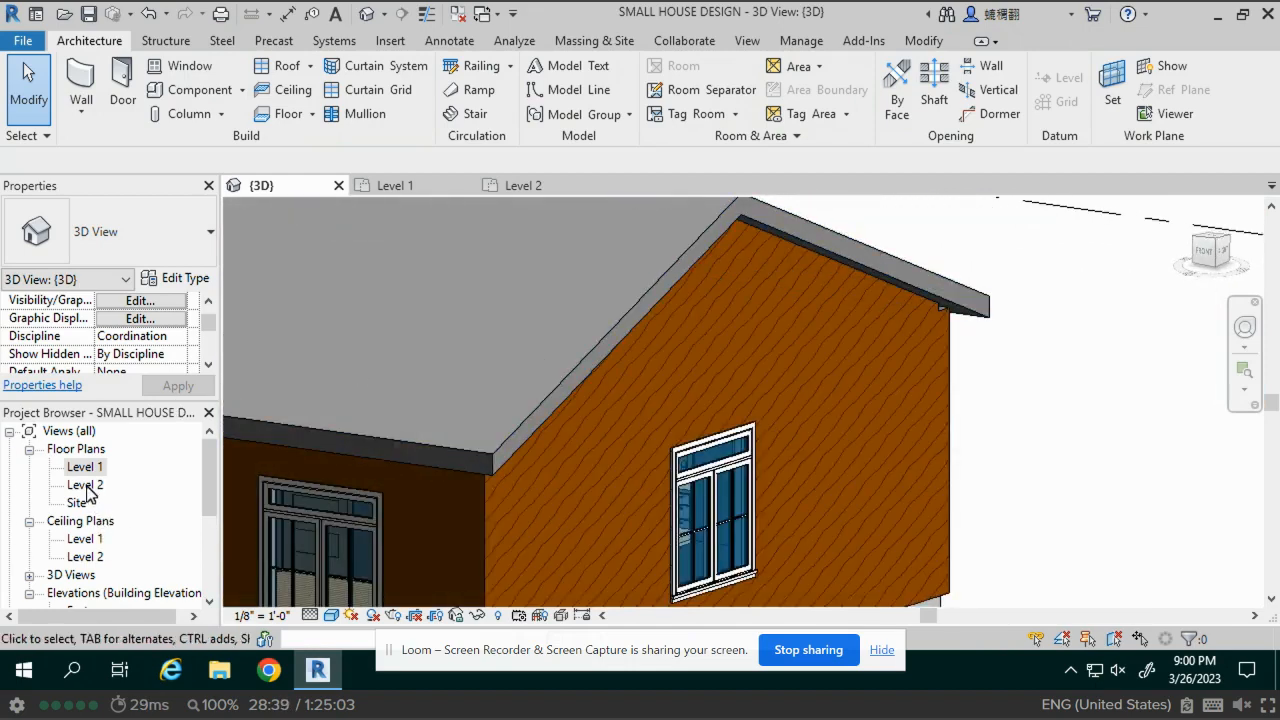
# Open the East elevation view focused on the gable wall
pyautogui.moveTo(210, 478); pyautogui.dragTo(210, 550)
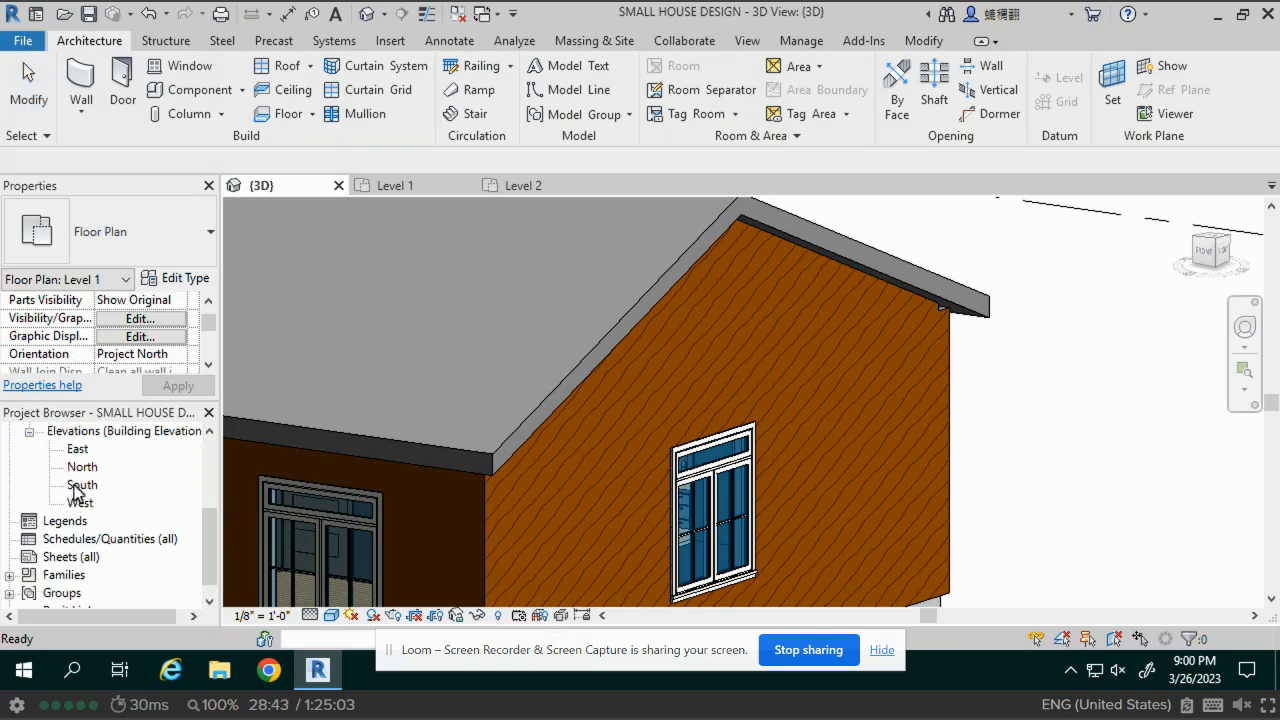
pyautogui.doubleClick(77, 450)
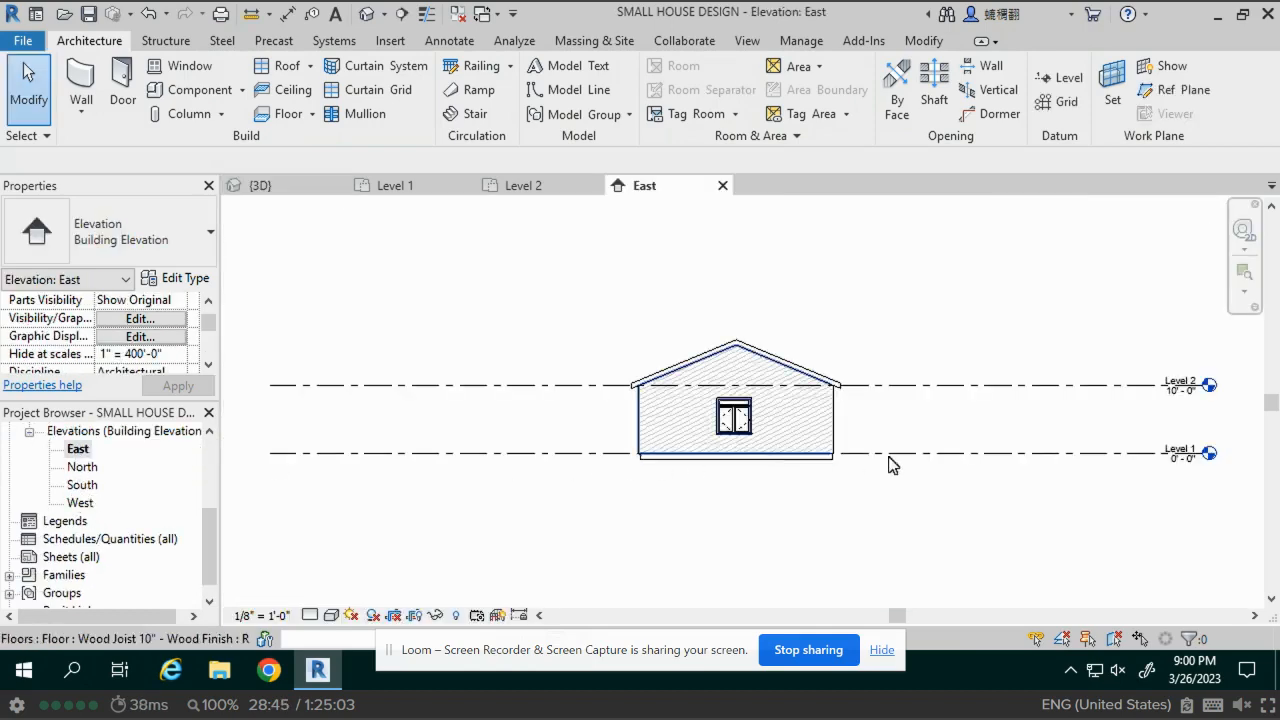
pyautogui.scroll(5, 737, 355)
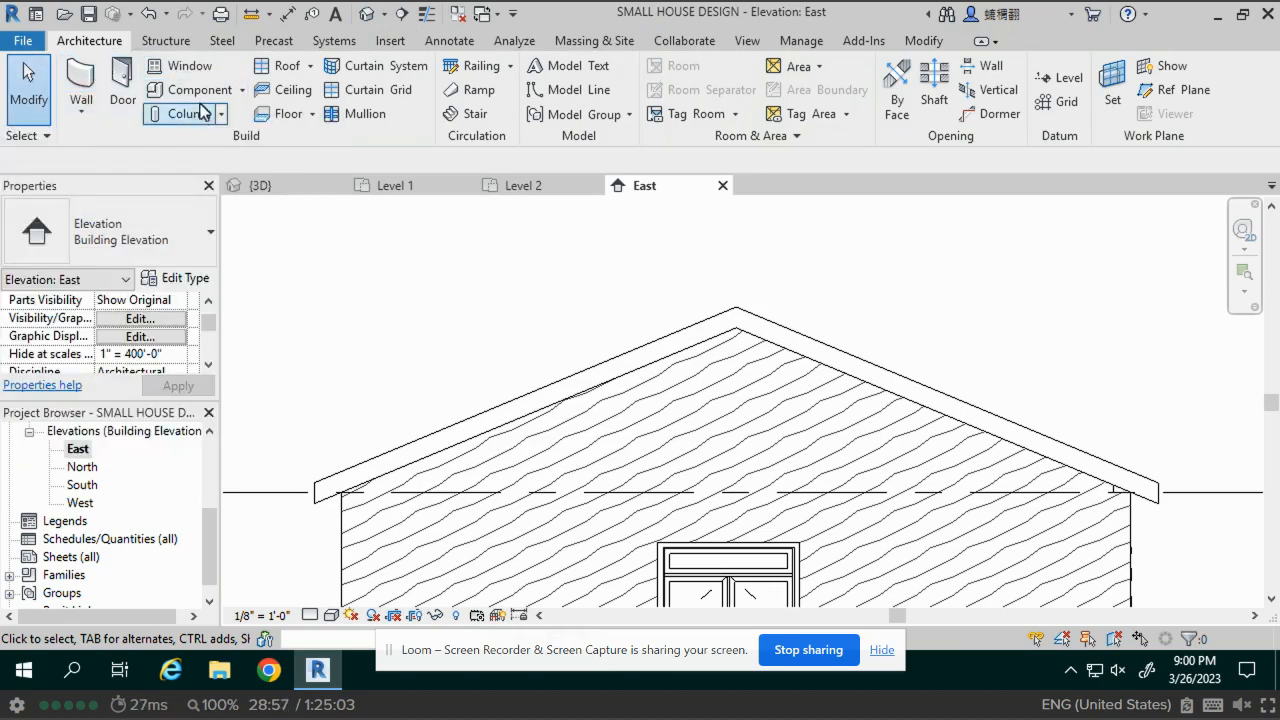
# Load Window-Louvers from the English-Imperial Windows library and place a 24" x 24" louver centered under the East gable's roof peak
pyautogui.click(180, 66)
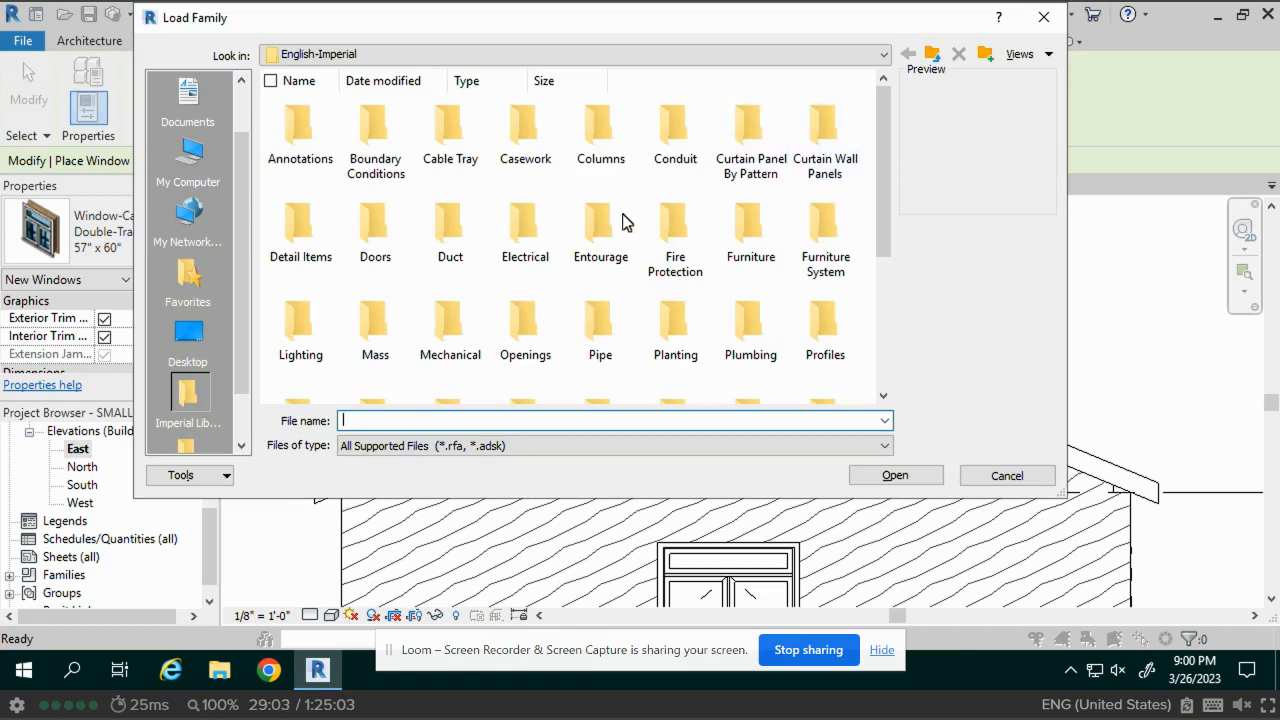
pyautogui.moveTo(889, 223); pyautogui.dragTo(883, 429)
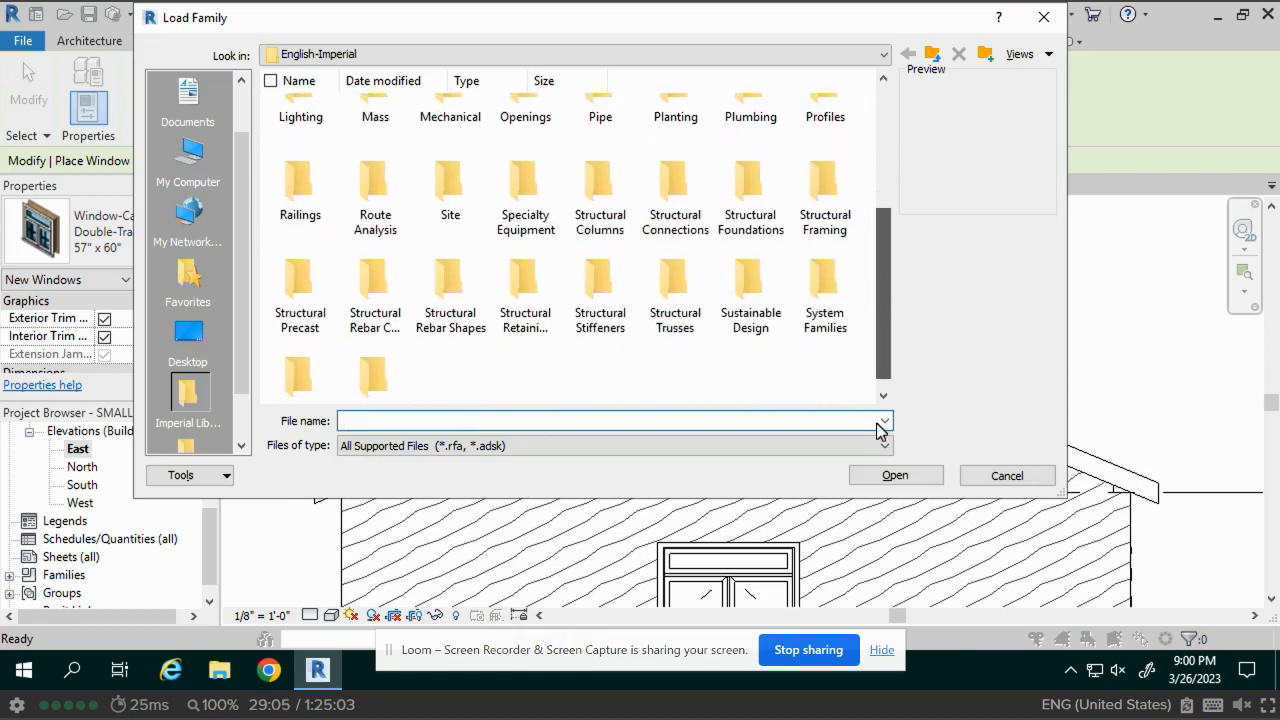
pyautogui.doubleClick(374, 380)
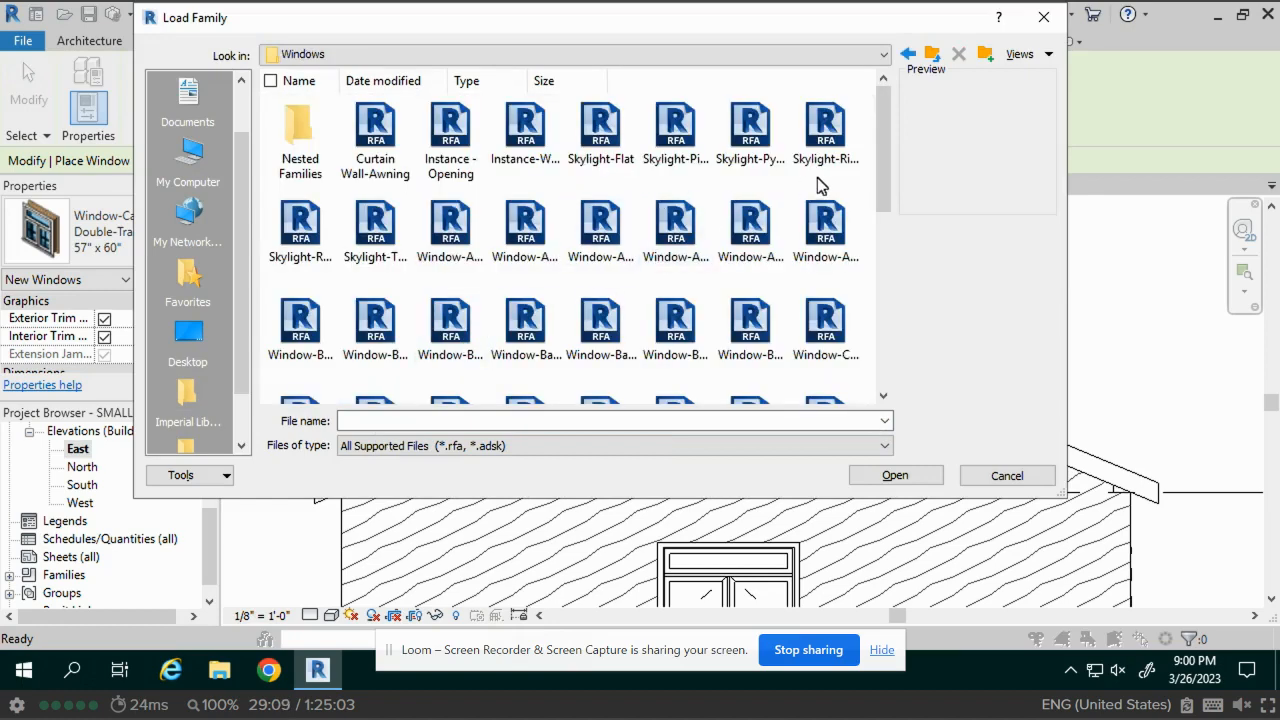
pyautogui.moveTo(882, 156); pyautogui.dragTo(879, 263)
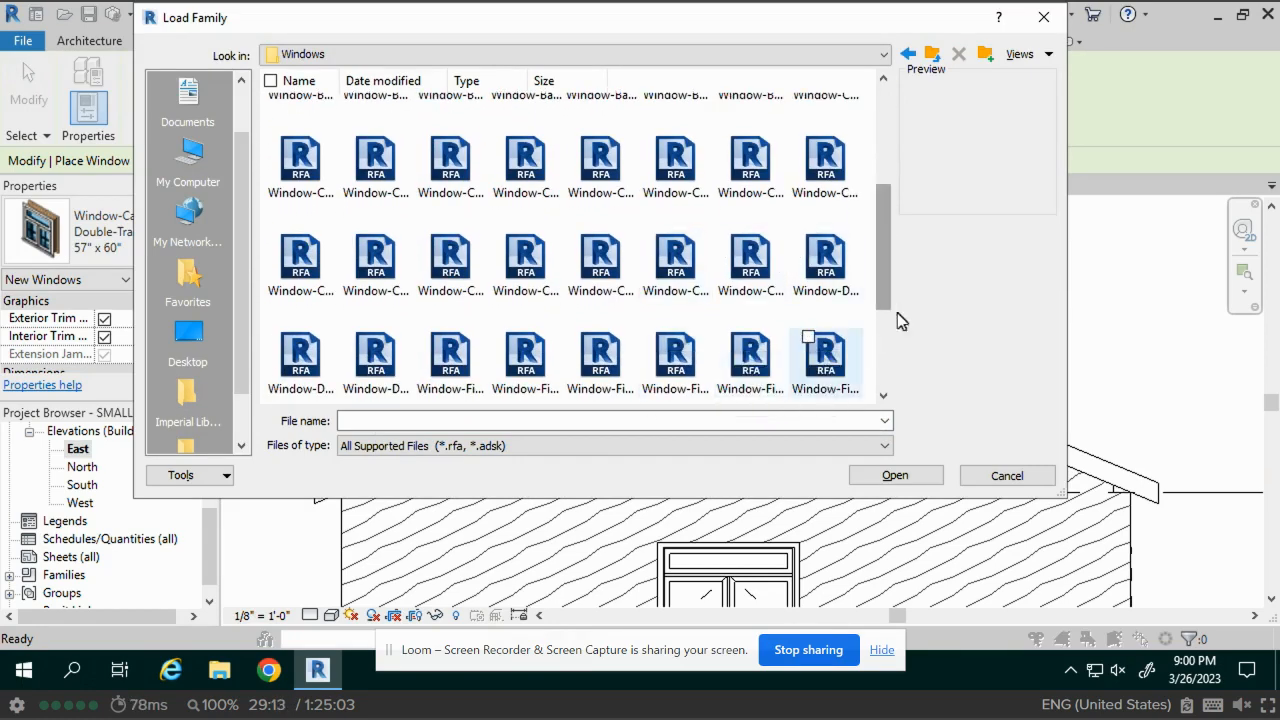
pyautogui.scroll(-3, 868, 362)
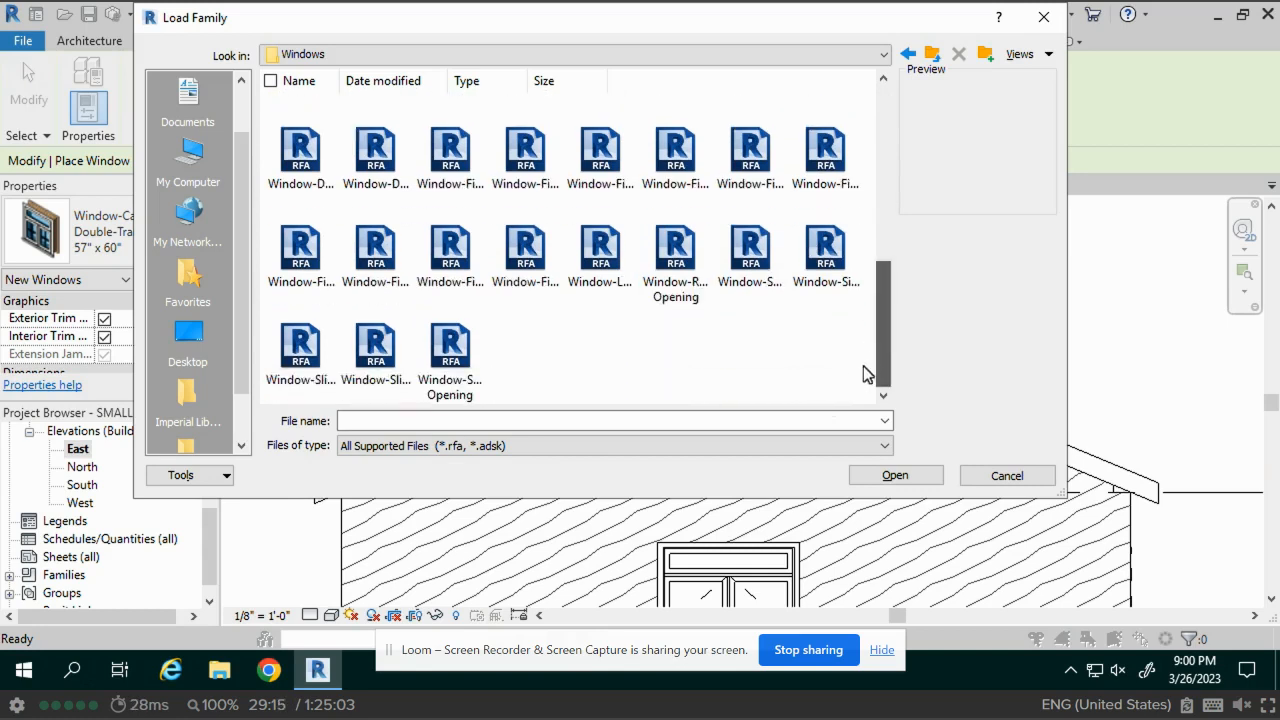
pyautogui.click(452, 258)
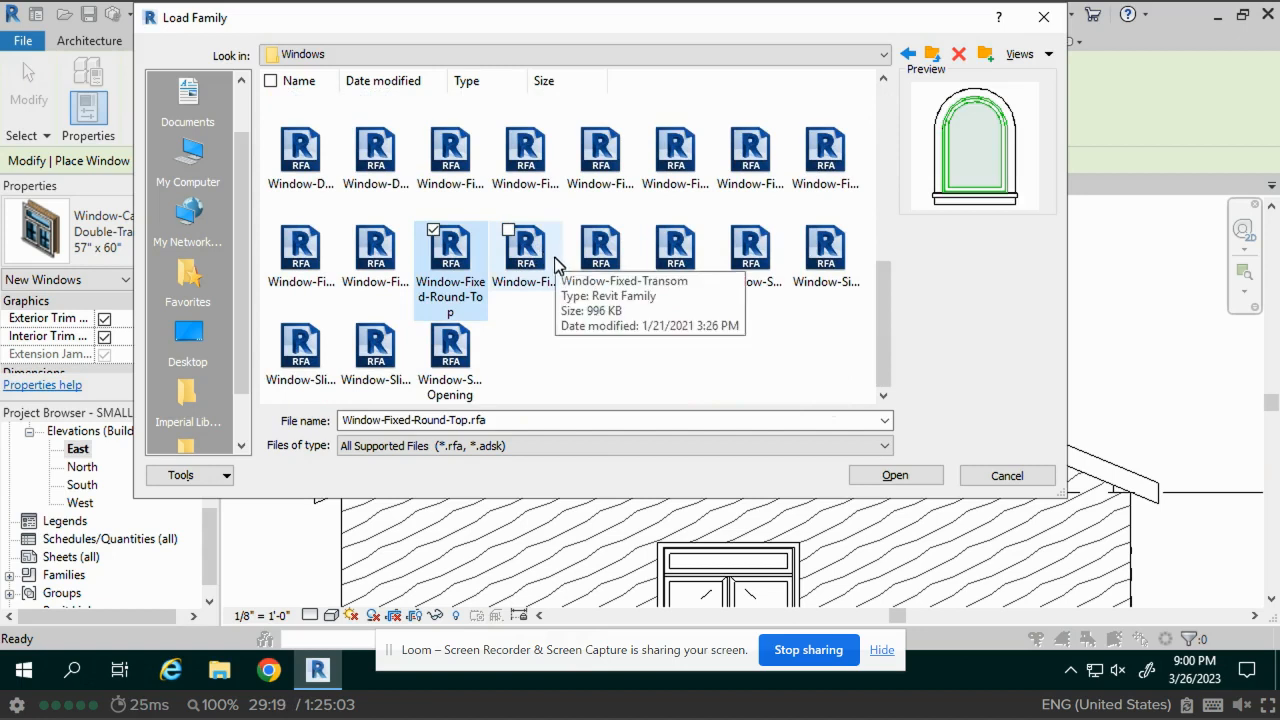
pyautogui.click(553, 262)
pyautogui.click(606, 259)
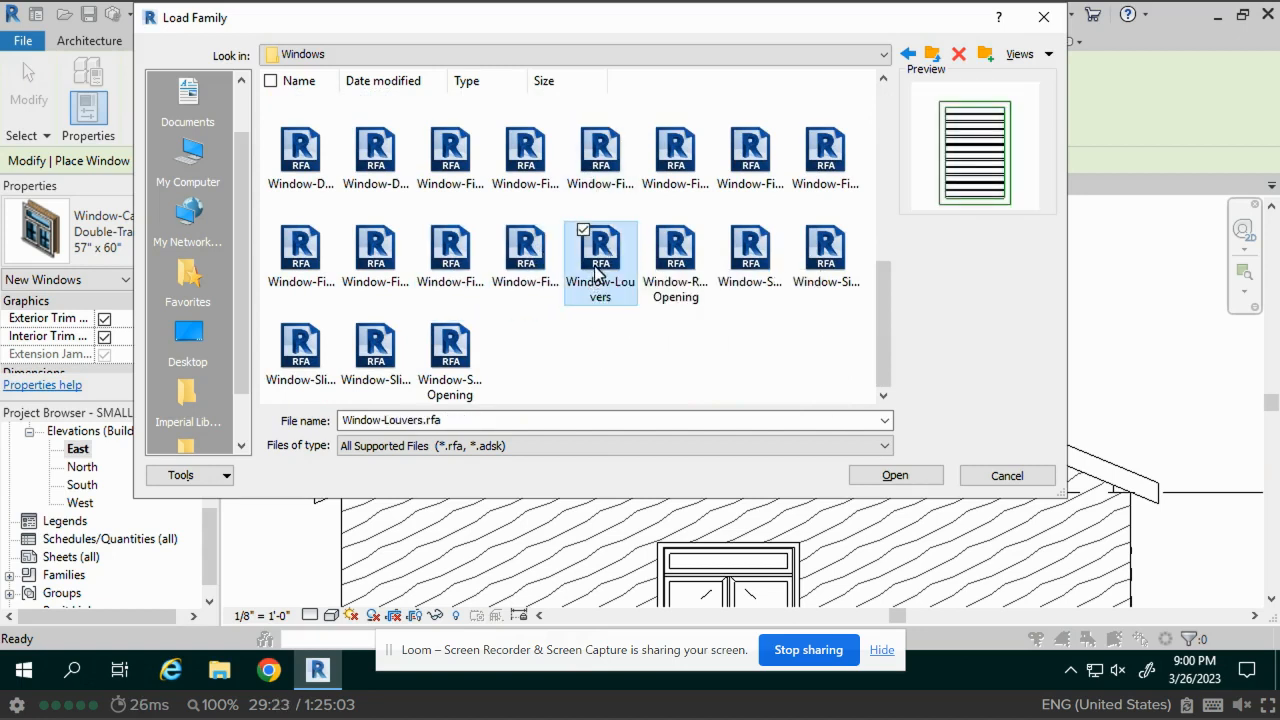
pyautogui.click(900, 474)
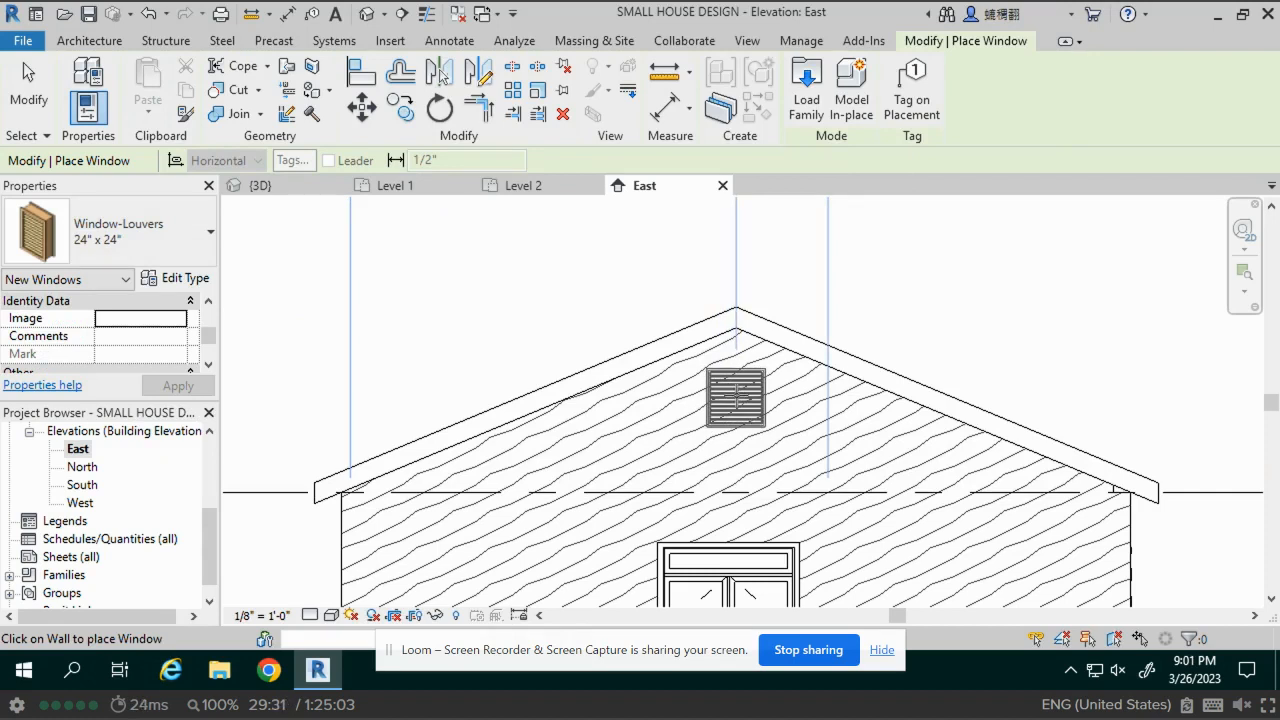
pyautogui.click(736, 396)
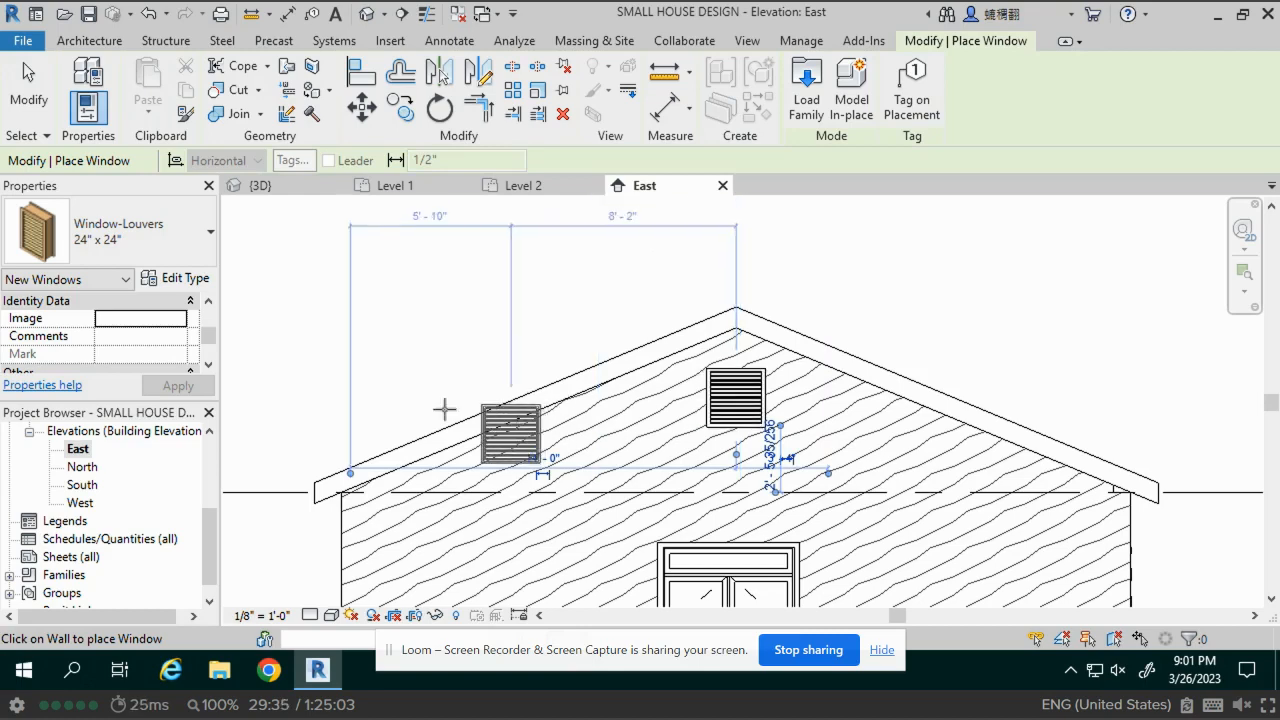
# Place a 24" x 24" Window-Louvers vent beneath the roof peak on the West elevation's gable wall
pyautogui.doubleClick(82, 503)
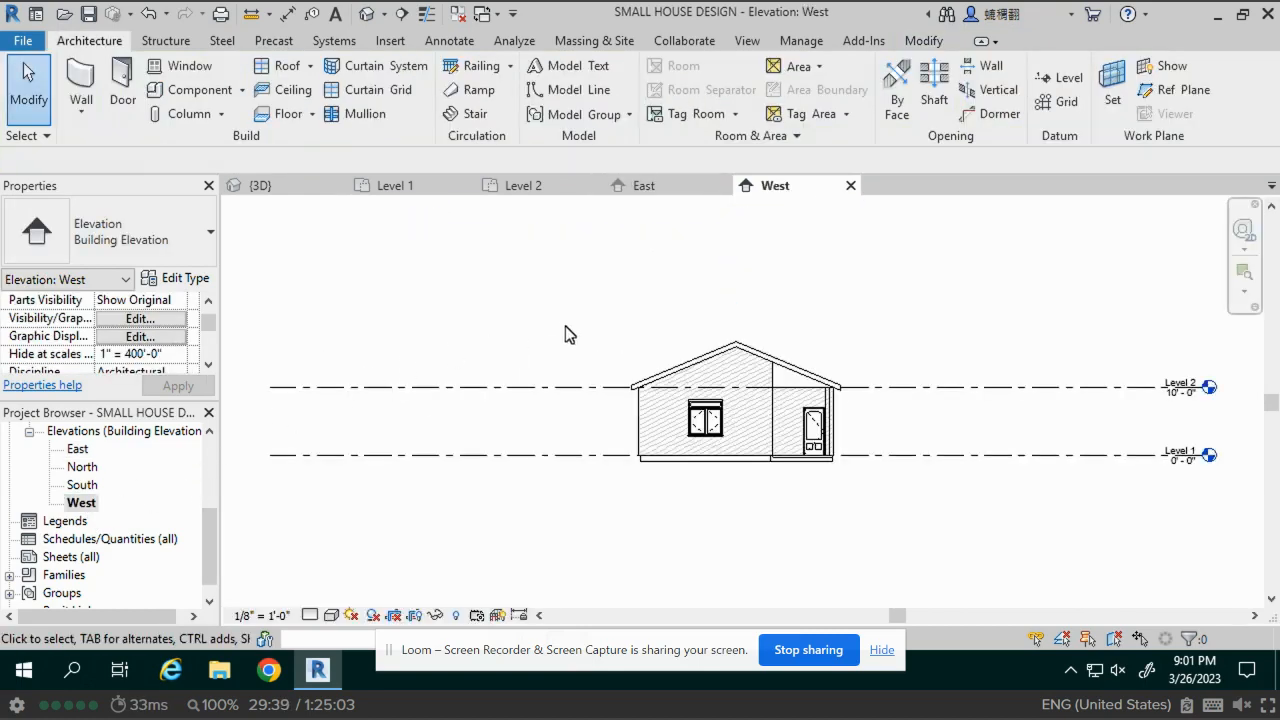
pyautogui.scroll(5, 753, 368)
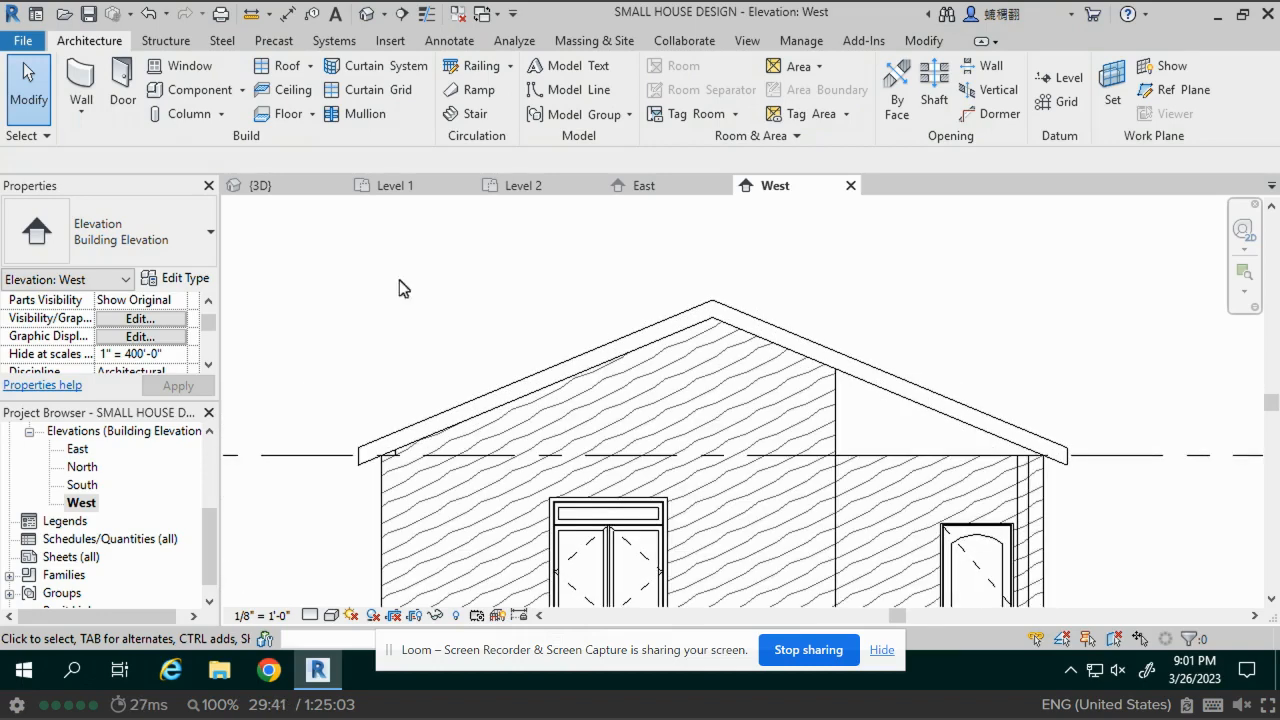
pyautogui.click(176, 66)
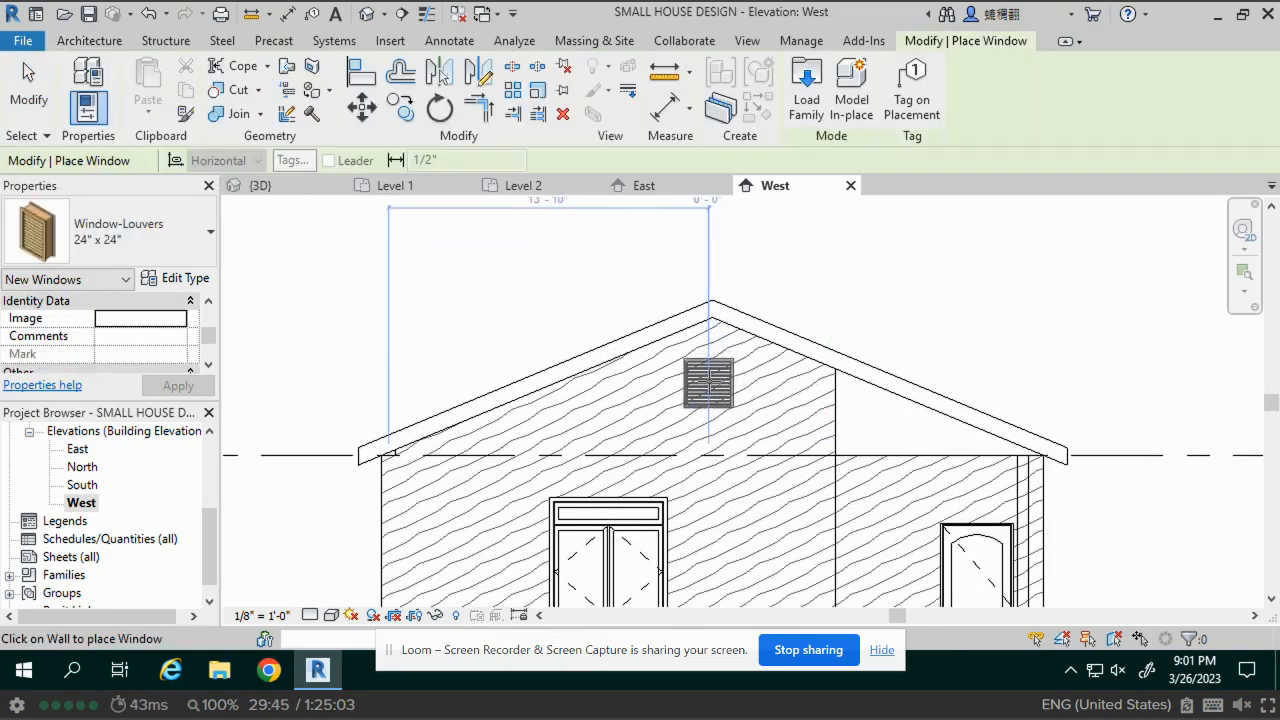
pyautogui.click(708, 382)
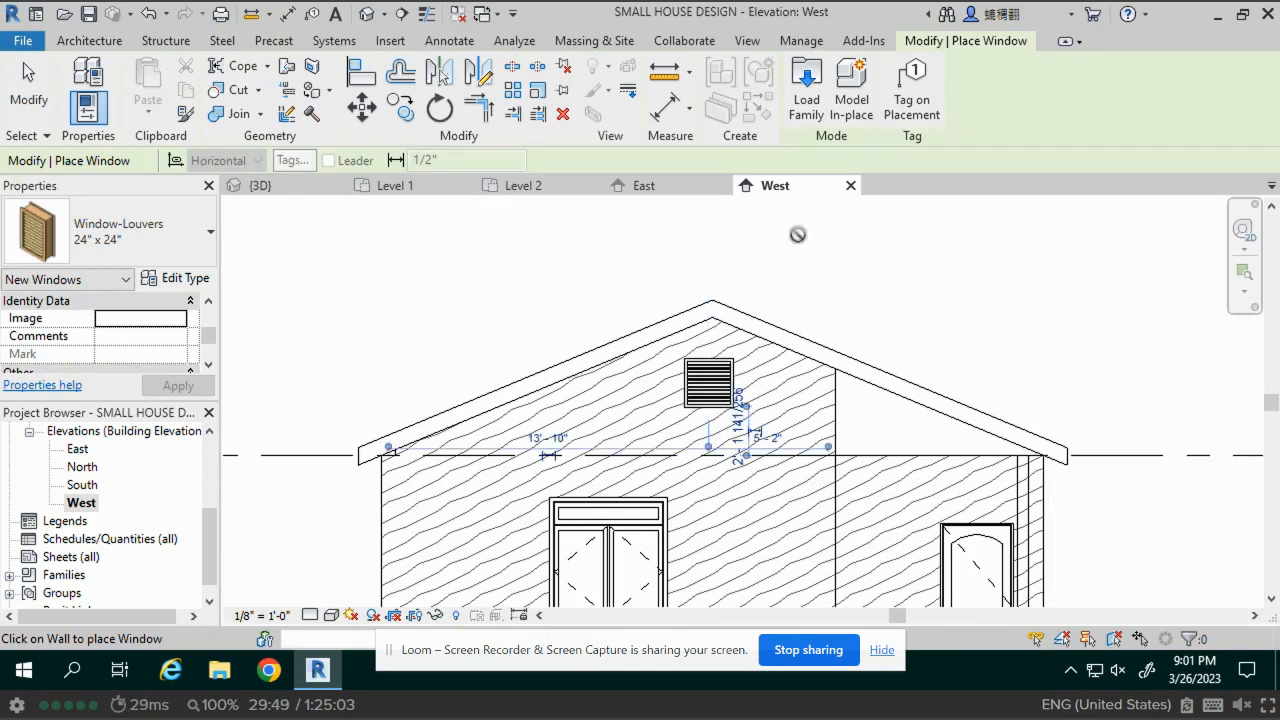
pyautogui.press('Escape')
pyautogui.press('Escape')
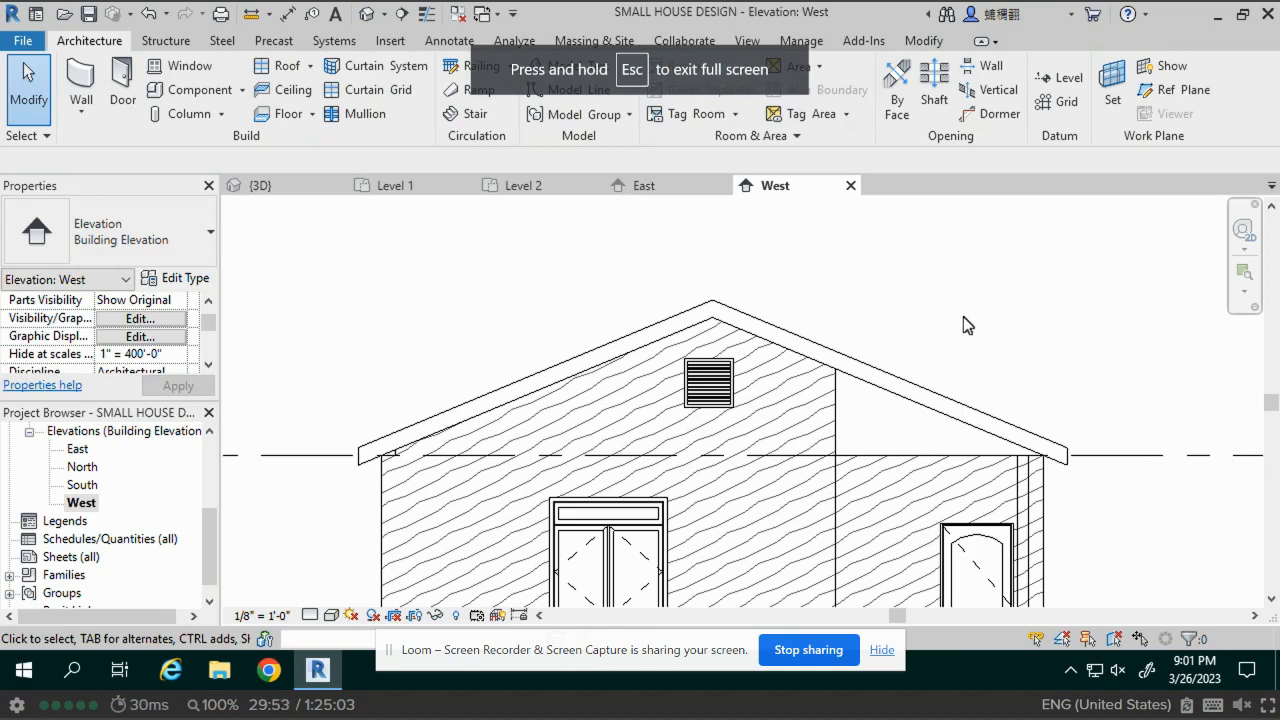
# Examine the gable area above the porch in the West elevation and both gable louvers in the 3D view
pyautogui.scroll(-3, 1011, 329)
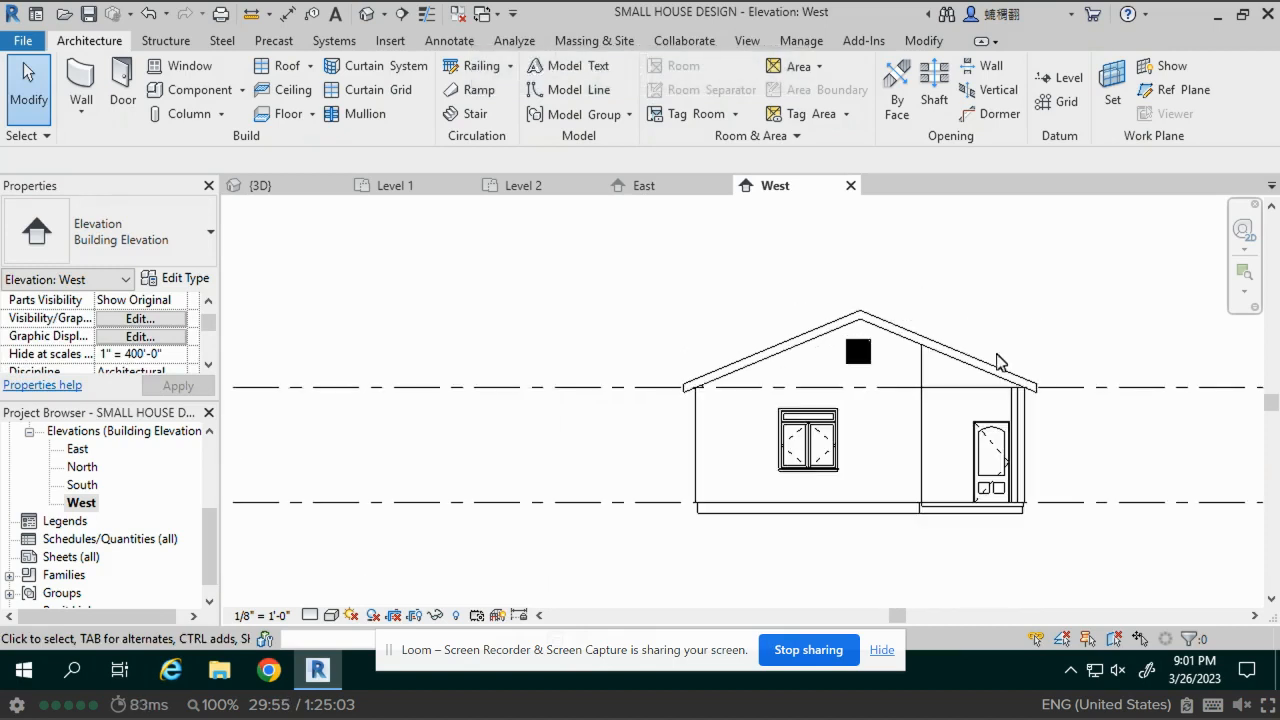
pyautogui.moveTo(990, 371); pyautogui.dragTo(697, 410, button='middle')
pyautogui.scroll(1, 740, 411)
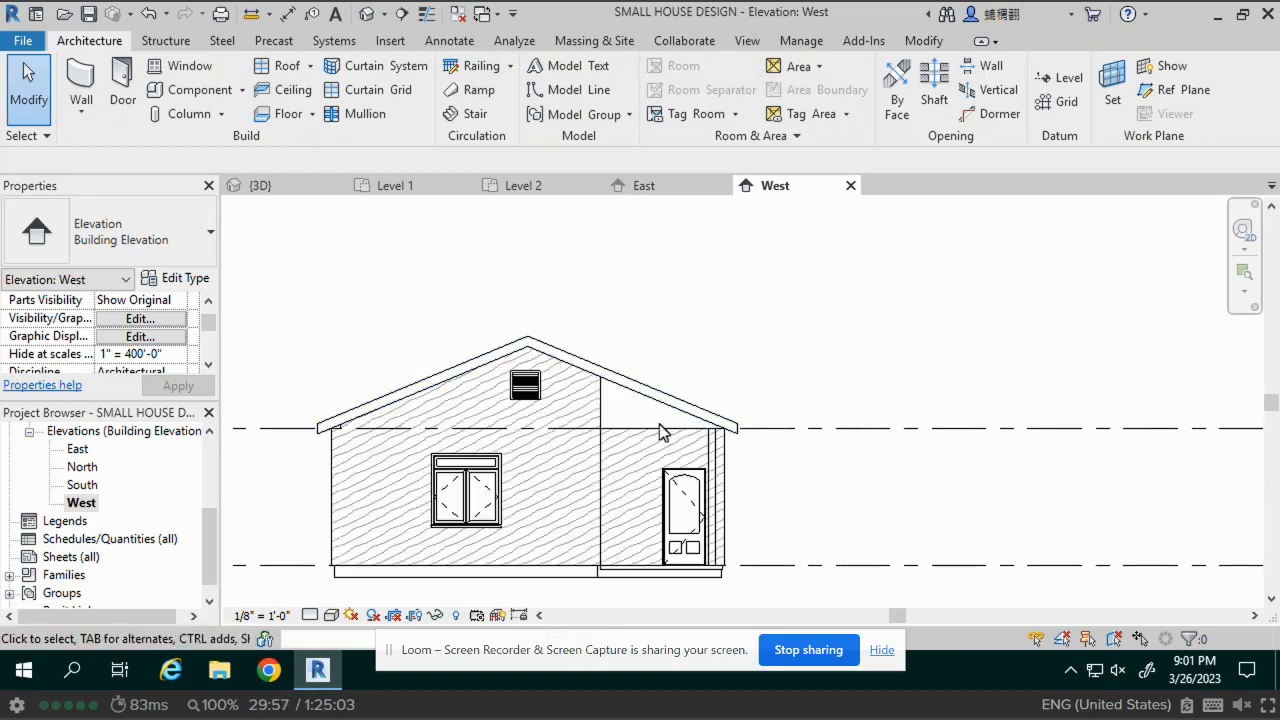
pyautogui.scroll(2, 659, 424)
pyautogui.scroll(2, 659, 432)
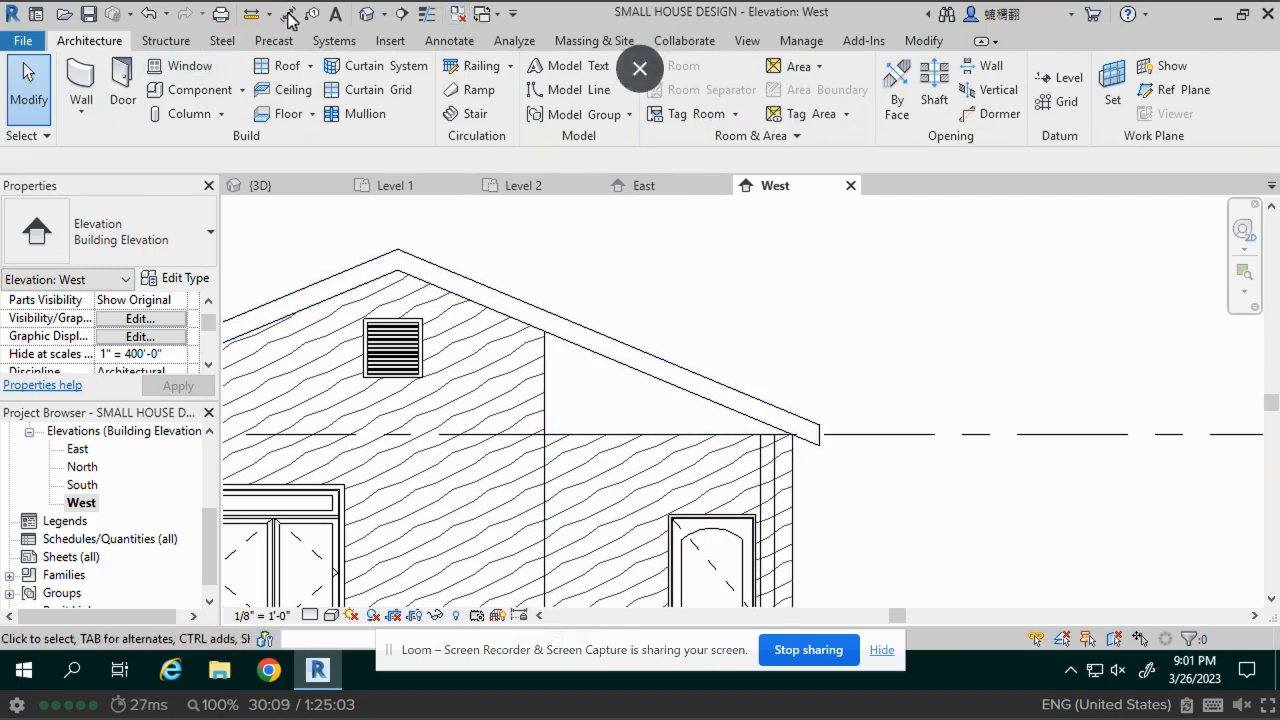
pyautogui.click(367, 14)
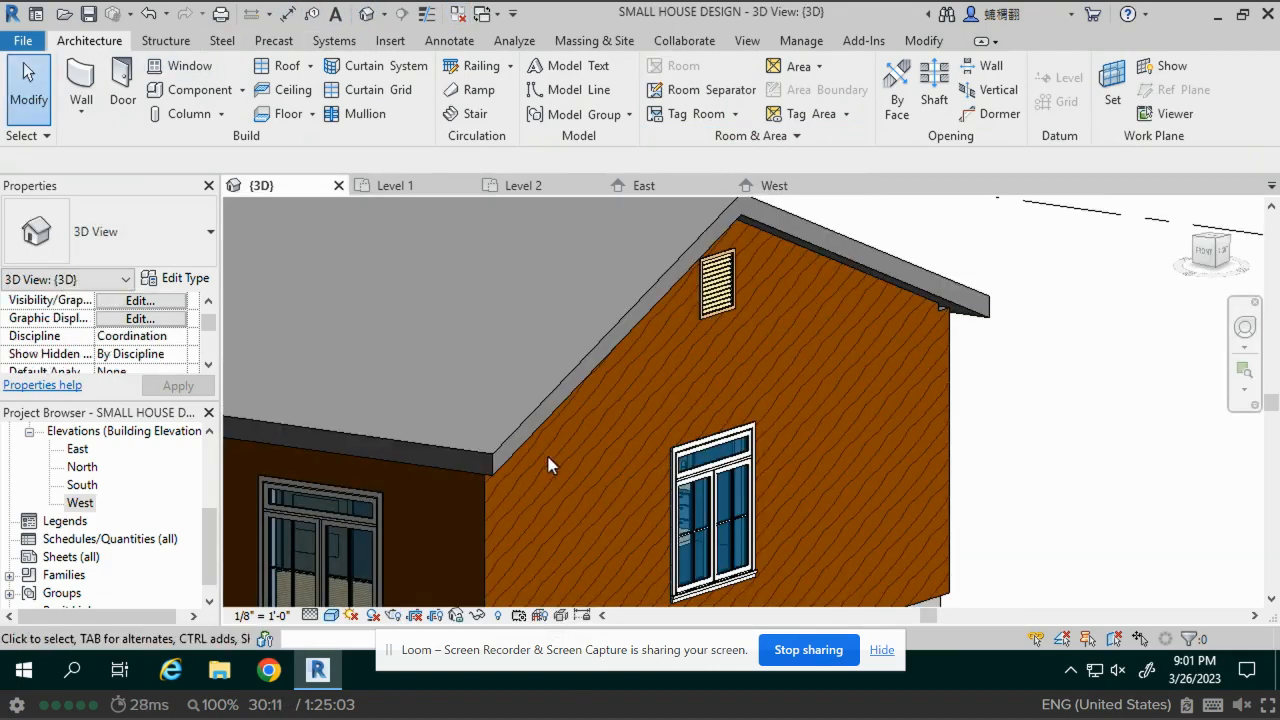
pyautogui.scroll(-5, 548, 465)
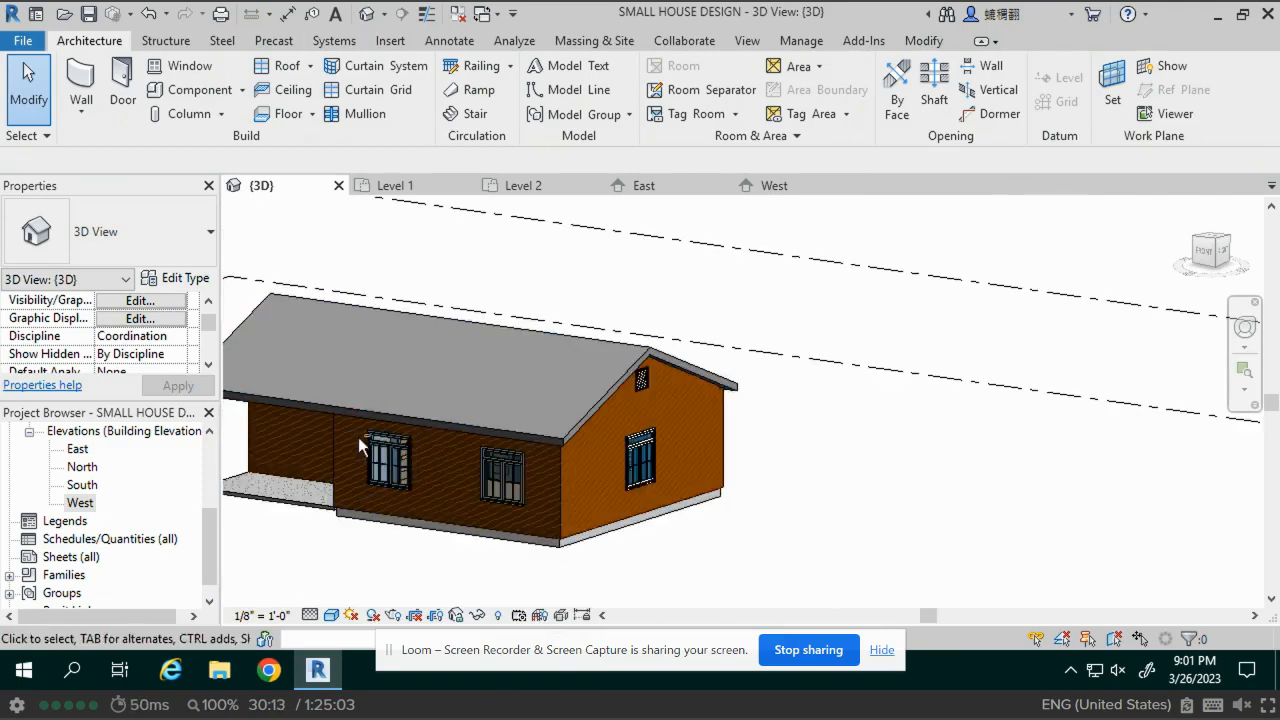
pyautogui.keyDown('shift'); pyautogui.moveTo(370, 448); pyautogui.dragTo(584, 451, button='middle'); pyautogui.keyUp('shift')
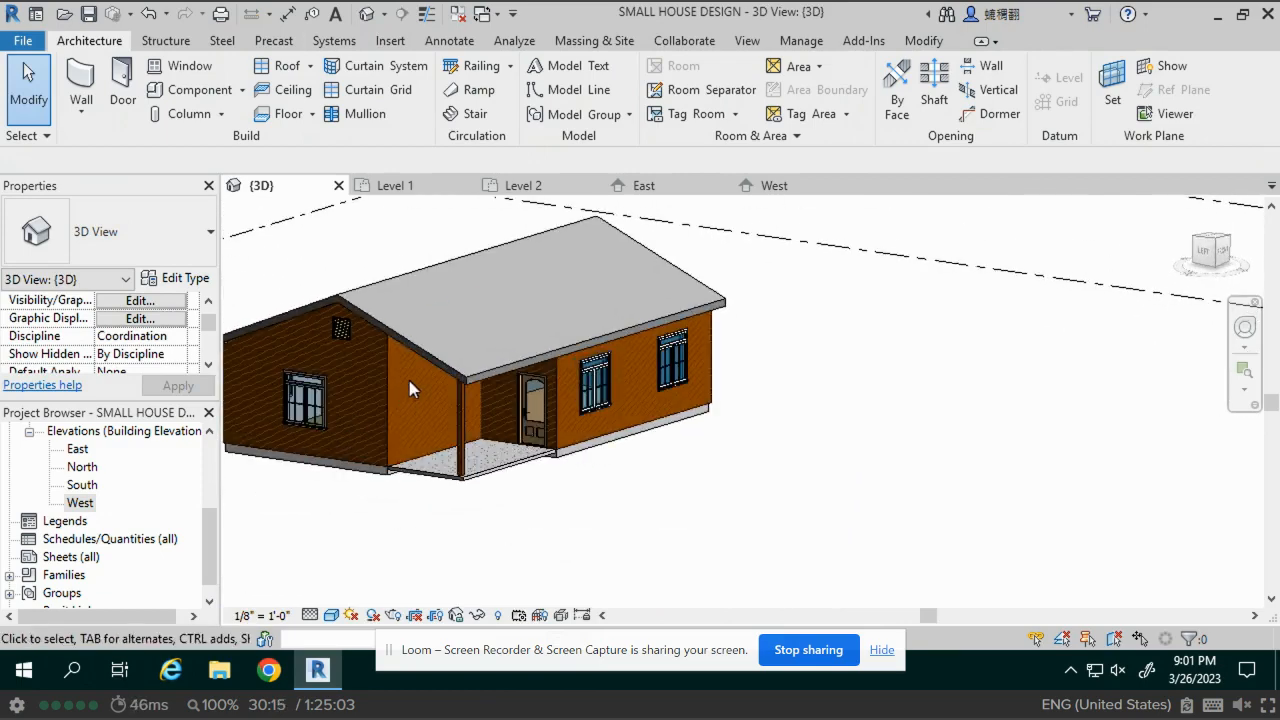
pyautogui.keyDown('shift'); pyautogui.moveTo(410, 389); pyautogui.dragTo(586, 413, button='middle'); pyautogui.keyUp('shift')
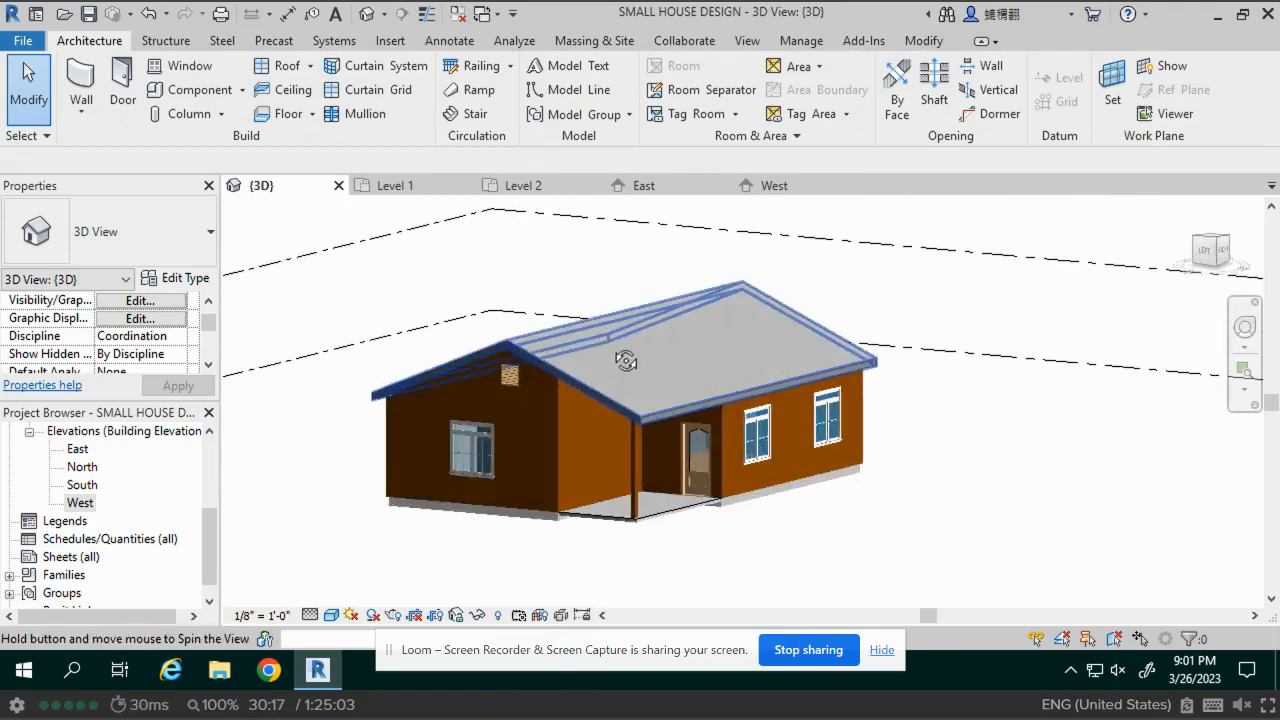
# Attach the top of the porch's exterior door wall to the sloping roof above, closing the gap in the West gable
pyautogui.keyDown('shift'); pyautogui.moveTo(626, 361); pyautogui.dragTo(669, 386, button='middle'); pyautogui.keyUp('shift')
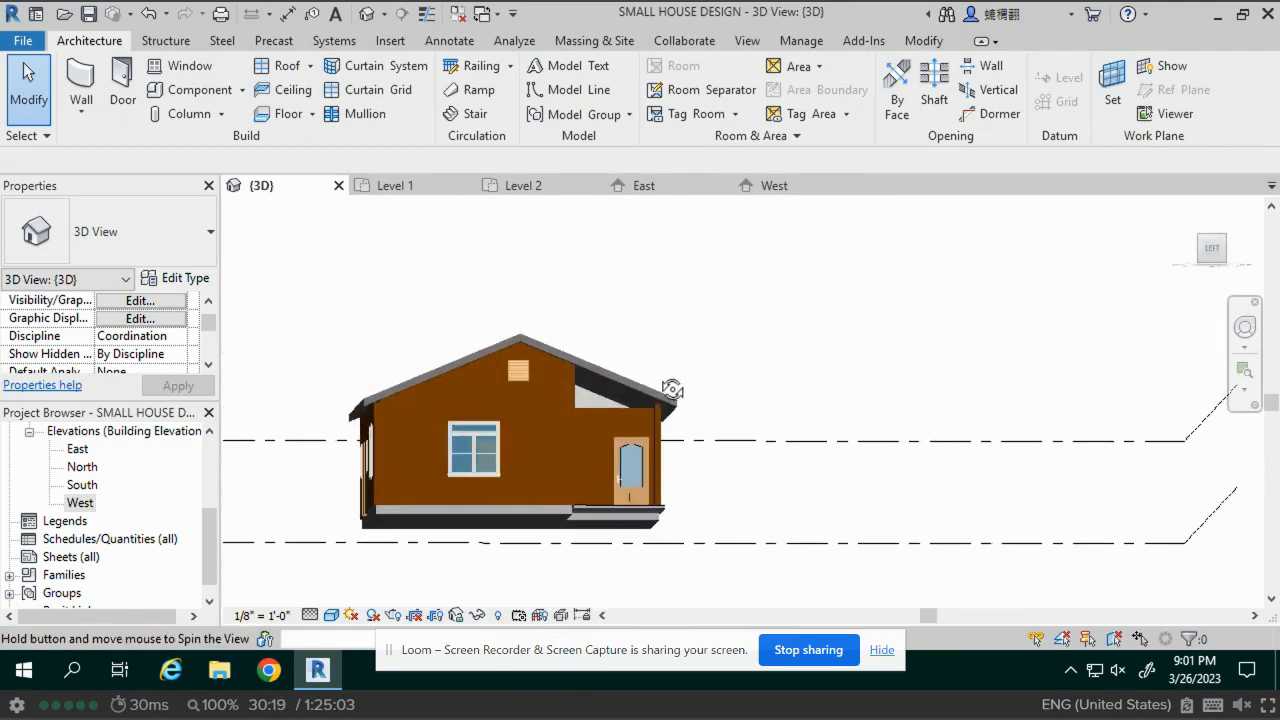
pyautogui.click(612, 416)
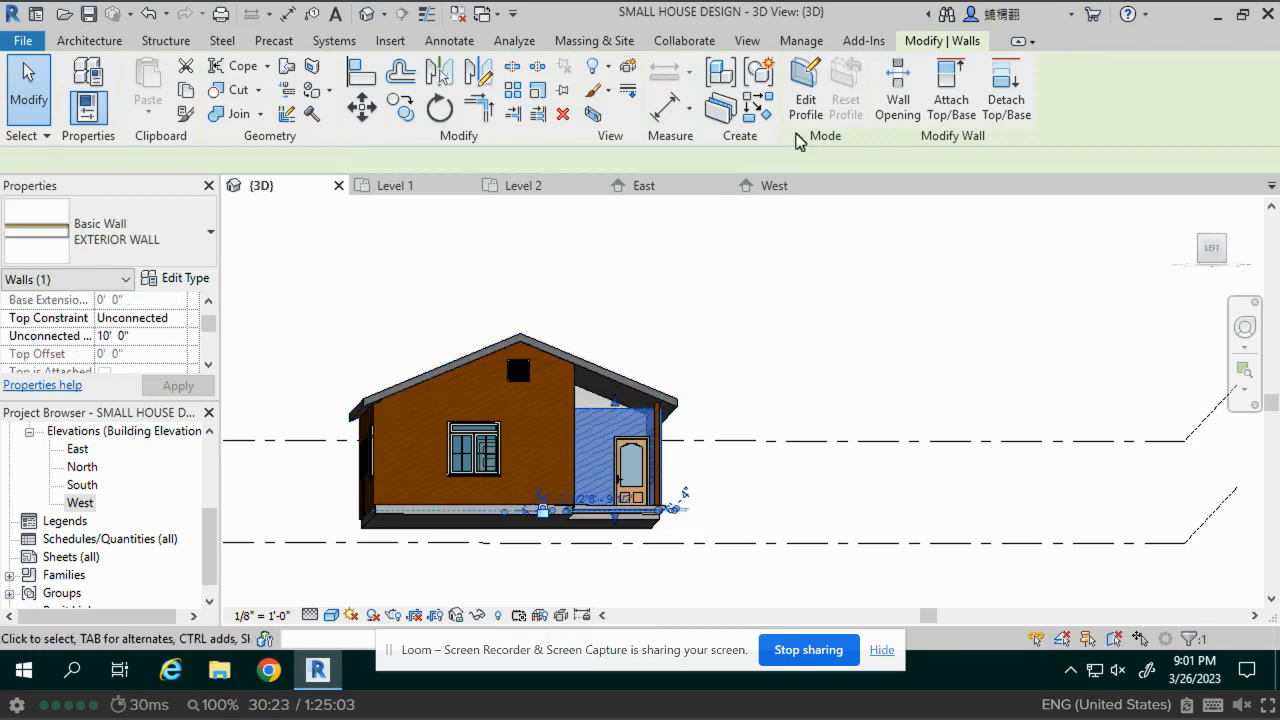
pyautogui.click(952, 97)
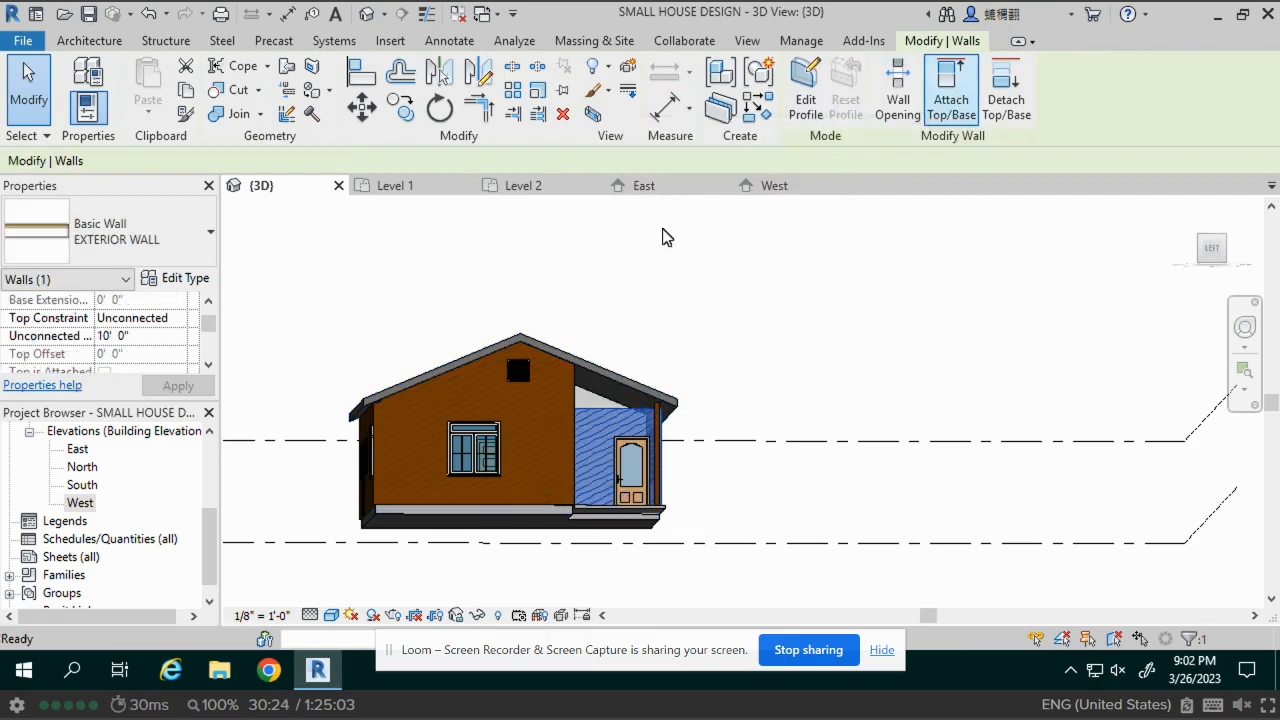
pyautogui.click(577, 364)
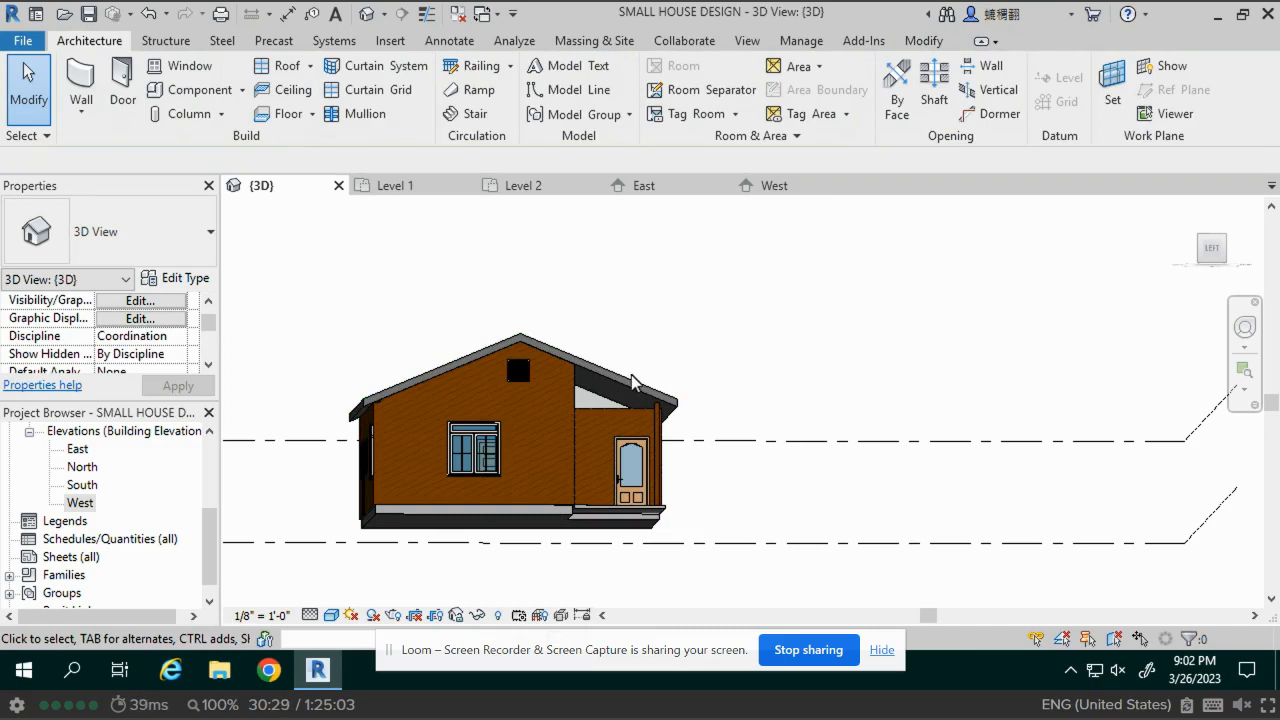
pyautogui.scroll(3, 631, 380)
pyautogui.click(564, 467)
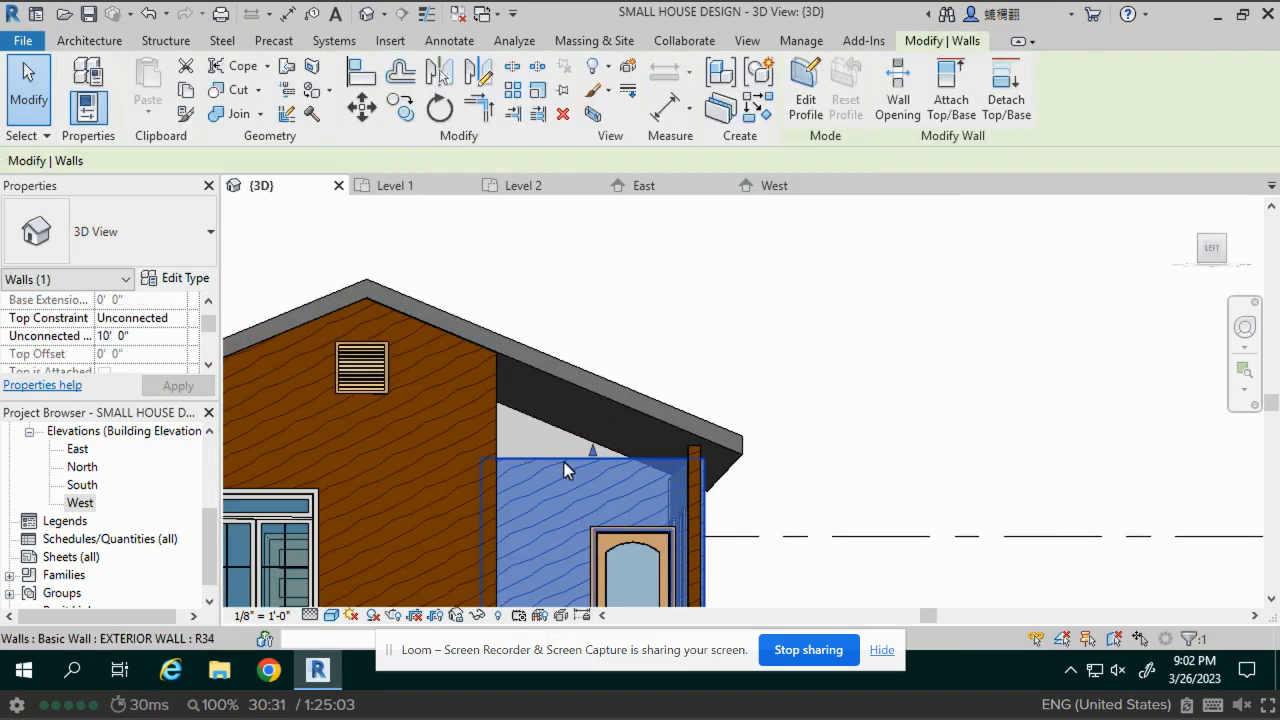
pyautogui.click(951, 97)
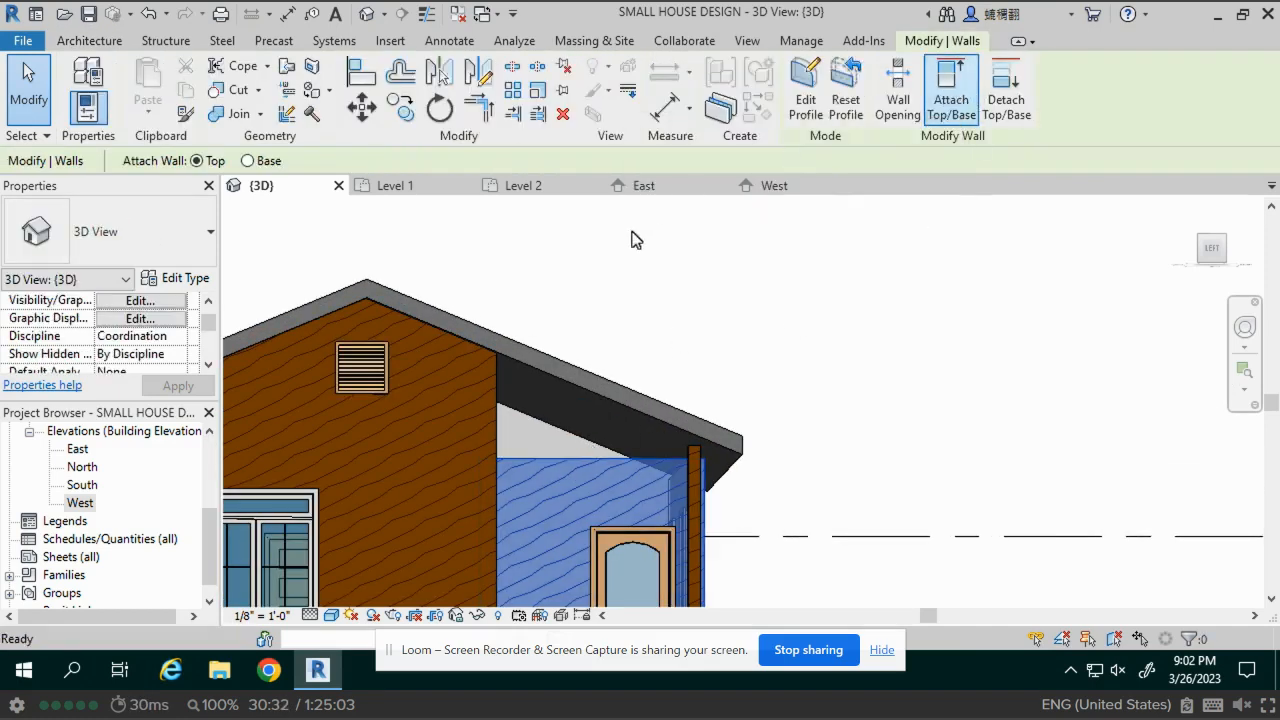
pyautogui.click(597, 400)
pyautogui.click(785, 285)
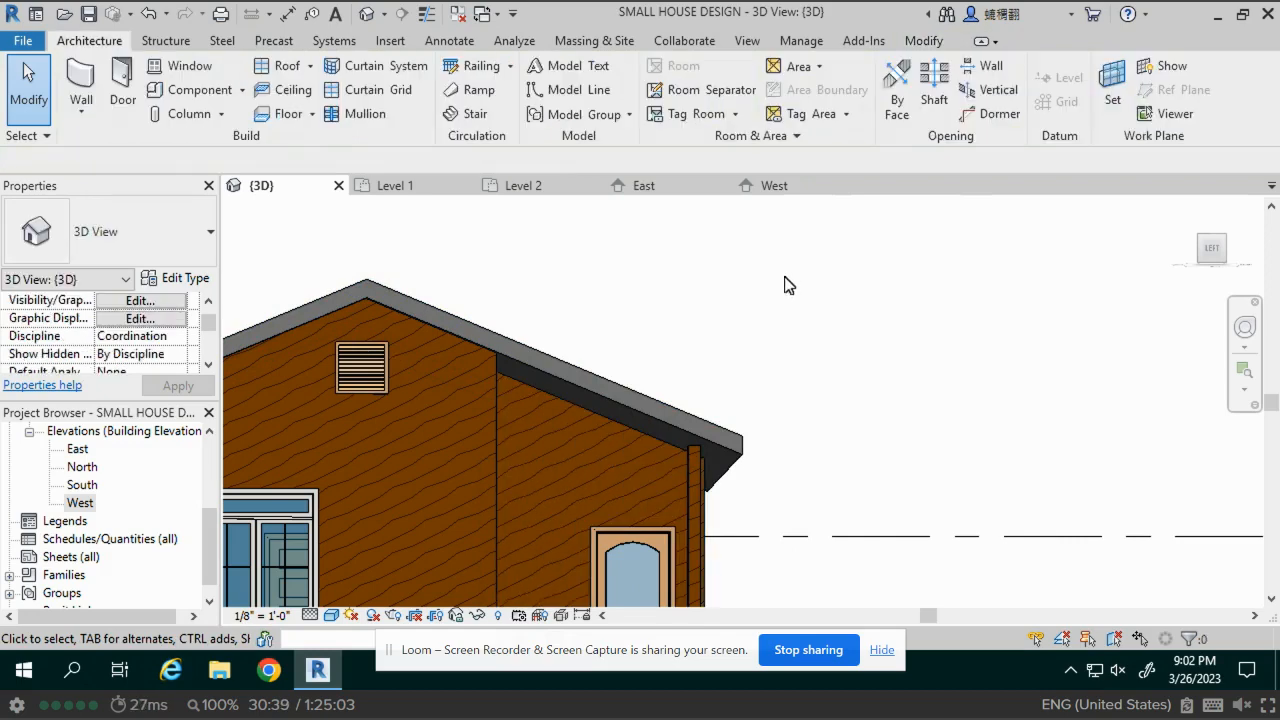
# Examine the porch gable in the 3D view and compare the gable walls in the East and West elevations
pyautogui.moveTo(782, 286)
pyautogui.keyDown('shift'); pyautogui.mouseDown(button='middle')
pyautogui.moveTo(766, 357)
pyautogui.moveTo(749, 371)
pyautogui.moveTo(694, 308)
pyautogui.moveTo(661, 455)
pyautogui.moveTo(649, 378)
pyautogui.mouseUp(button='middle'); pyautogui.keyUp('shift')
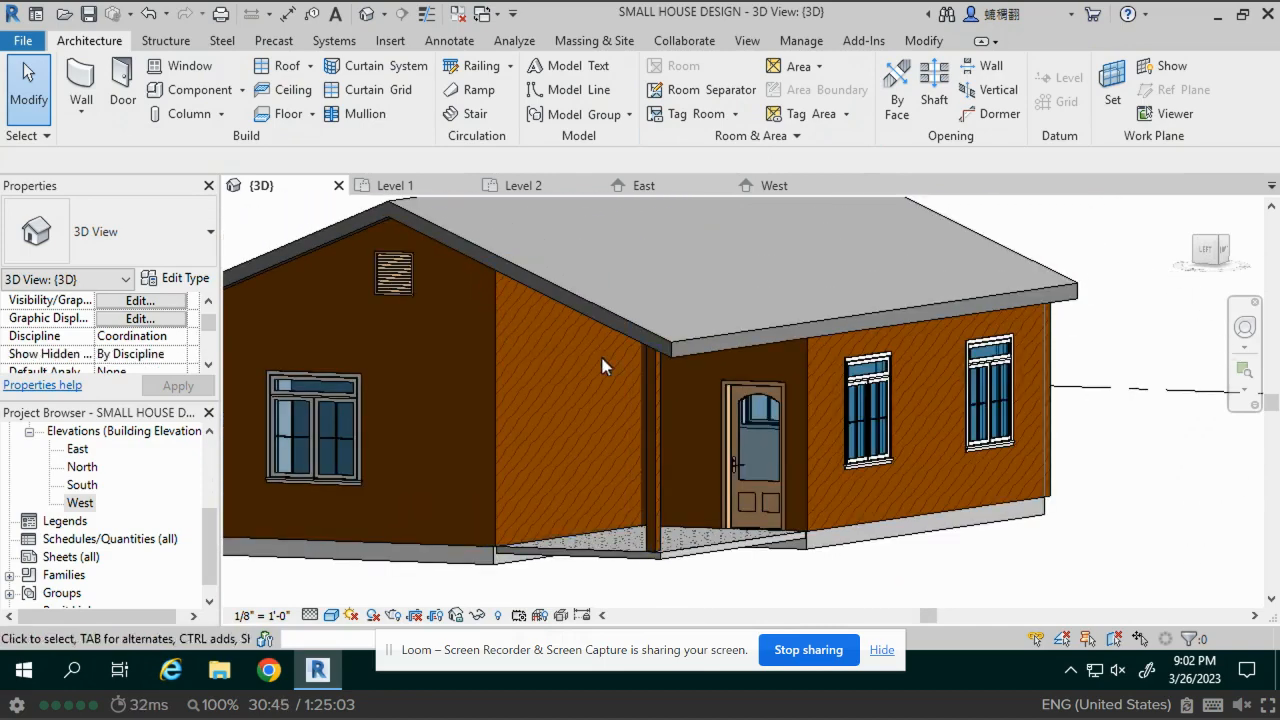
pyautogui.keyDown('shift'); pyautogui.moveTo(607, 432); pyautogui.dragTo(660, 417, button='middle'); pyautogui.keyUp('shift')
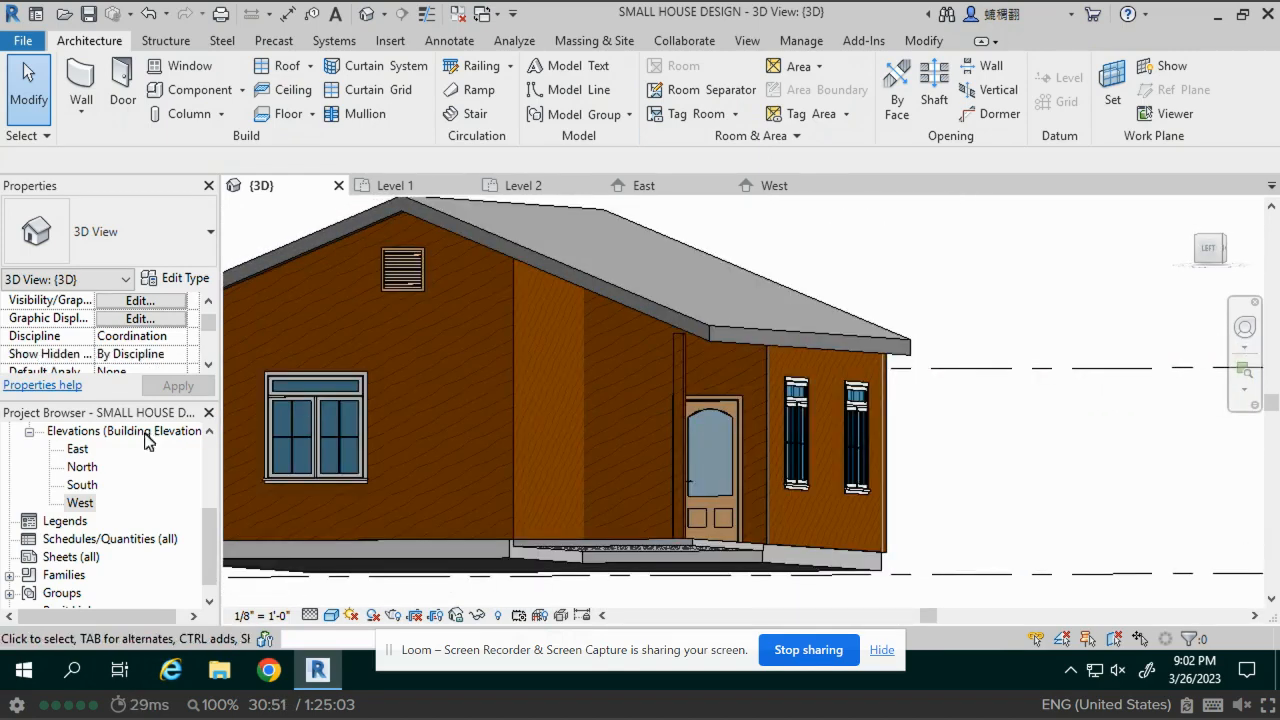
pyautogui.doubleClick(78, 450)
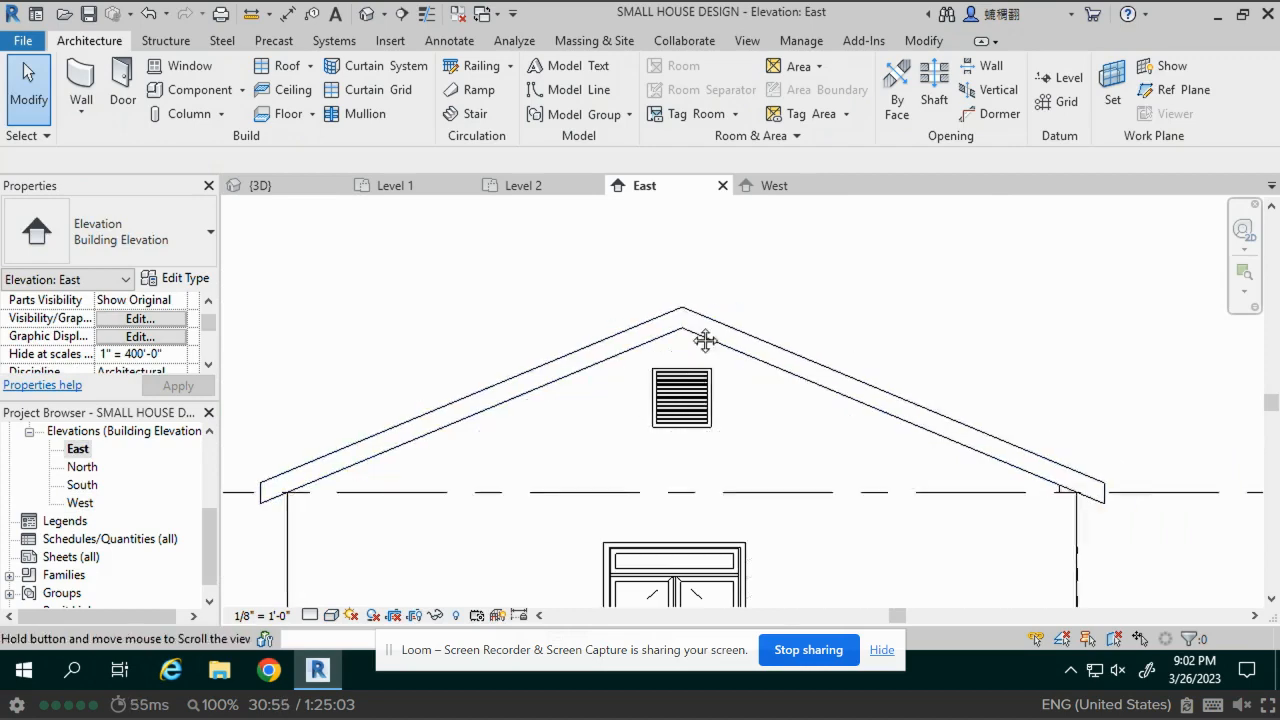
pyautogui.moveTo(703, 340)
pyautogui.mouseDown(button='middle')
pyautogui.moveTo(593, 190)
pyautogui.moveTo(607, 162)
pyautogui.mouseUp(button='middle')
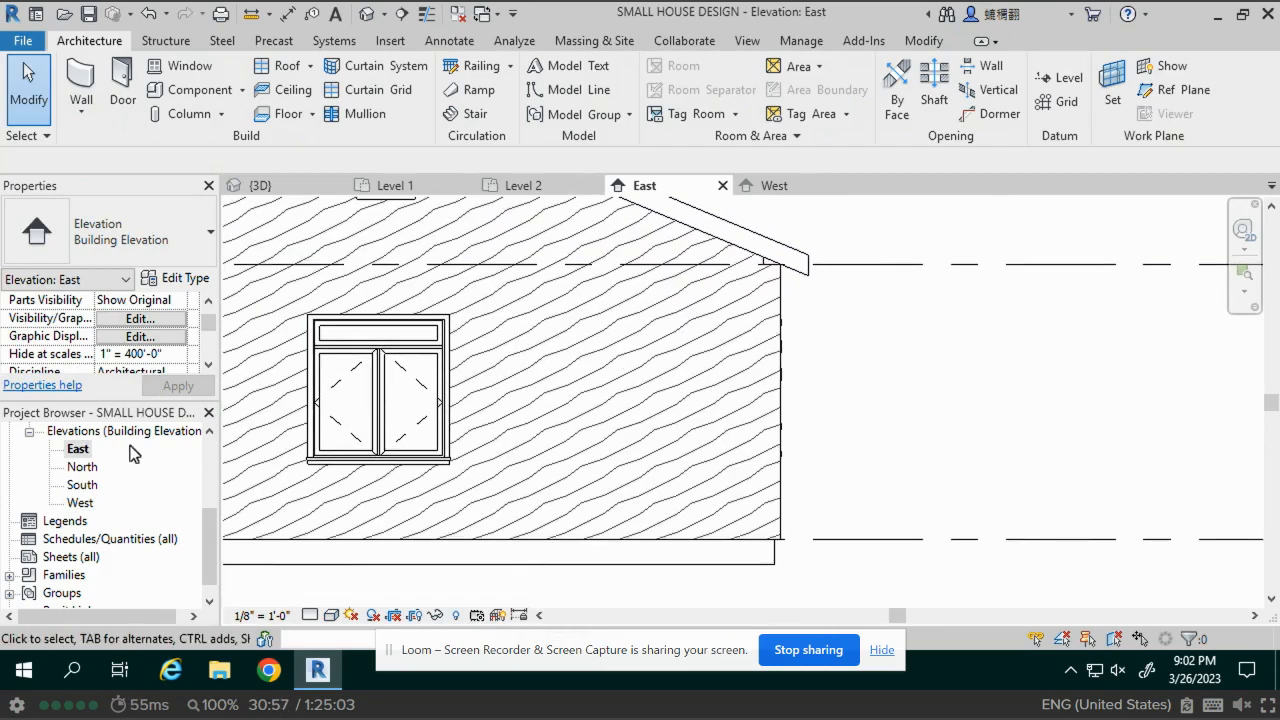
pyautogui.doubleClick(80, 503)
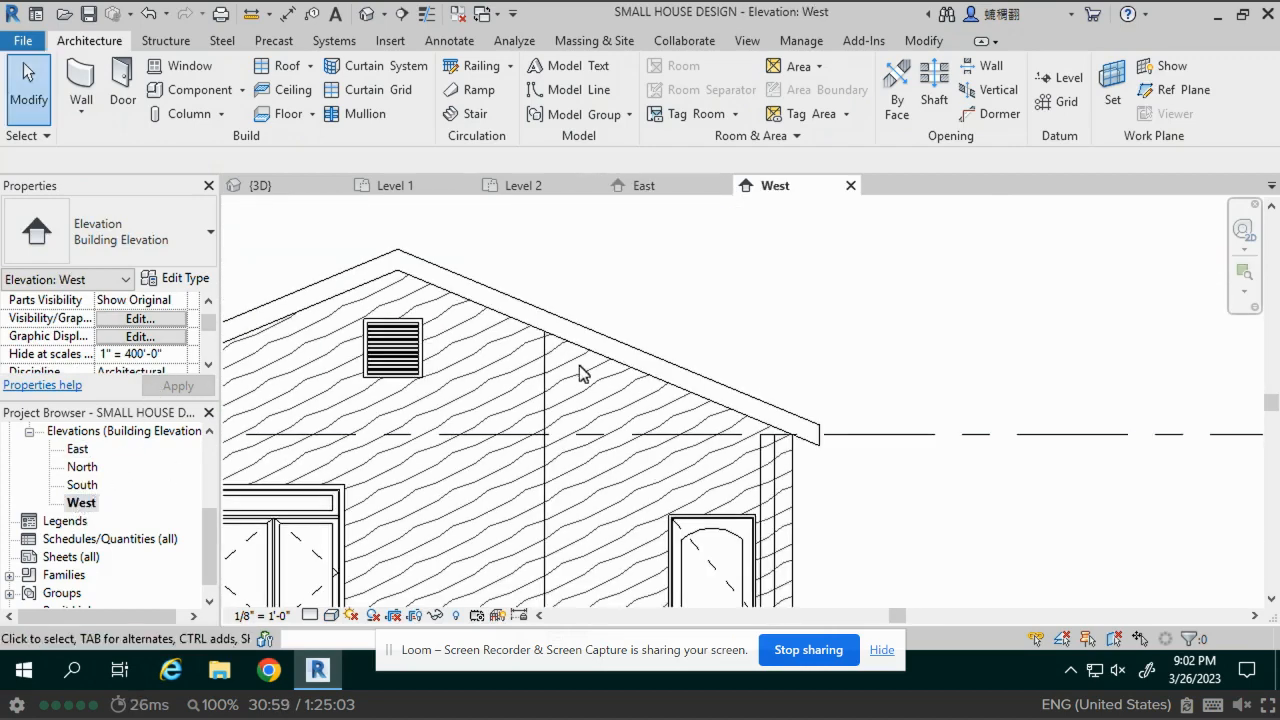
pyautogui.click(546, 409)
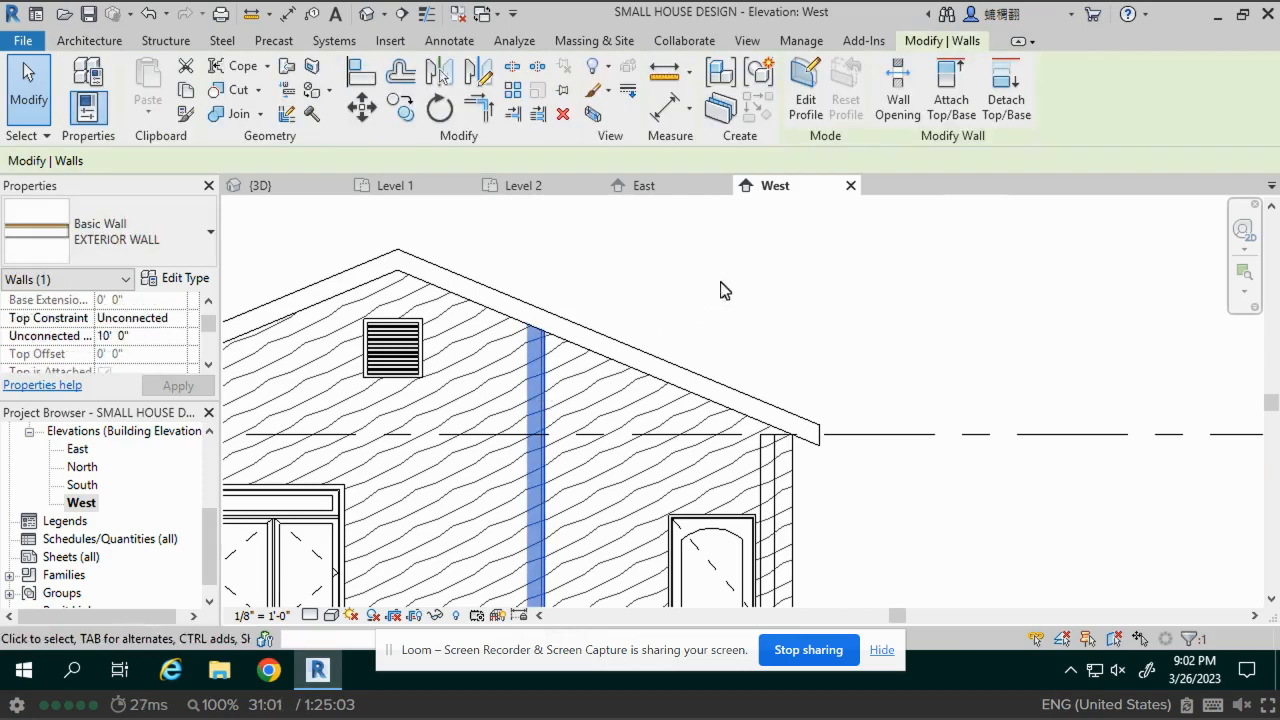
pyautogui.moveTo(738, 256); pyautogui.dragTo(827, 116, button='middle')
pyautogui.click(545, 399)
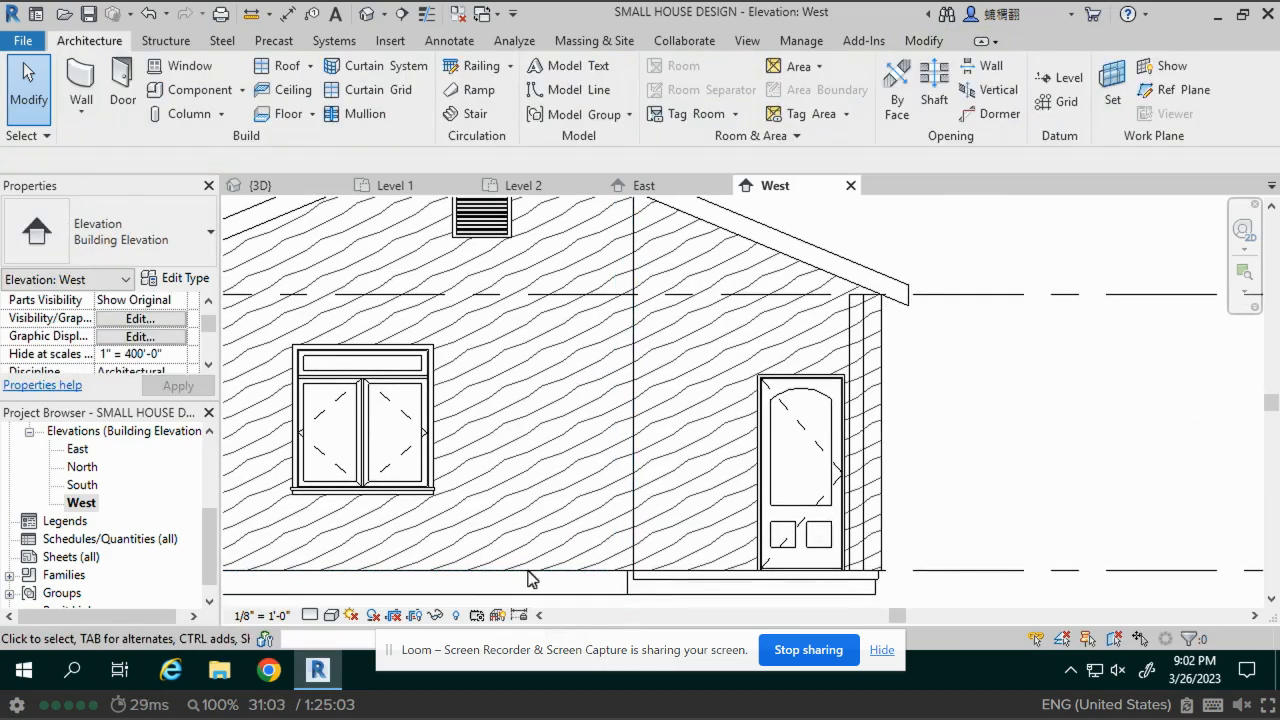
pyautogui.click(527, 575)
pyautogui.moveTo(790, 292); pyautogui.dragTo(770, 352, button='middle')
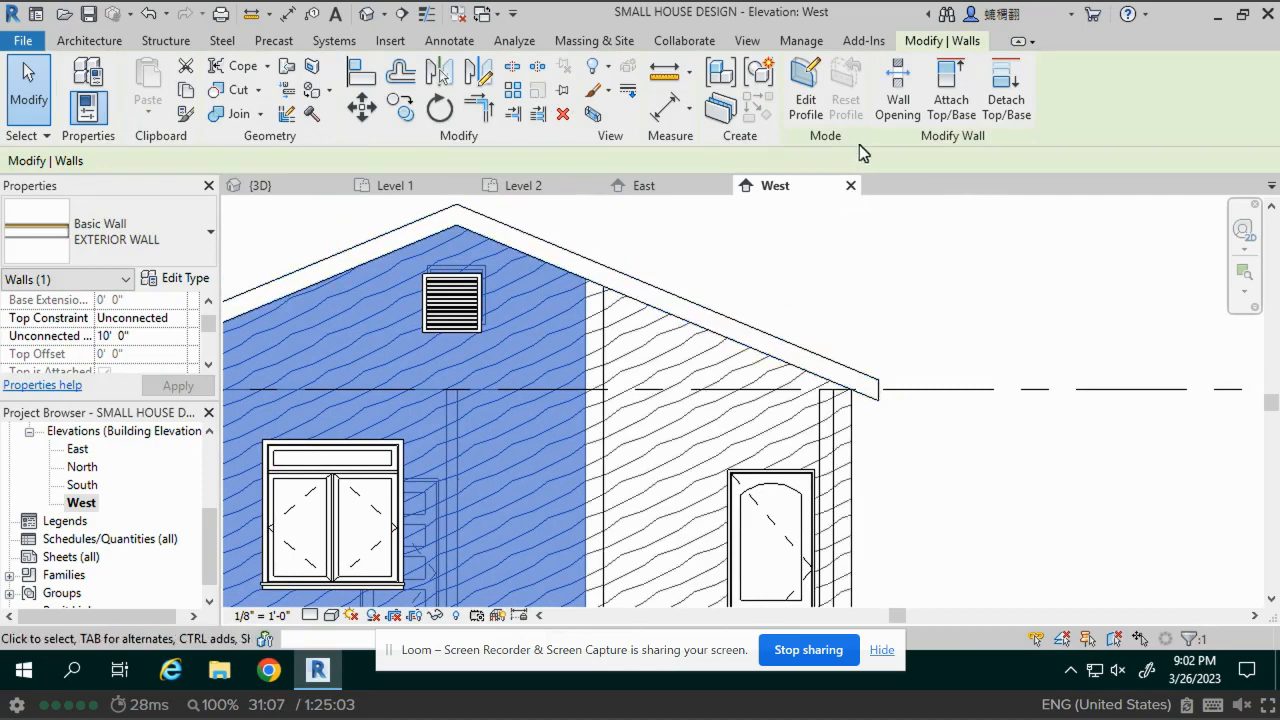
pyautogui.click(813, 107)
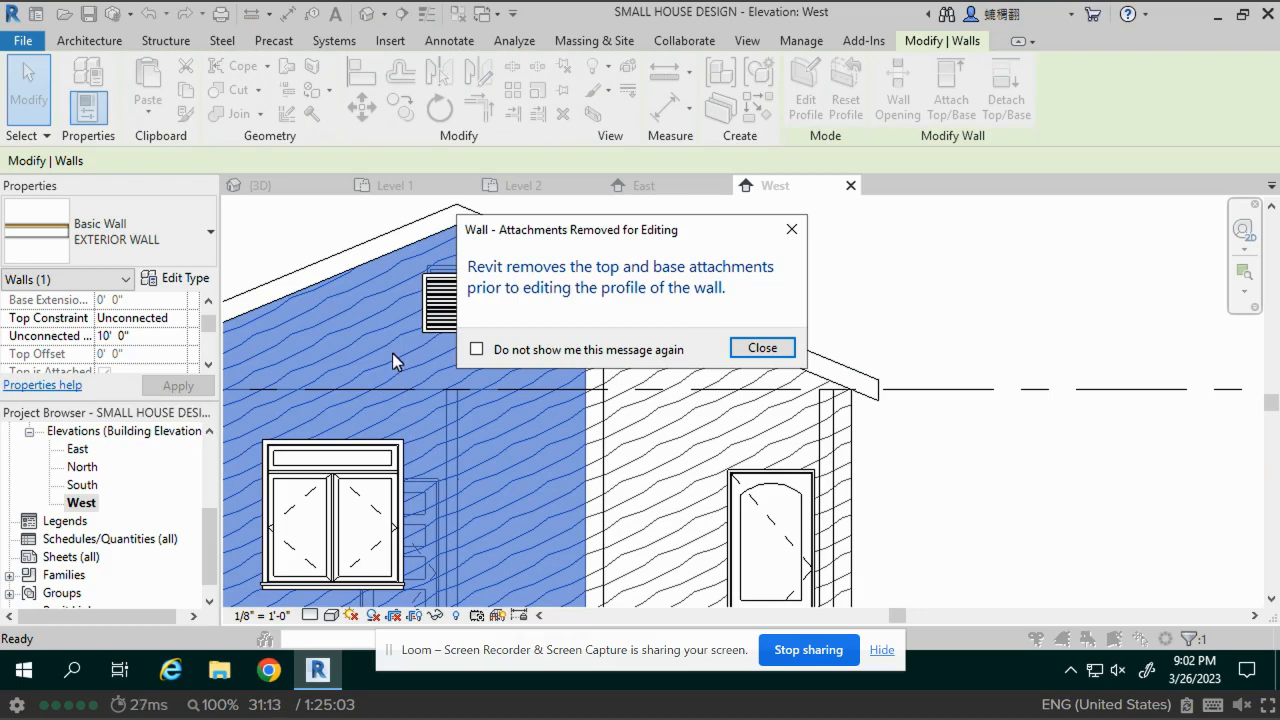
pyautogui.click(768, 348)
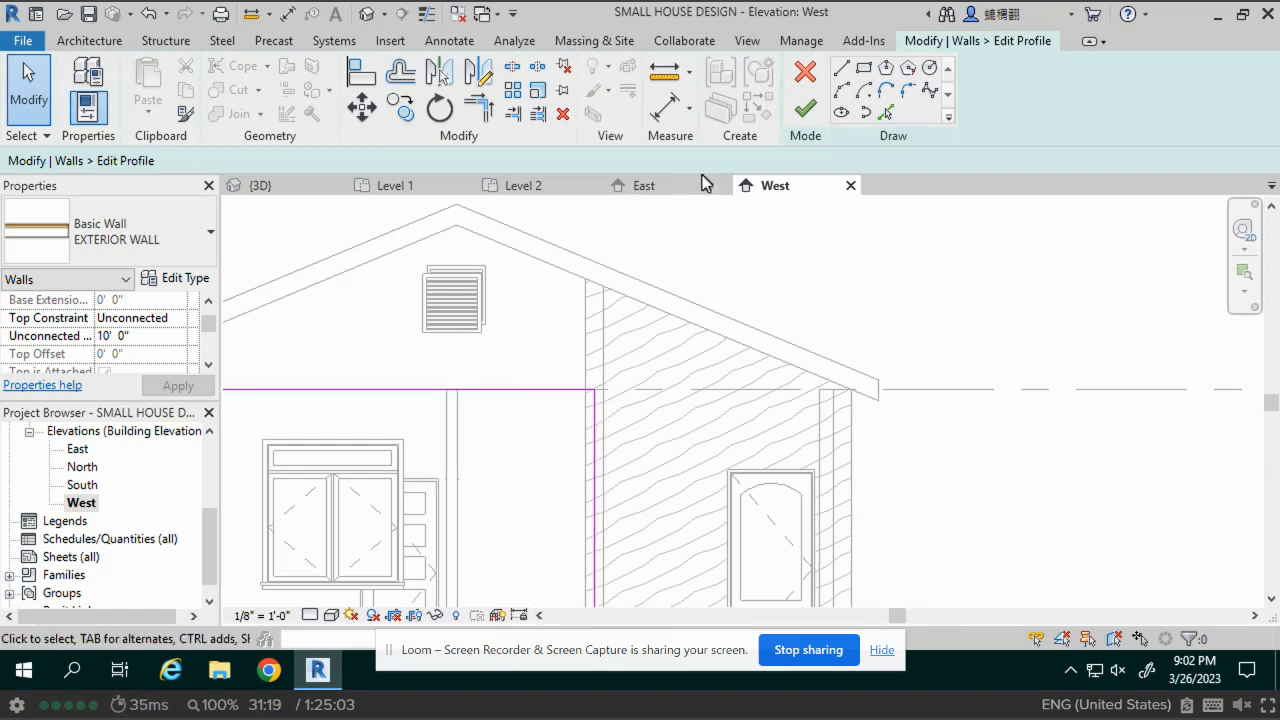
pyautogui.click(805, 106)
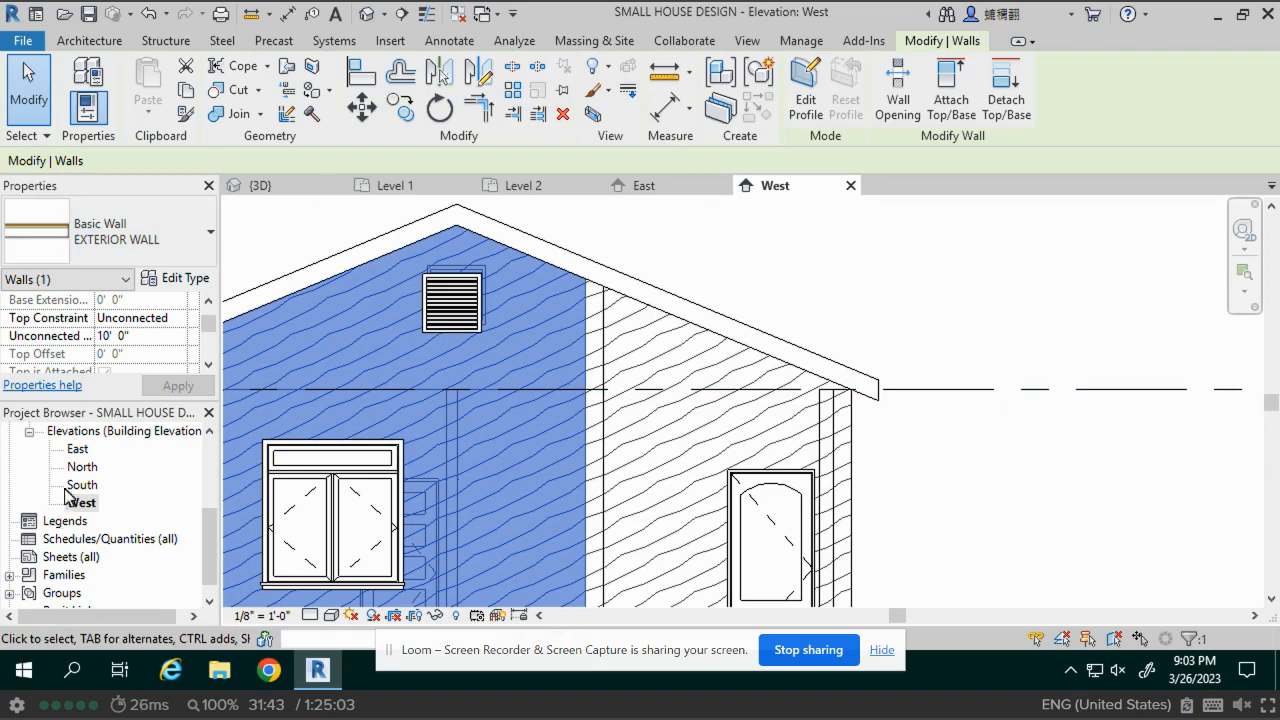
# Open the Level 2 floor plan and focus on the porch area
pyautogui.moveTo(205, 548); pyautogui.dragTo(208, 497)
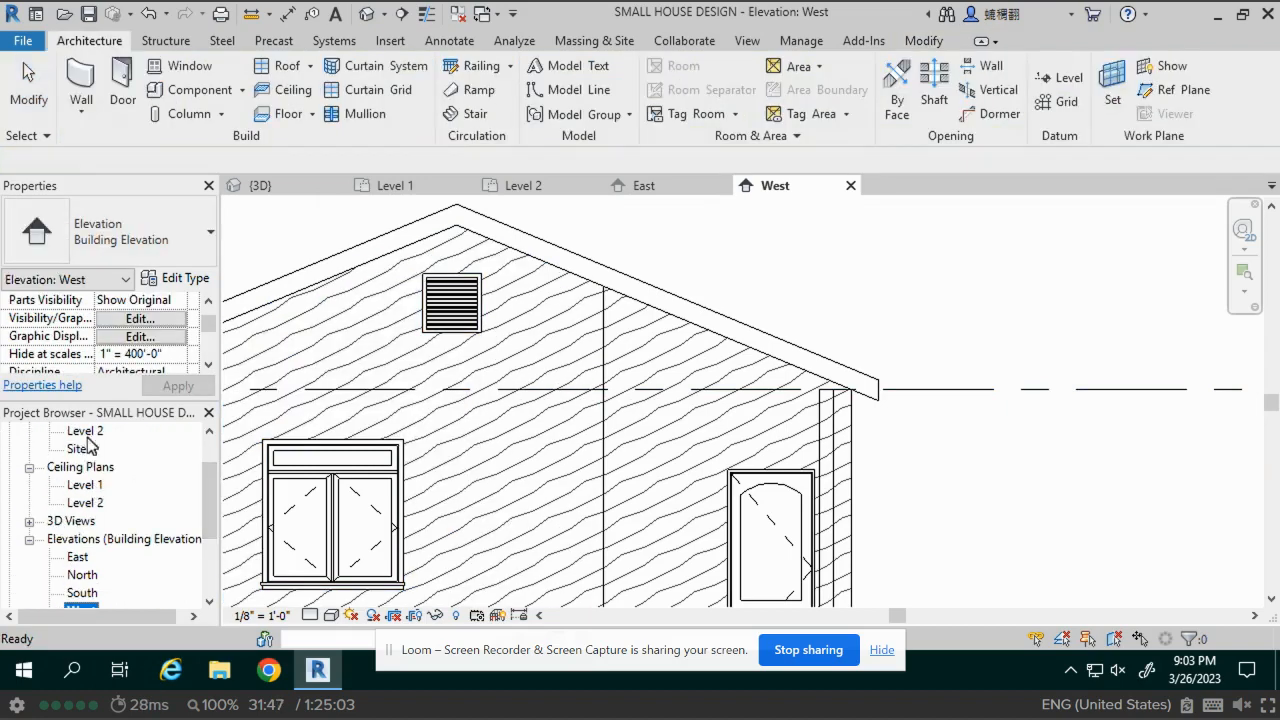
pyautogui.moveTo(206, 514); pyautogui.dragTo(211, 490)
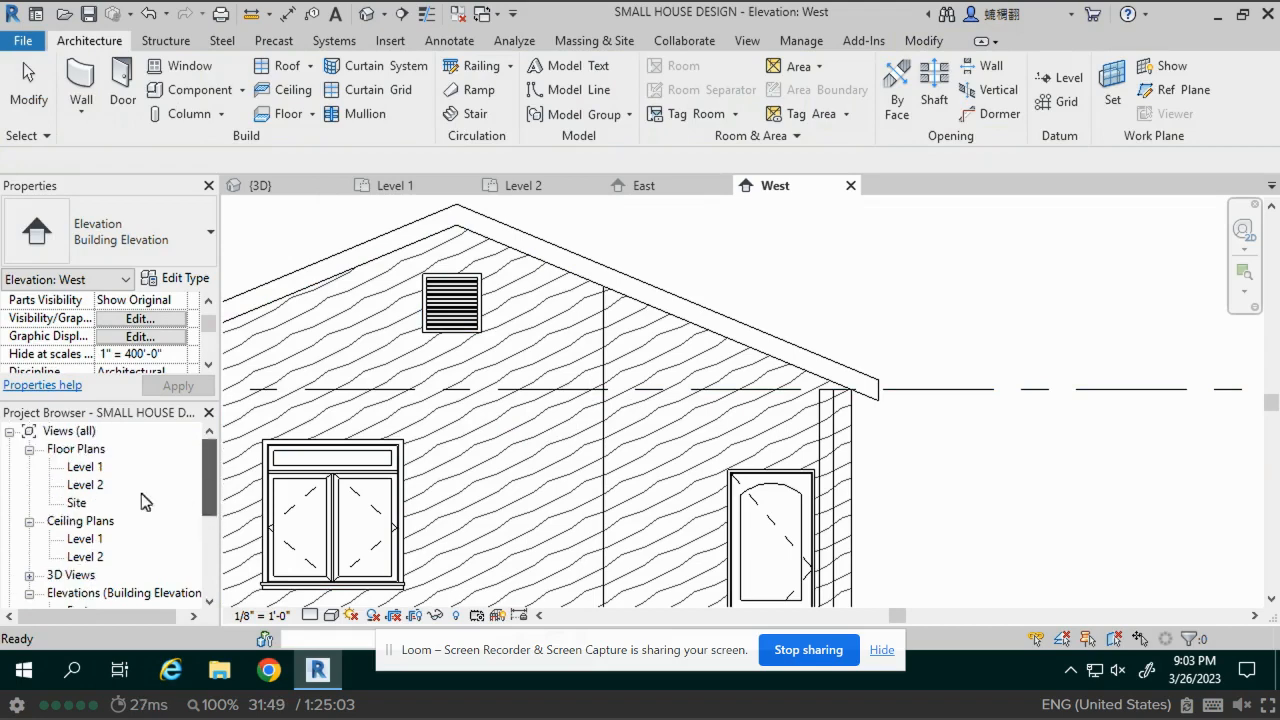
pyautogui.doubleClick(86, 485)
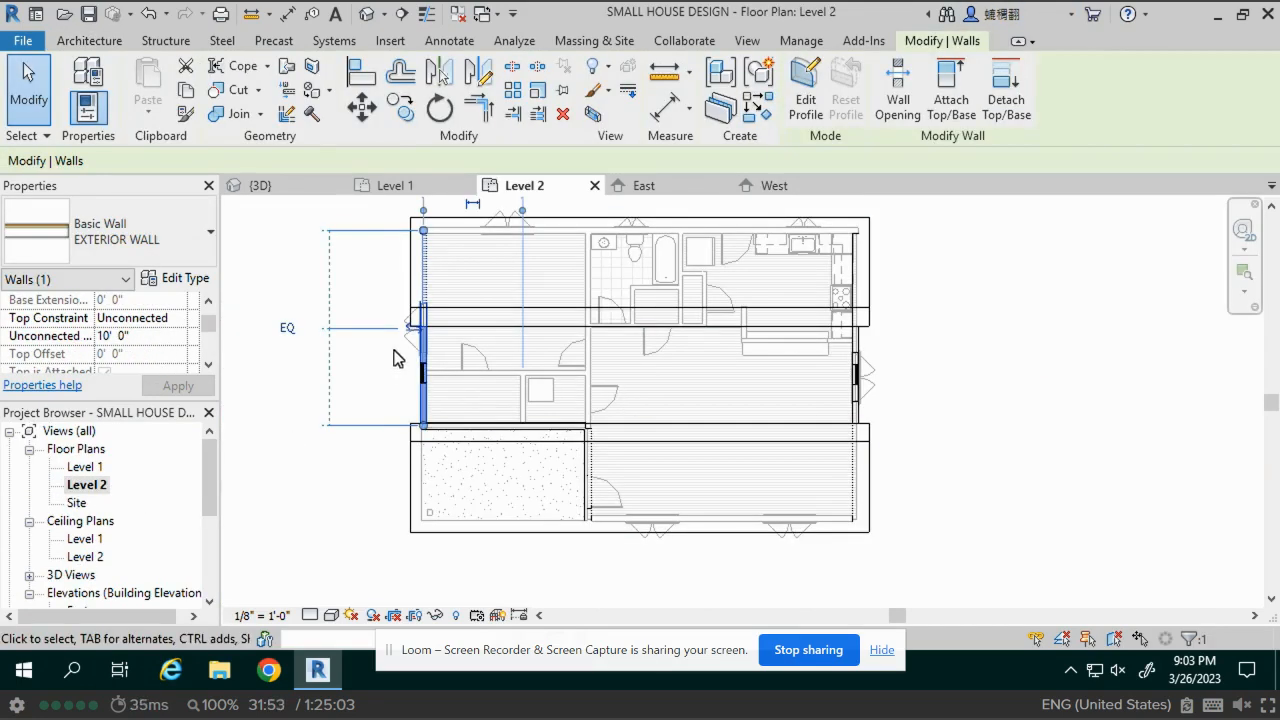
pyautogui.scroll(2, 397, 358)
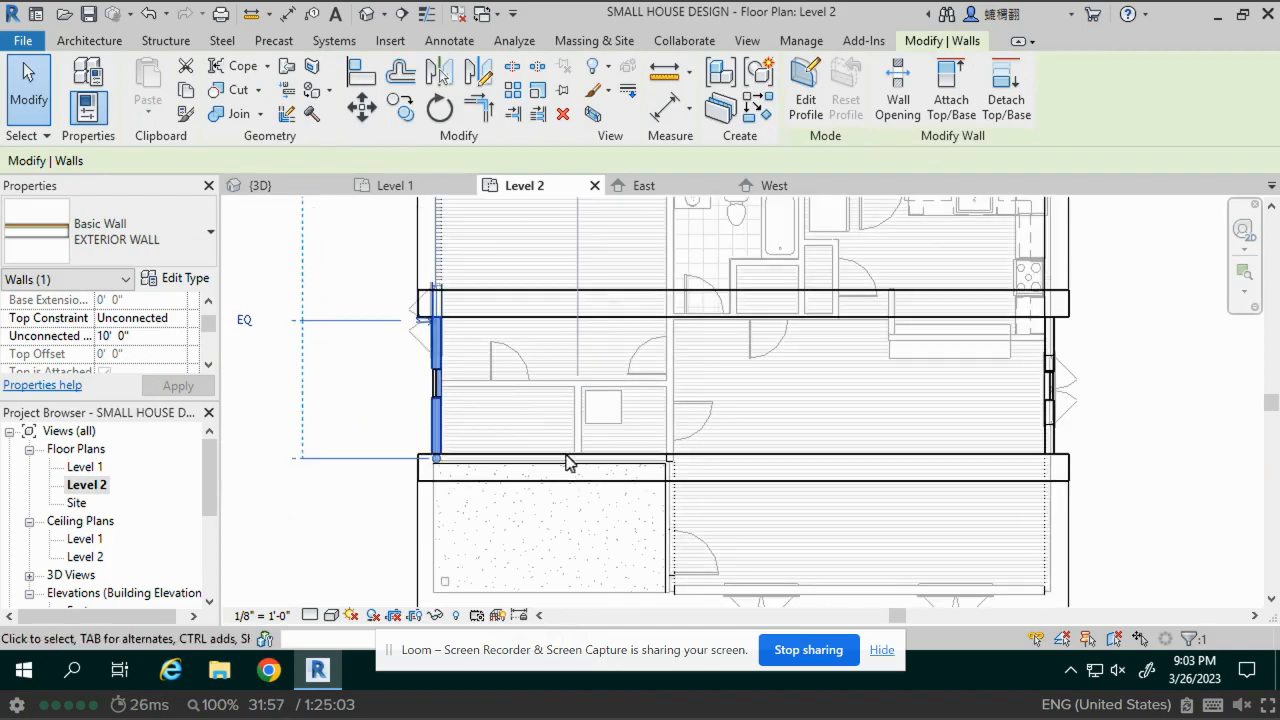
pyautogui.moveTo(569, 469); pyautogui.dragTo(598, 363, button='middle')
pyautogui.click(337, 371)
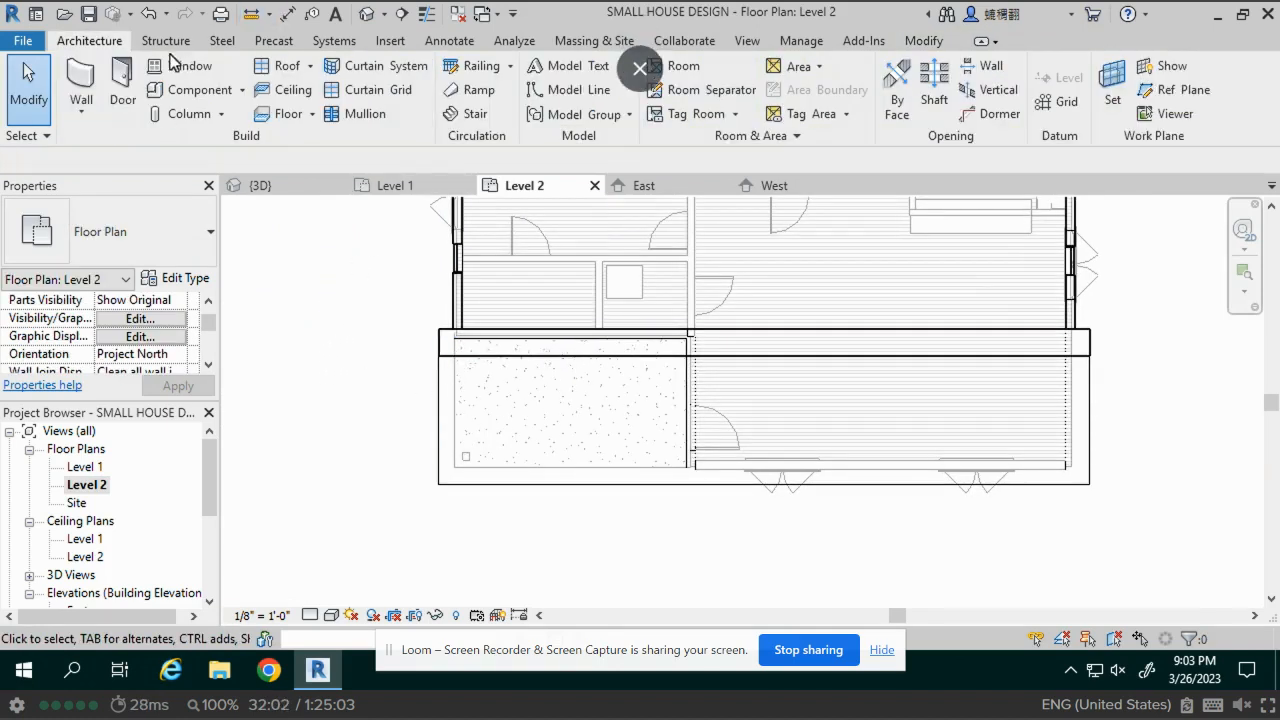
# Draw a Generic - 5" wall with a 6' 6" unconnected height along the porch's outer west edge on Level 2
pyautogui.click(81, 78)
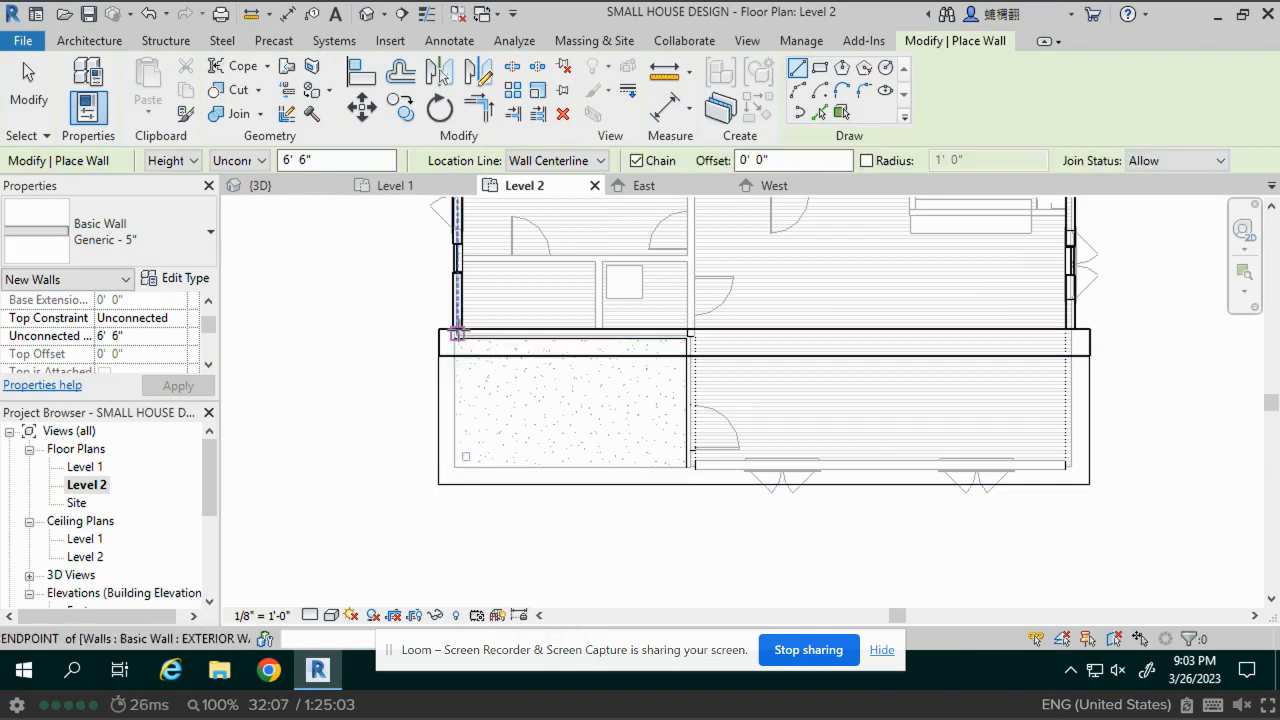
pyautogui.click(455, 339)
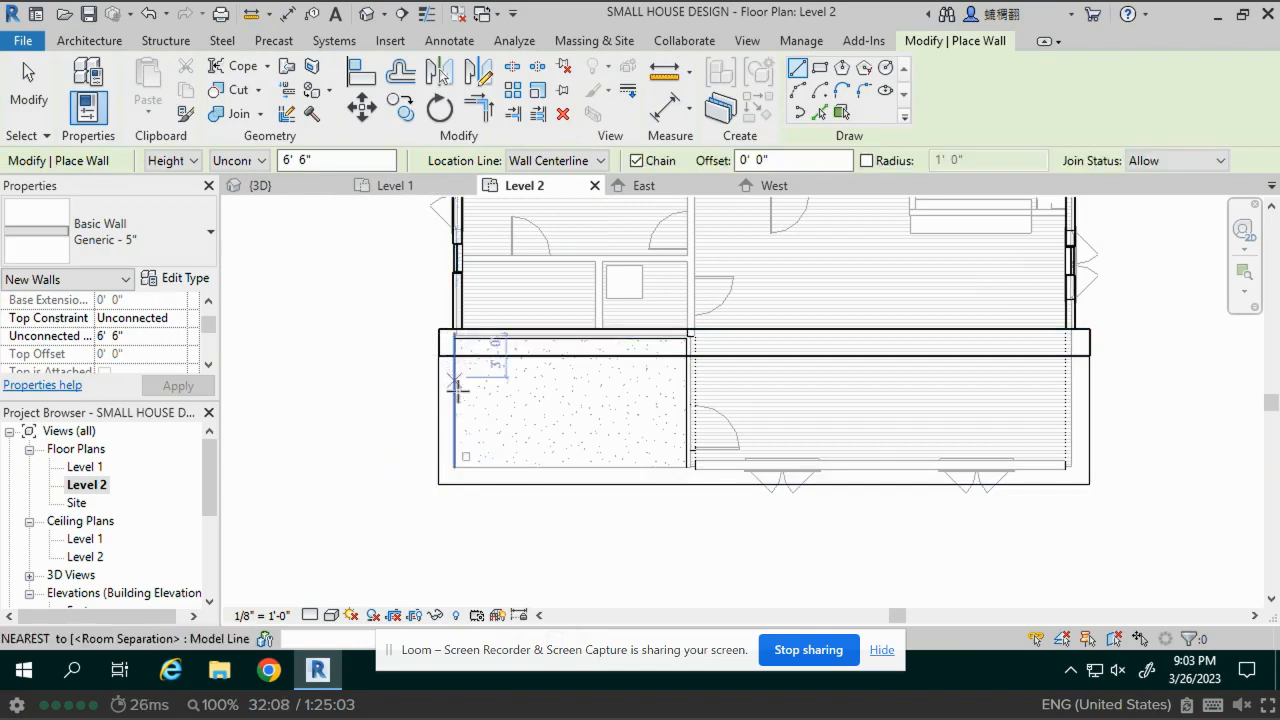
pyautogui.click(454, 466)
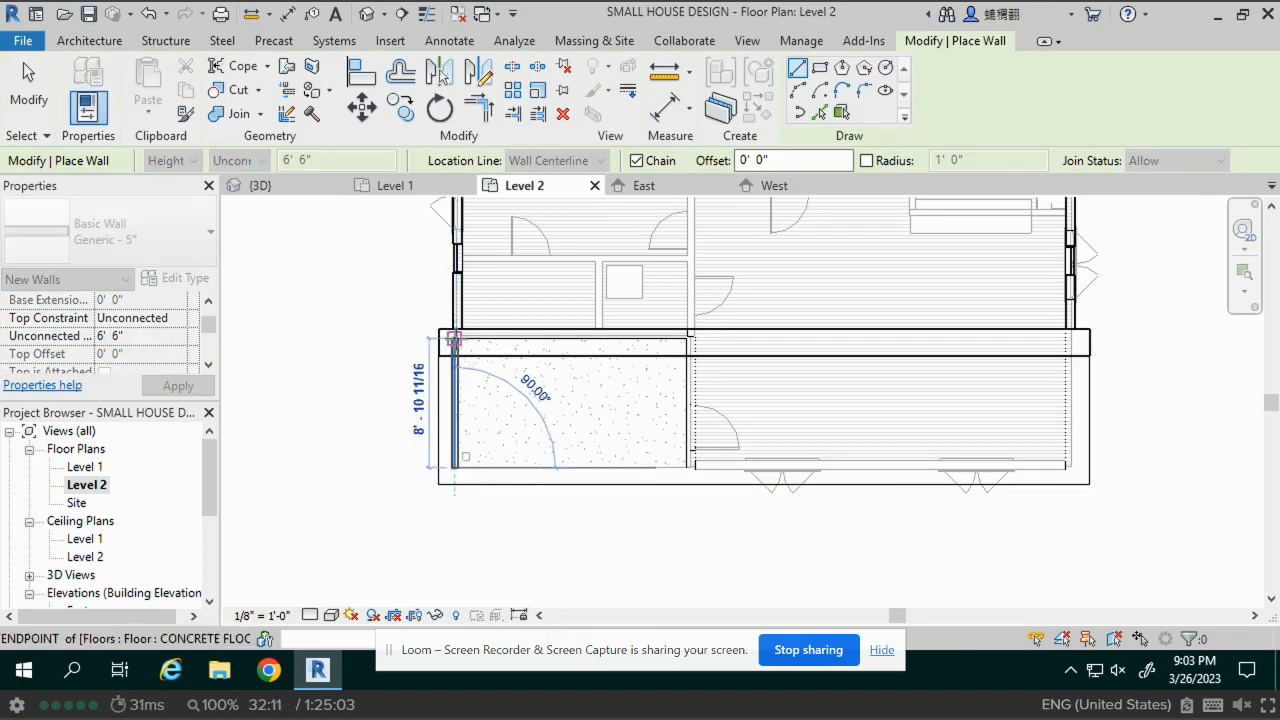
pyautogui.click(455, 326)
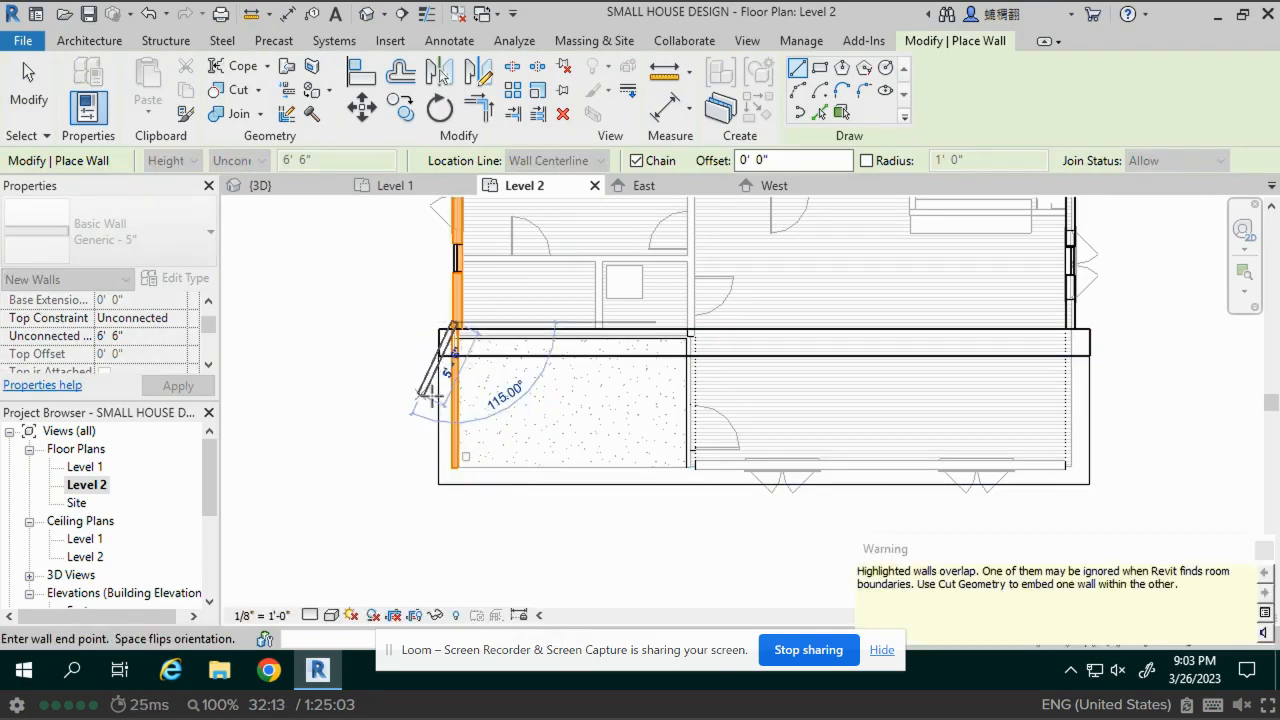
pyautogui.press('Escape')
pyautogui.press('Escape')
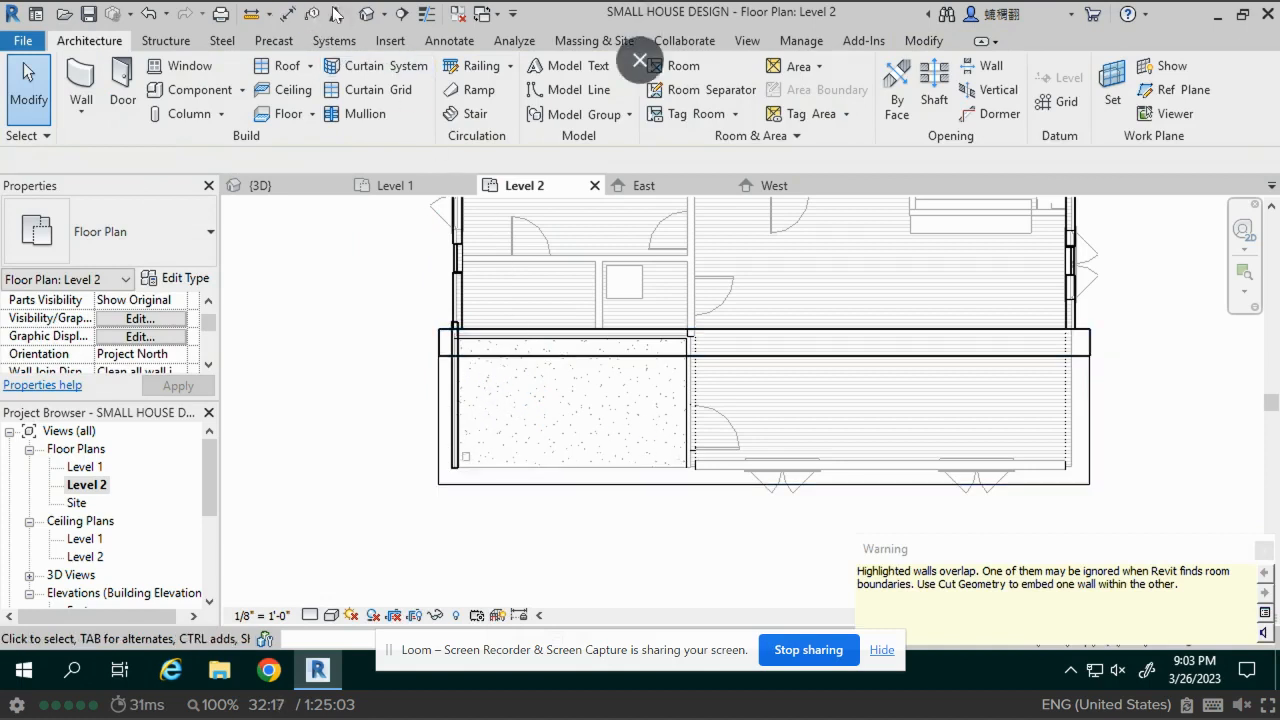
# In the 3D view, set the base offset of the new Generic - 5" porch gable wall to 0' 0"
pyautogui.click(368, 17)
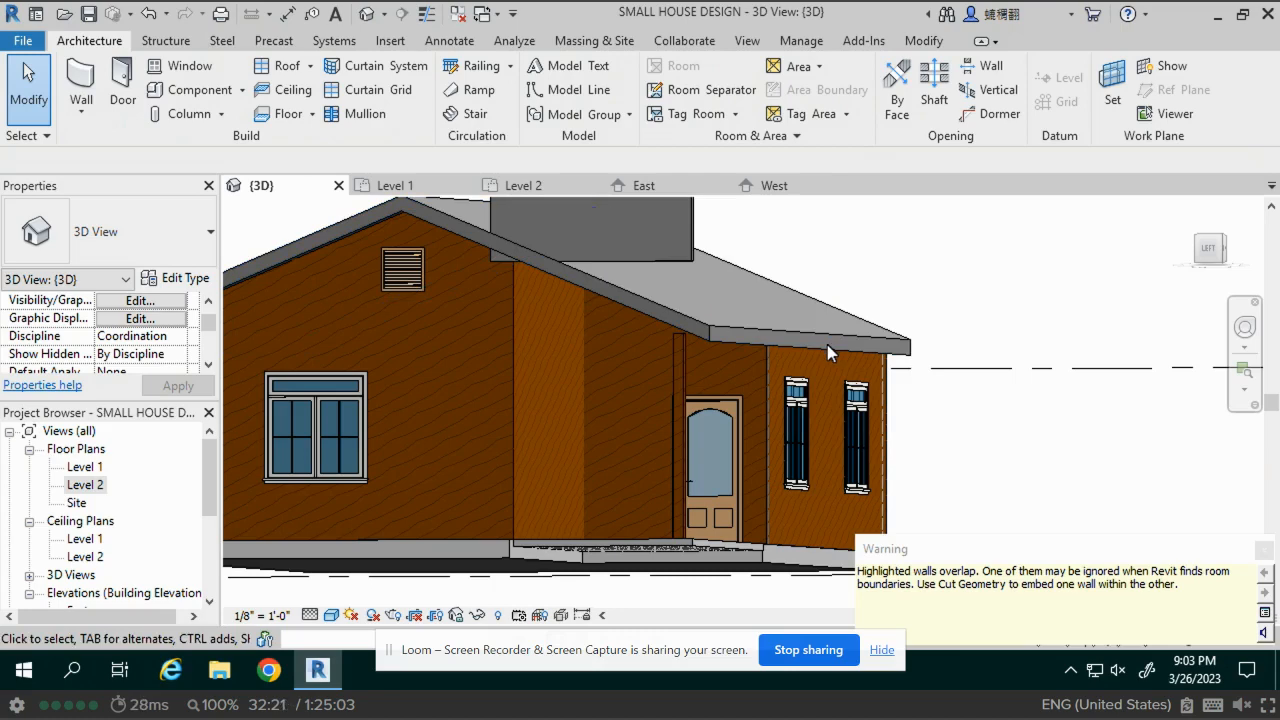
pyautogui.moveTo(764, 451); pyautogui.dragTo(763, 453, button='middle')
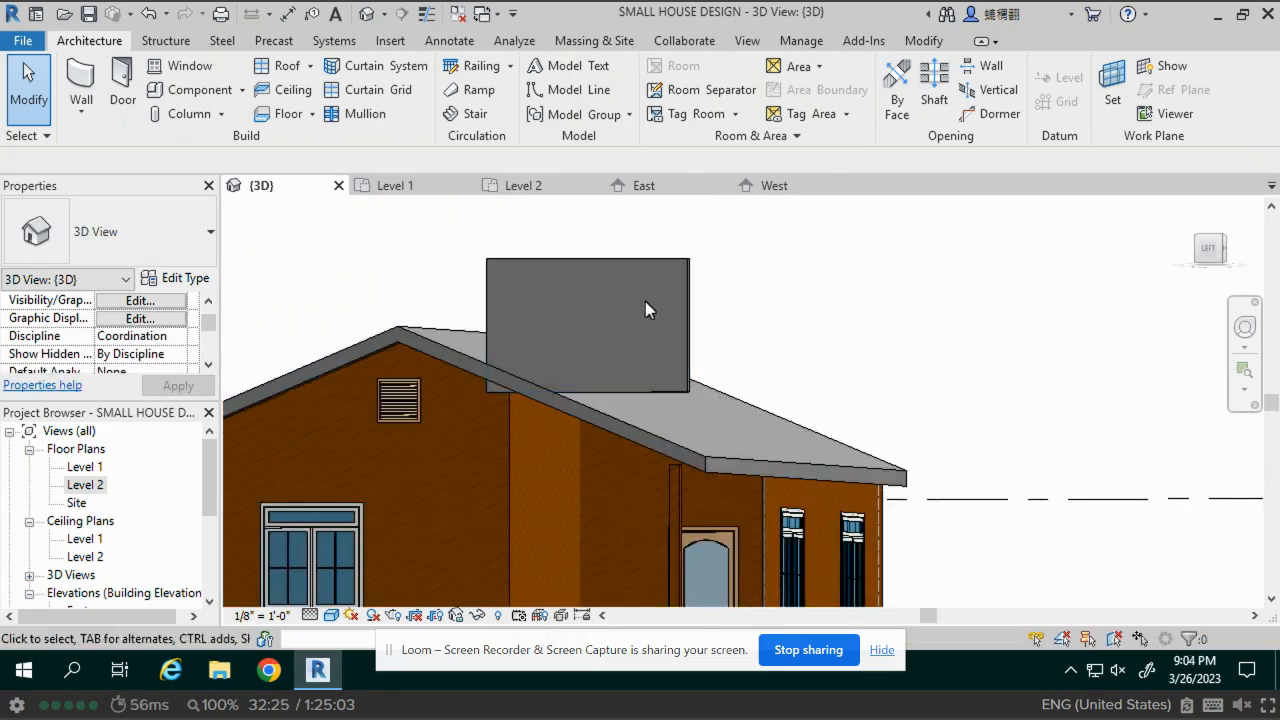
pyautogui.keyDown('shift'); pyautogui.moveTo(647, 324); pyautogui.dragTo(650, 396, button='middle'); pyautogui.keyUp('shift')
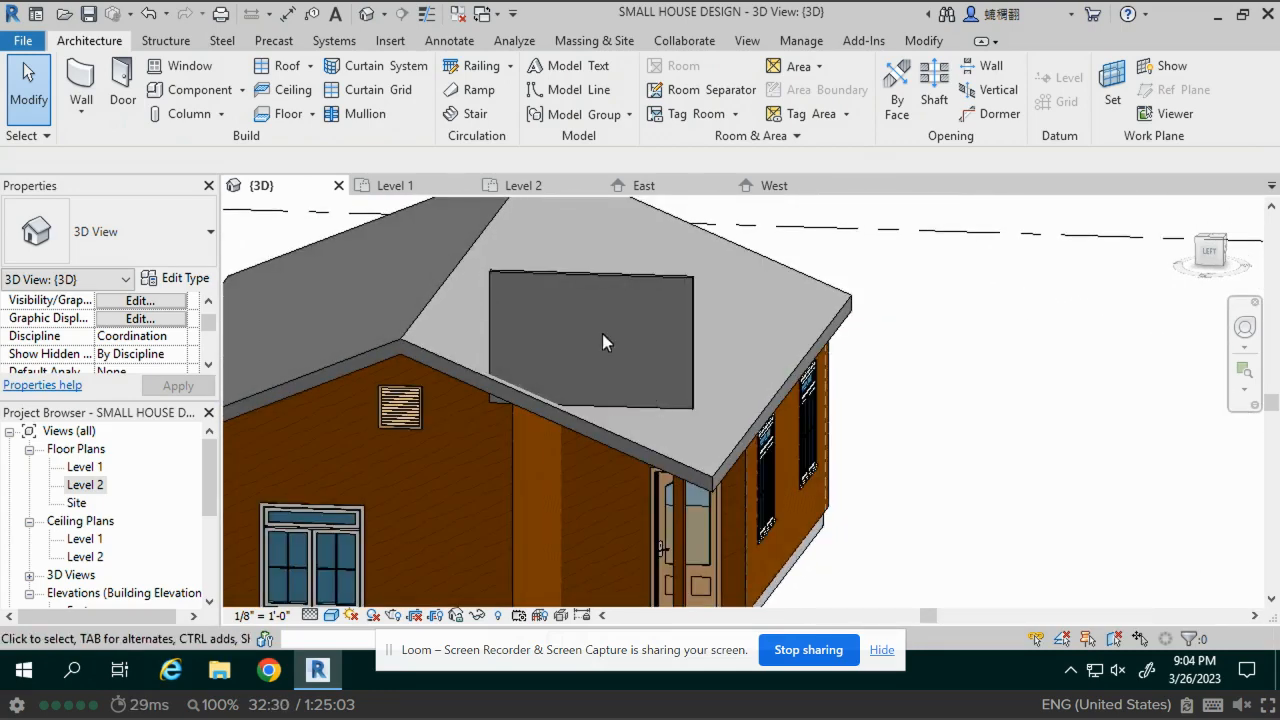
pyautogui.click(597, 283)
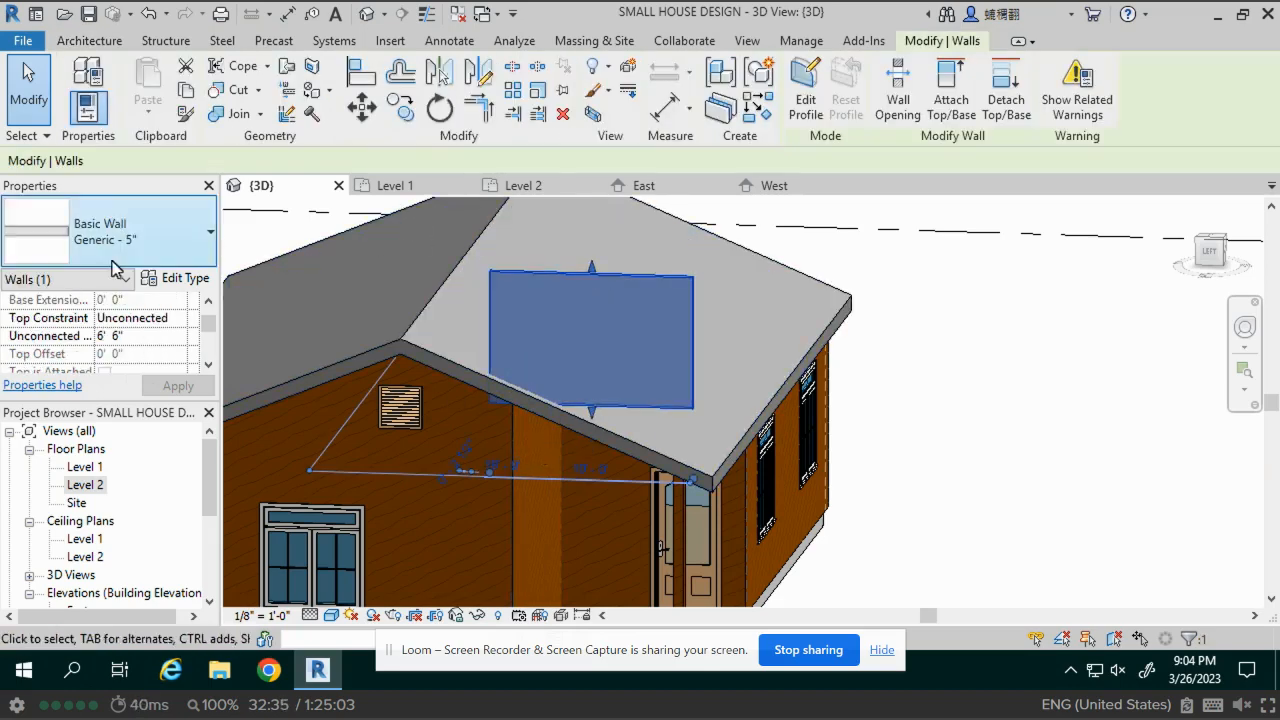
pyautogui.click(142, 336)
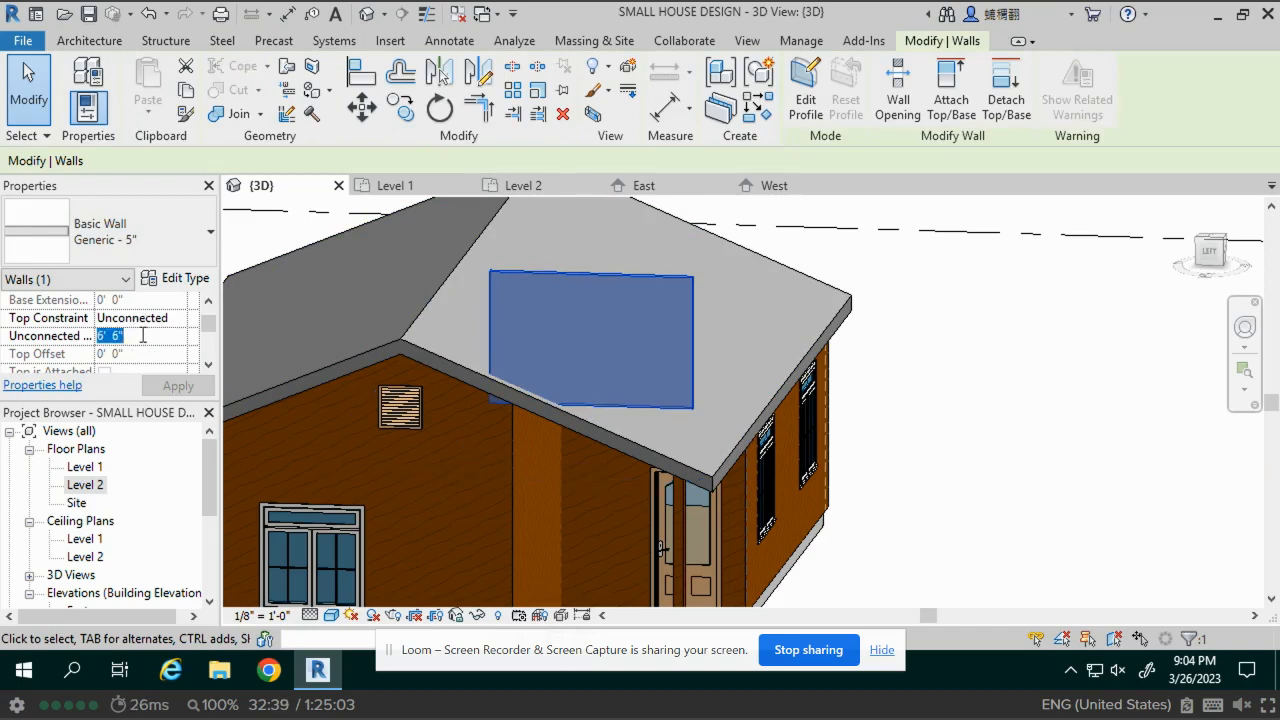
pyautogui.moveTo(207, 330); pyautogui.dragTo(209, 320)
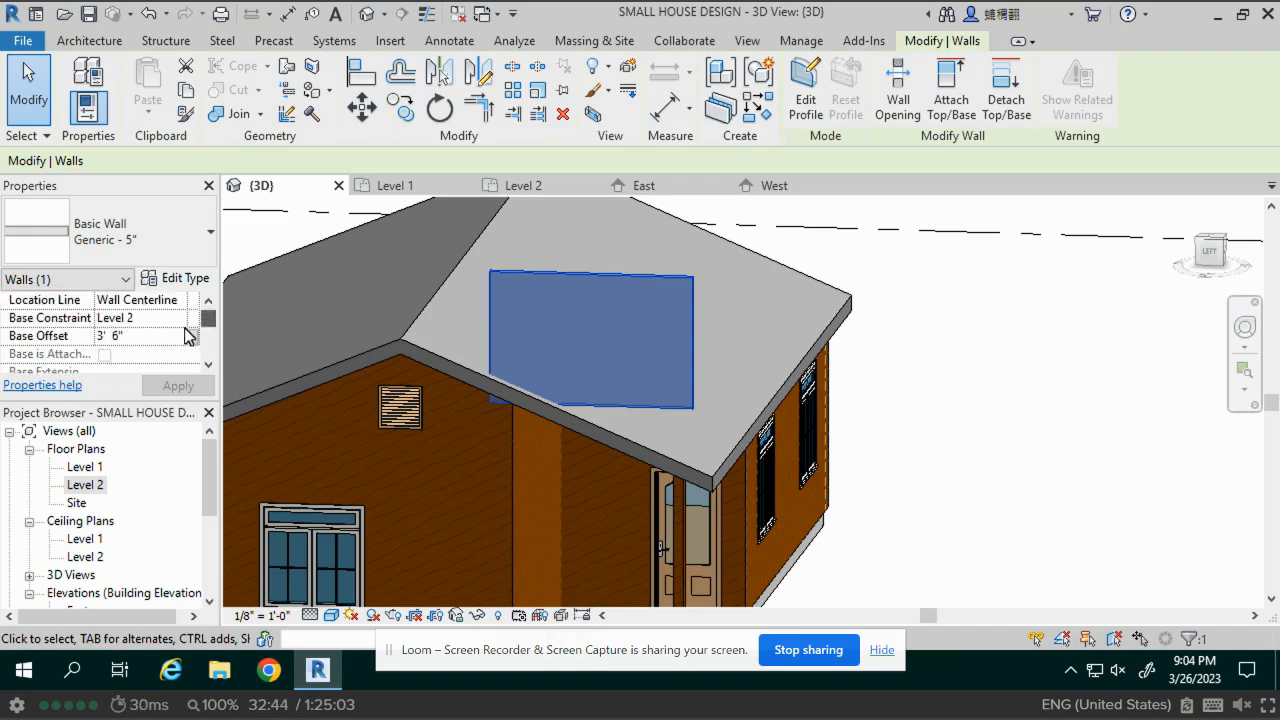
pyautogui.click(127, 337)
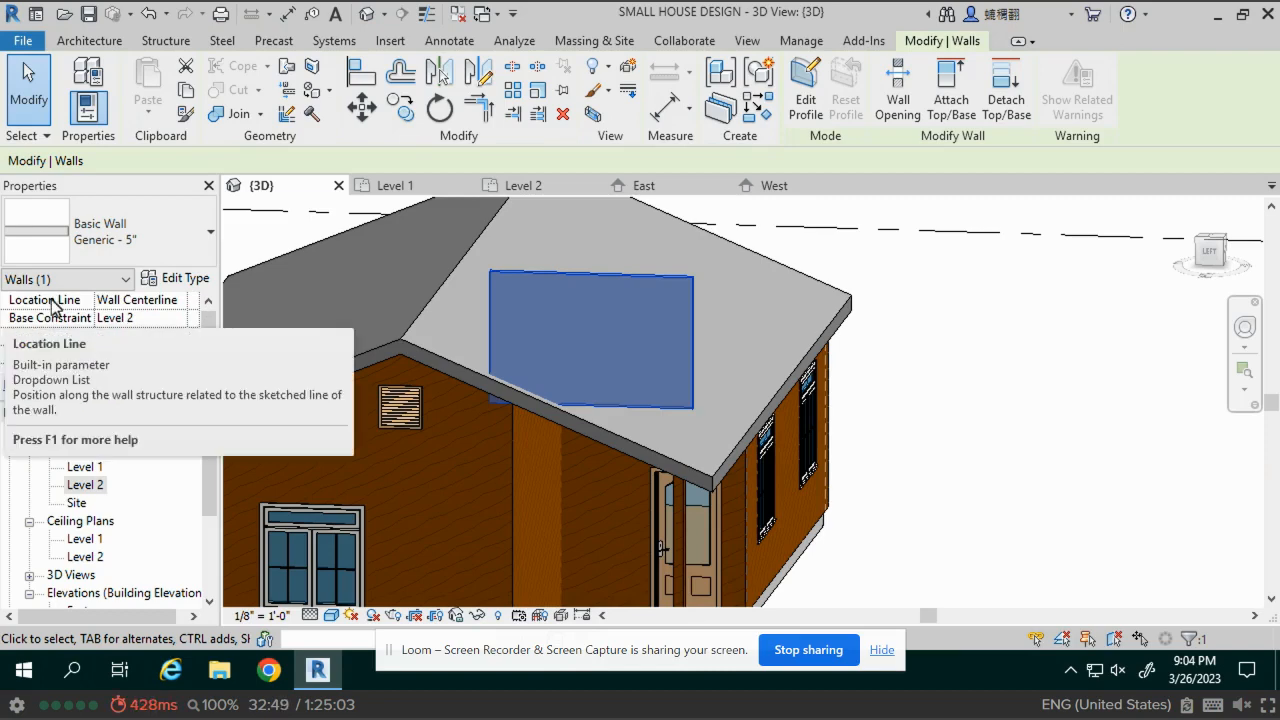
pyautogui.write('0')
pyautogui.click(178, 387)
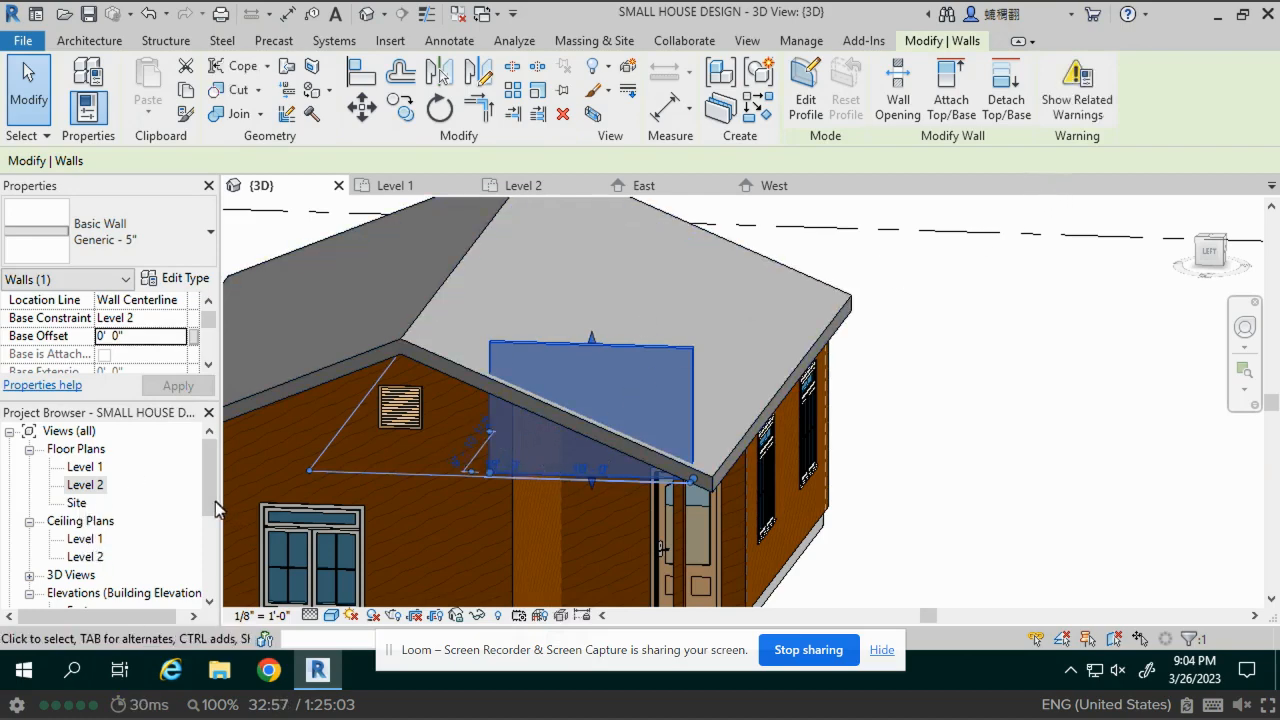
# In the West elevation, shorten the porch gable wall to 9' 0" by moving its inner end to the main house wall's corner
pyautogui.moveTo(213, 502); pyautogui.dragTo(213, 557)
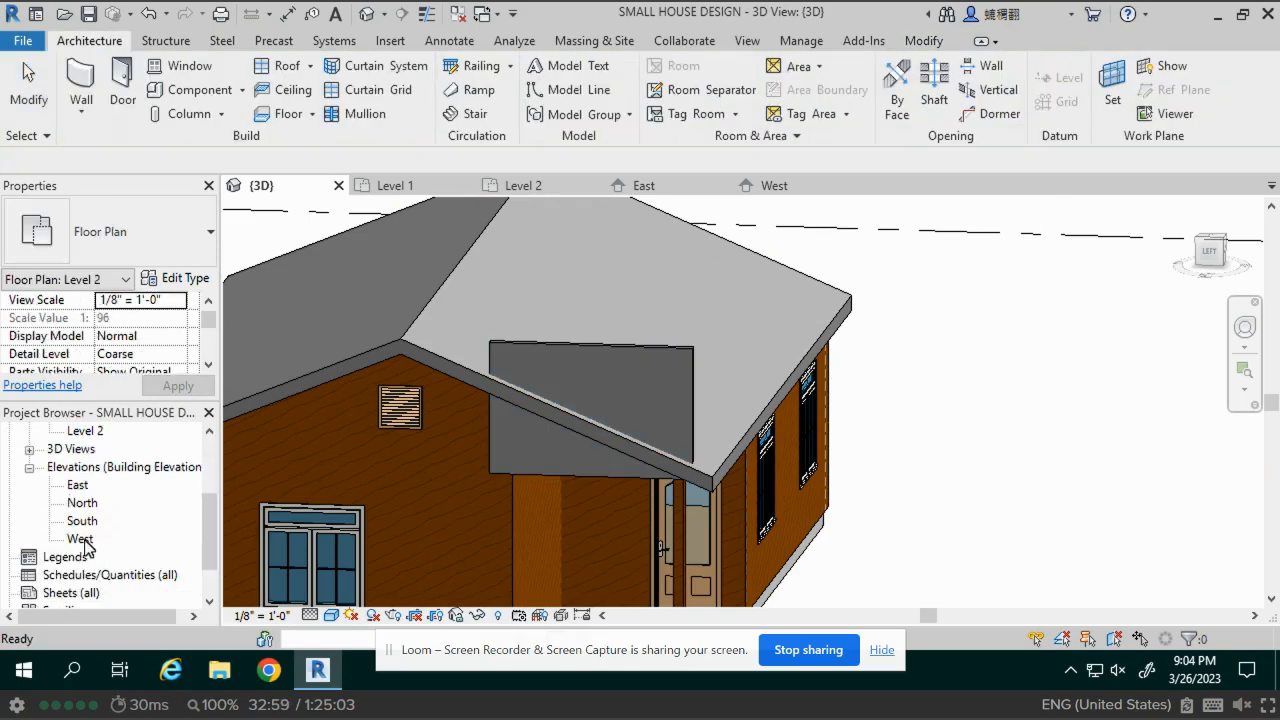
pyautogui.click(82, 540)
pyautogui.press('F2')
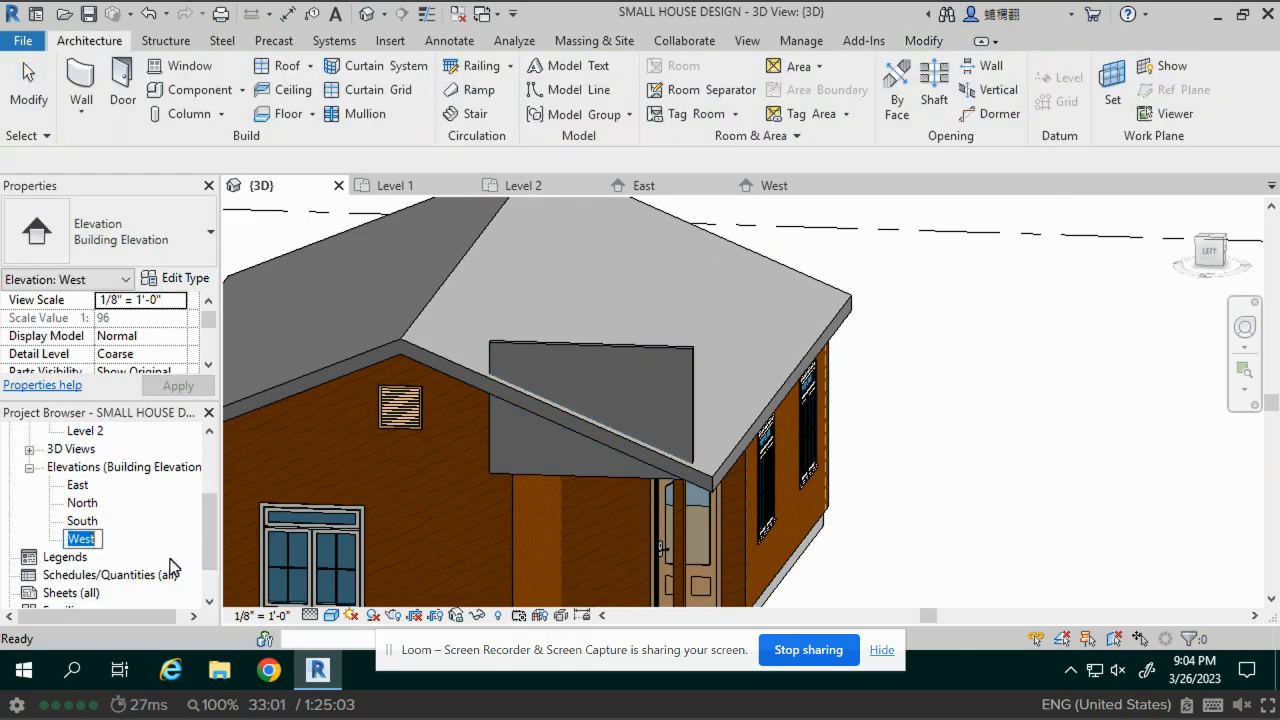
pyautogui.click(116, 553)
pyautogui.doubleClick(80, 539)
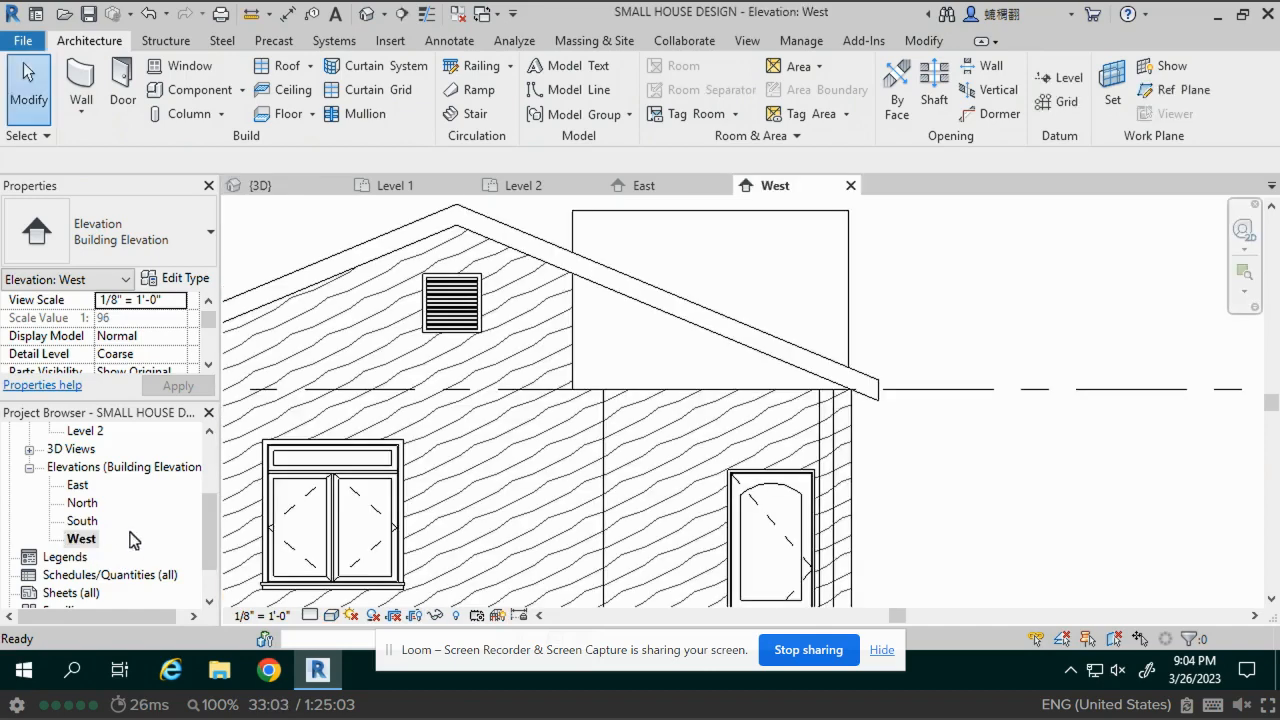
pyautogui.click(656, 245)
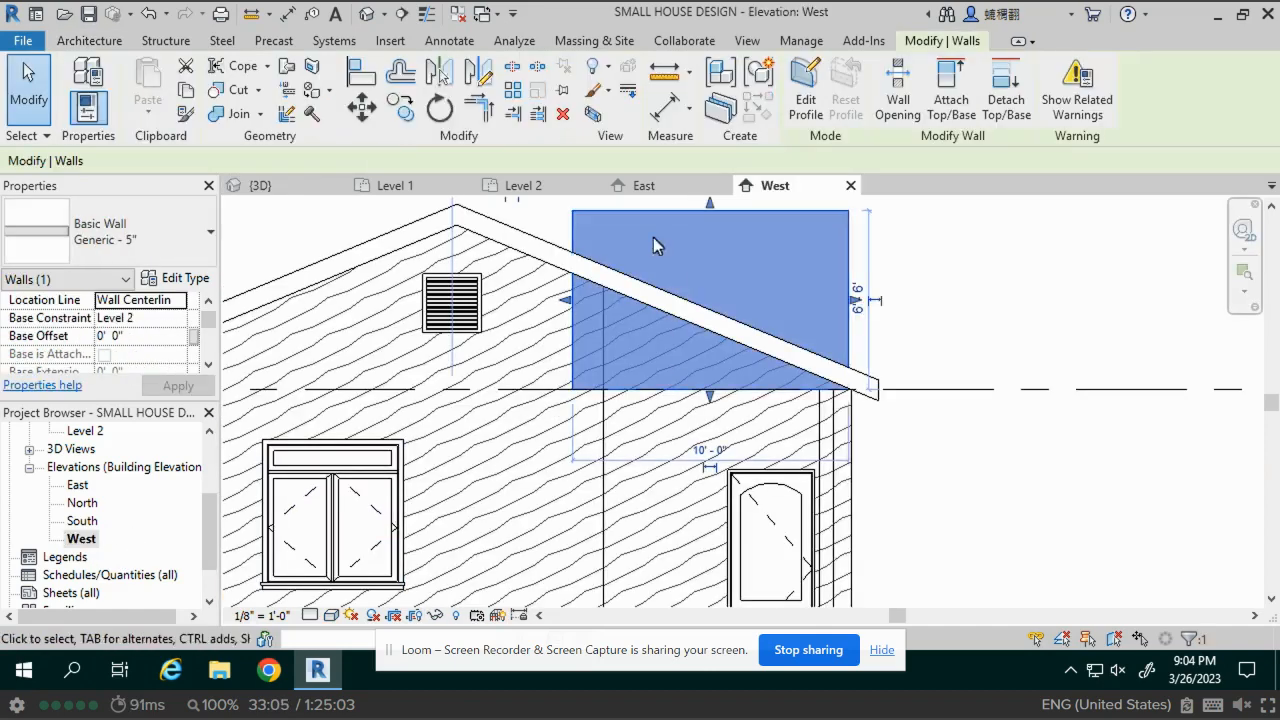
pyautogui.moveTo(569, 303); pyautogui.dragTo(601, 290)
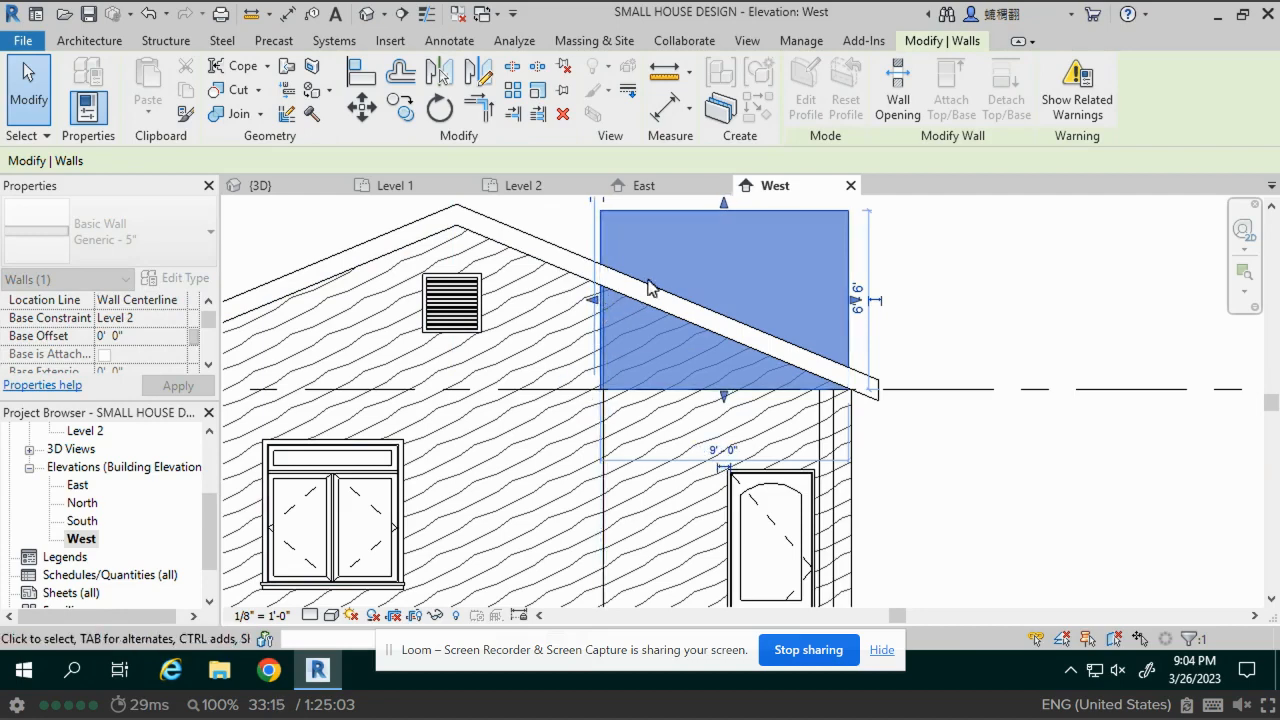
pyautogui.click(943, 277)
pyautogui.moveTo(946, 277)
pyautogui.mouseDown(button='middle')
pyautogui.moveTo(783, 344)
pyautogui.moveTo(549, 325)
pyautogui.mouseUp(button='middle')
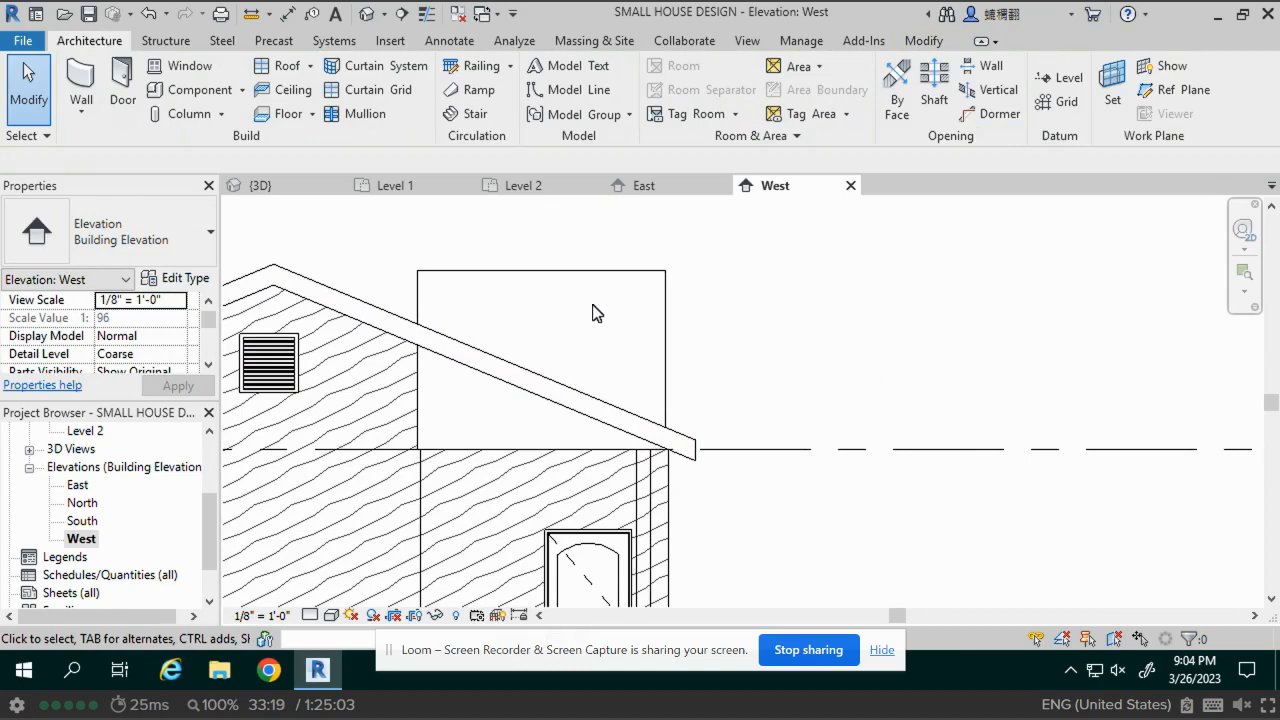
# Edit the porch gable wall's profile and draw a sloping line along the roof's underside, from the inner edge to the lower outer corner
pyautogui.click(541, 272)
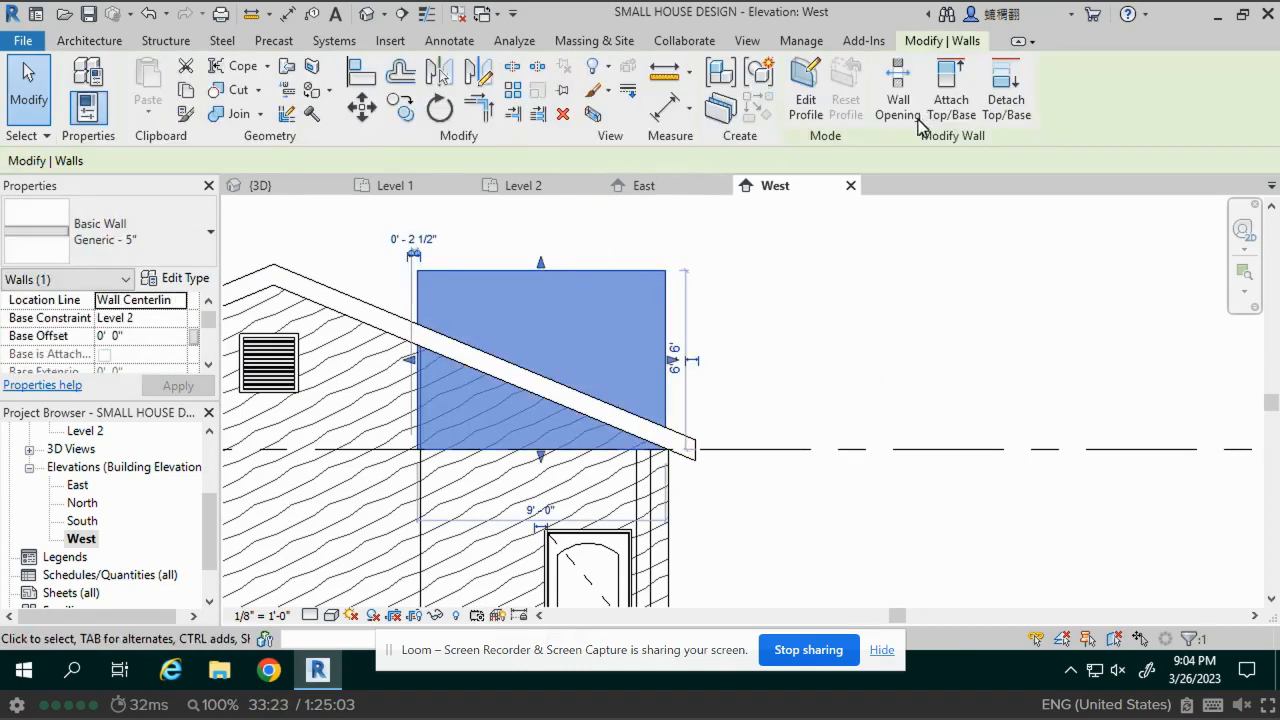
pyautogui.click(806, 100)
pyautogui.moveTo(794, 315)
pyautogui.mouseDown(button='middle')
pyautogui.moveTo(808, 302)
pyautogui.moveTo(806, 218)
pyautogui.mouseUp(button='middle')
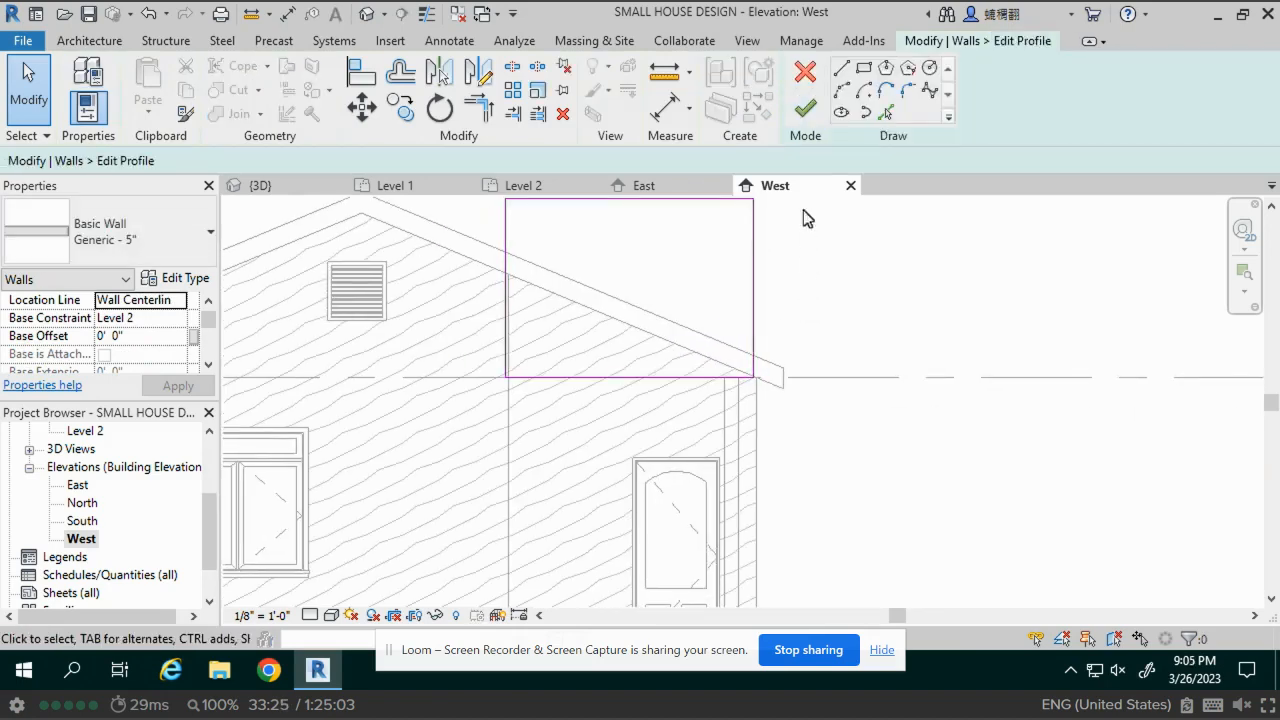
pyautogui.click(841, 68)
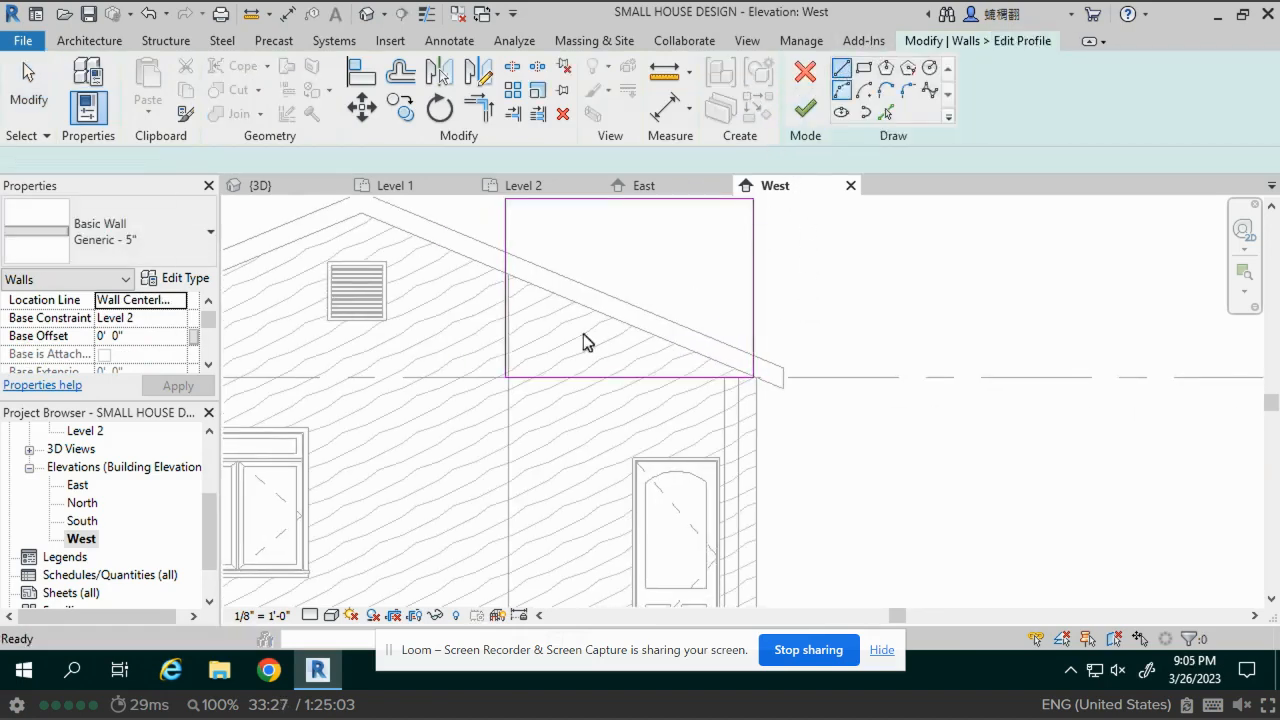
pyautogui.click(508, 272)
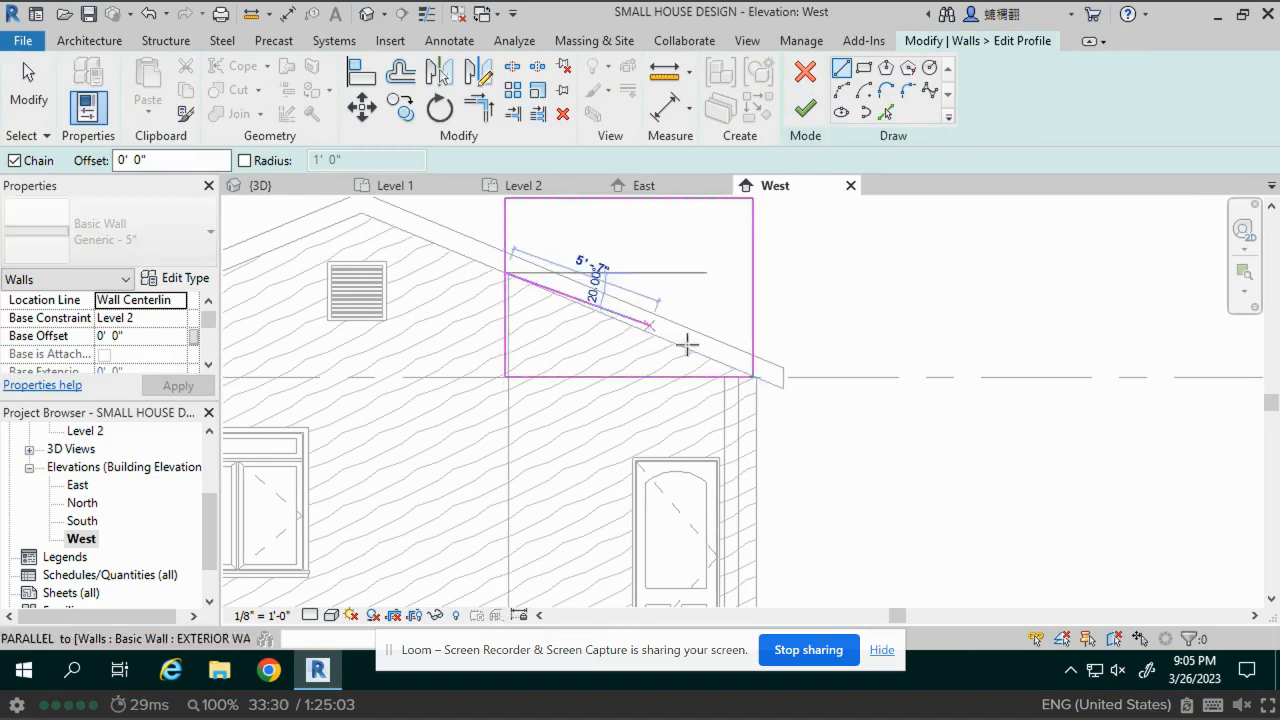
pyautogui.click(748, 375)
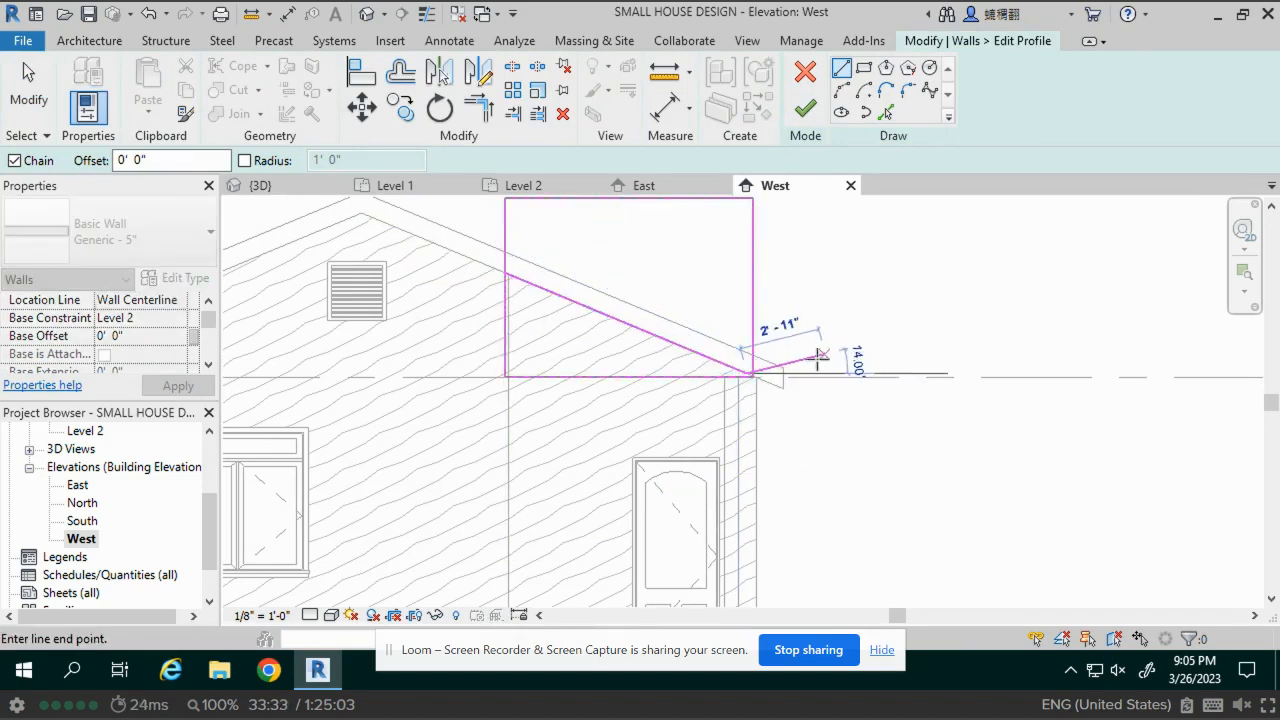
pyautogui.press('Escape')
pyautogui.press('Escape')
pyautogui.press('Escape')
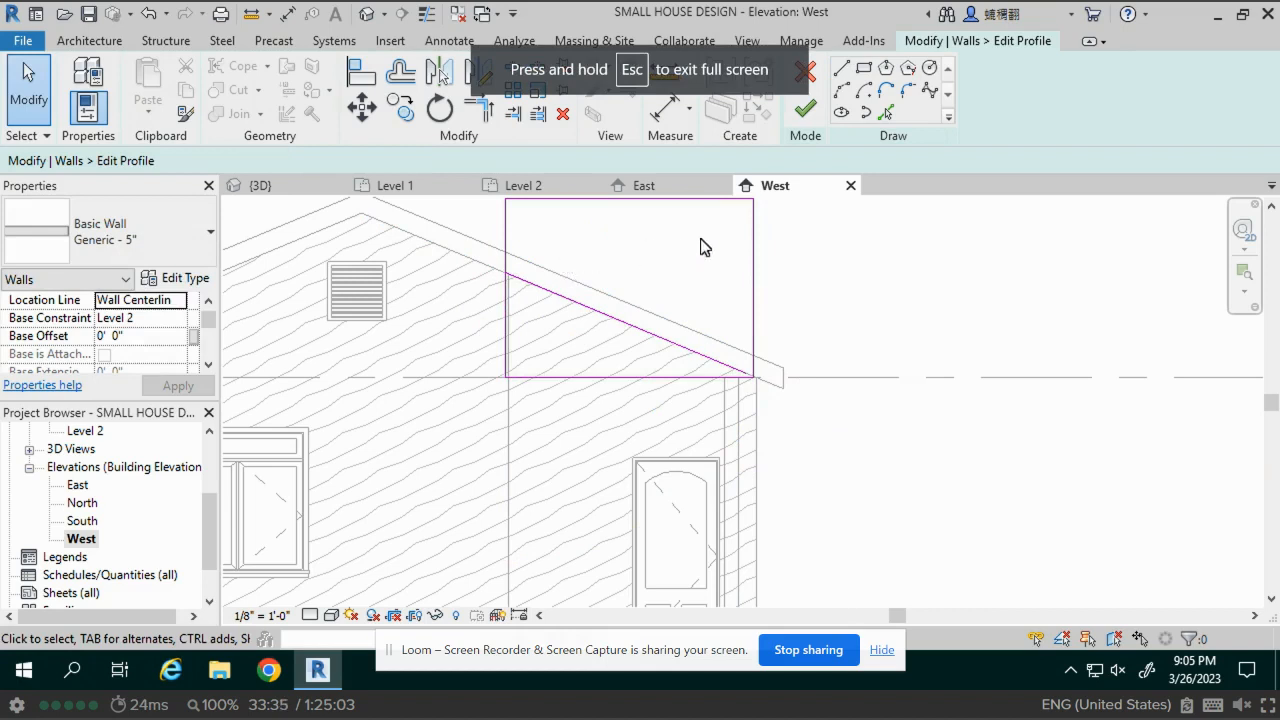
# Trim the sloping profile line to a corner with the inner vertical edge and with the base line
pyautogui.moveTo(700, 247)
pyautogui.mouseDown(button='middle')
pyautogui.moveTo(663, 354)
pyautogui.moveTo(629, 329)
pyautogui.mouseUp(button='middle')
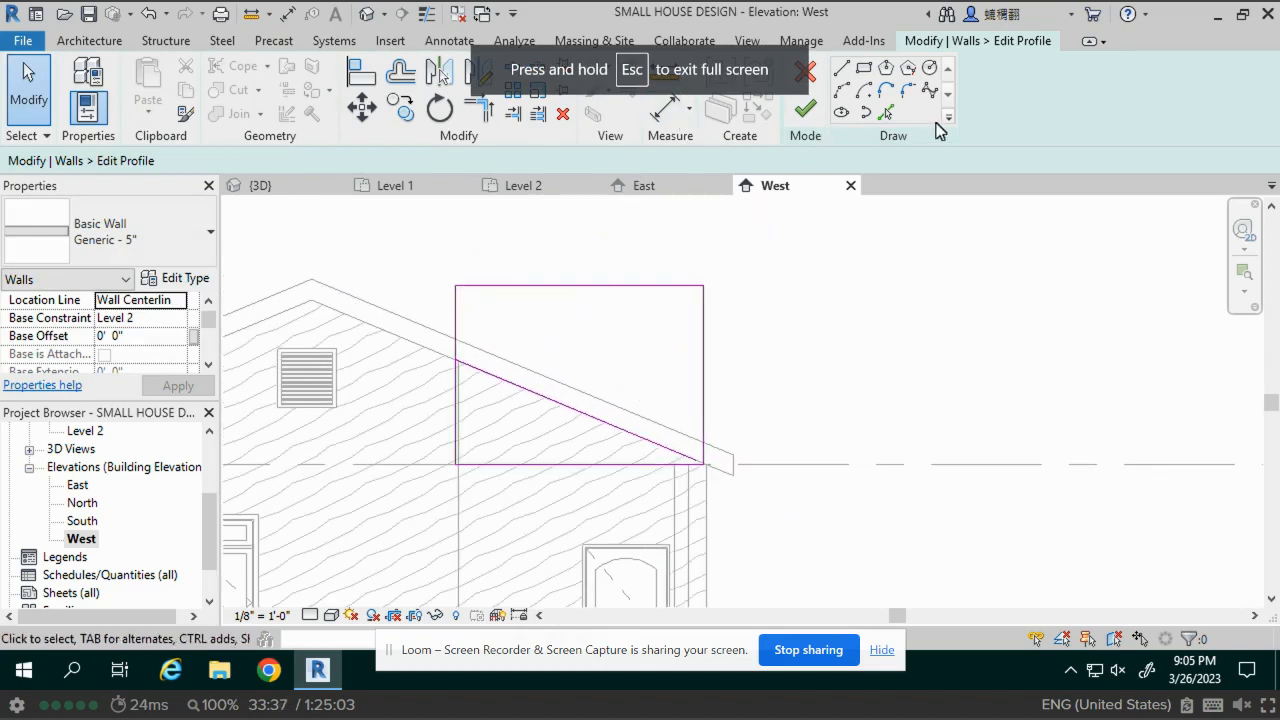
pyautogui.click(481, 108)
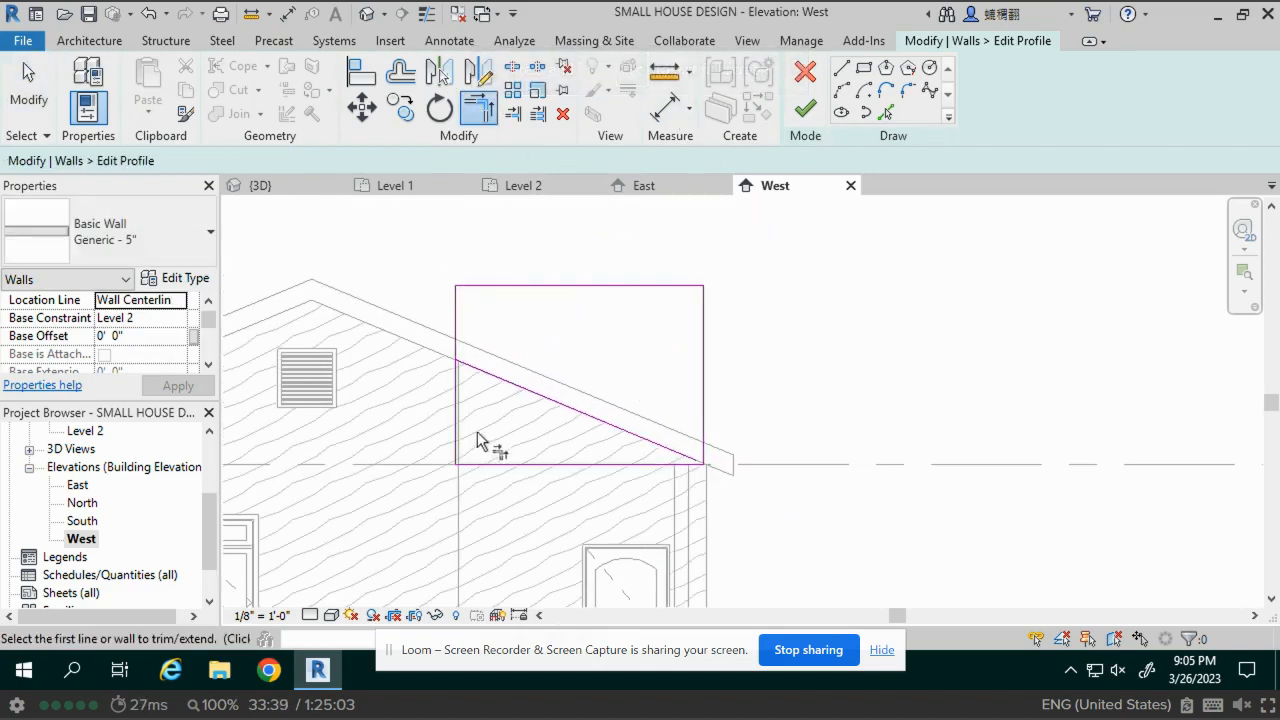
pyautogui.scroll(5, 463, 412)
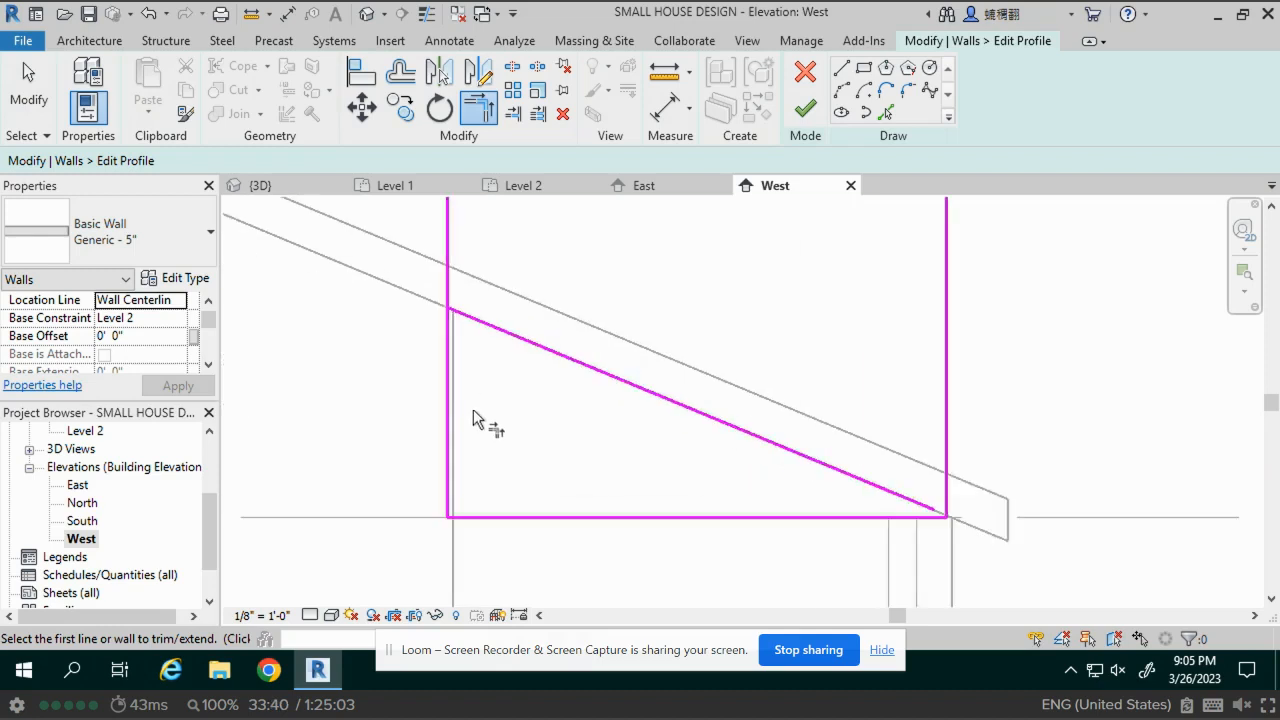
pyautogui.click(436, 346)
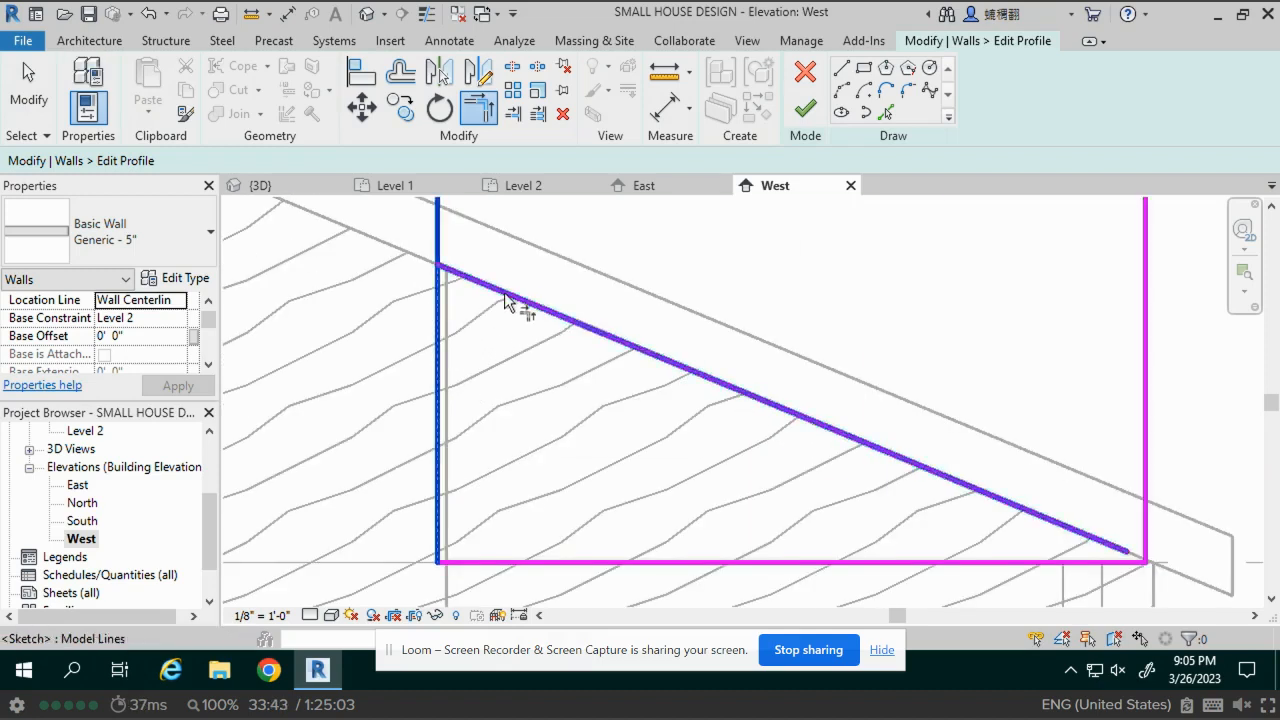
pyautogui.click(505, 300)
pyautogui.moveTo(743, 429); pyautogui.dragTo(300, 274, button='middle')
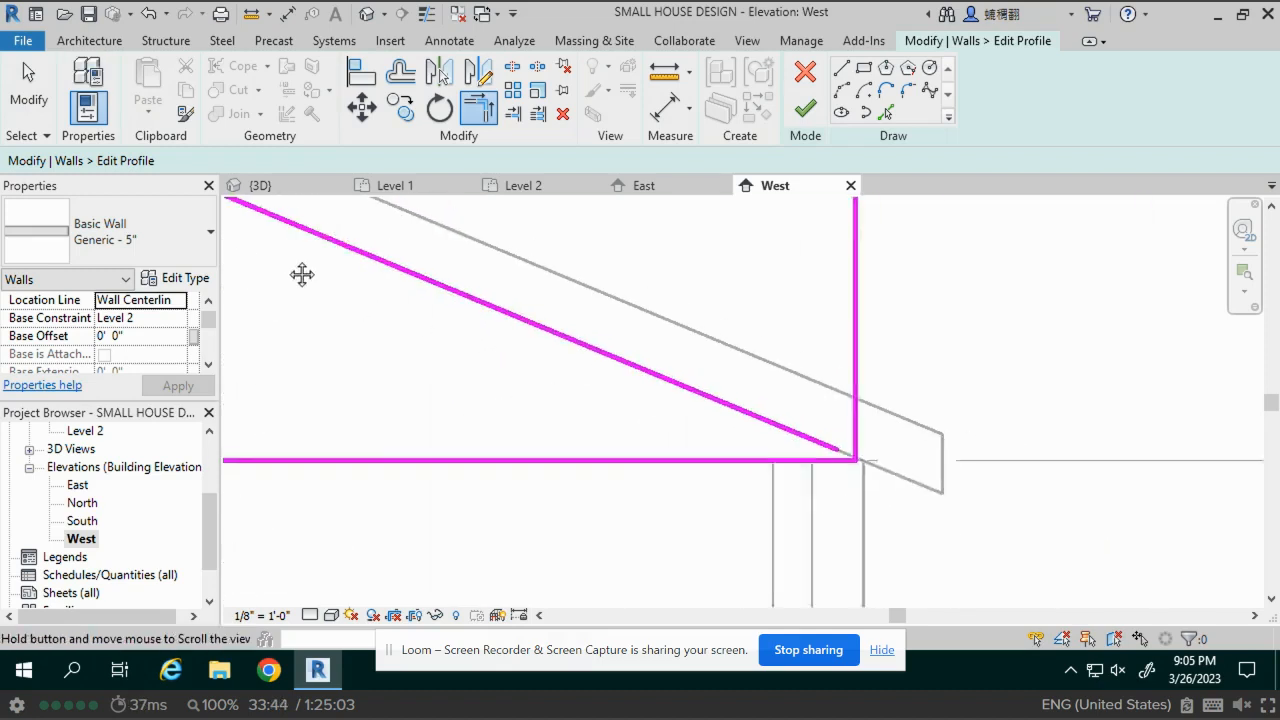
pyautogui.click(642, 379)
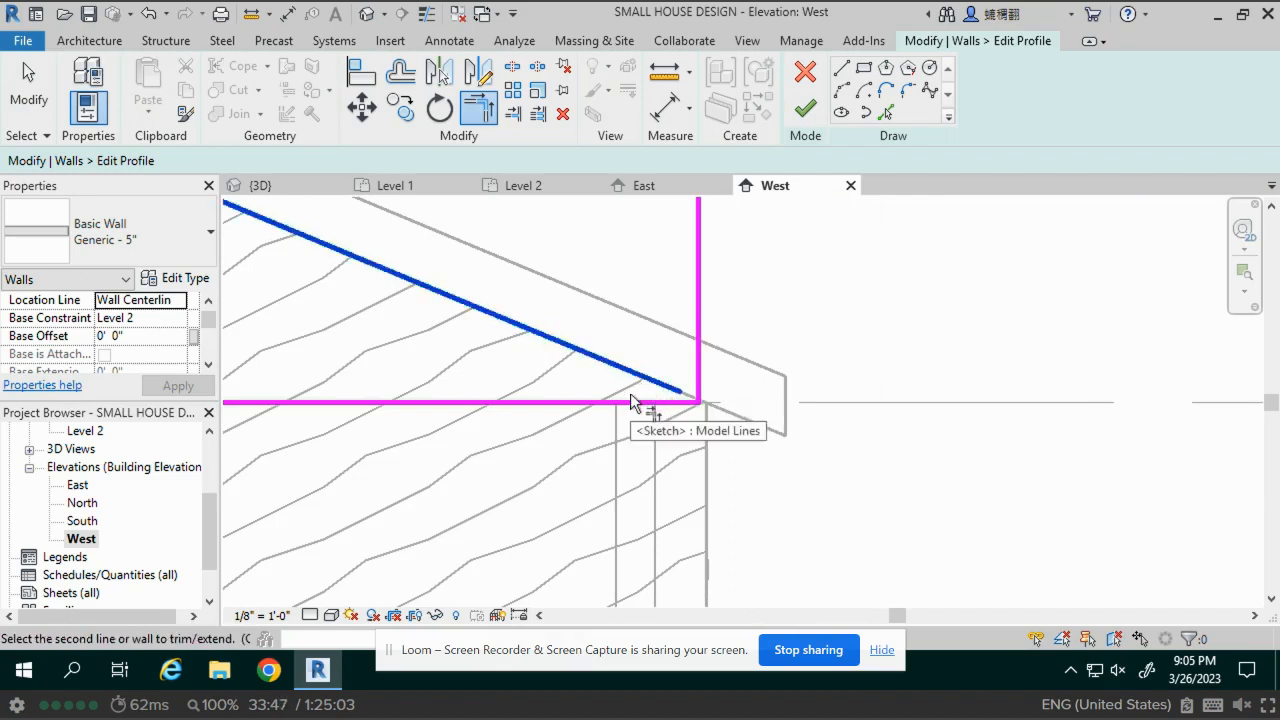
pyautogui.click(645, 404)
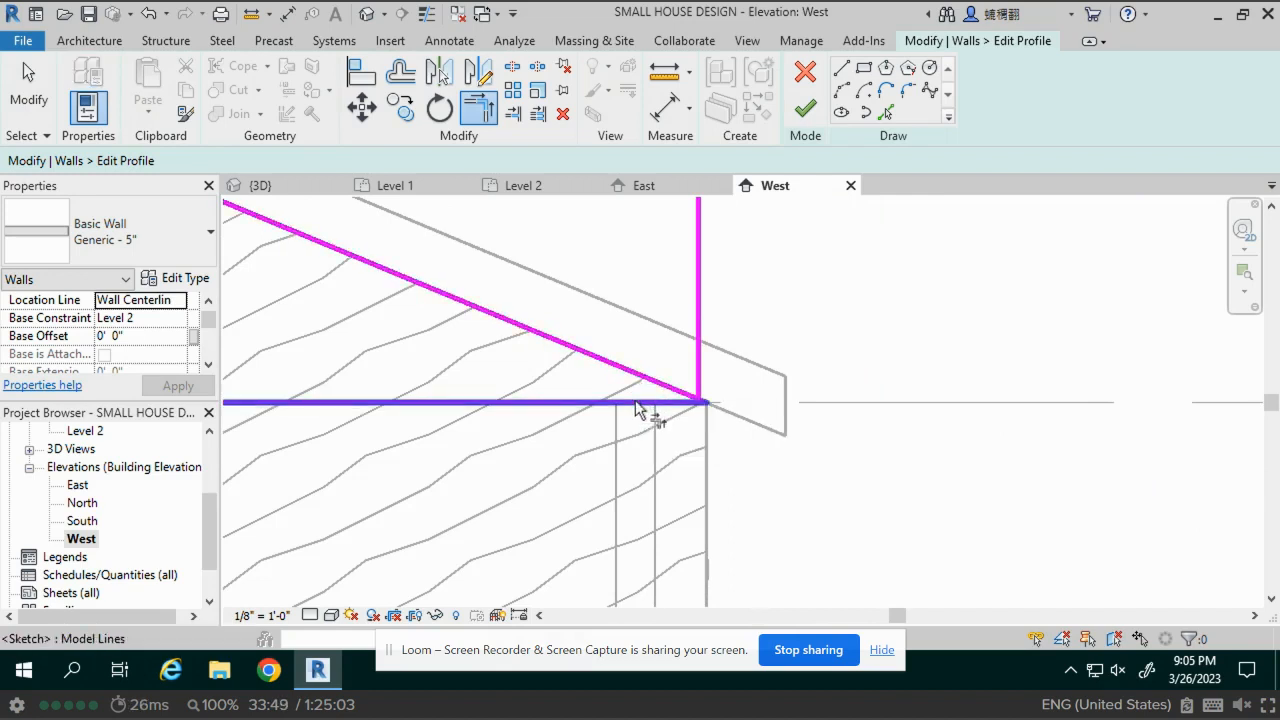
pyautogui.moveTo(874, 403); pyautogui.dragTo(876, 418, button='middle')
pyautogui.scroll(-4, 932, 422)
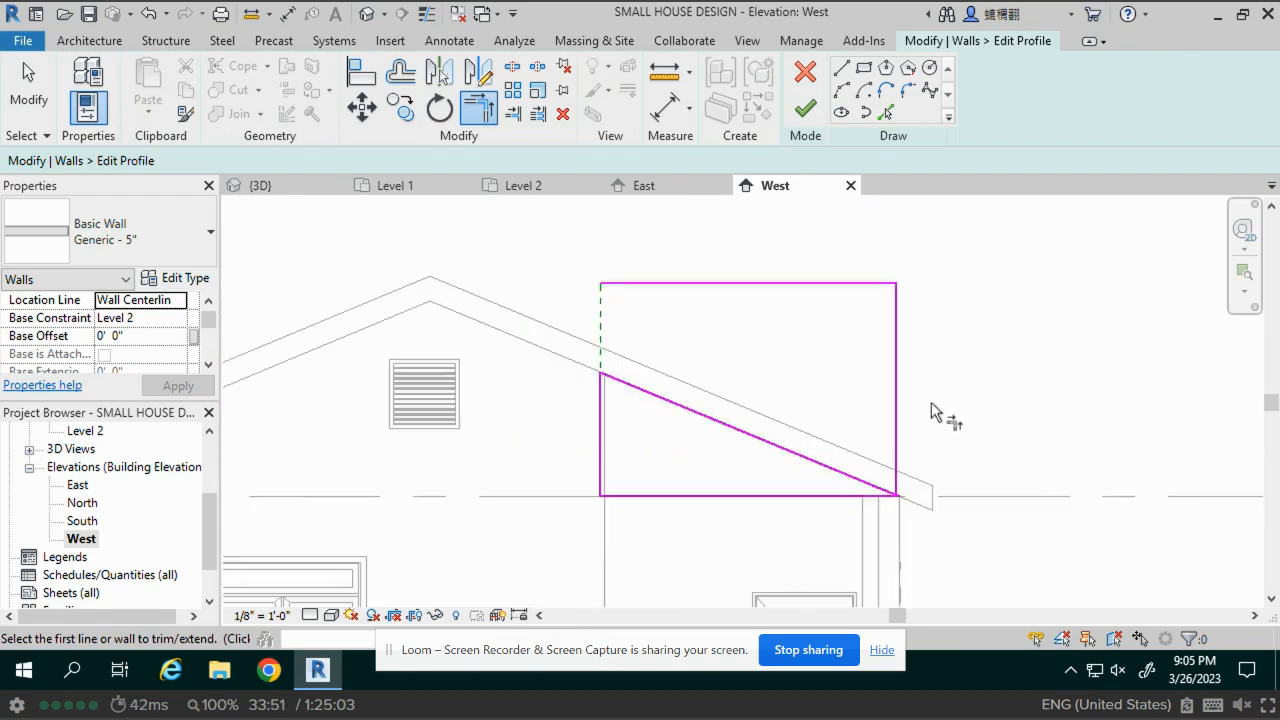
pyautogui.press('Escape')
pyautogui.press('Escape')
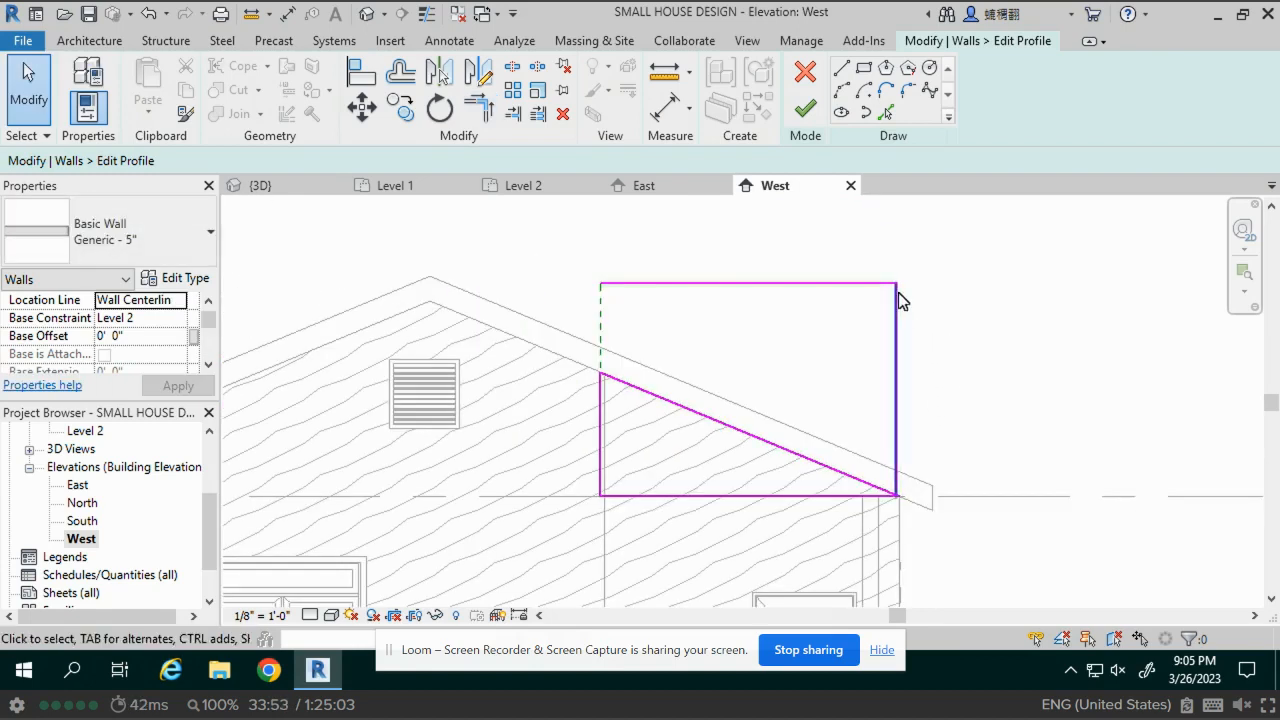
# Delete the leftover outer vertical and top profile lines and finish the triangular wall profile
pyautogui.click(897, 302)
pyautogui.press('Delete')
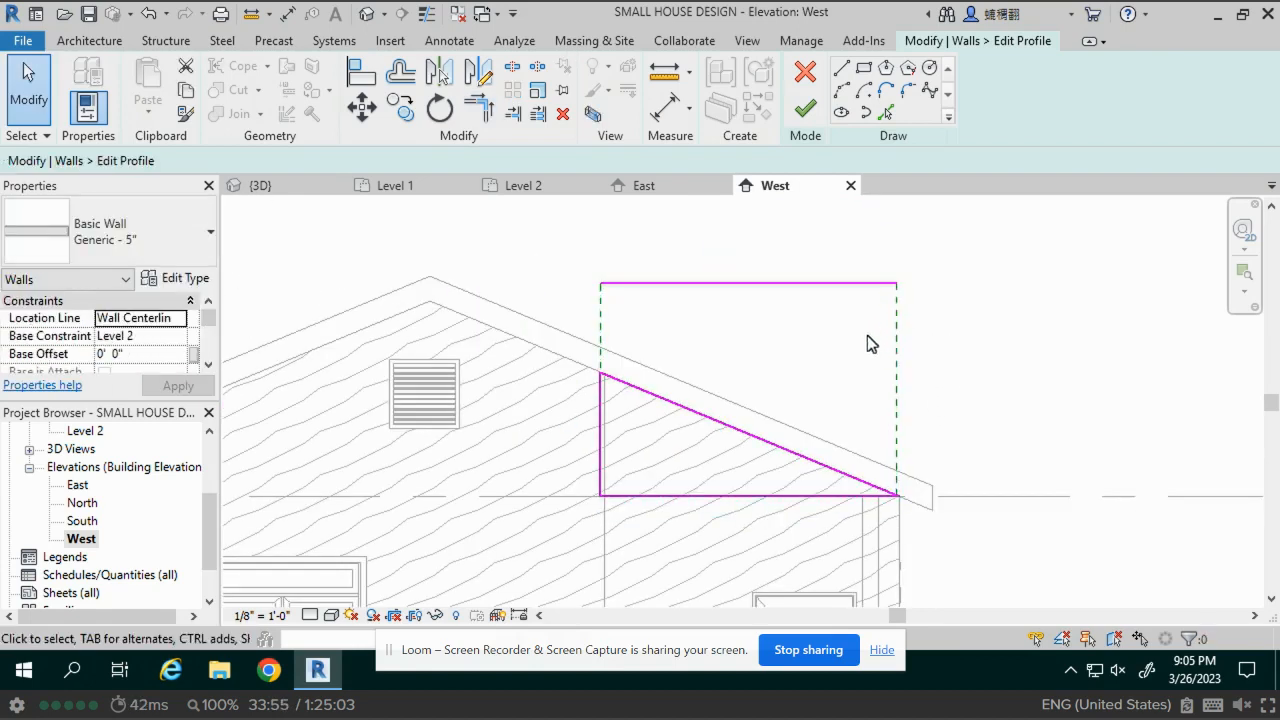
pyautogui.press('d')
pyautogui.press('e')
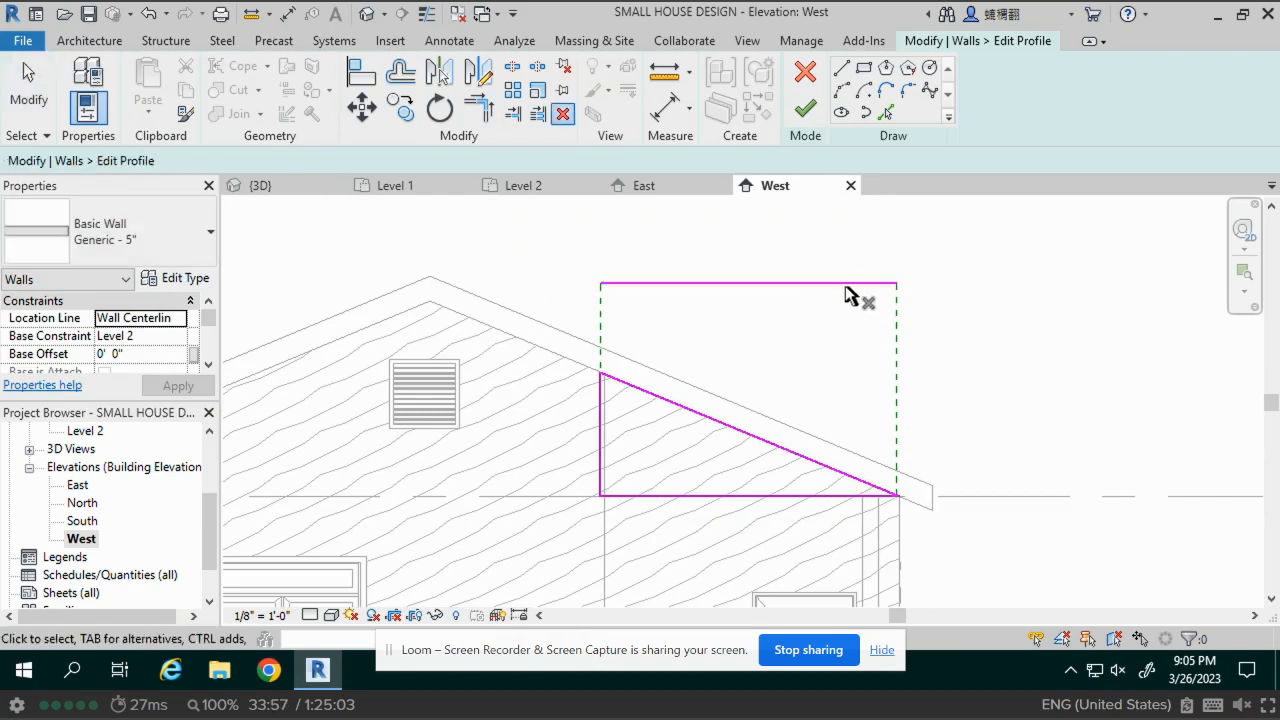
pyautogui.click(848, 292)
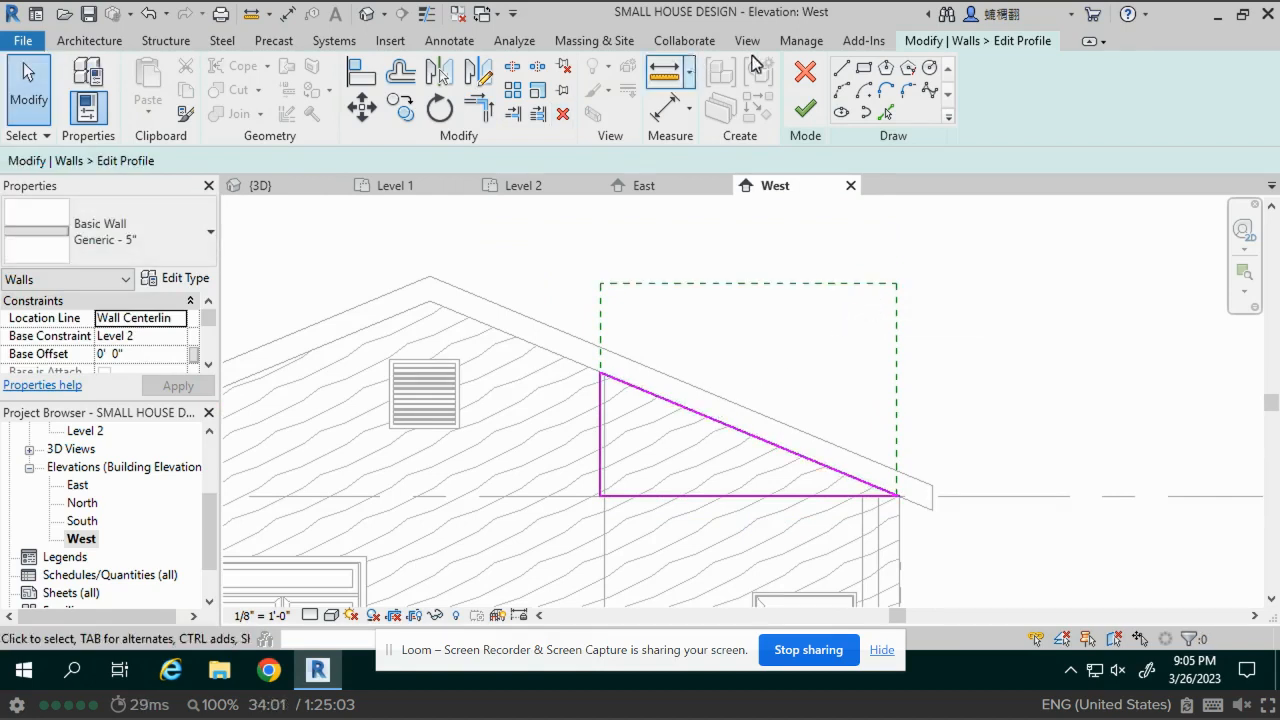
pyautogui.click(805, 108)
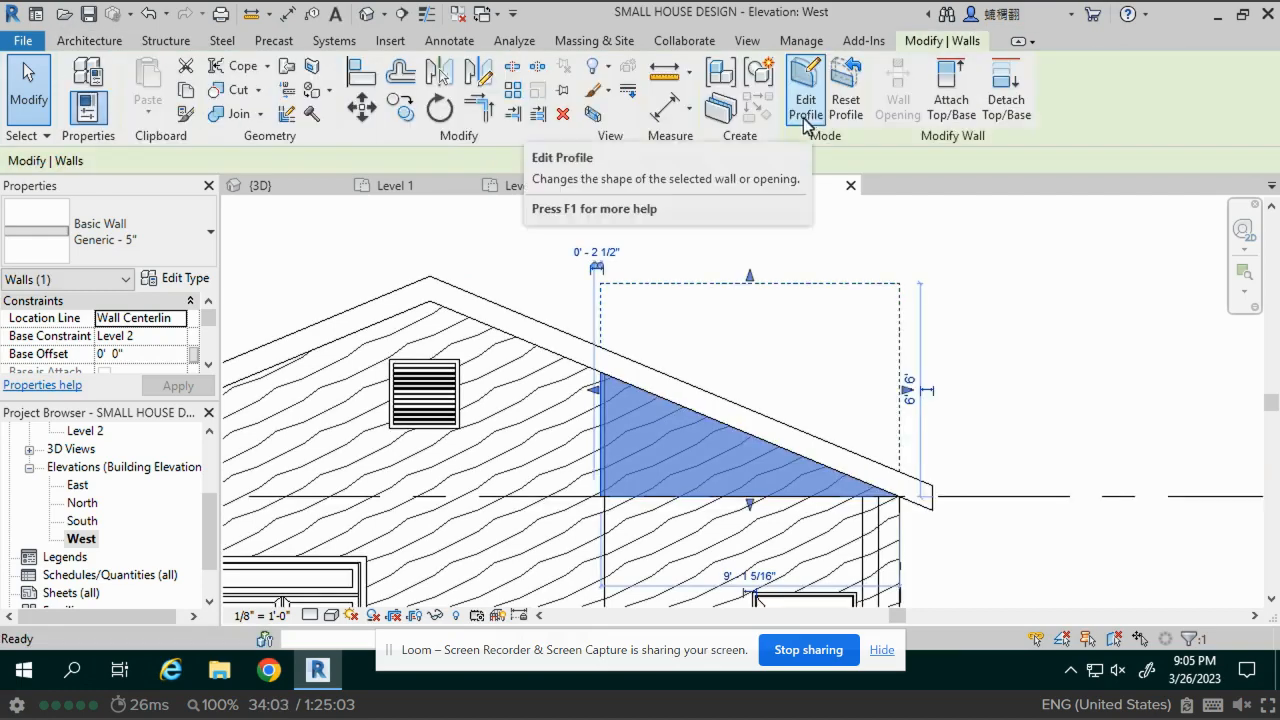
# In the 3D view, match the triangular porch gable wall's type to the adjoining house wall's EXTERIOR WALL type
pyautogui.click(368, 13)
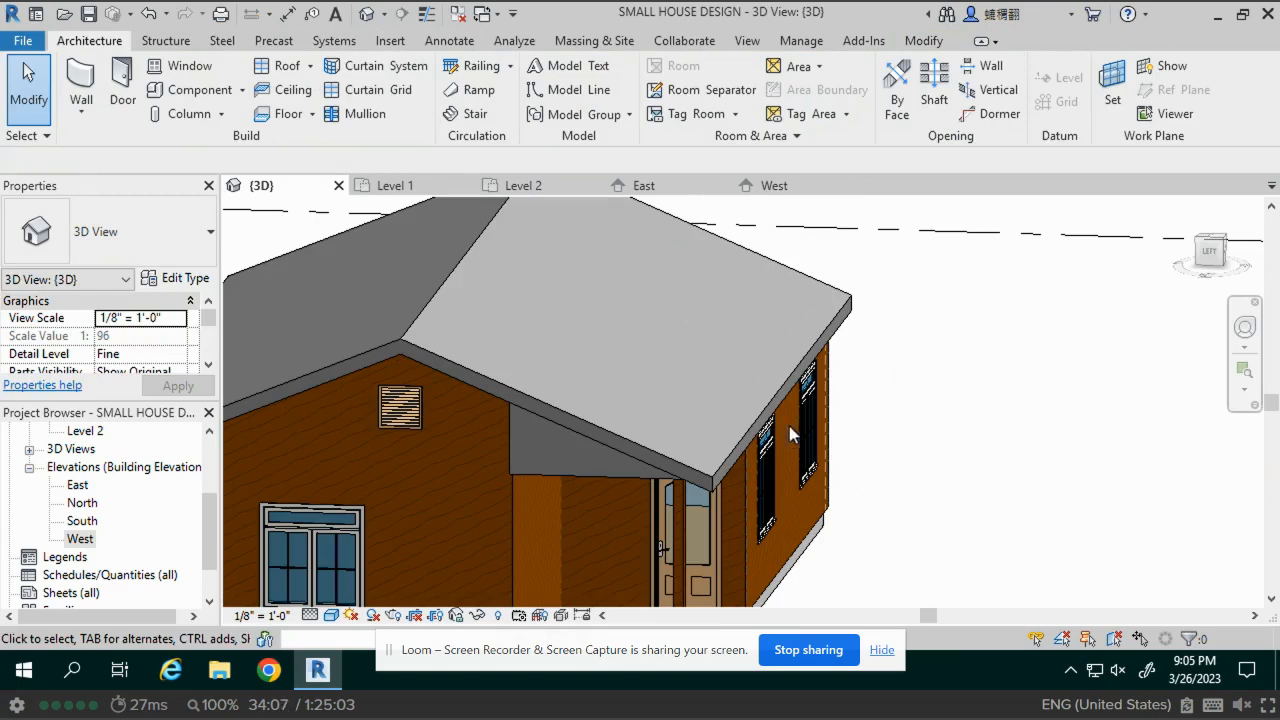
pyautogui.moveTo(790, 455); pyautogui.dragTo(548, 231, button='middle')
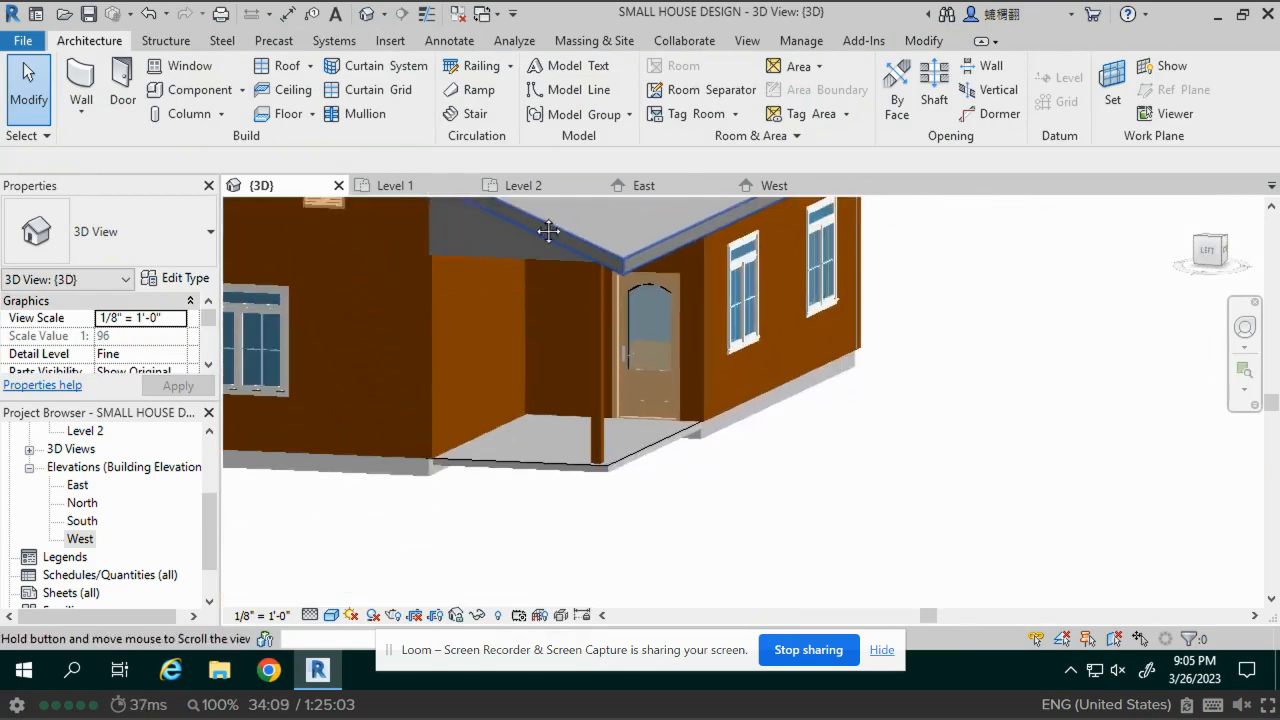
pyautogui.click(922, 42)
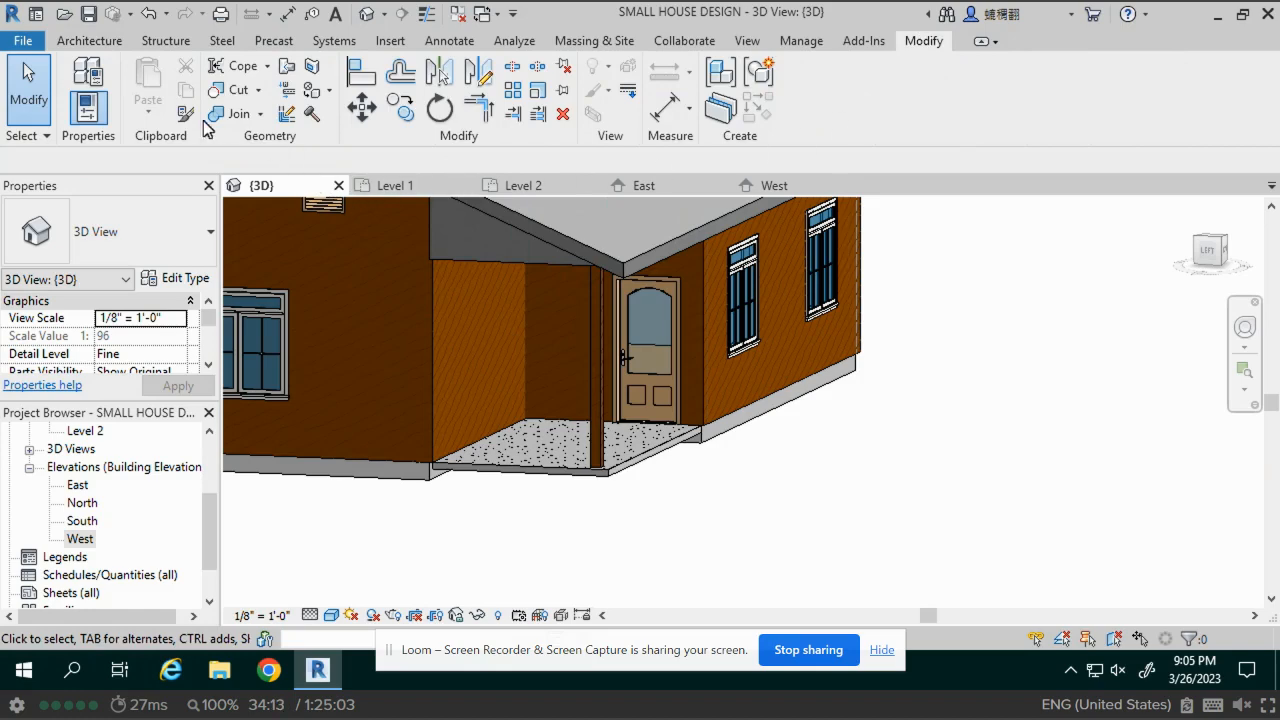
pyautogui.click(185, 113)
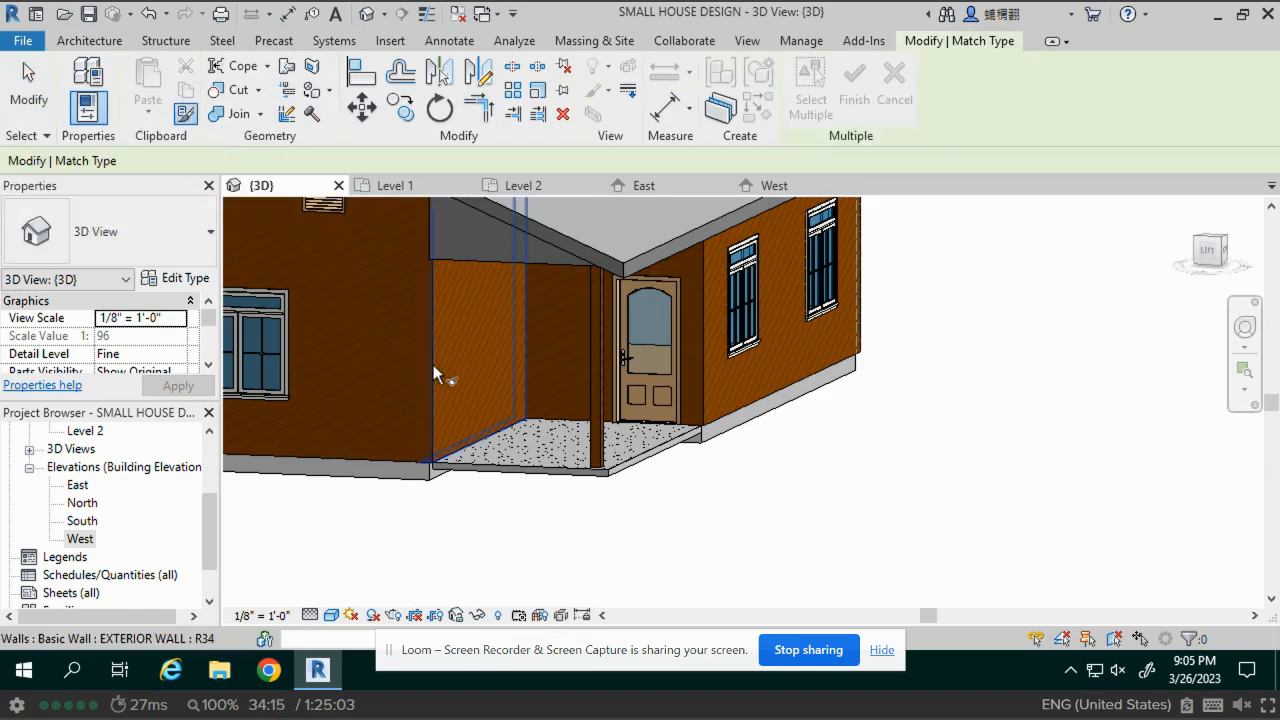
pyautogui.click(435, 370)
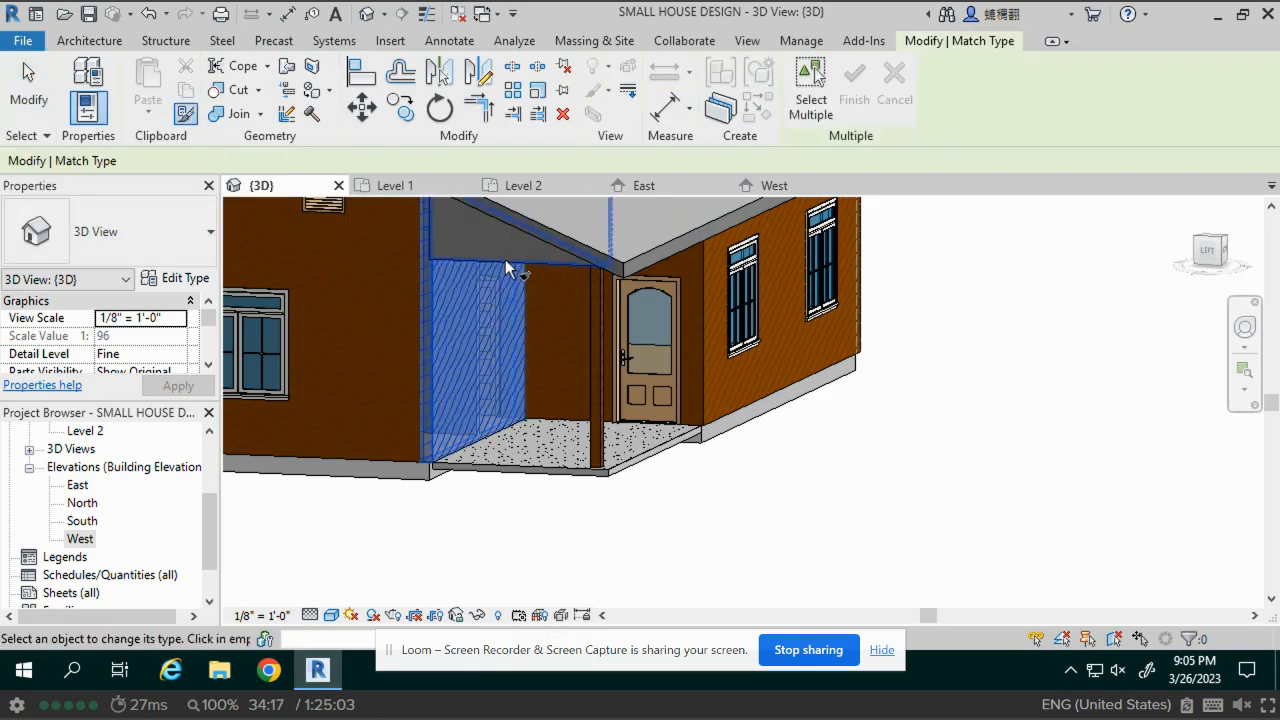
pyautogui.click(1056, 368)
pyautogui.moveTo(1028, 365); pyautogui.dragTo(1139, 440, button='middle')
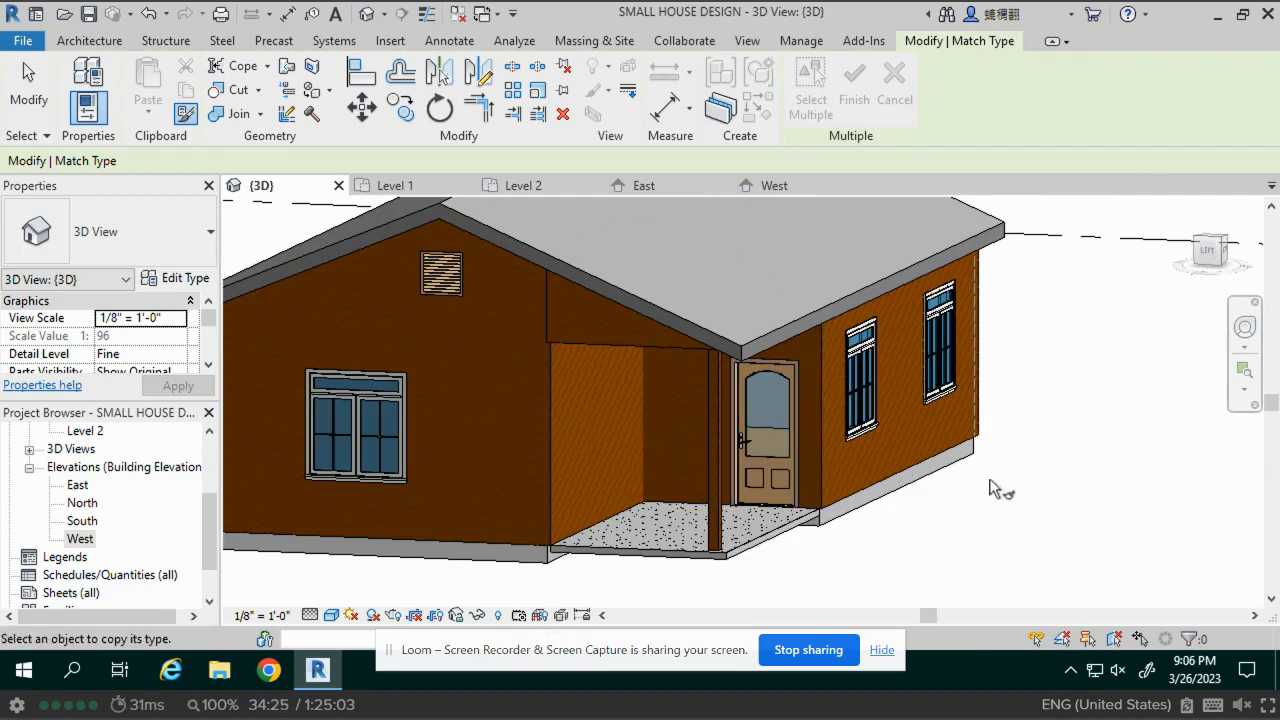
pyautogui.scroll(-4, 1077, 491)
pyautogui.keyDown('shift'); pyautogui.moveTo(1050, 521); pyautogui.dragTo(790, 558, button='middle'); pyautogui.keyUp('shift')
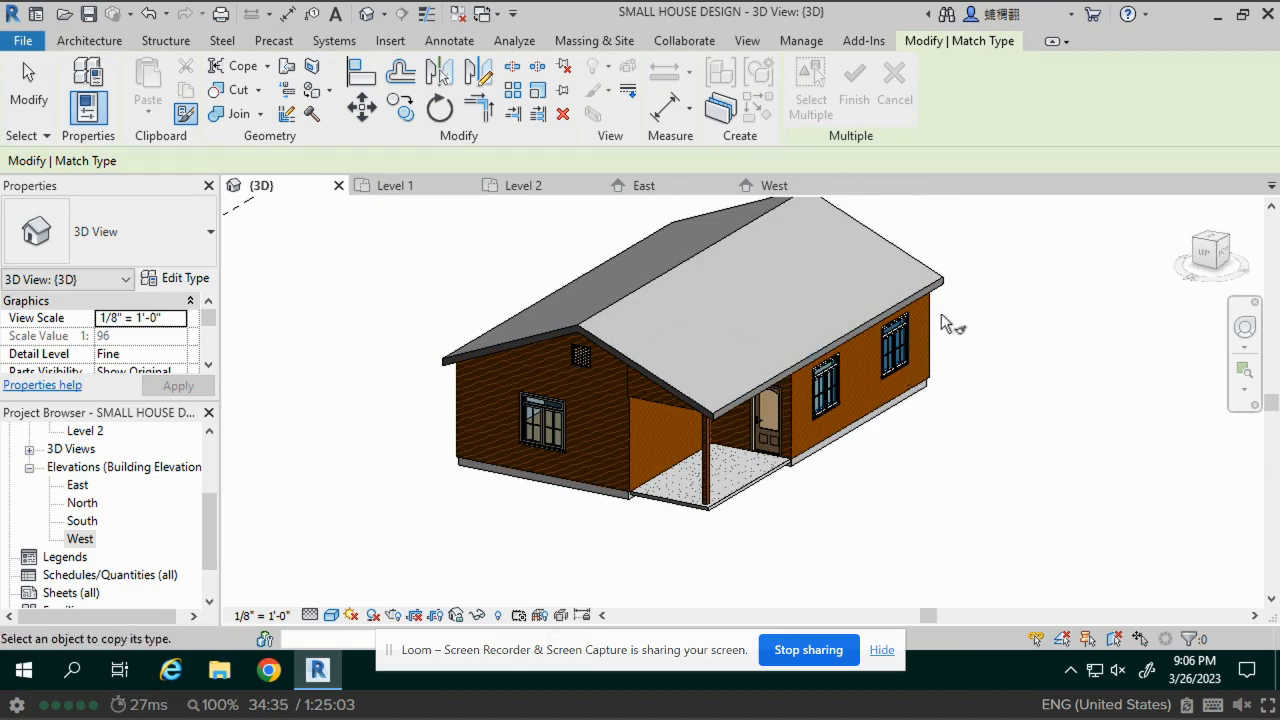
pyautogui.keyDown('shift'); pyautogui.moveTo(1010, 303); pyautogui.dragTo(980, 342, button='middle'); pyautogui.keyUp('shift')
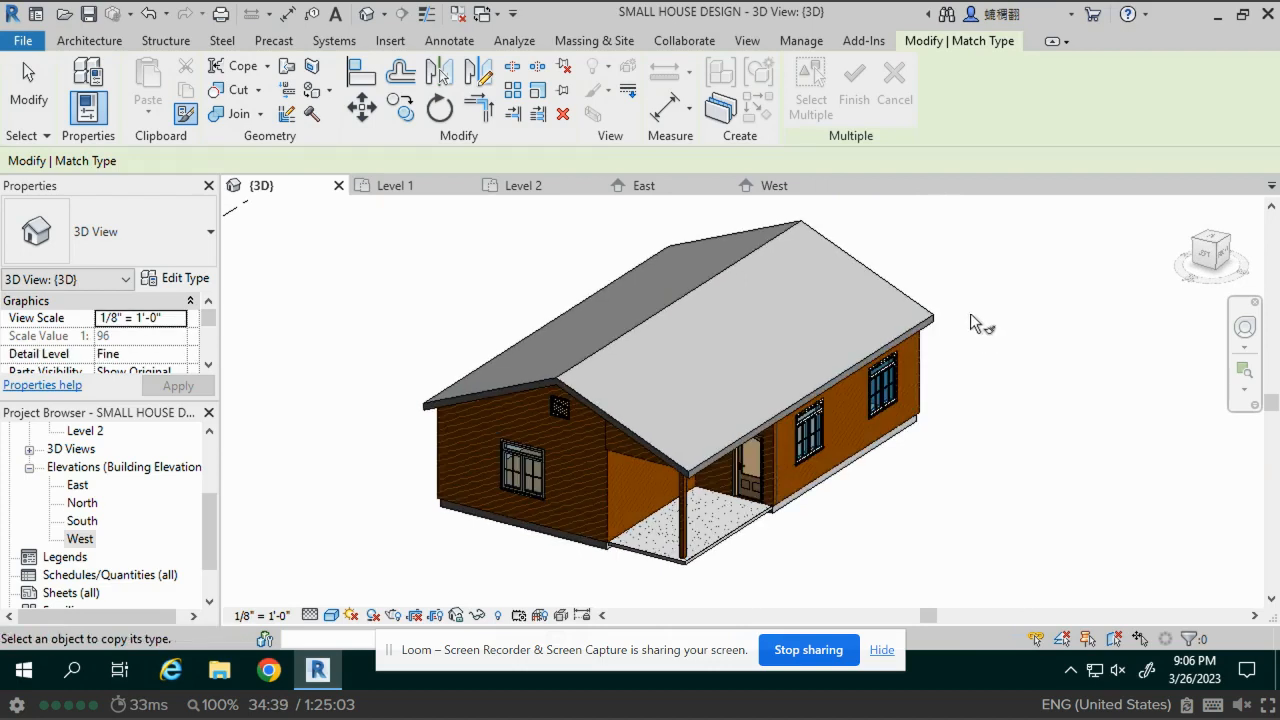